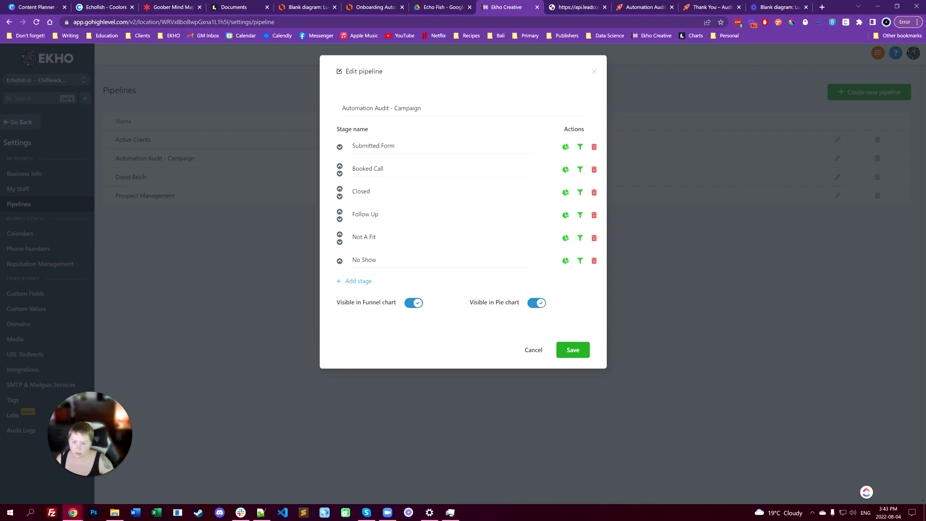
- Review the Submitted Form, Booked Call and Closed stages of the Automation Audit - Campaign pipeline and save the pipeline
left_click_drag(396, 146, 327, 150)
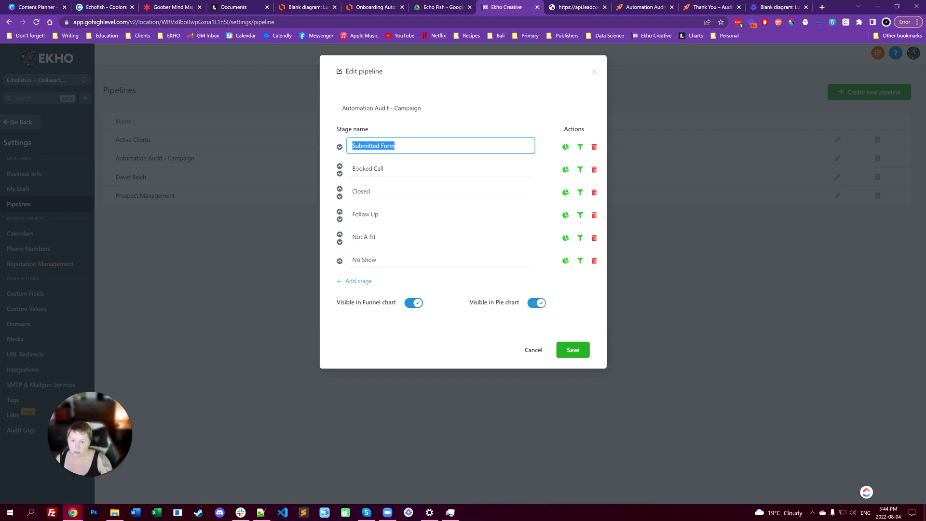
left_click(355, 167)
key("shift+Tab")
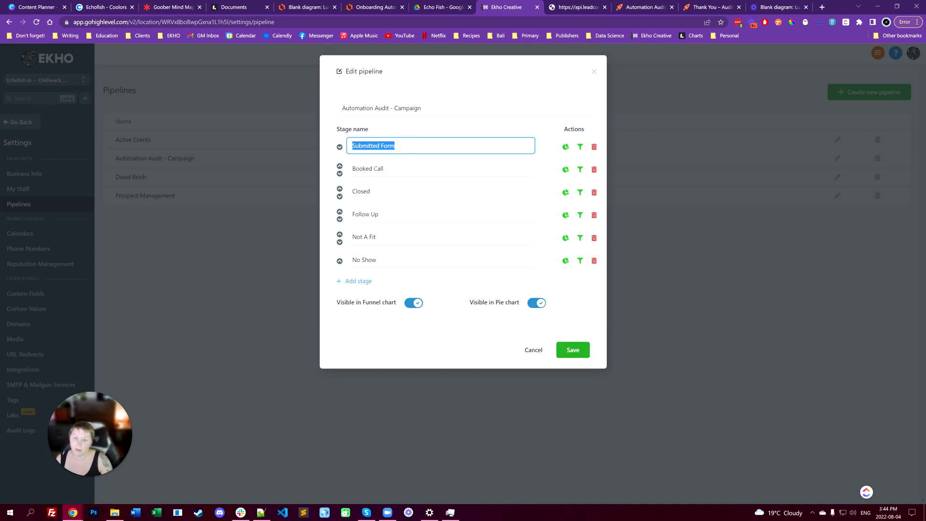
left_click(376, 169)
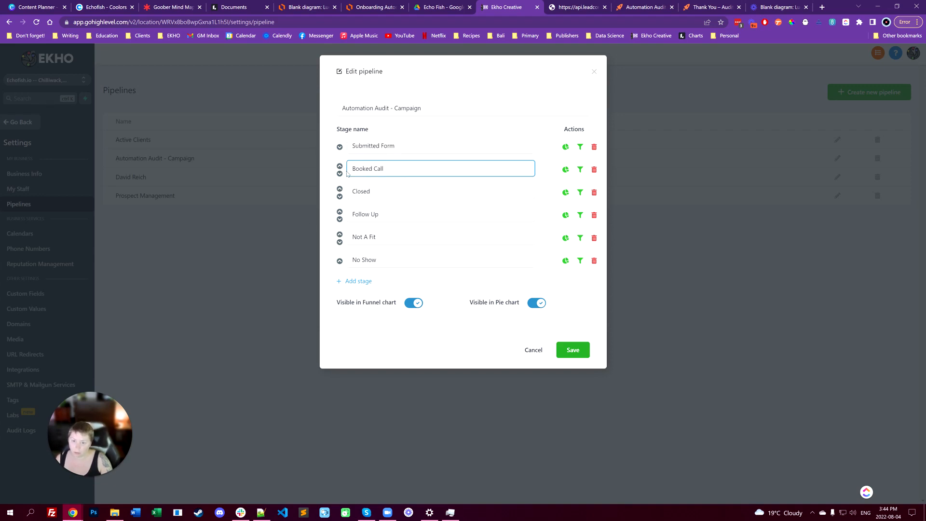
left_click_drag(352, 168, 383, 168)
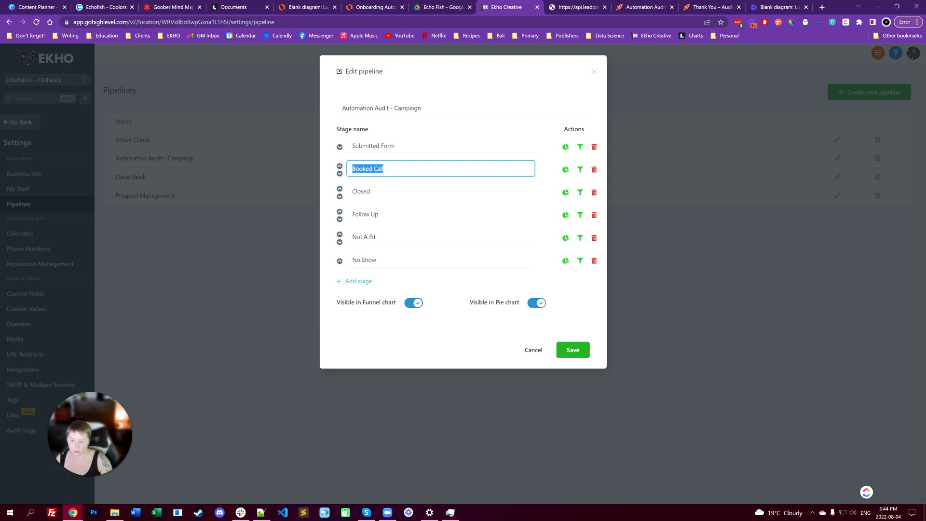
left_click(371, 191)
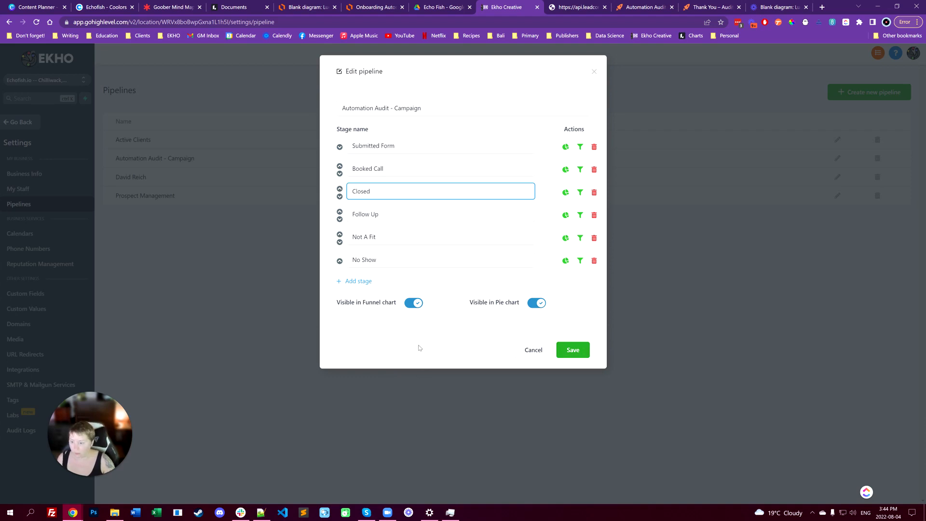
left_click(573, 349)
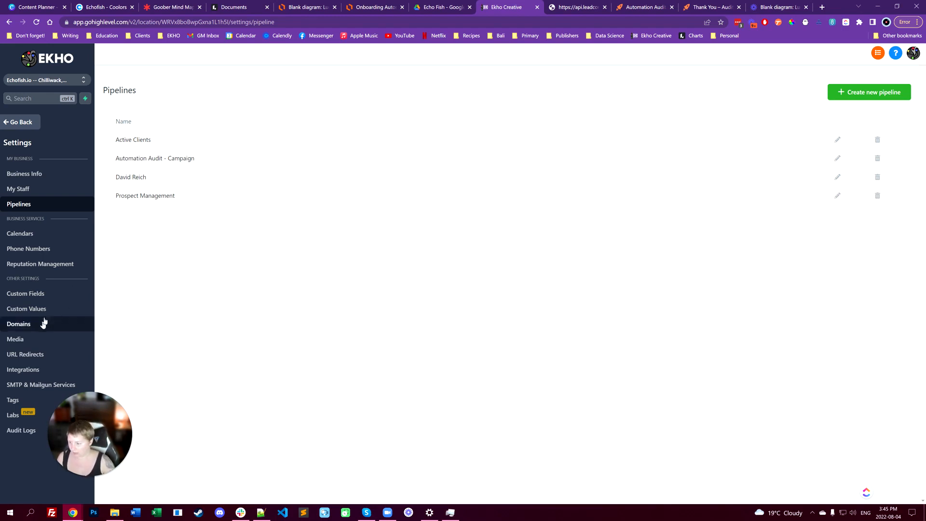
- Leave the settings and open the Automation Audit Workflow - Calendar from the Appointments folder of the automation workflows
left_click(27, 124)
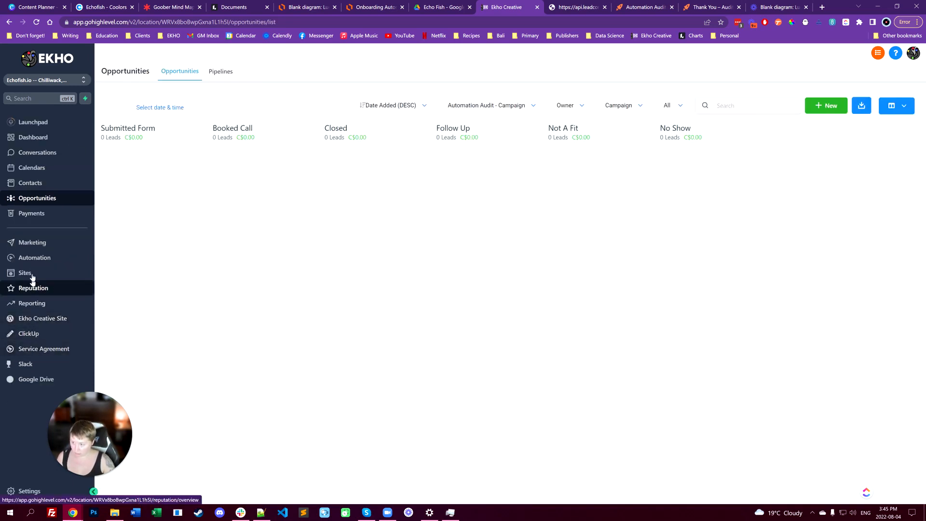
left_click(31, 258)
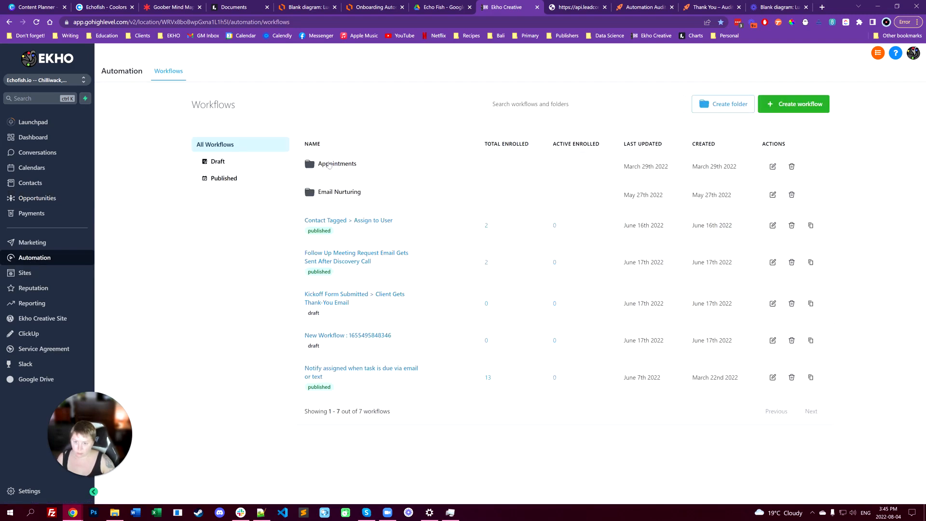
left_click(330, 164)
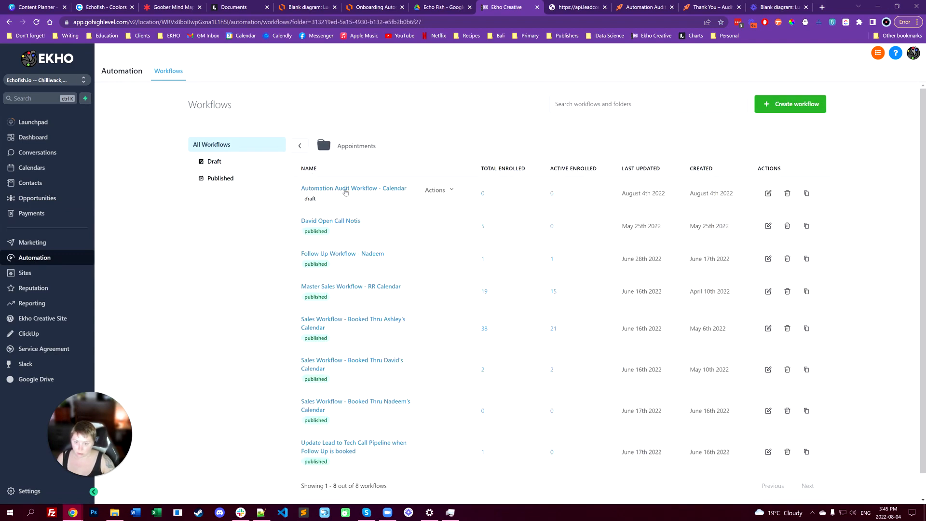
left_click(343, 189)
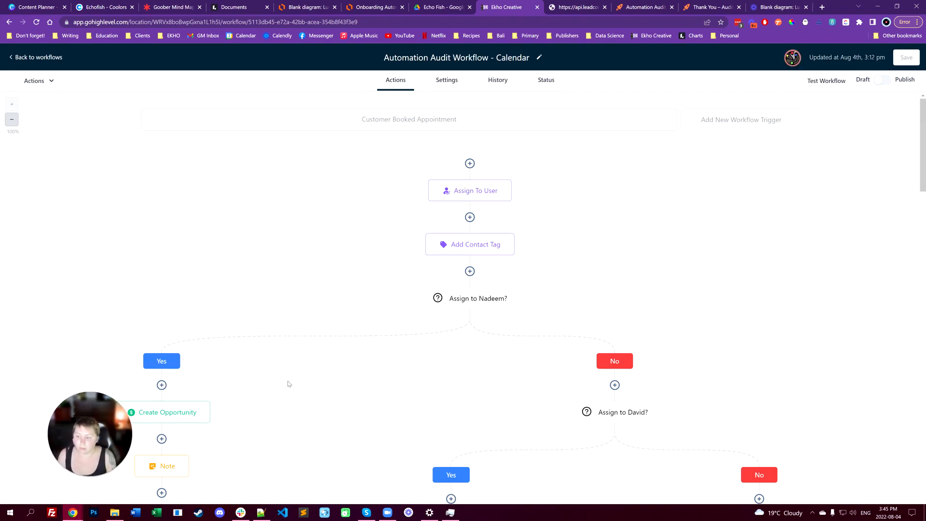
- Check the calendar filter of the Customer Booked Appointment trigger, keep Automation Audit (Automation Team), and save the trigger
left_click(368, 126)
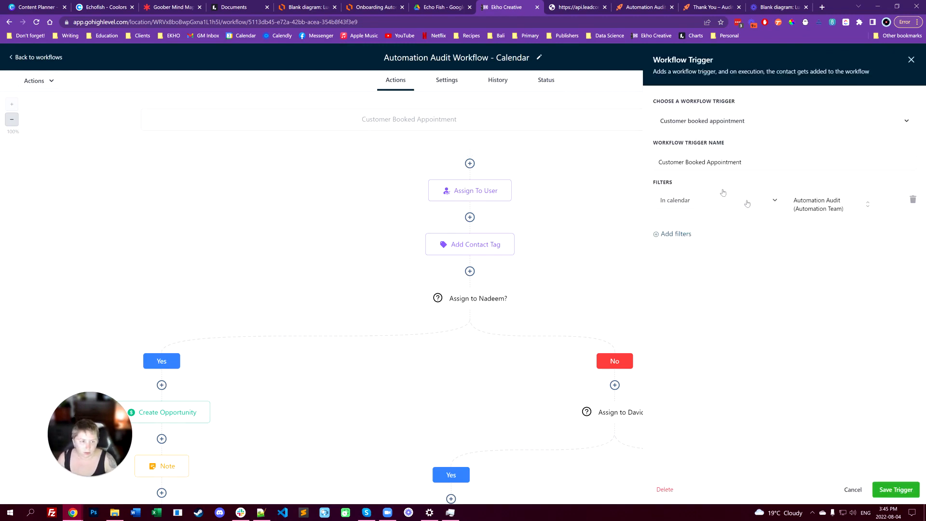
left_click(847, 207)
scroll(833, 308, "down", 5)
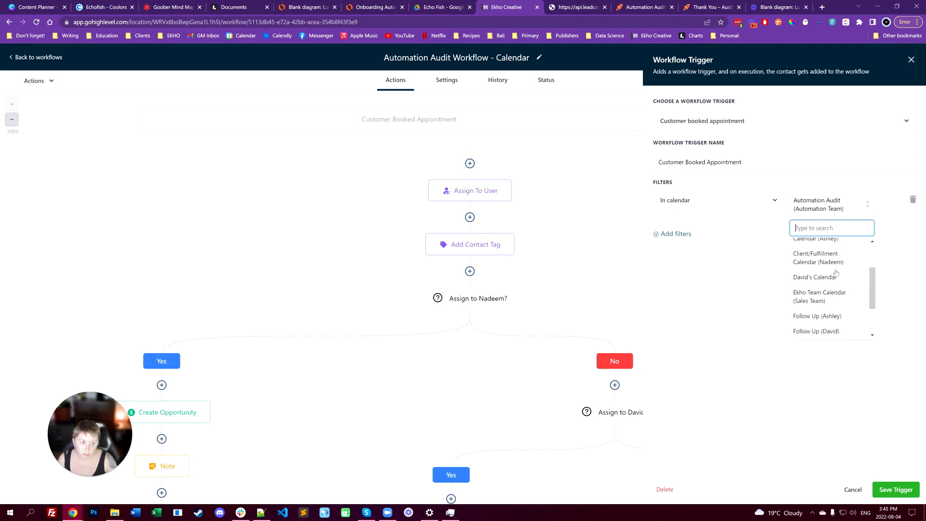
left_click(825, 222)
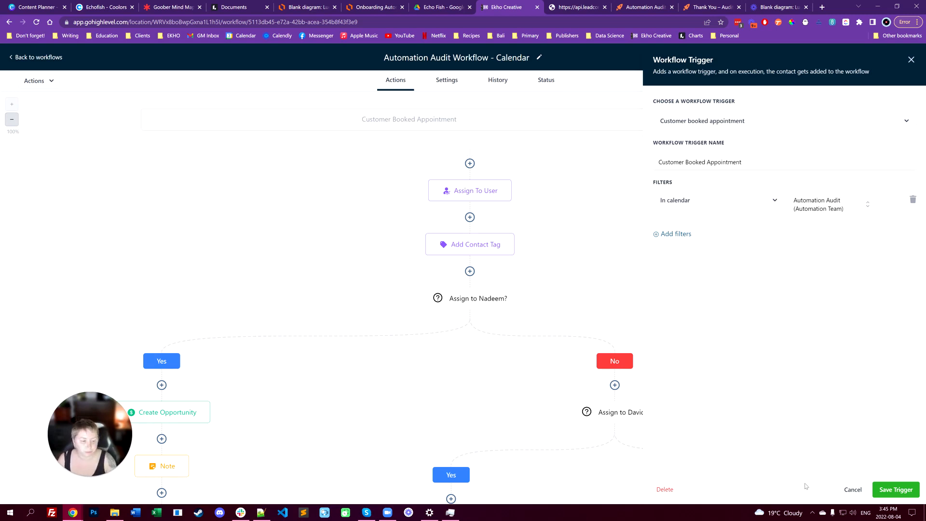
left_click(895, 489)
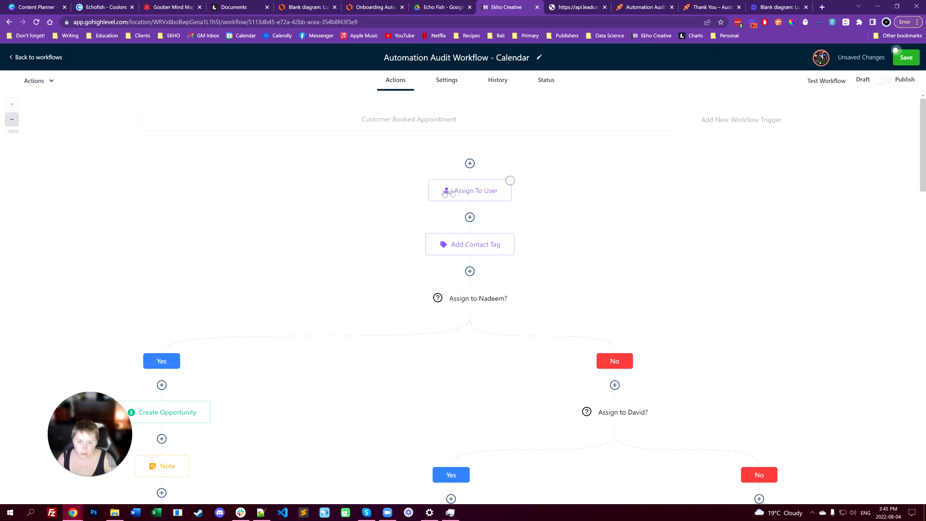
- Review the settings of the Assign To User and Add Contact Tag actions, saving each action
left_click(467, 190)
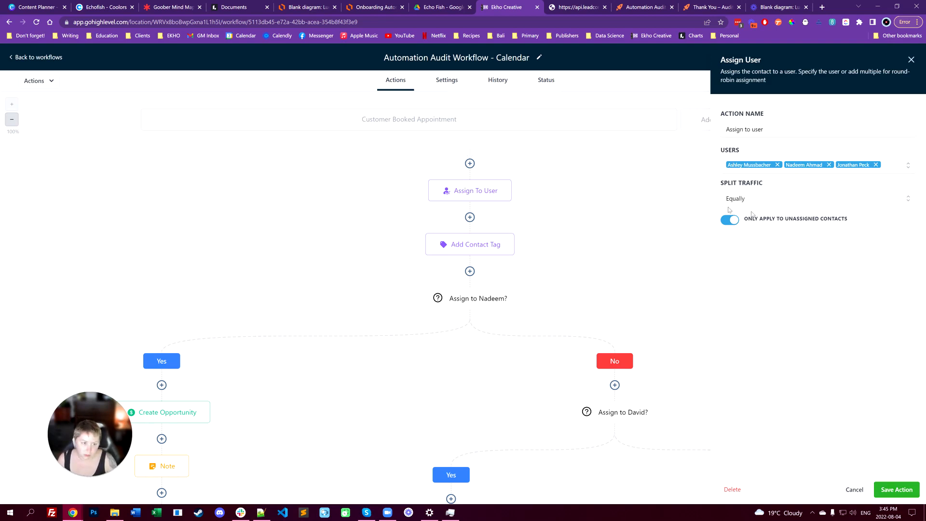
left_click(889, 489)
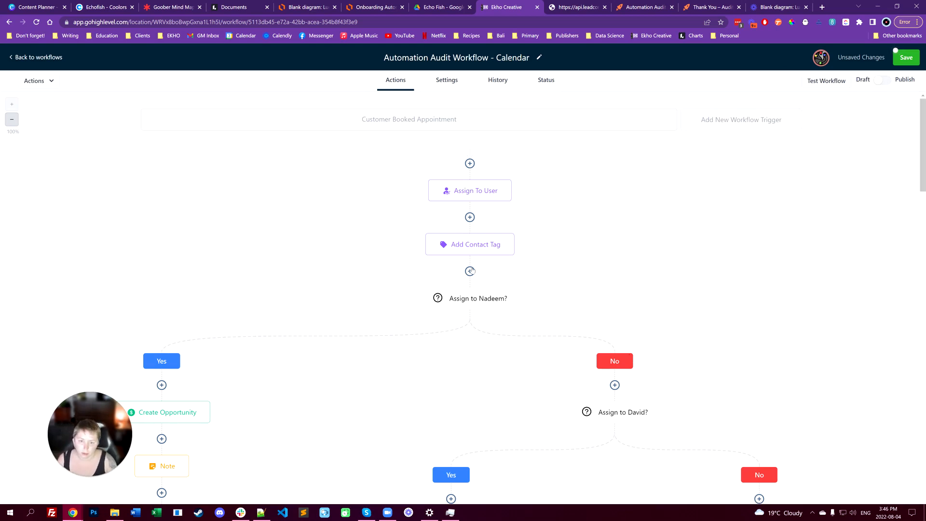
left_click(510, 238)
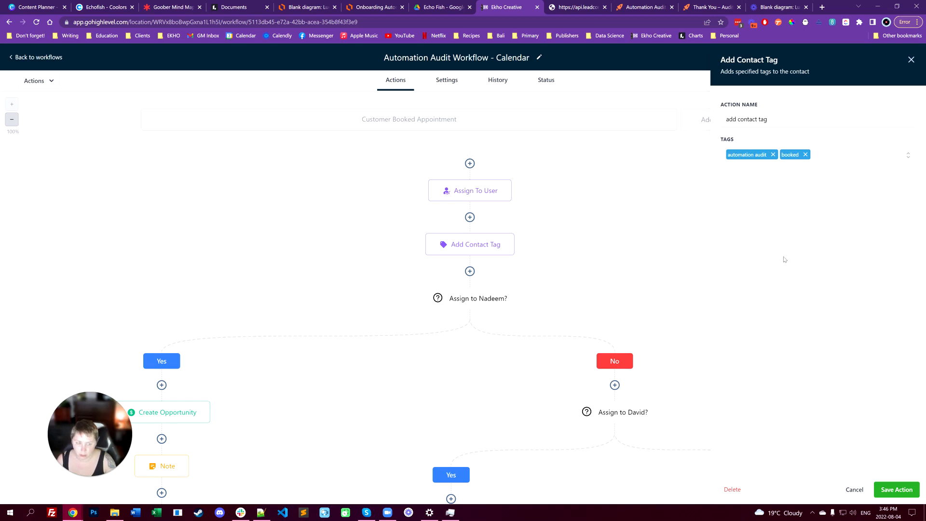
left_click(896, 488)
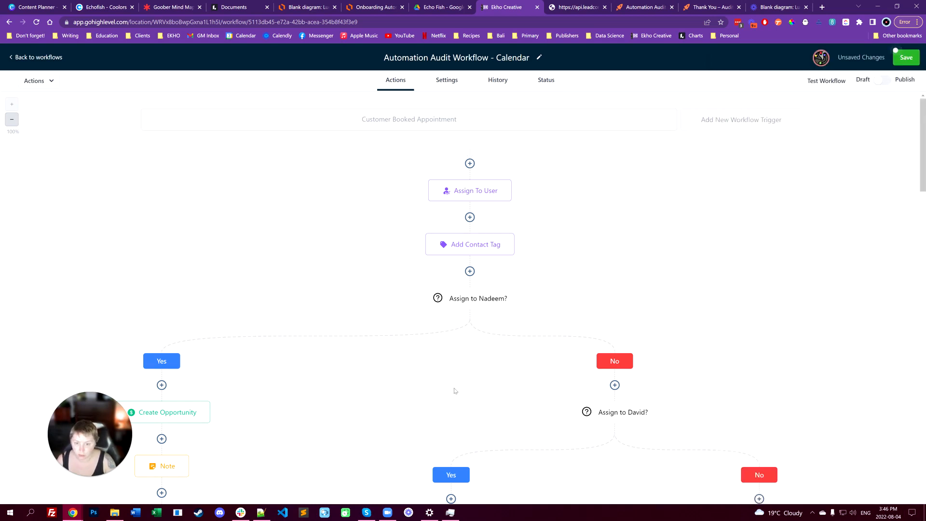
- Examine the workflow's Yes and No branches for each assigned user and the actions they contain
scroll(457, 320, "down", 2)
scroll(456, 321, "down", 1)
scroll(366, 279, "down", 2)
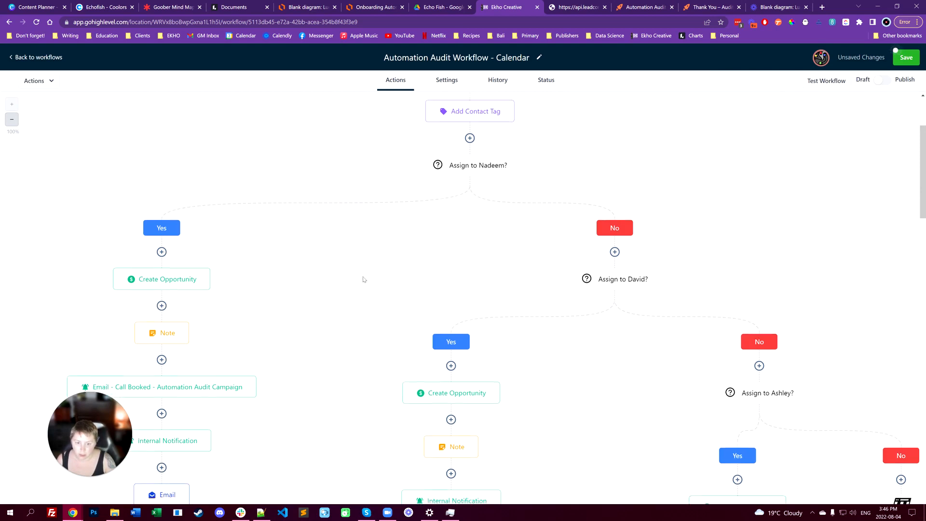
scroll(365, 278, "up", 3)
scroll(365, 277, "up", 1)
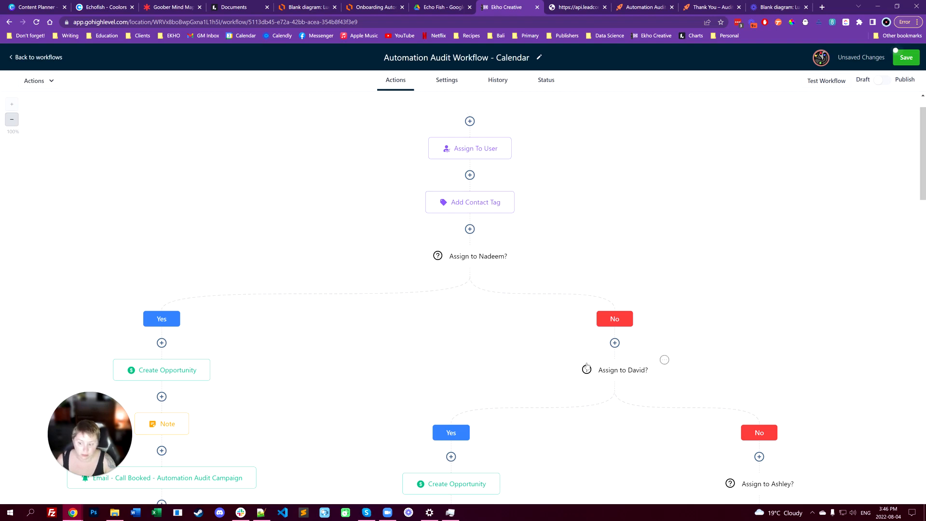
scroll(502, 352, "down", 1)
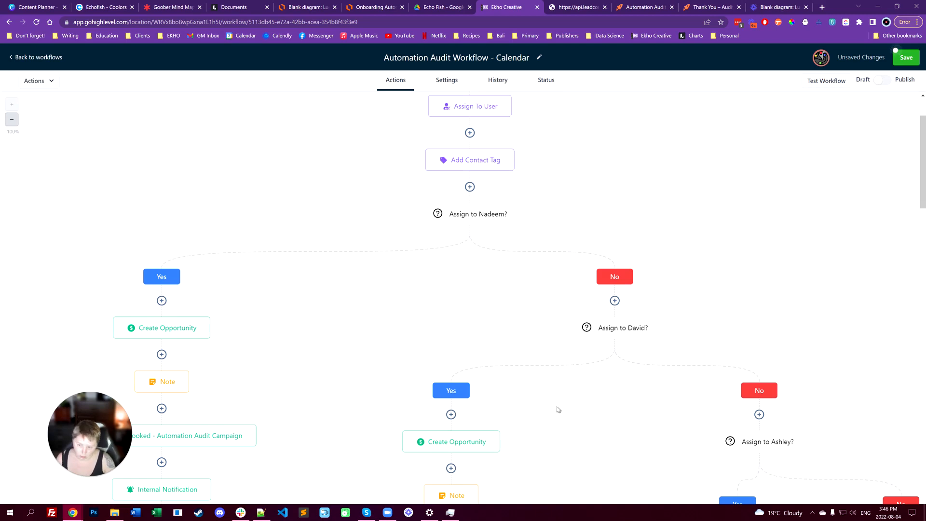
scroll(413, 375, "up", 2)
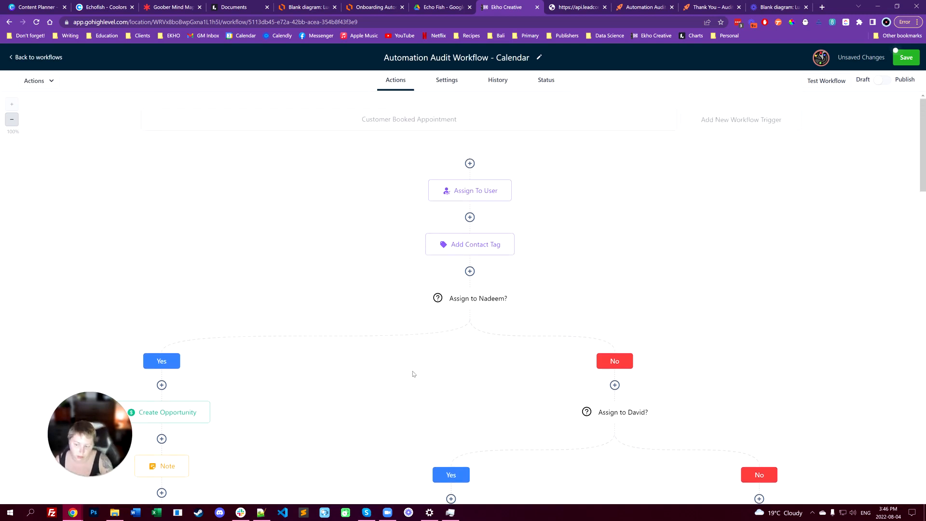
scroll(311, 318, "down", 2)
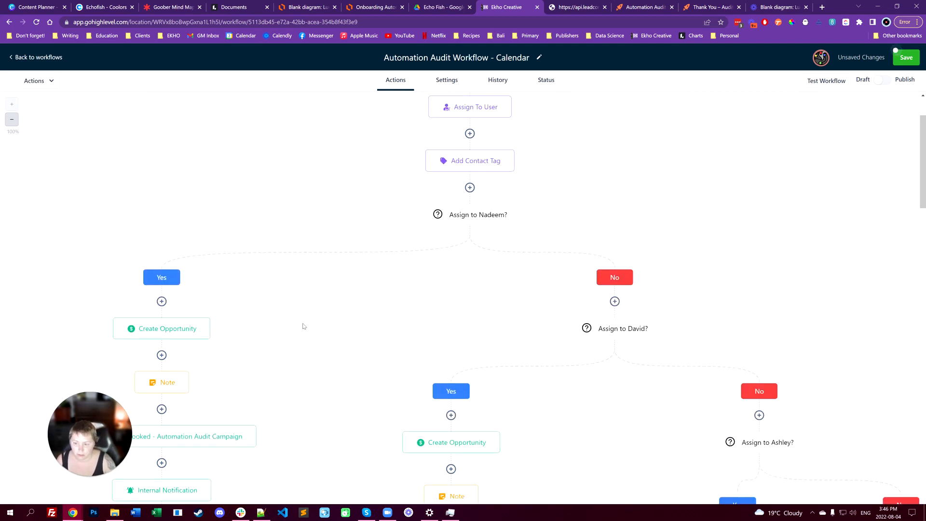
scroll(258, 302, "down", 1)
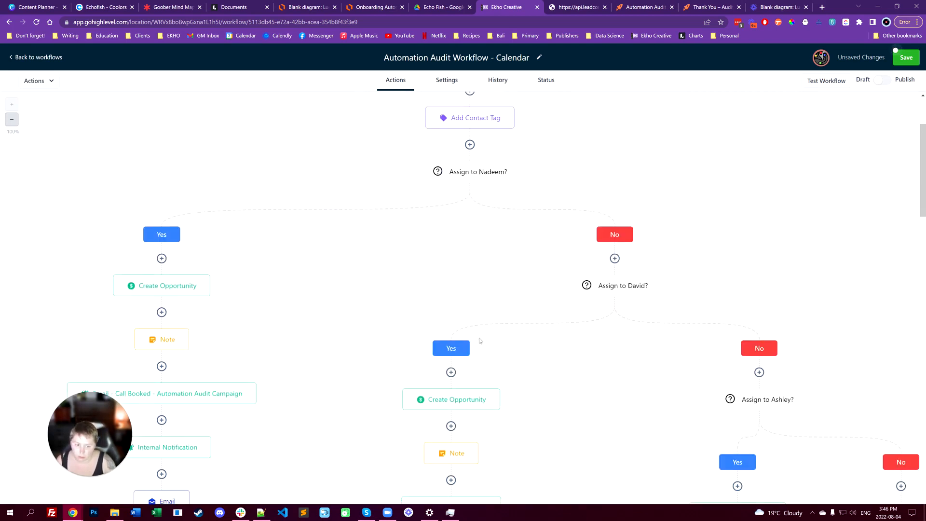
scroll(246, 433, "down", 2)
scroll(246, 434, "up", 5)
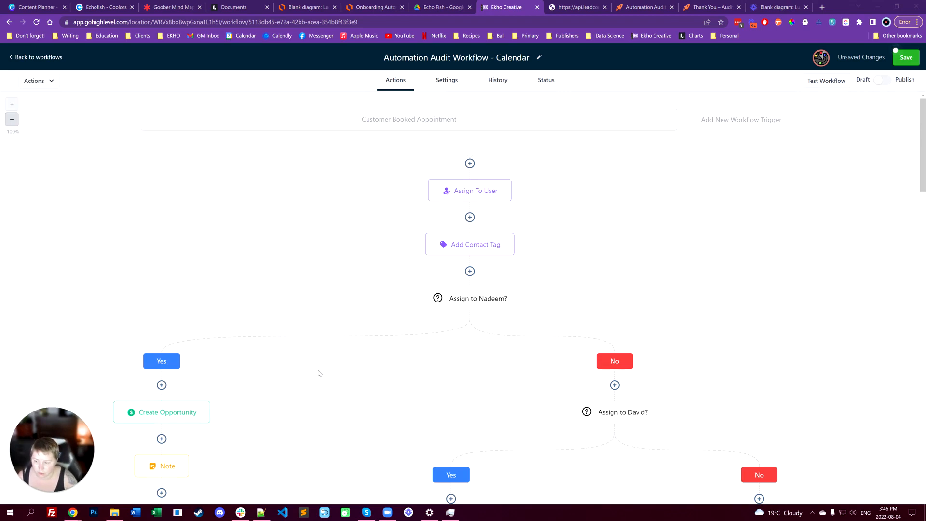
- Review the pipeline, stage and source settings of the first Yes branch's Create Opportunity action and save it
scroll(319, 373, "down", 2)
mouse_move(161, 332)
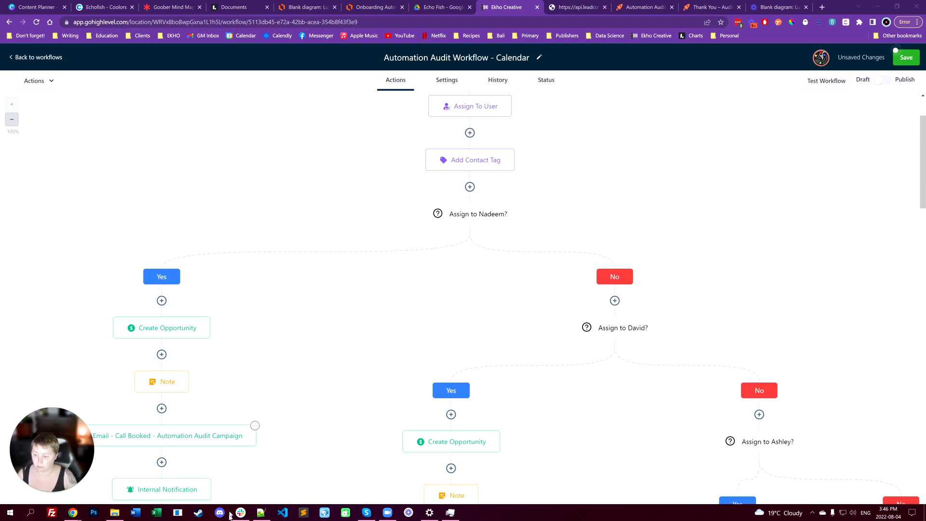
left_click(161, 329)
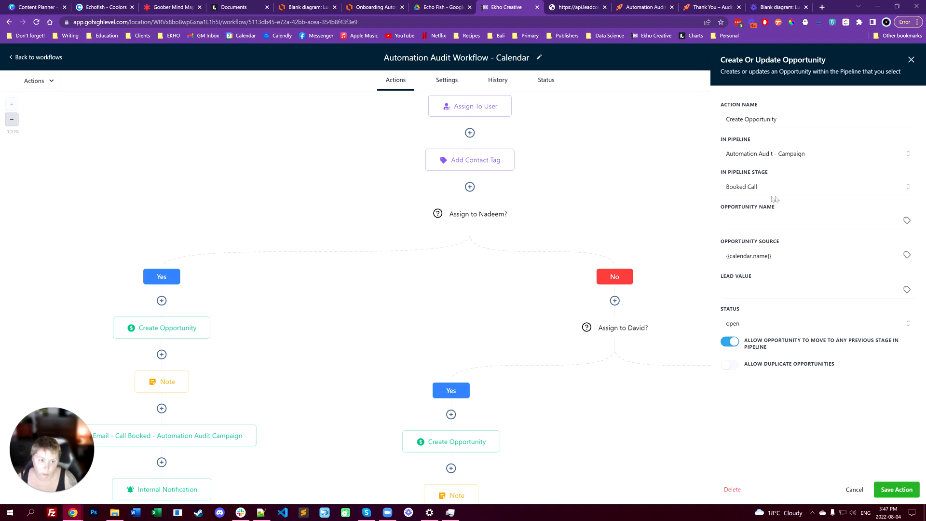
scroll(432, 336, "up", 2)
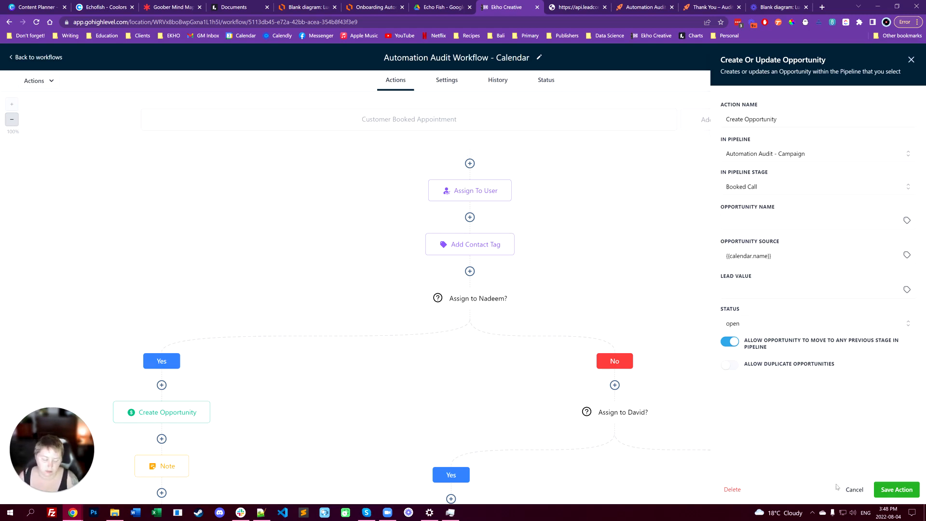
left_click(889, 488)
- Open the Note action in the first Yes branch and delete all of its note text
scroll(289, 362, "down", 4)
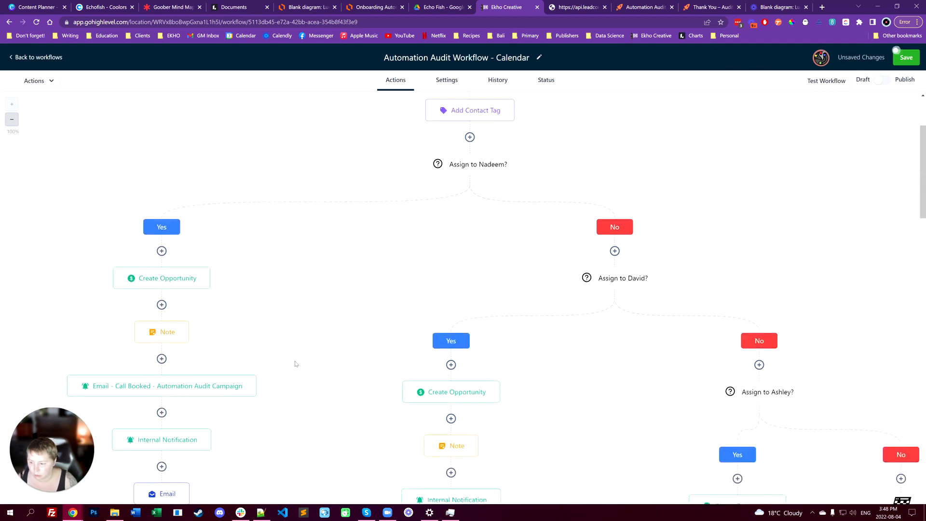
left_click(170, 299)
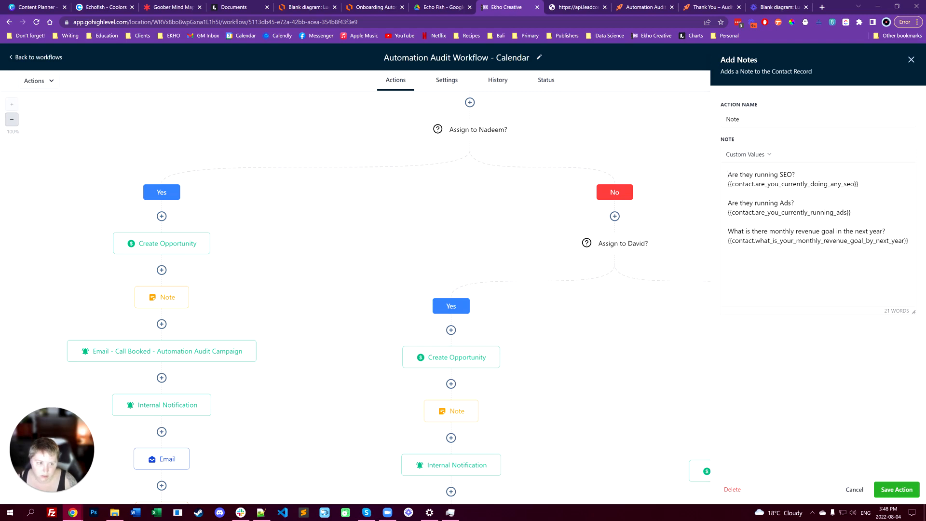
left_click_drag(728, 174, 790, 300)
left_click(735, 268)
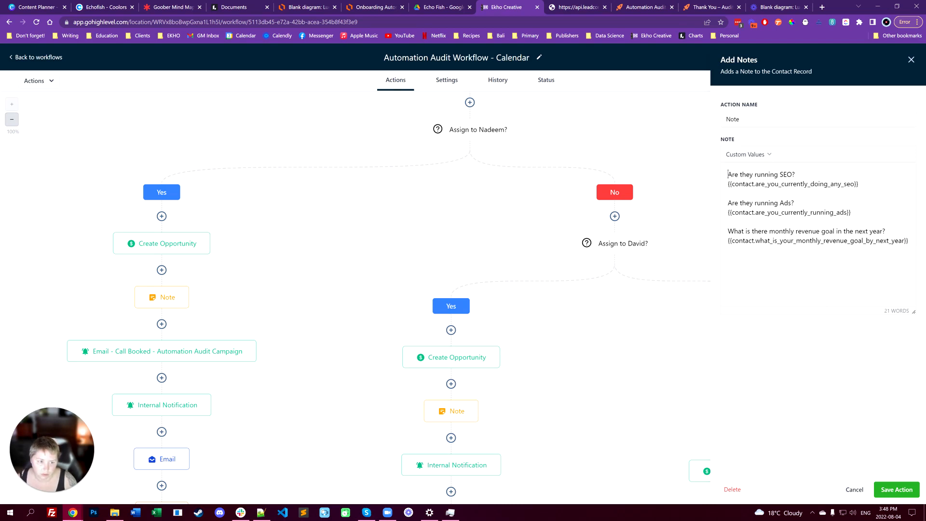
left_click_drag(728, 174, 912, 256)
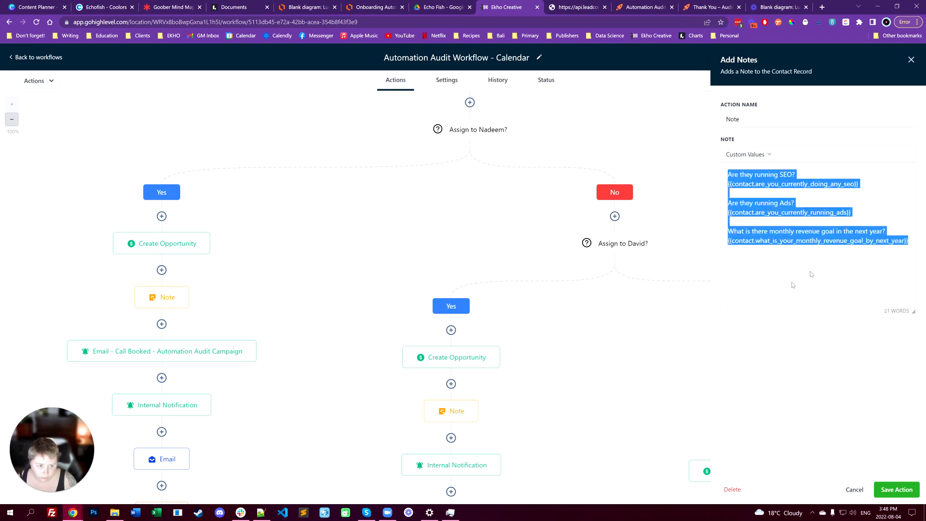
key("BackSpace")
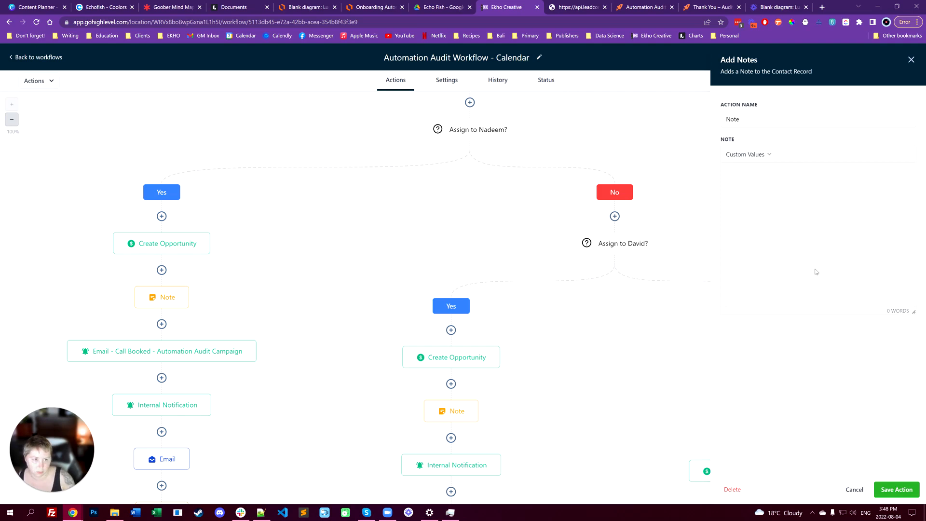
- Rename the first Yes branch's Note action as "Note - Automation Form Answers"
left_click(739, 126)
type("- Au")
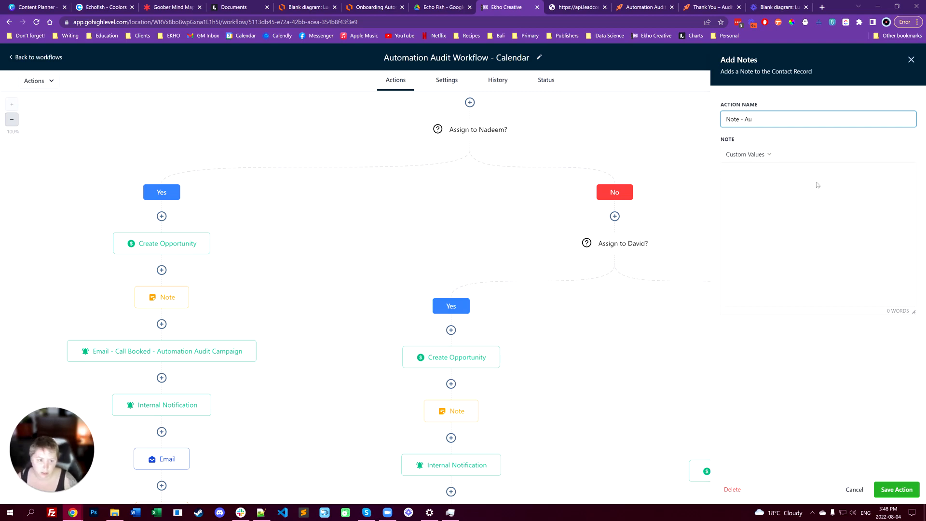
type("to")
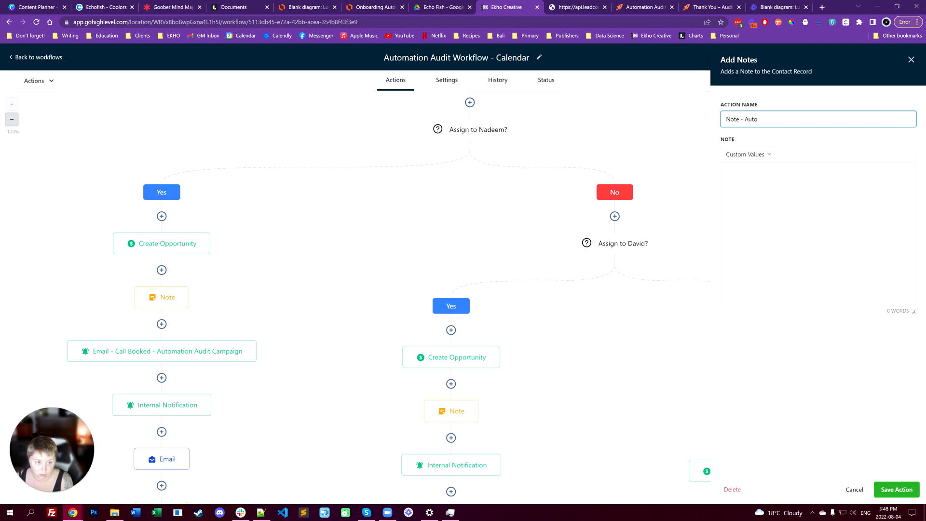
type("mation For")
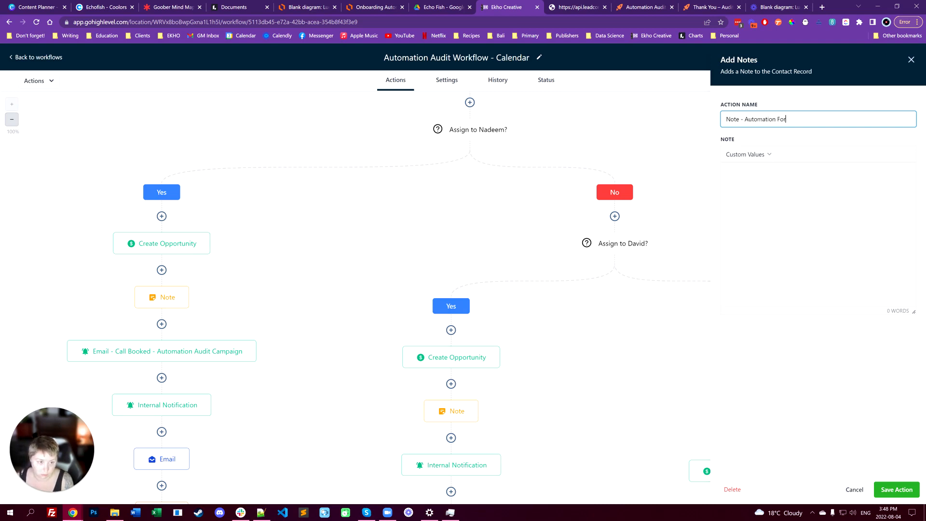
type("m Answere")
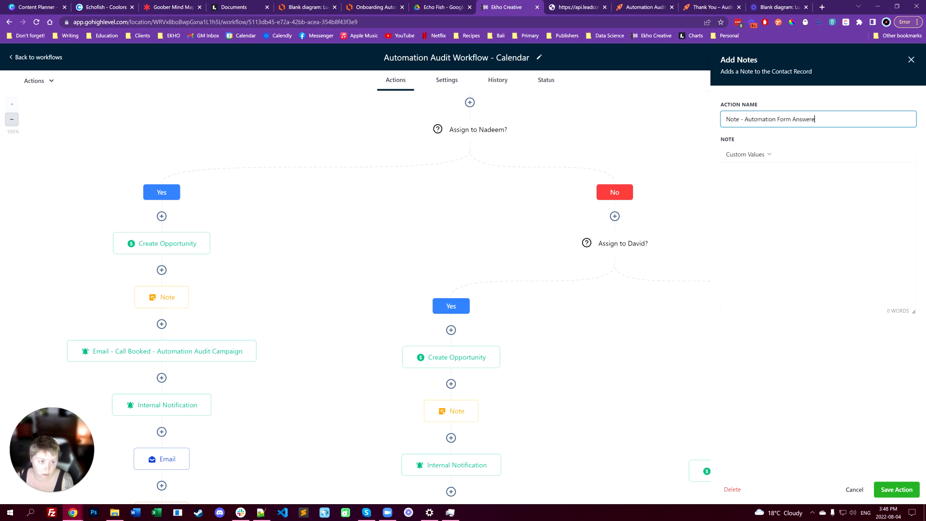
key("BackSpace")
type("s")
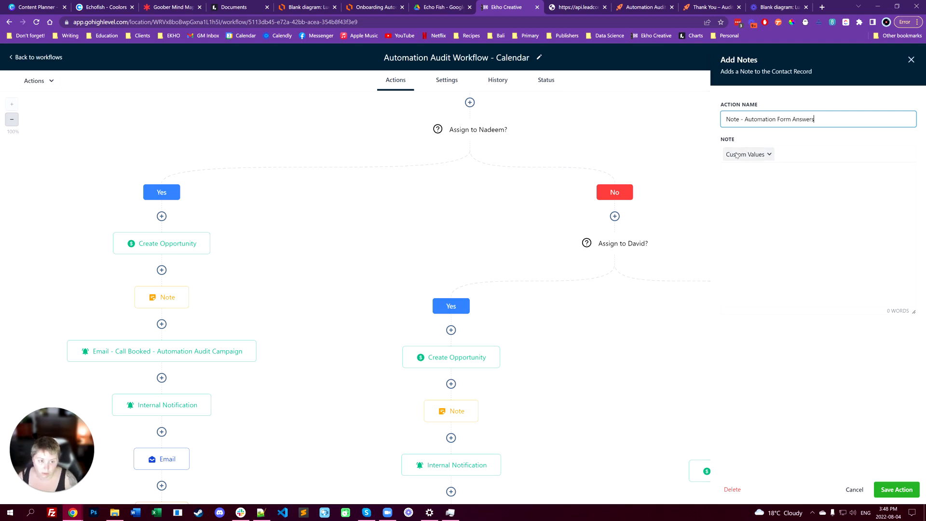
- Enter "test" as the placeholder note text and save the Note action
left_click(897, 489)
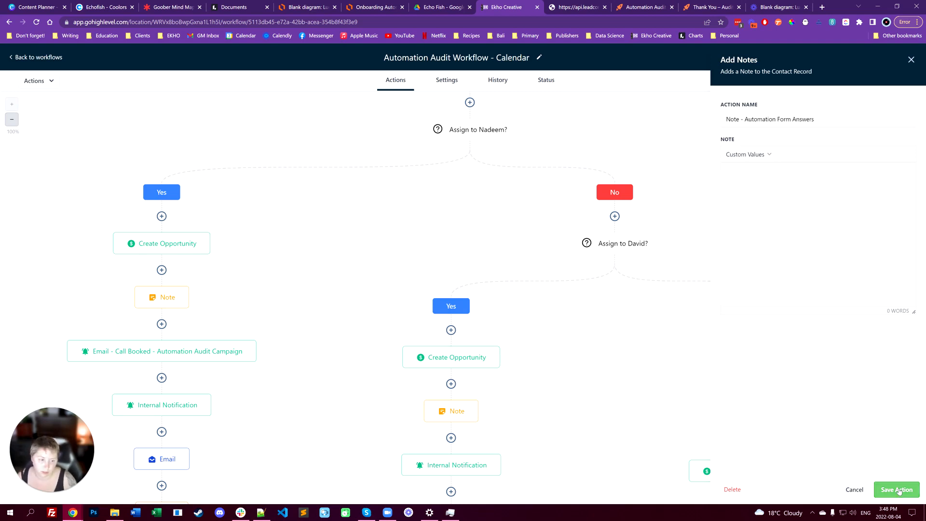
left_click(781, 260)
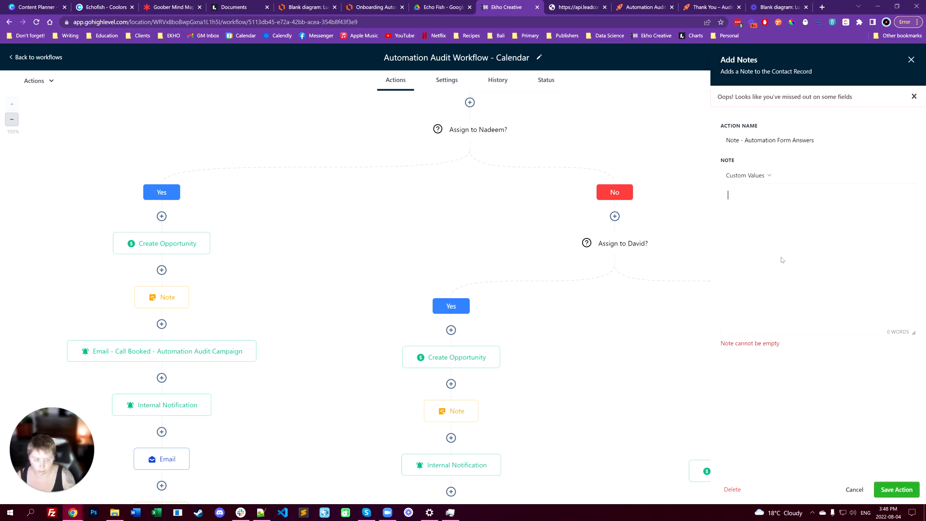
type("test")
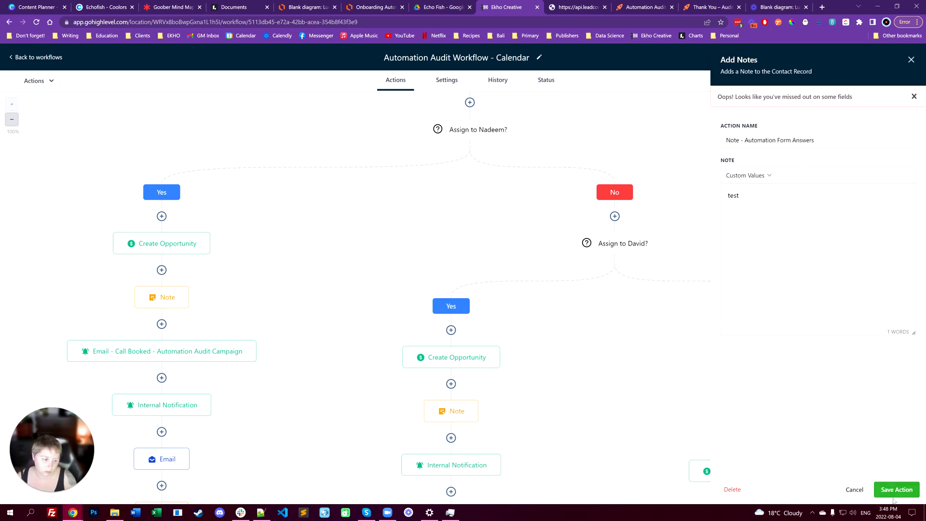
left_click(895, 488)
- Switch to Notepad++ and move its window to the other monitor
scroll(191, 327, "down", 2)
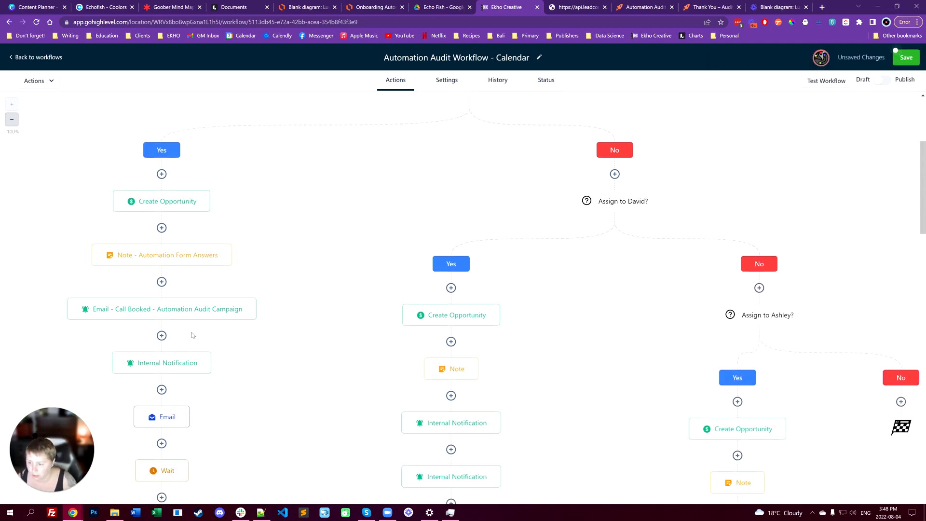
left_click(261, 512)
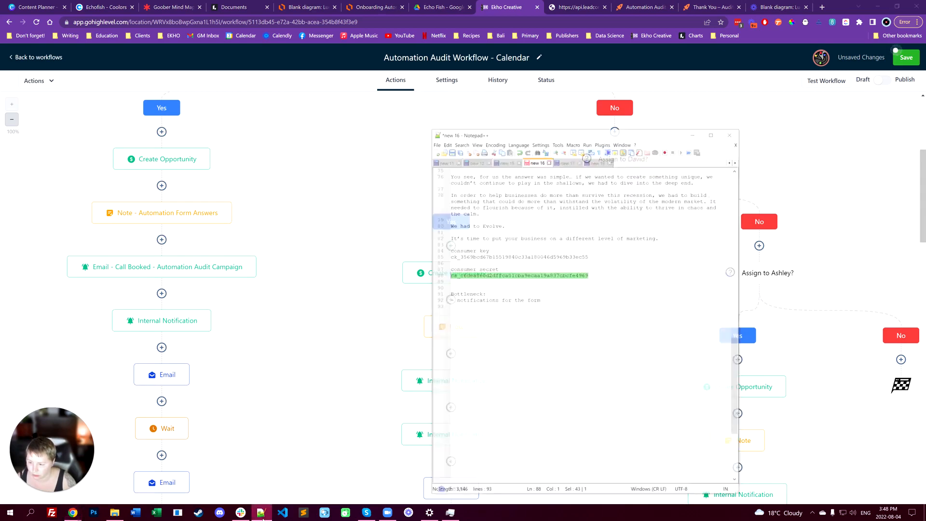
key("super+shift+Left")
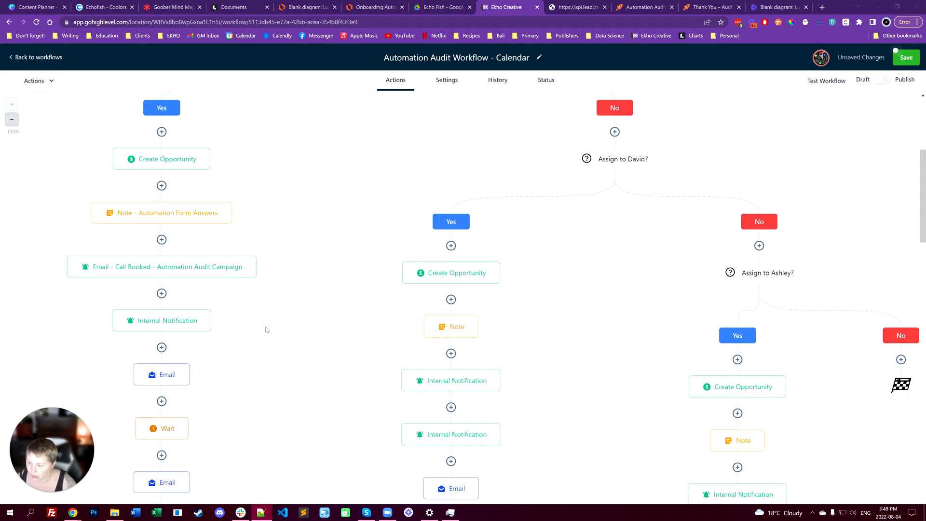
- Open the "Email - Call Booked - Automation Audit Campaign" notification in the first Yes branch and examine its action type, name and sender settings
scroll(194, 228, "down", 1)
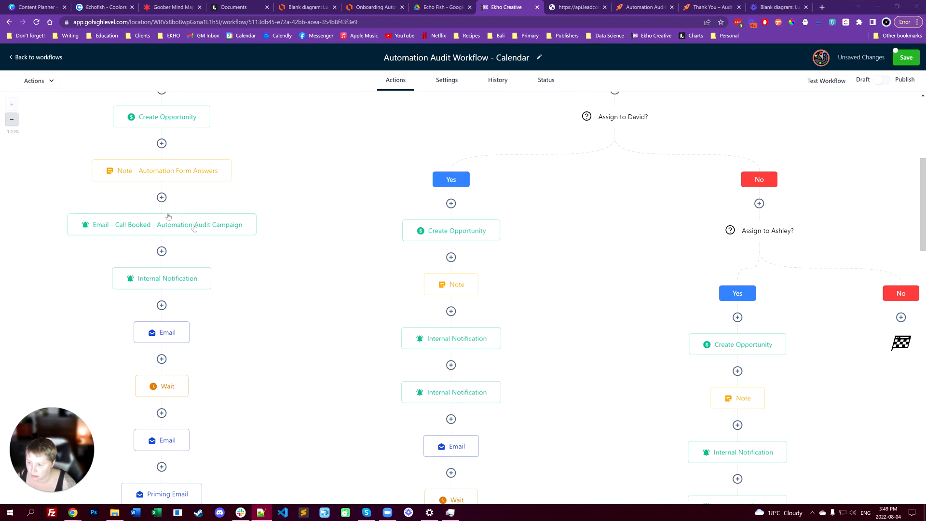
left_click(128, 227)
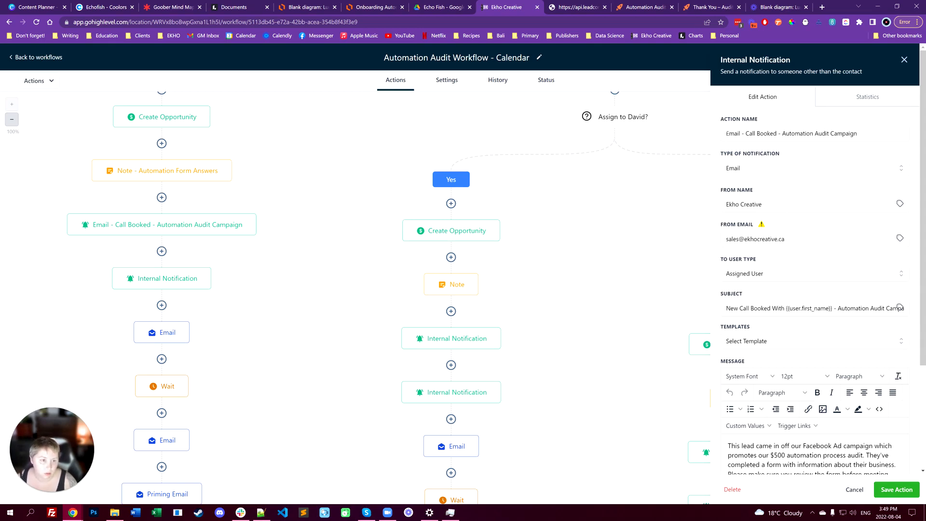
scroll(265, 308, "up", 3)
scroll(145, 270, "down", 1)
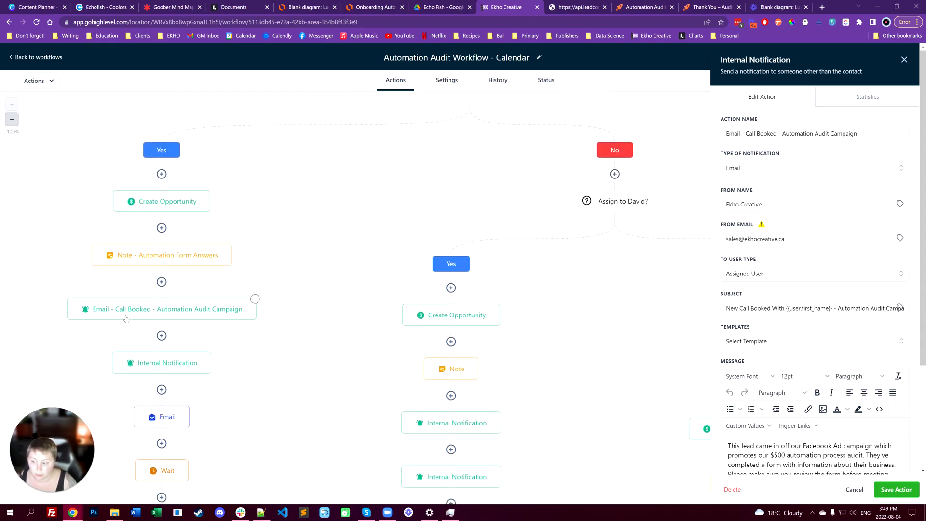
scroll(641, 281, "up", 2)
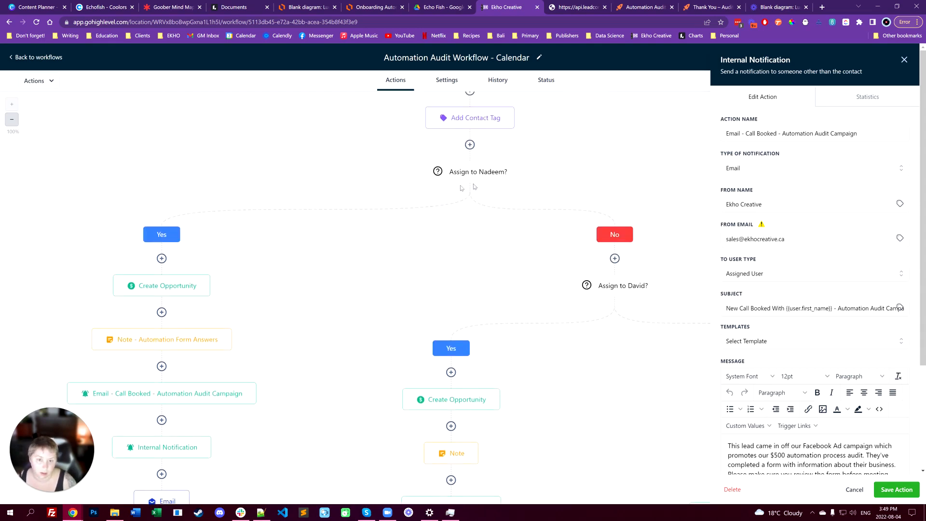
scroll(312, 273, "down", 3)
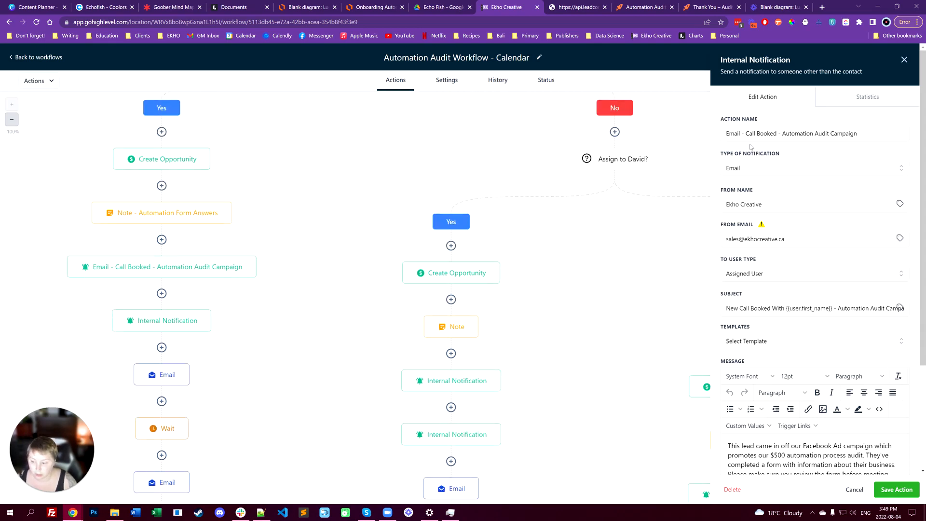
left_click_drag(726, 133, 860, 135)
left_click(833, 153)
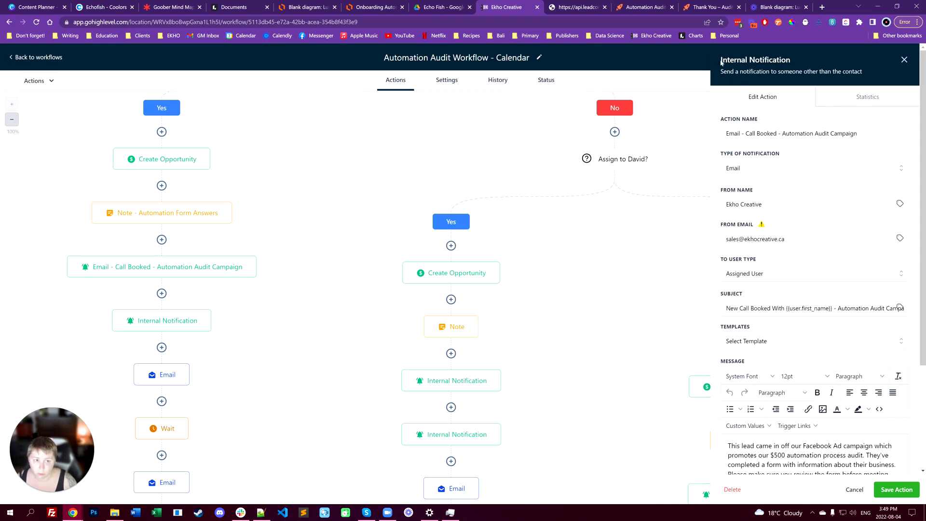
left_click_drag(721, 56, 794, 70)
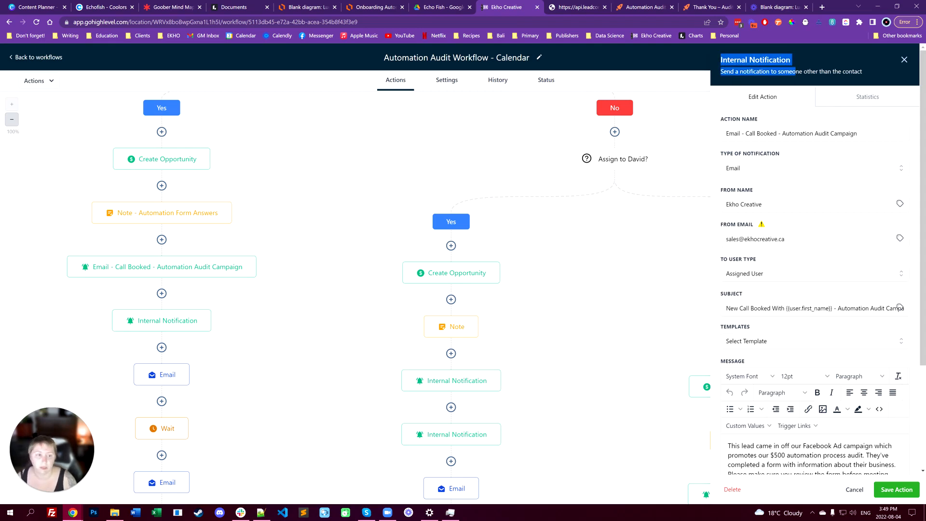
left_click(794, 194)
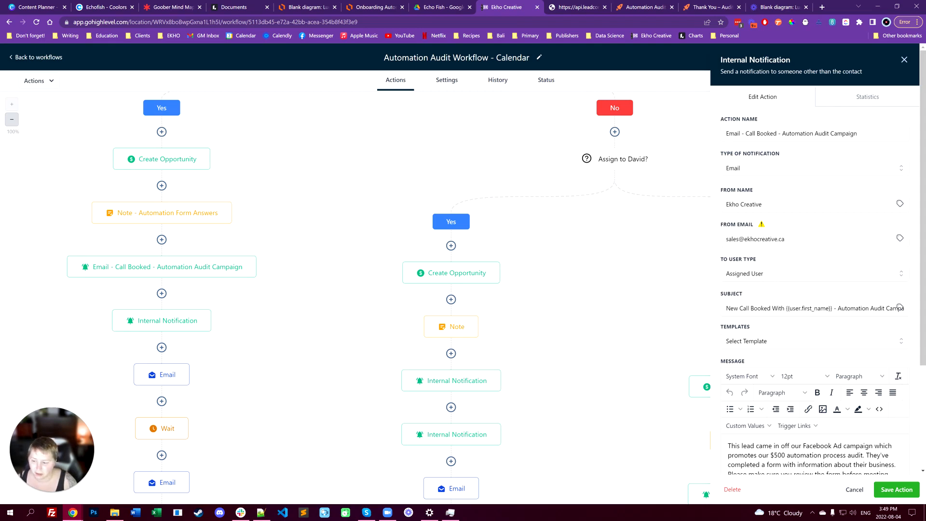
- Set the From Name of the call-booked email notification to "echofish"
left_click_drag(775, 205, 711, 208)
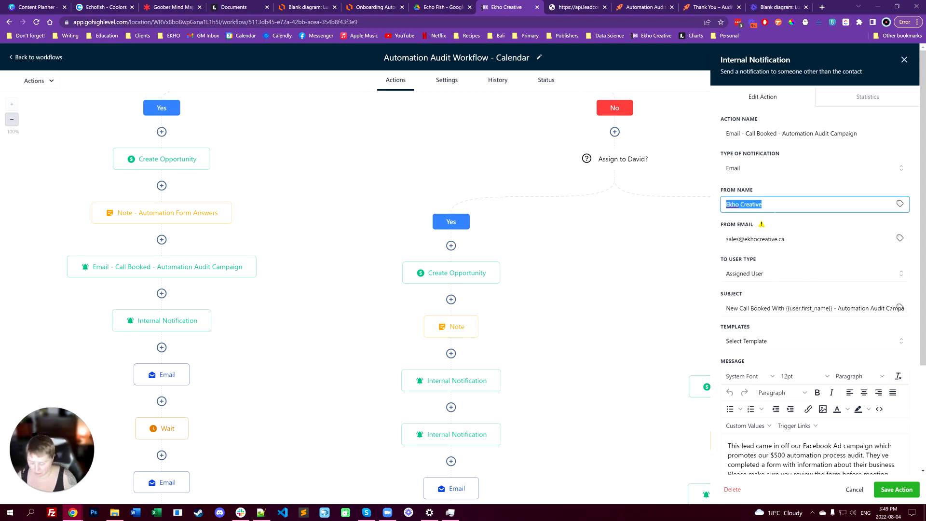
type("ekh")
key("BackSpace")
key("BackSpace")
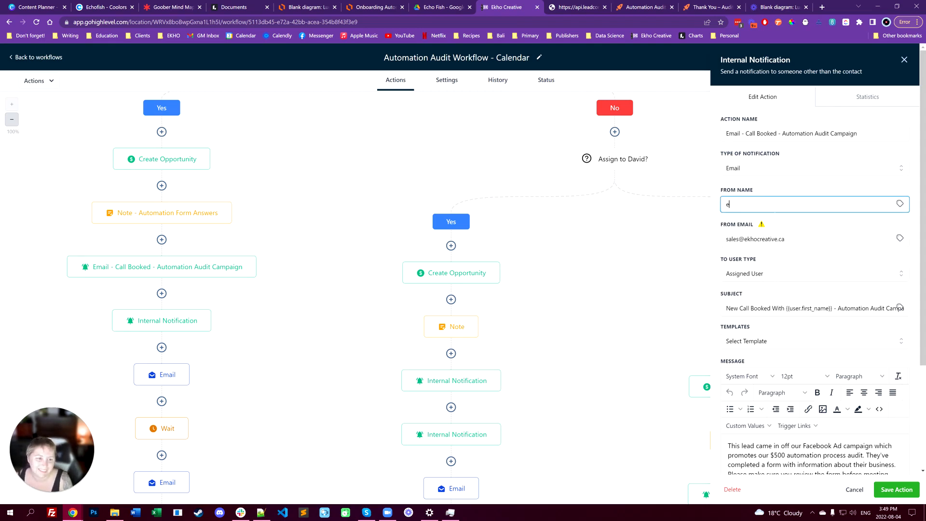
type("chofish")
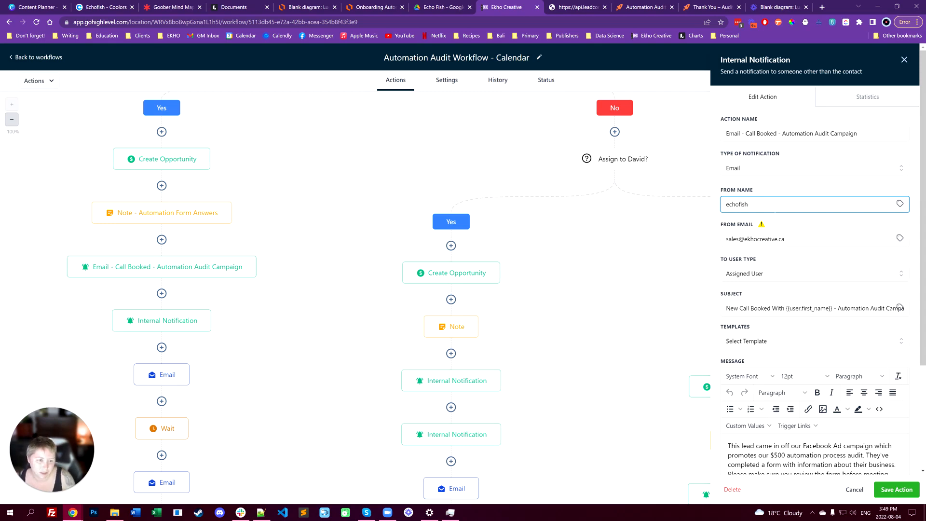
left_click(782, 226)
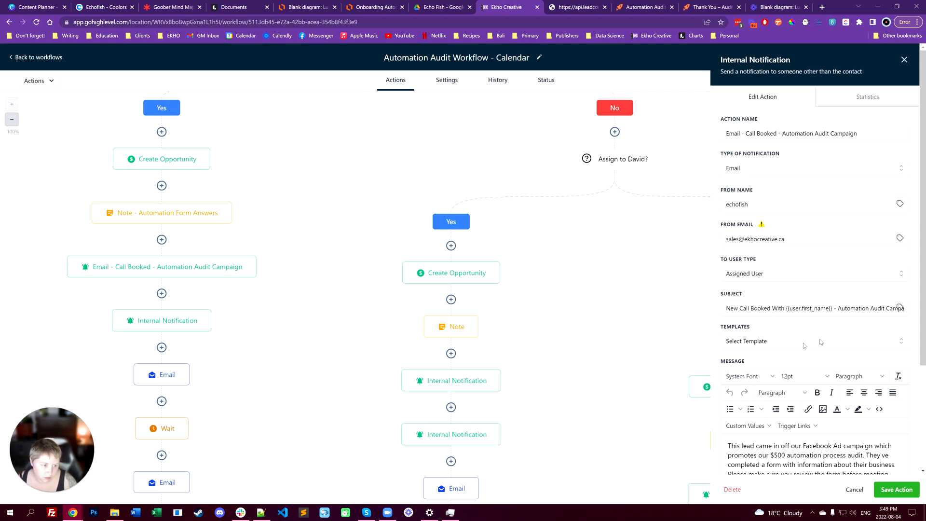
- Review the email notification's subject and message text, including the form submission line, and save the action
left_click_drag(838, 308, 913, 326)
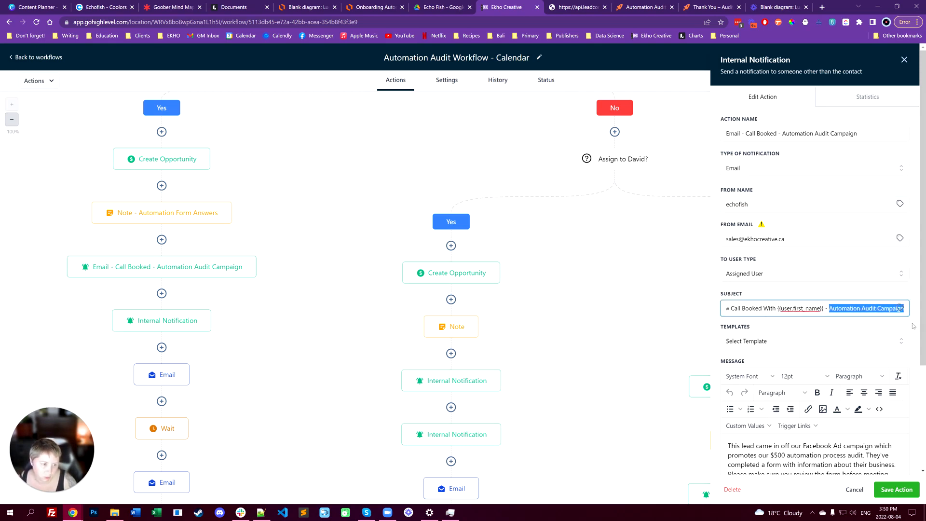
left_click(782, 326)
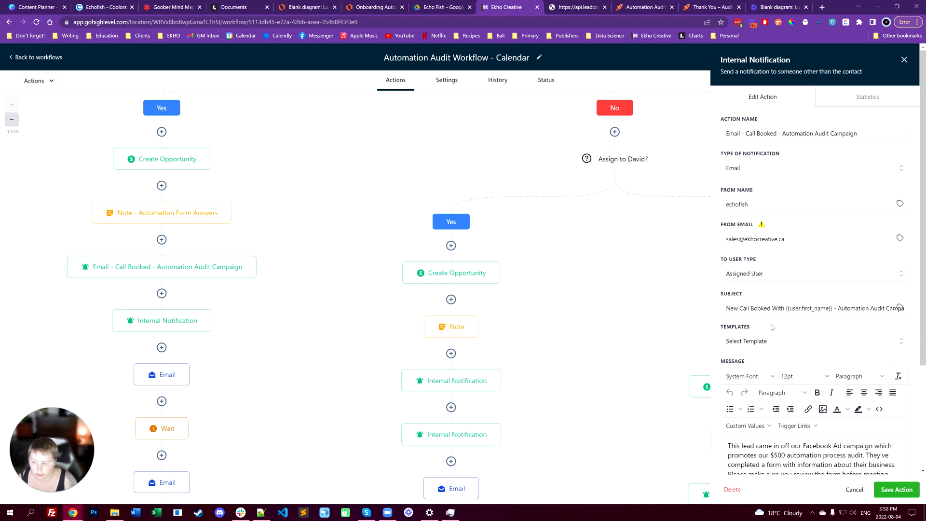
scroll(771, 327, "down", 3)
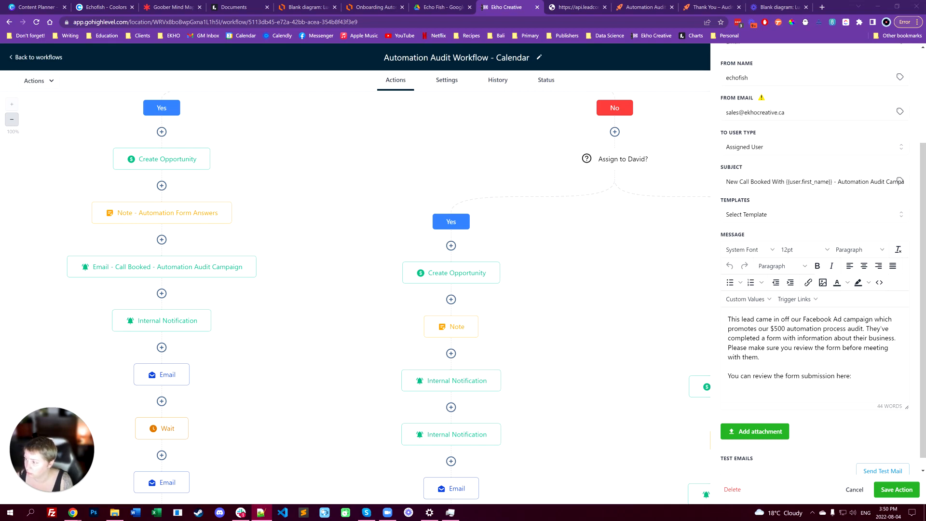
left_click(848, 376)
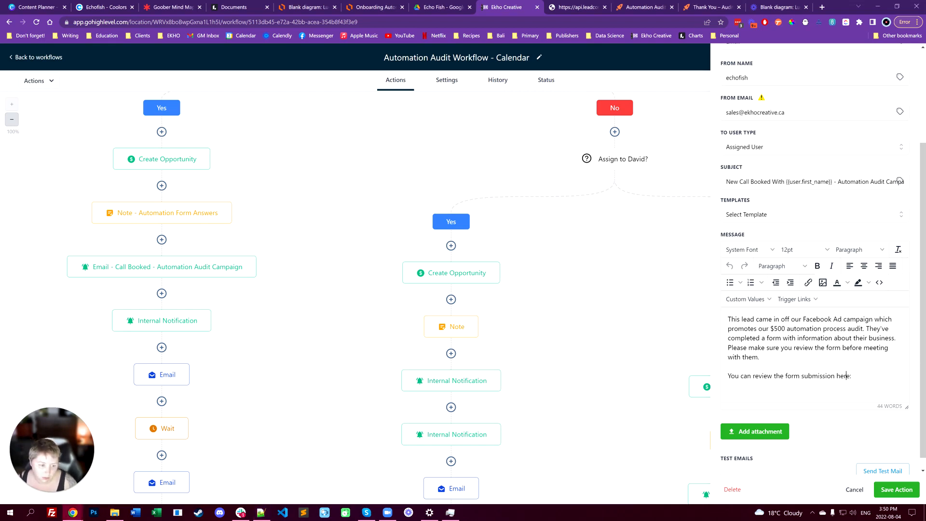
left_click_drag(851, 376, 812, 376)
left_click(812, 376)
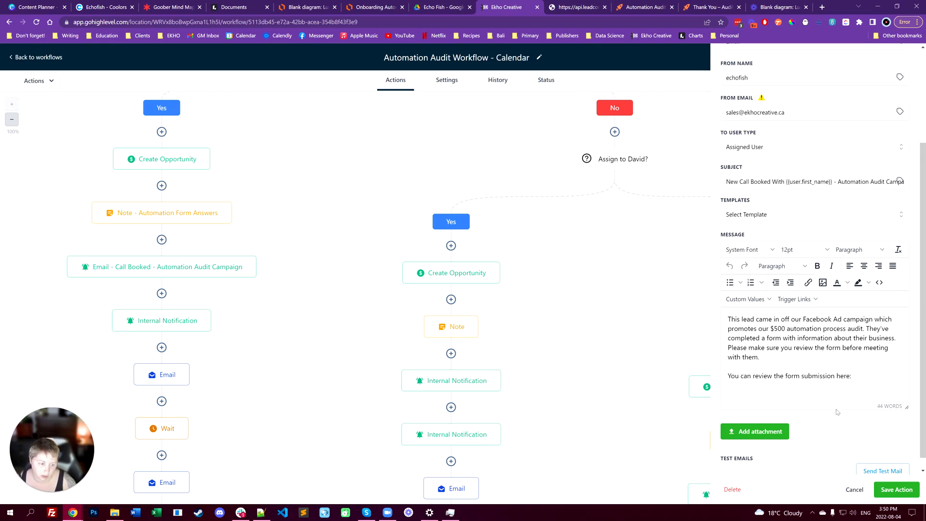
scroll(820, 385, "down", 1)
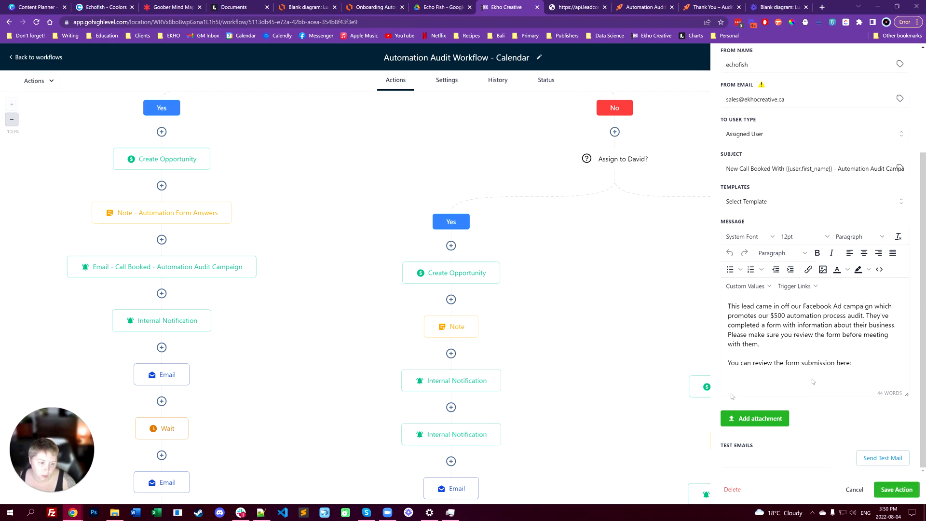
left_click(896, 489)
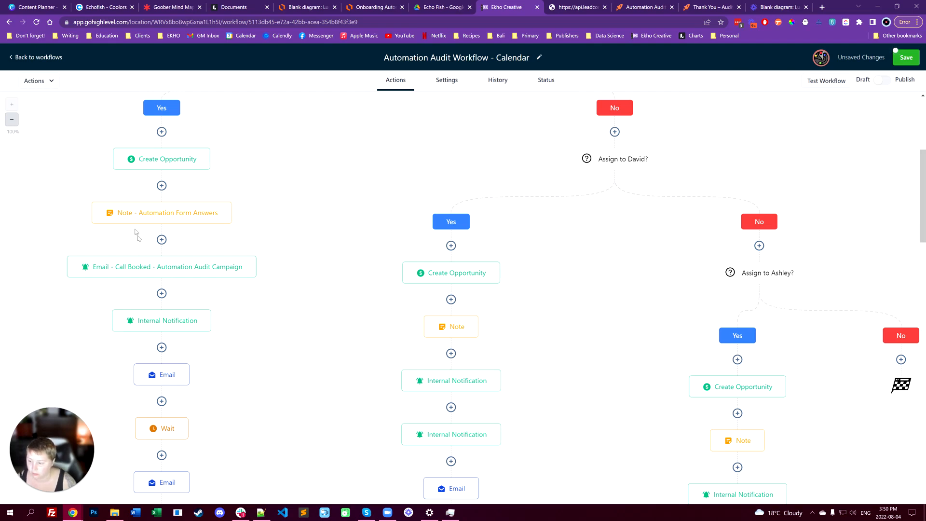
- Rename the internal SMS notification in the first Yes branch to "SMS - Call Booked"
left_click(157, 326)
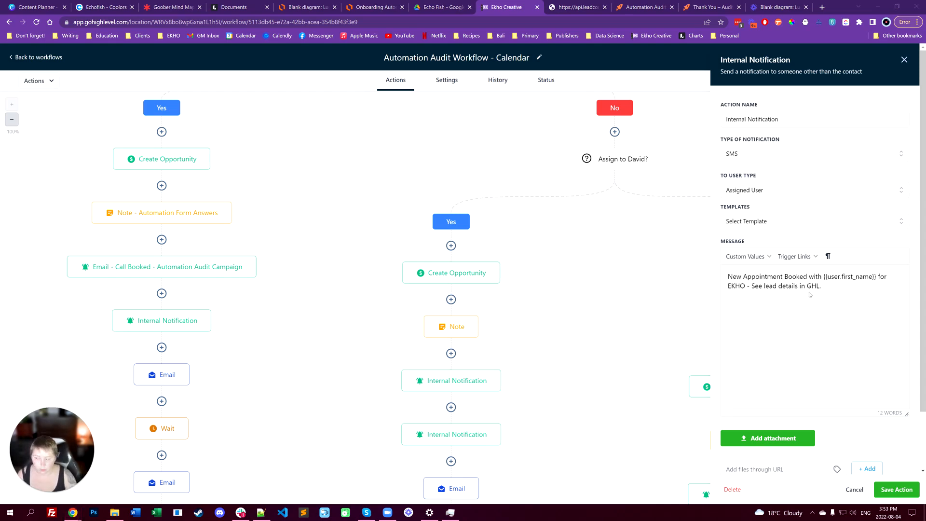
triple_click(774, 121)
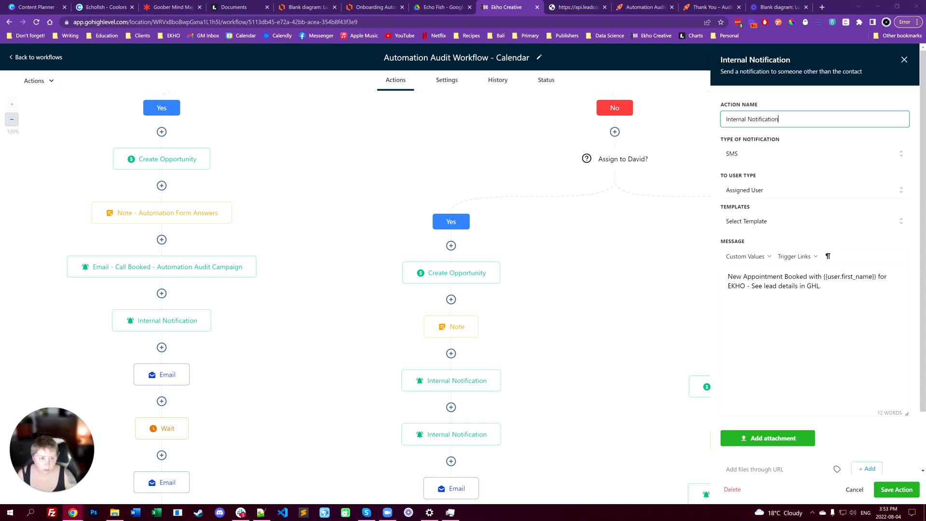
left_click(779, 120)
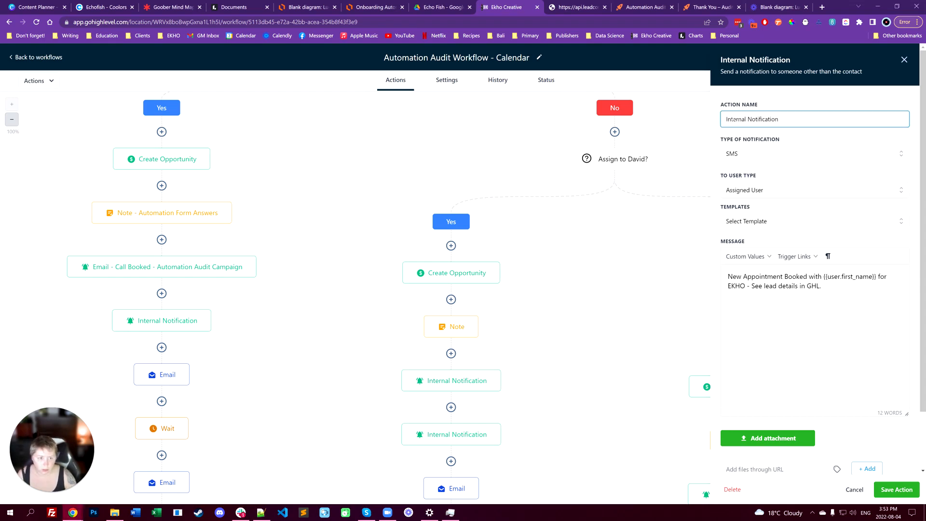
triple_click(726, 119)
type("SM")
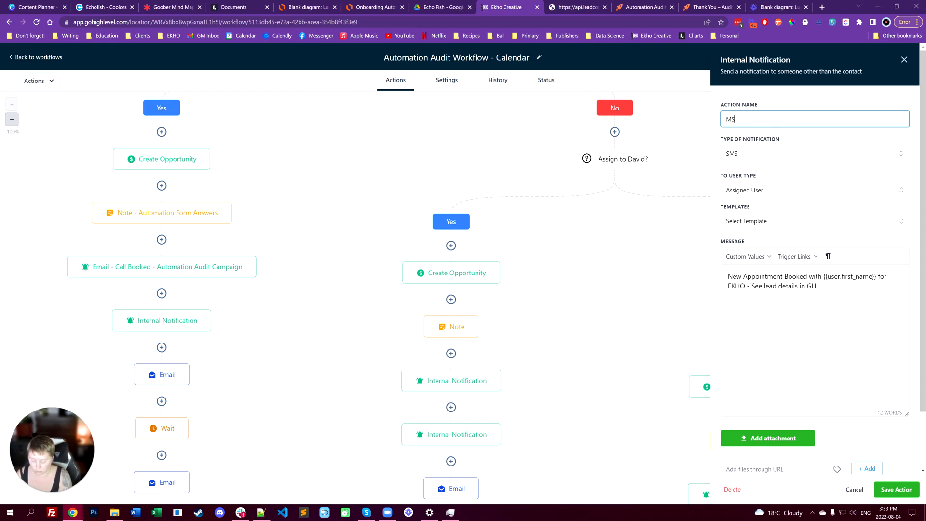
key("BackSpace")
key("BackSpace")
type("SMS")
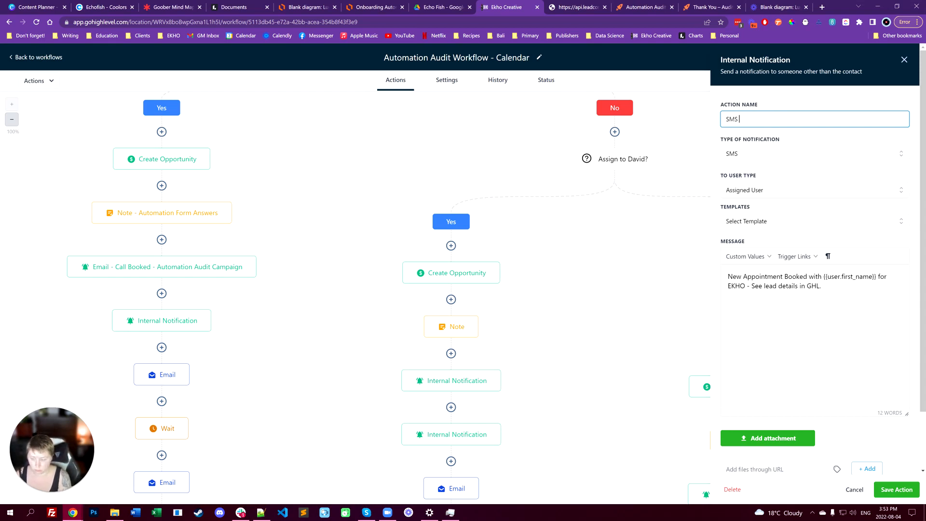
type(" - Call Book")
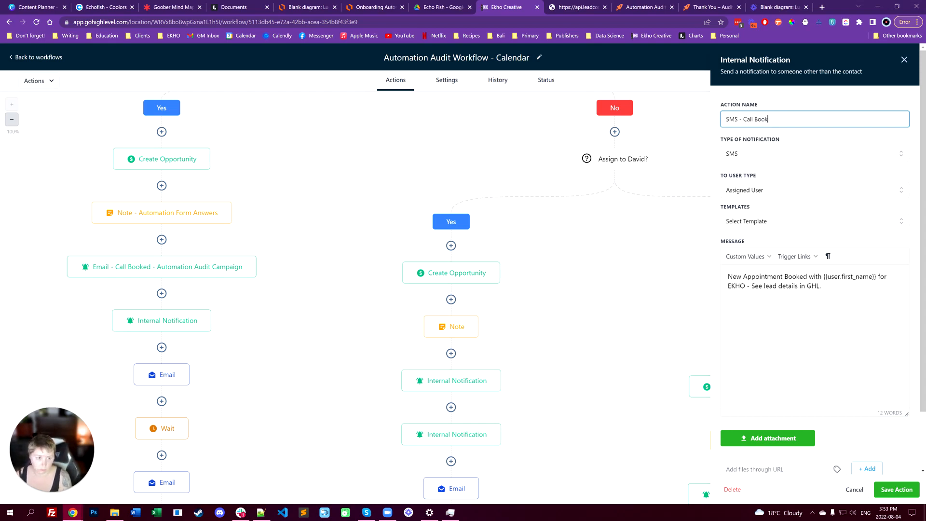
type("ed")
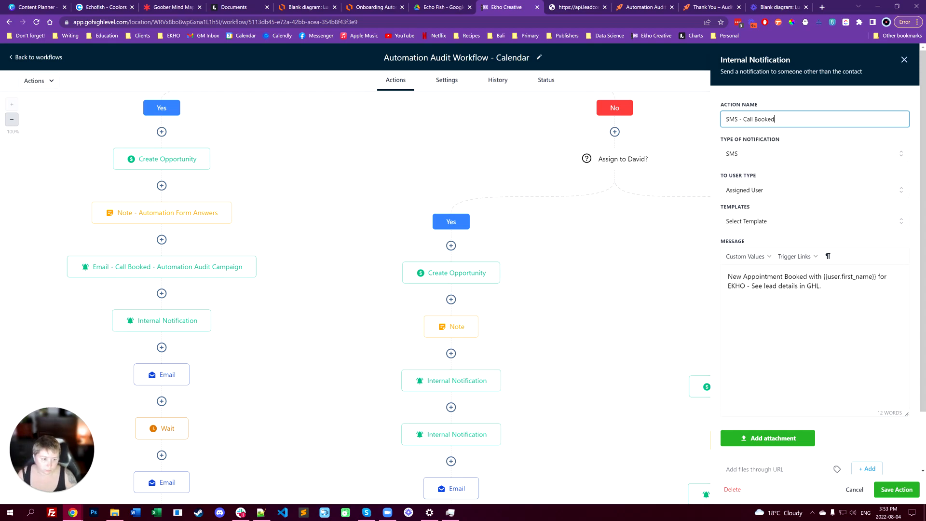
- Reword the start of the SMS message to "New Call Booked with {{user.first_name}} from Automation Audit Facebook Campaign."
left_click_drag(743, 276, 784, 277)
type("Call")
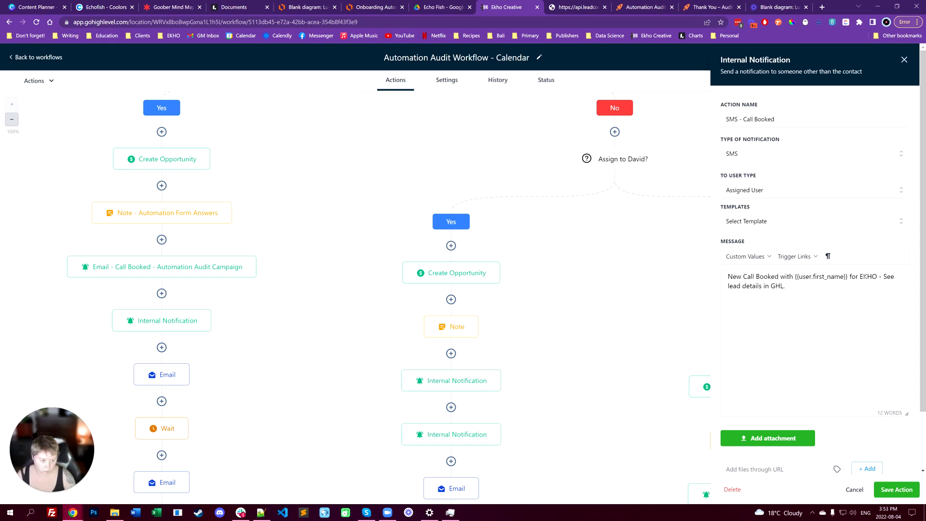
left_click_drag(859, 276, 865, 295)
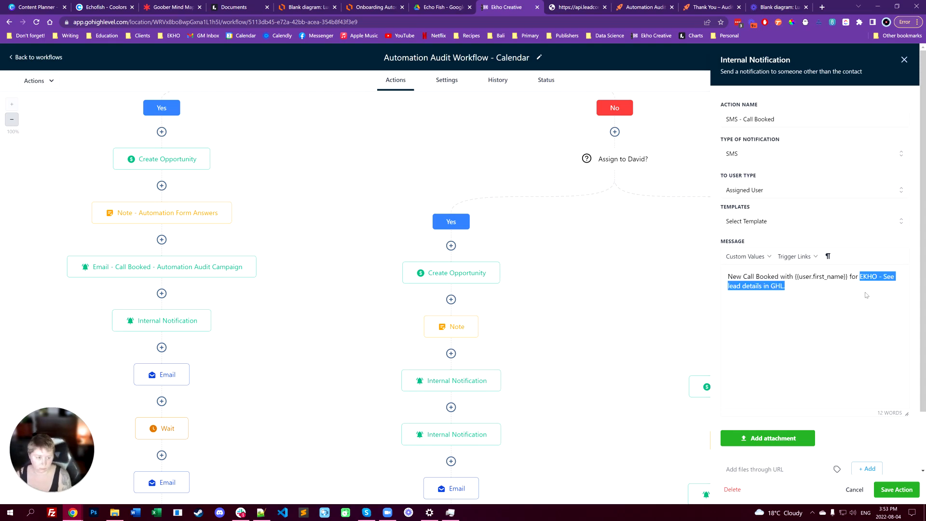
key("BackSpace")
key("BackSpace")
key("BackSpace")
type("om ")
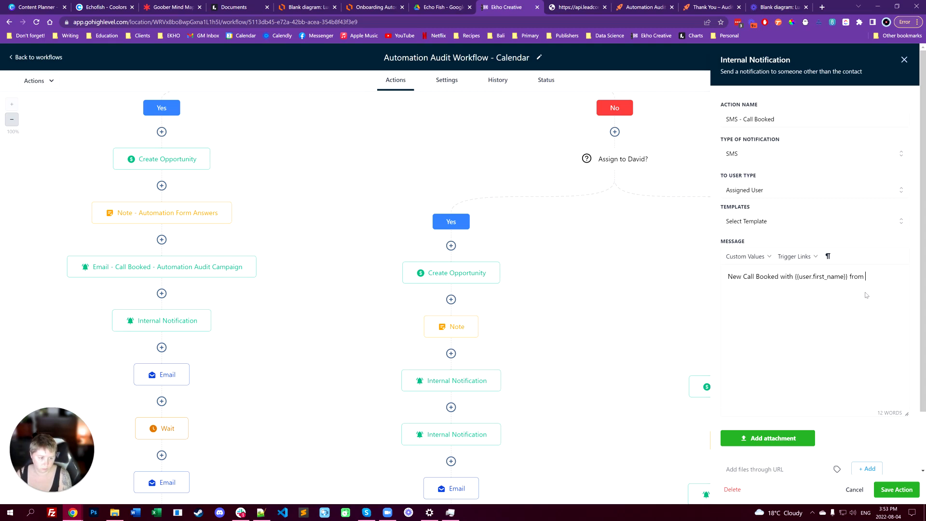
type("Automation A")
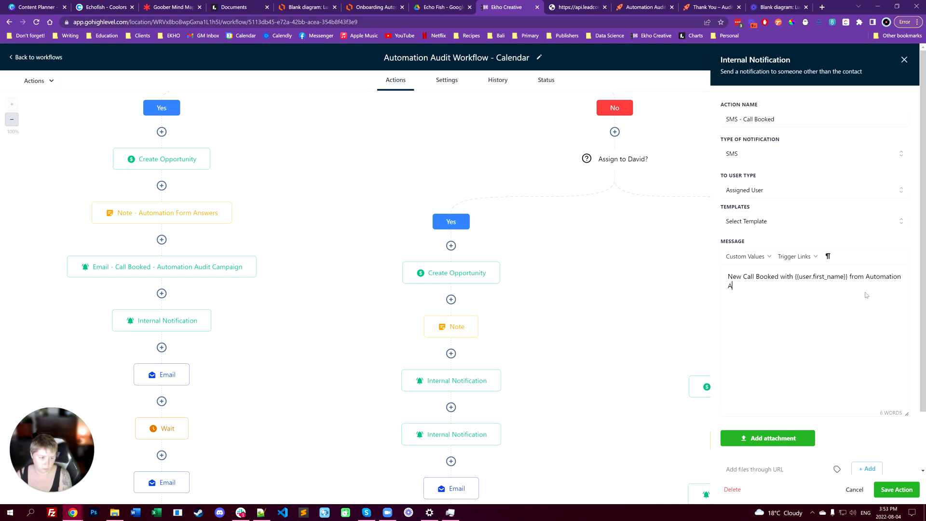
type("udit Facebook Campaign. Lea")
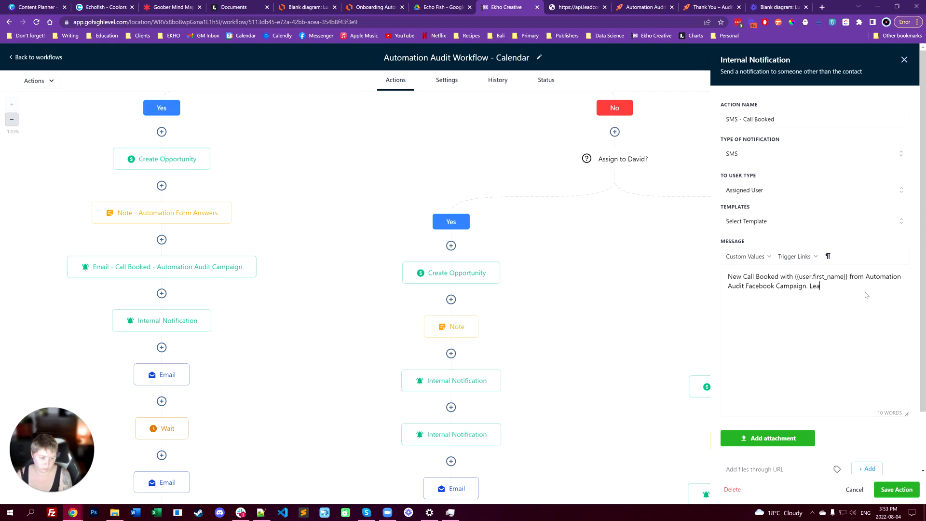
- Complete the SMS message with "Lead details are in the Opportunnity Pipeline called Automation Audit Campaign." and save the action
type("d details are in the Opportunnity Pipe")
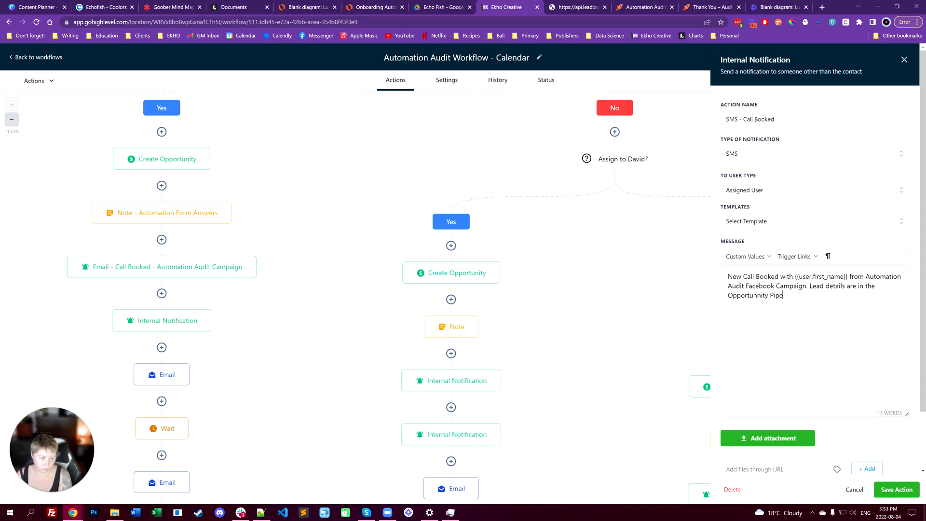
type("line called Au")
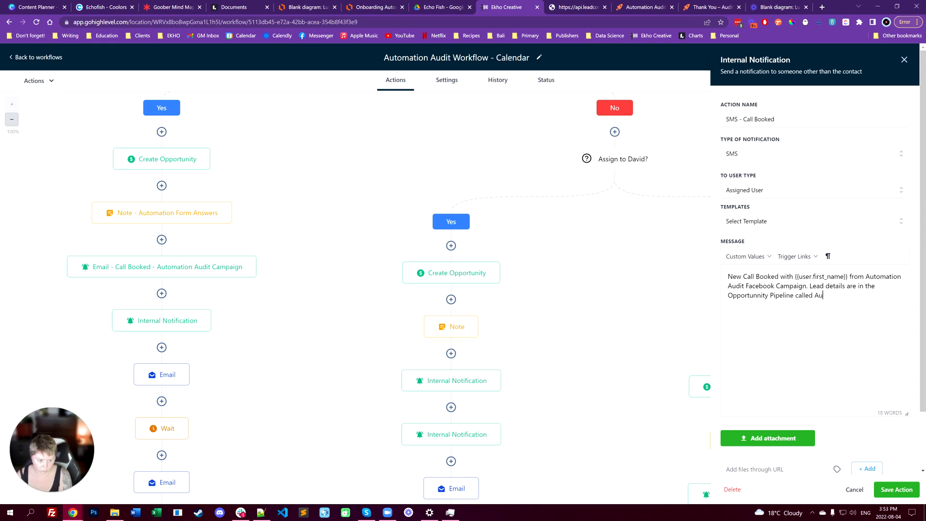
type("tomation Audit Campaign.")
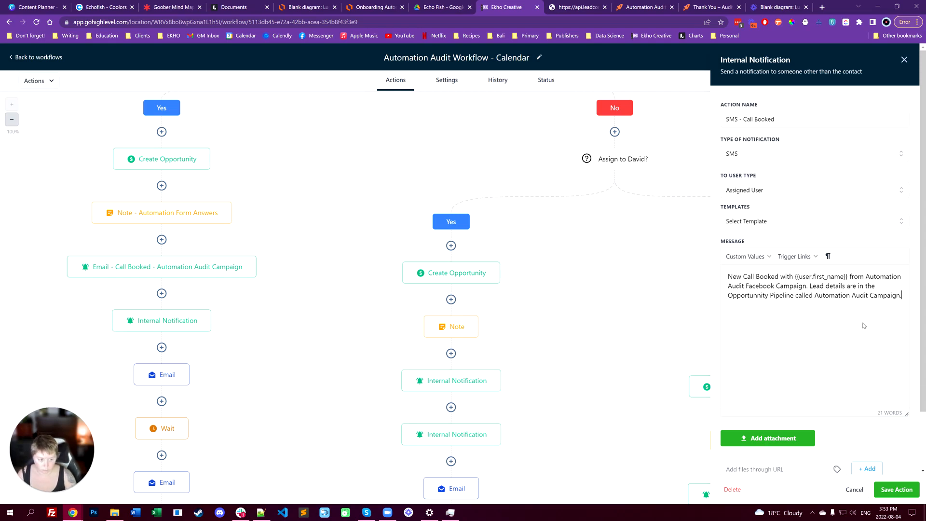
left_click(900, 491)
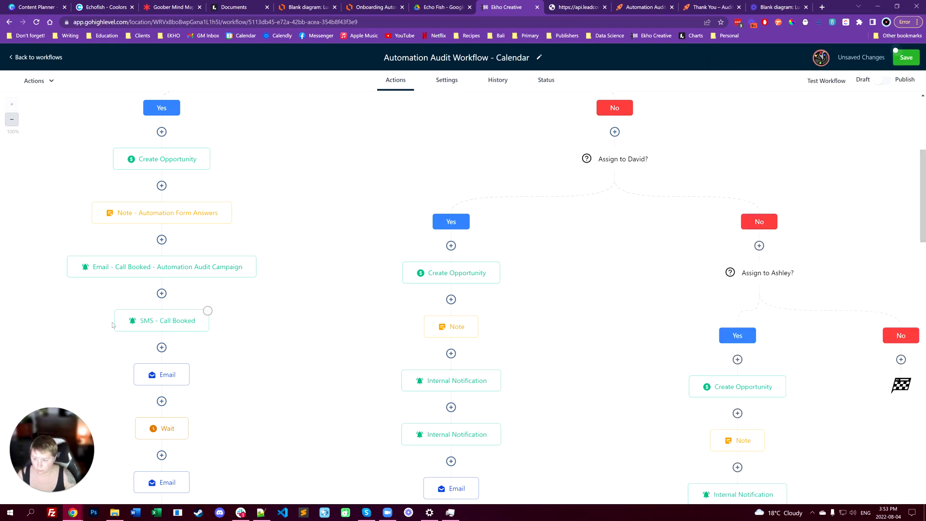
- Open the Email action below the SMS notification and examine its sender, subject and booking template from header to footer
scroll(112, 325, "down", 1)
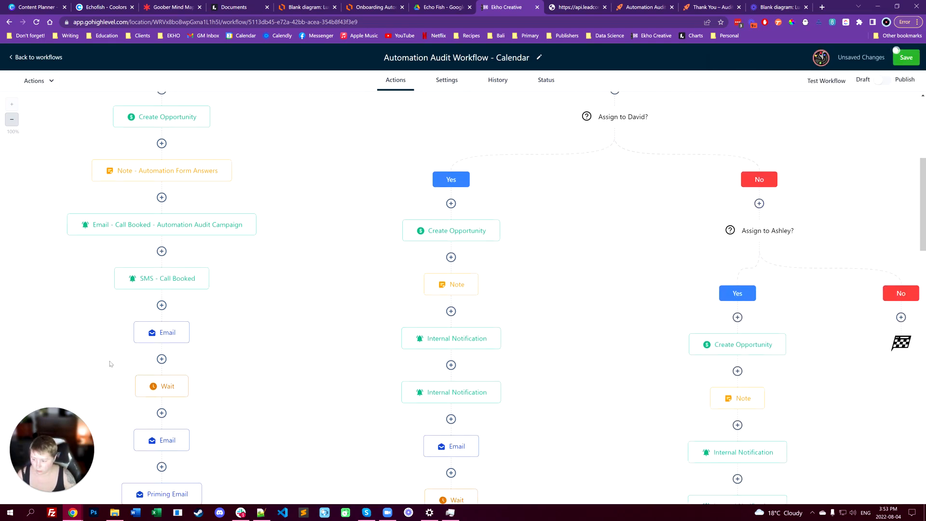
left_click(174, 340)
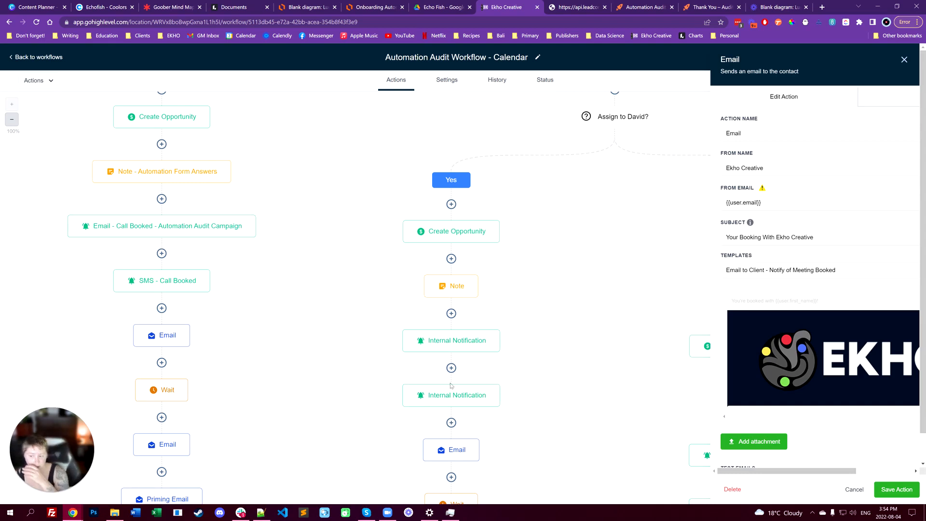
scroll(845, 377, "down", 10)
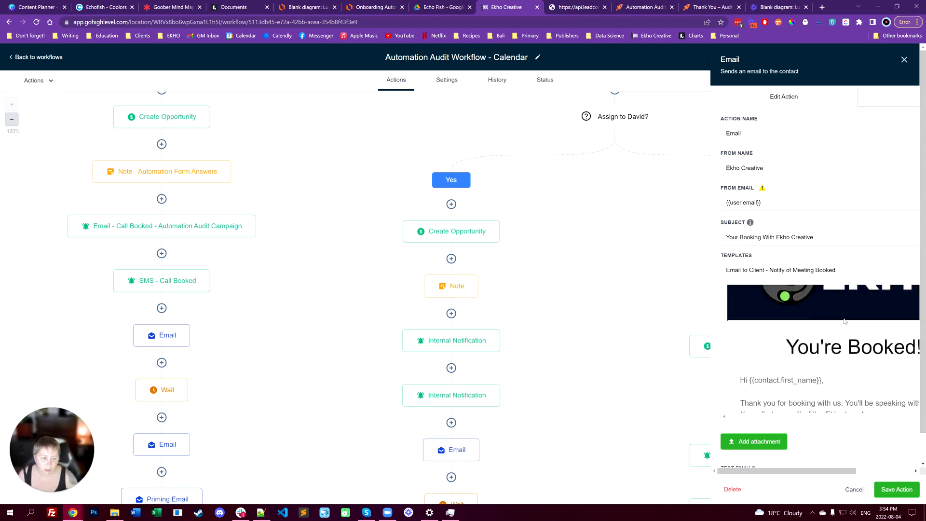
scroll(845, 377, "up", 5)
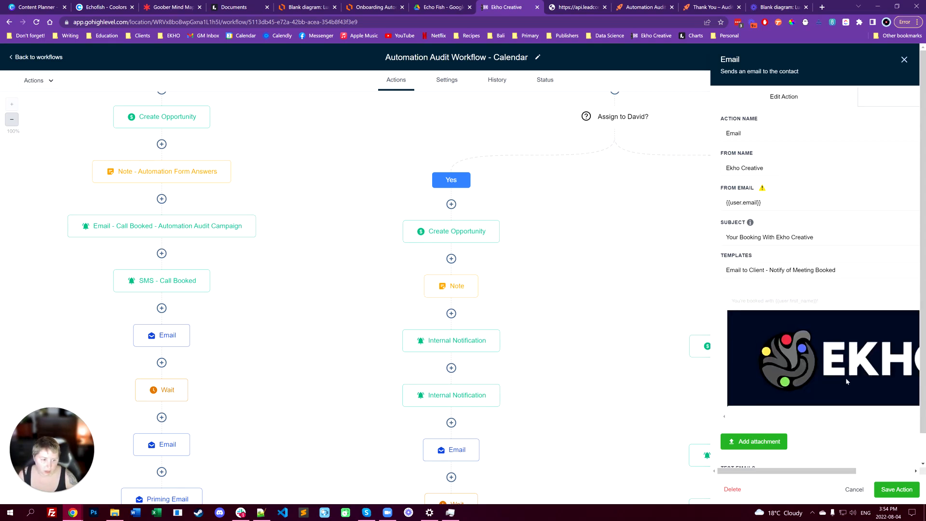
scroll(842, 369, "down", 5)
scroll(841, 368, "down", 1)
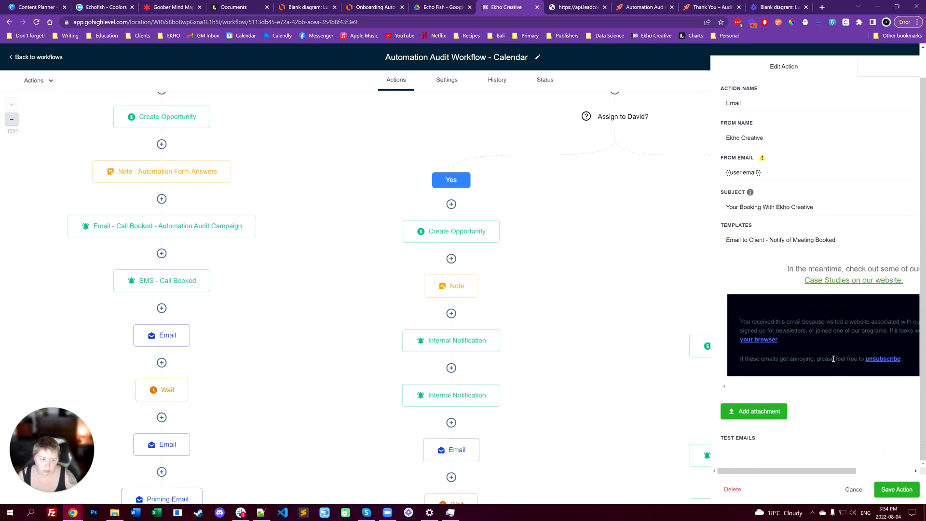
scroll(835, 370, "up", 3)
scroll(831, 362, "up", 5)
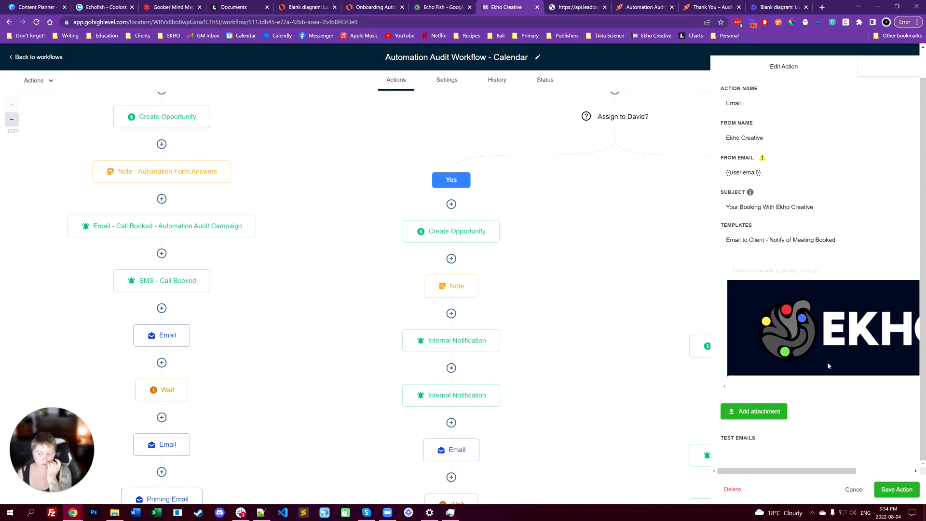
scroll(828, 365, "up", 1)
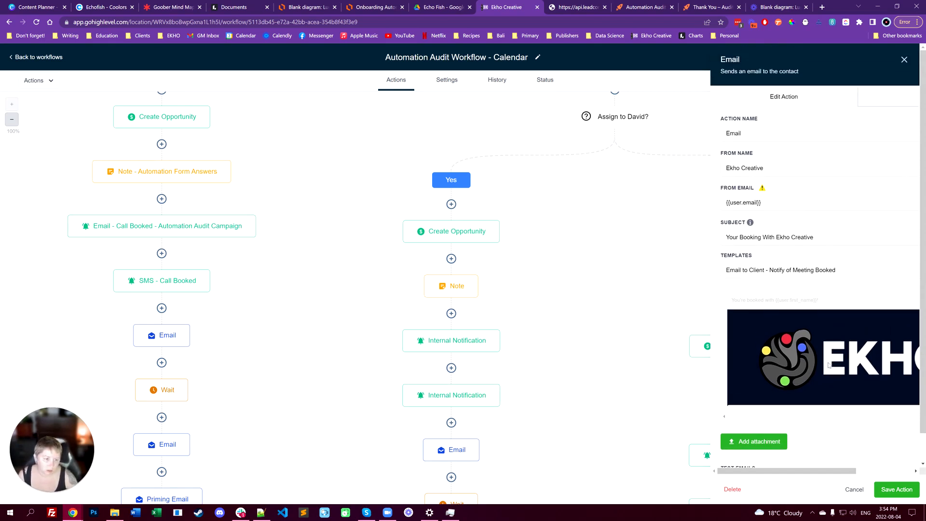
scroll(788, 398, "down", 5)
scroll(789, 398, "up", 5)
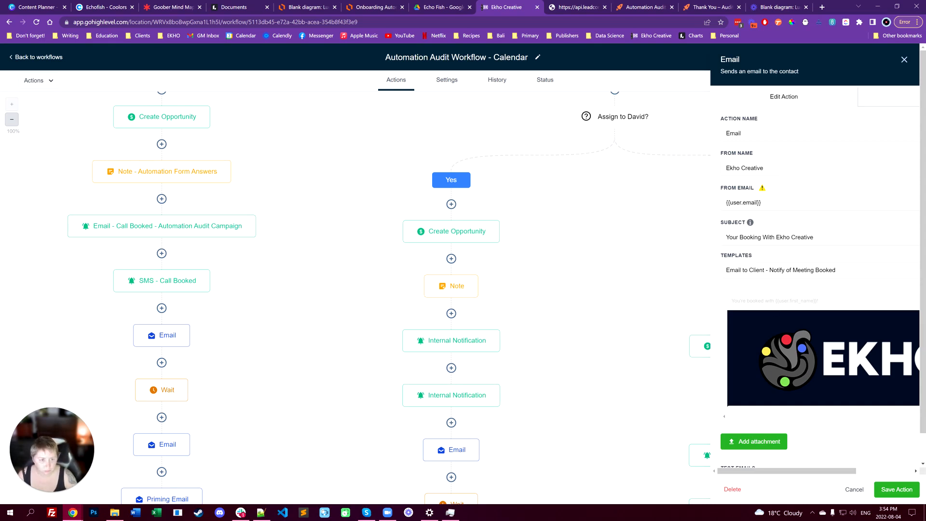
- Set the client email's From Name to "echofish" and its subject to "Your Booking With Echofish"
left_click_drag(766, 168, 716, 170)
type("echoof")
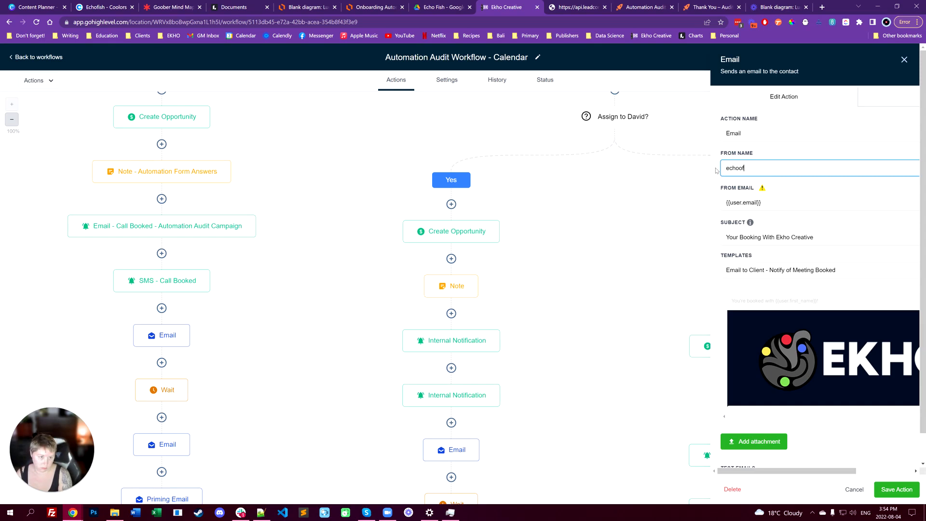
key("BackSpace")
type("fish")
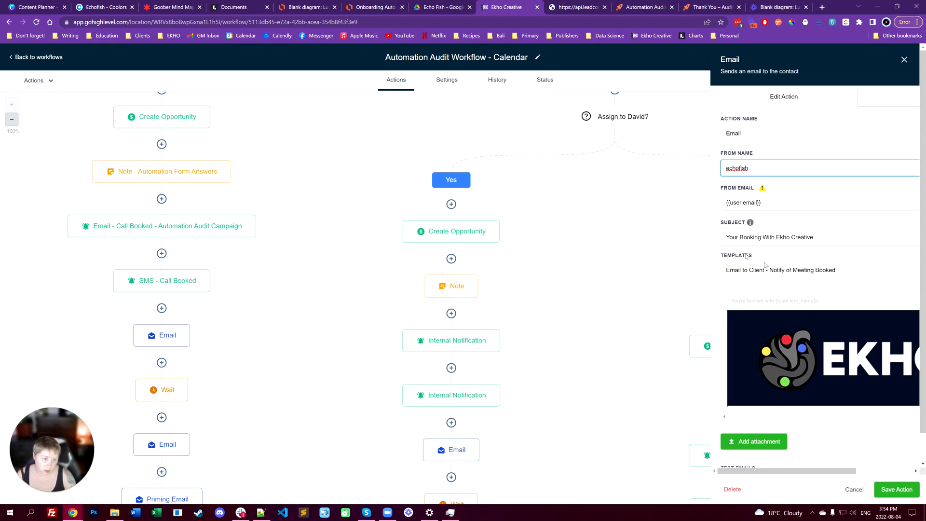
key("Tab")
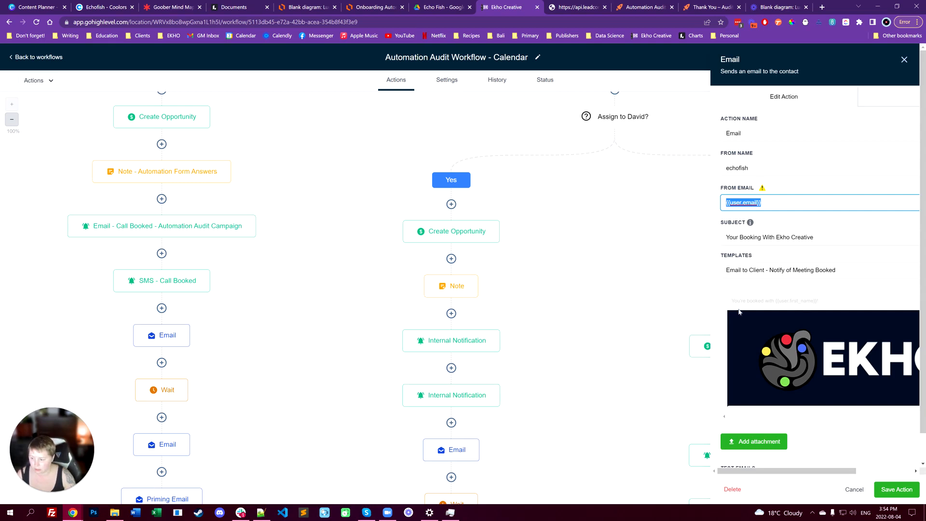
scroll(800, 333, "down", 1)
scroll(809, 349, "down", 5)
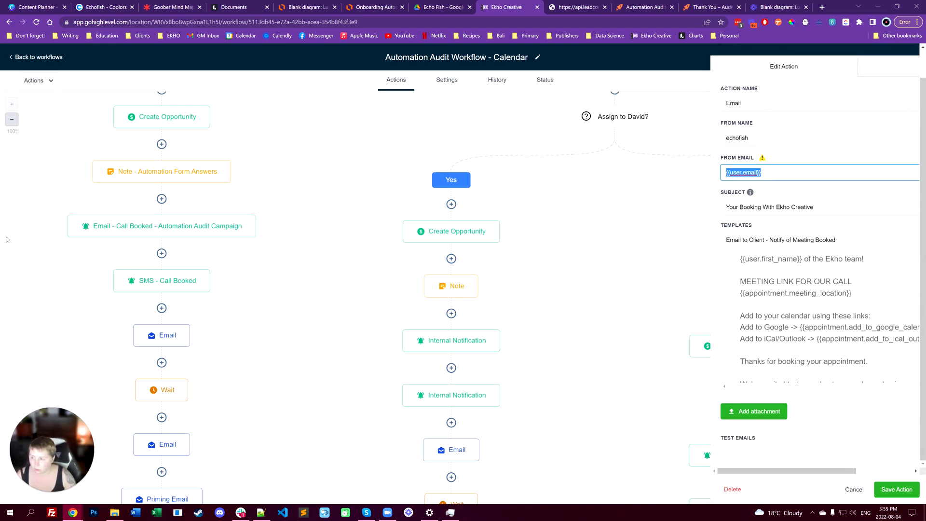
scroll(781, 366, "down", 5)
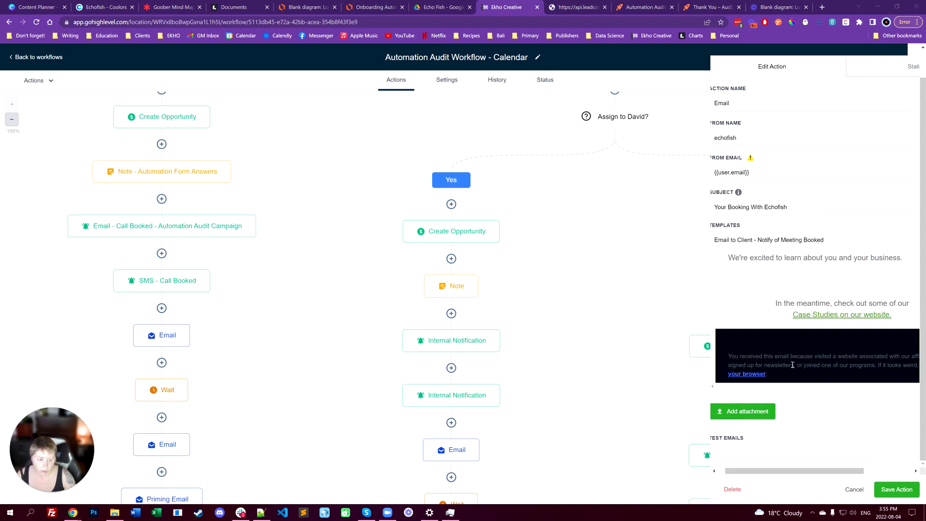
- Review the client booking template's logo, greeting, team wording, meeting link and calendar links for old branding
scroll(785, 361, "up", 10)
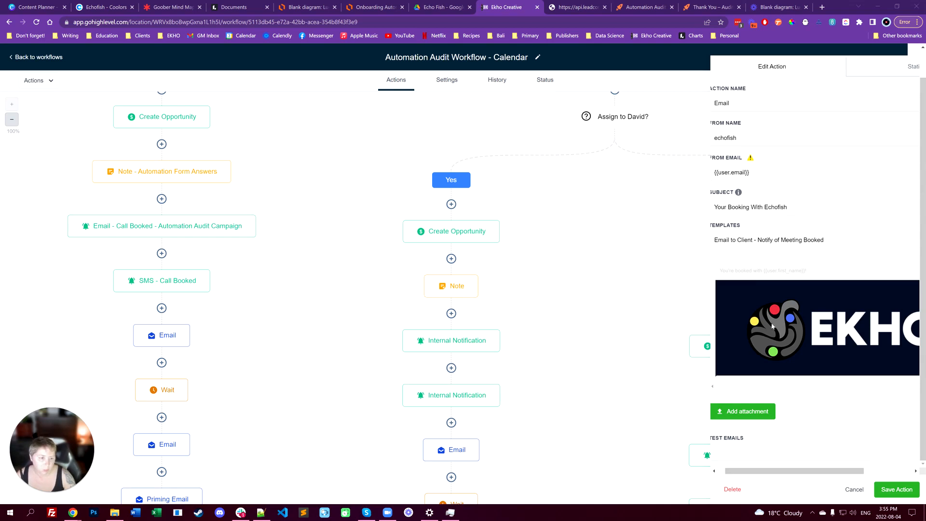
scroll(783, 305, "down", 1)
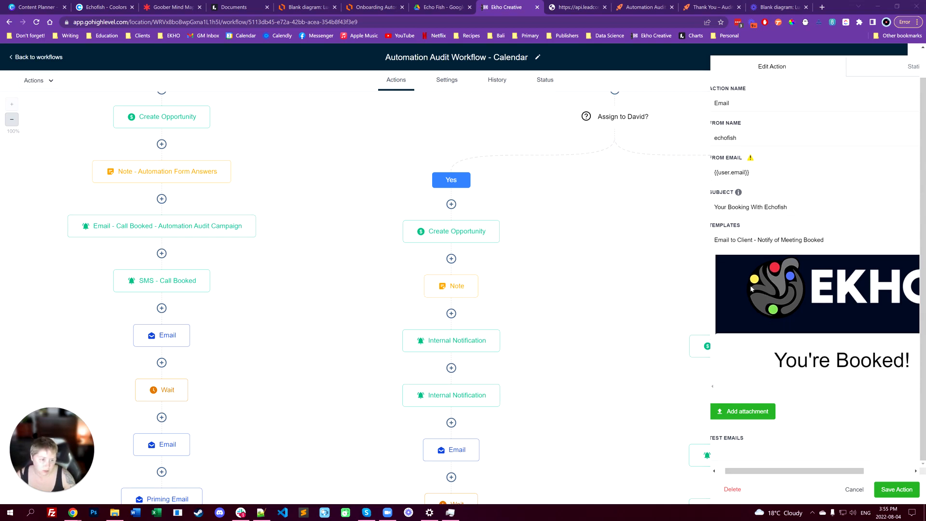
scroll(784, 305, "down", 2)
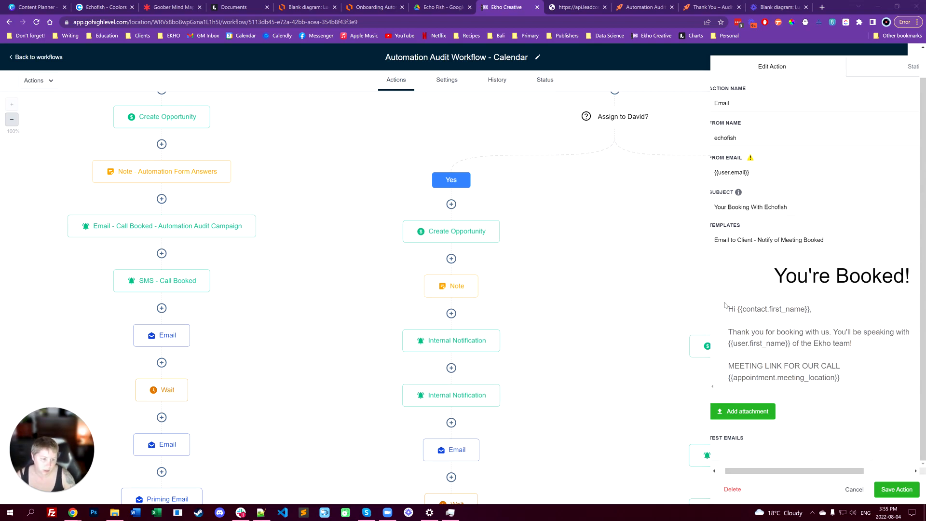
scroll(787, 336, "down", 1)
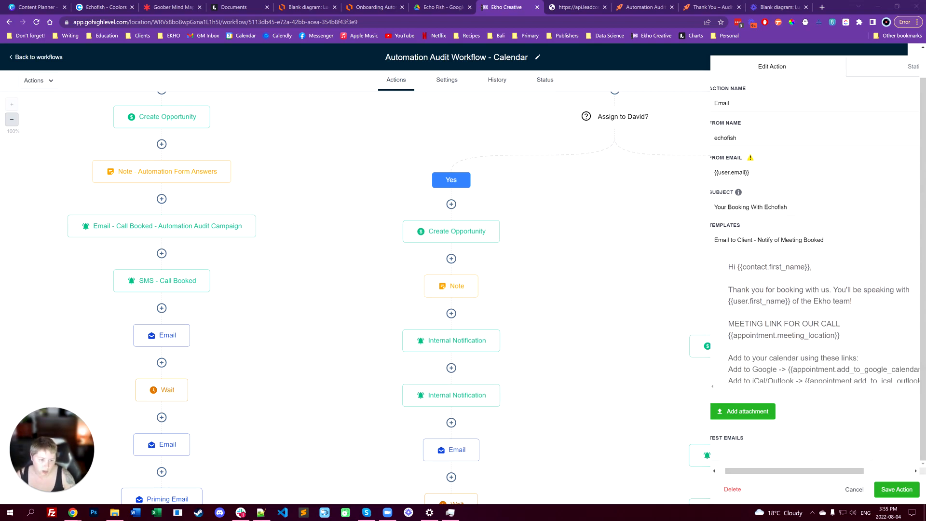
scroll(820, 323, "down", 1)
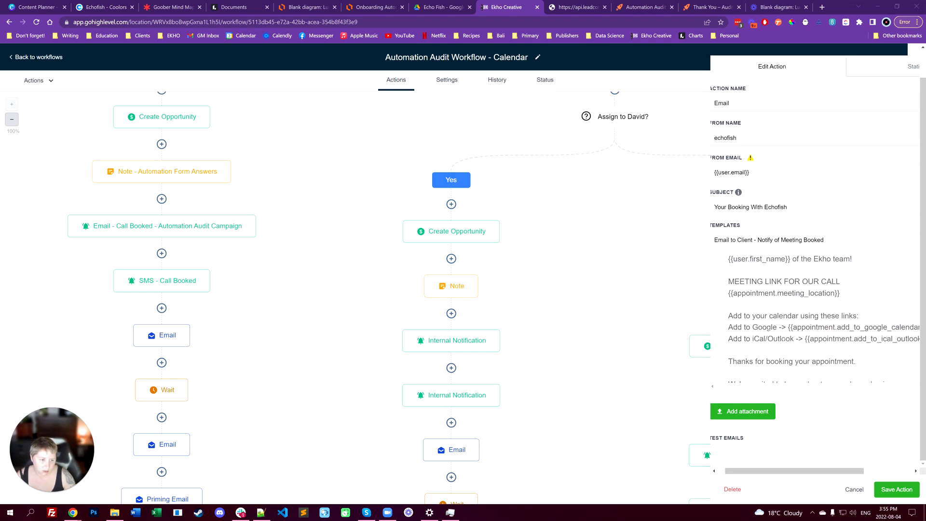
scroll(820, 318, "up", 1)
scroll(819, 319, "down", 1)
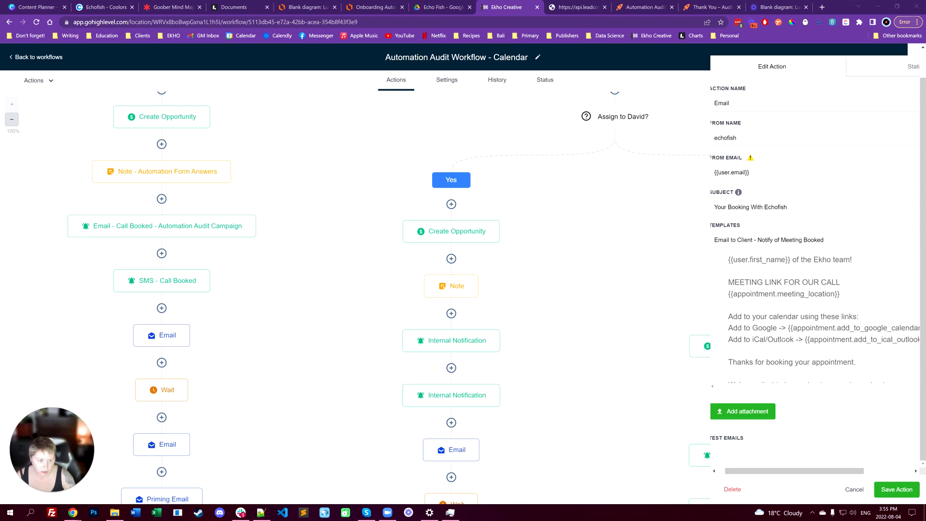
- Check the rest of the client booking template down to the case studies link and footer, and save the email action
scroll(745, 261, "up", 3)
scroll(789, 341, "down", 5)
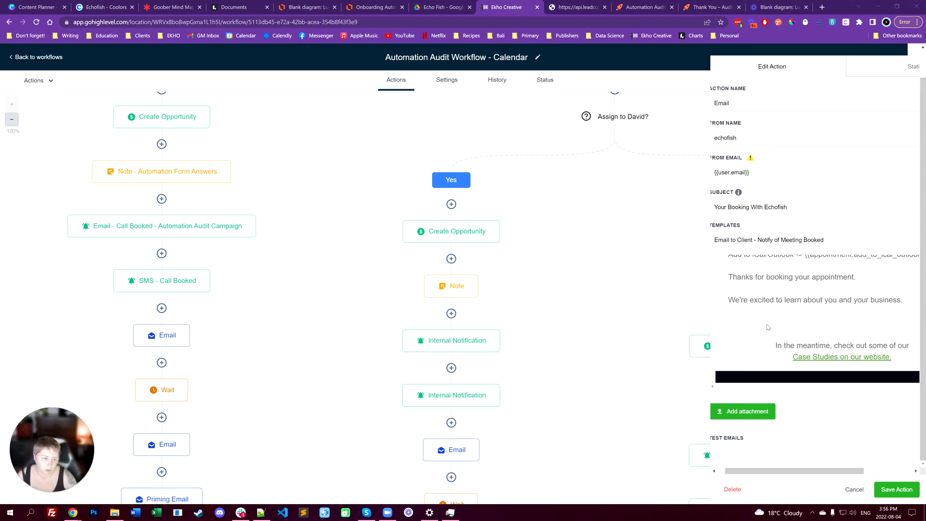
scroll(761, 325, "up", 1)
scroll(762, 323, "down", 1)
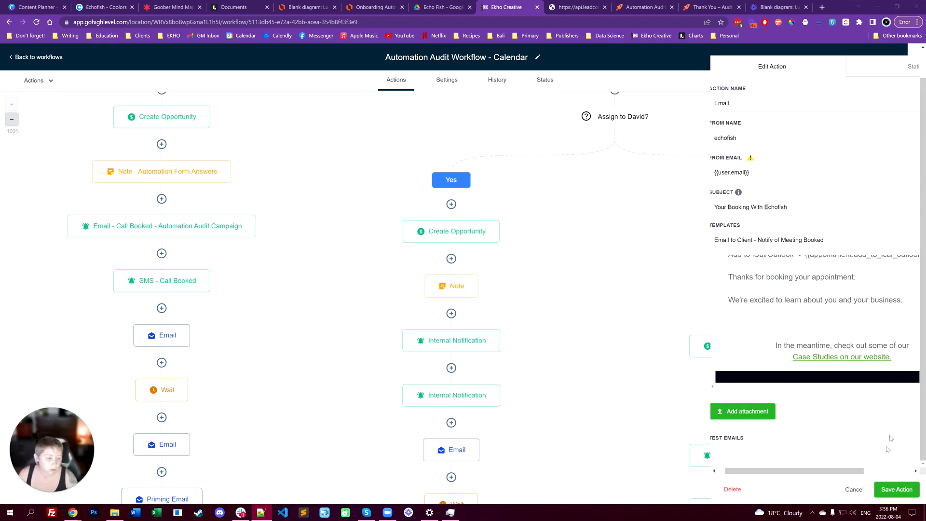
left_click(895, 490)
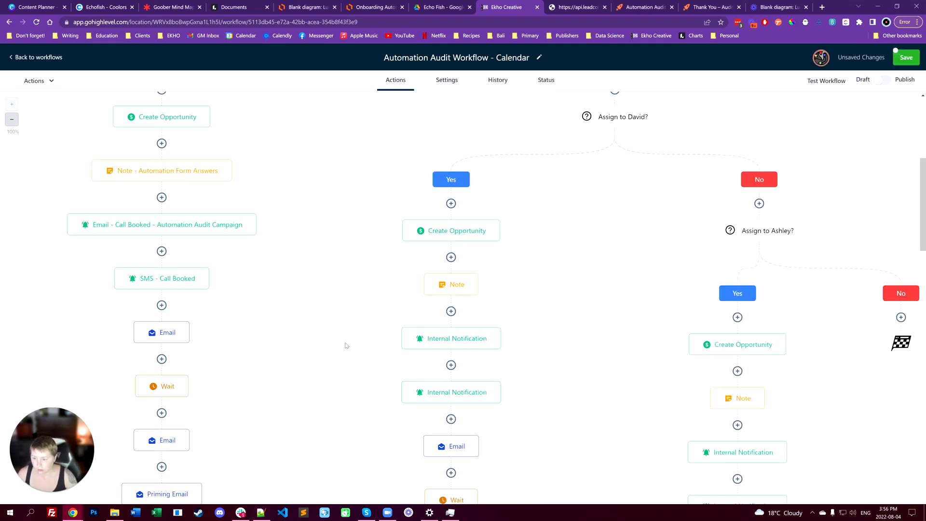
- Inspect the timing of the Wait below the booking email and the logo and heading of the 24hr Meeting Reminder email
scroll(164, 299, "down", 3)
left_click(160, 302)
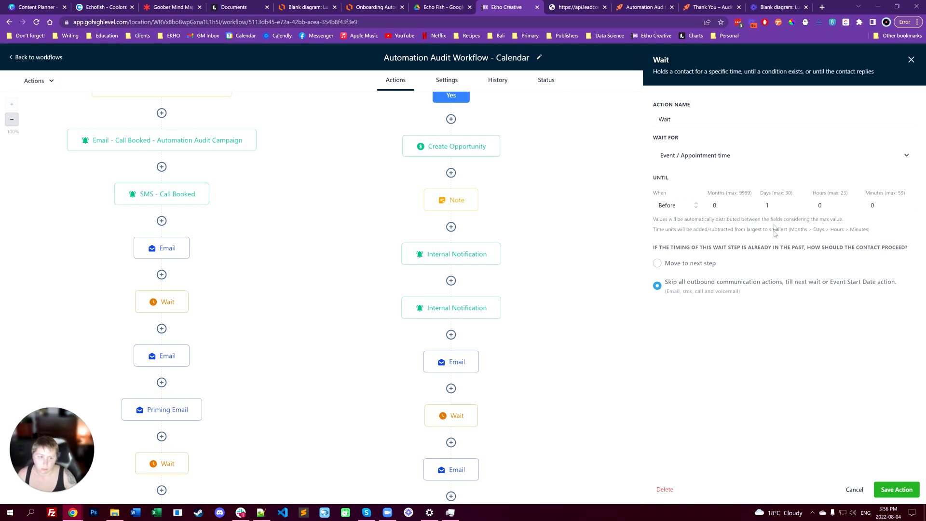
left_click(164, 356)
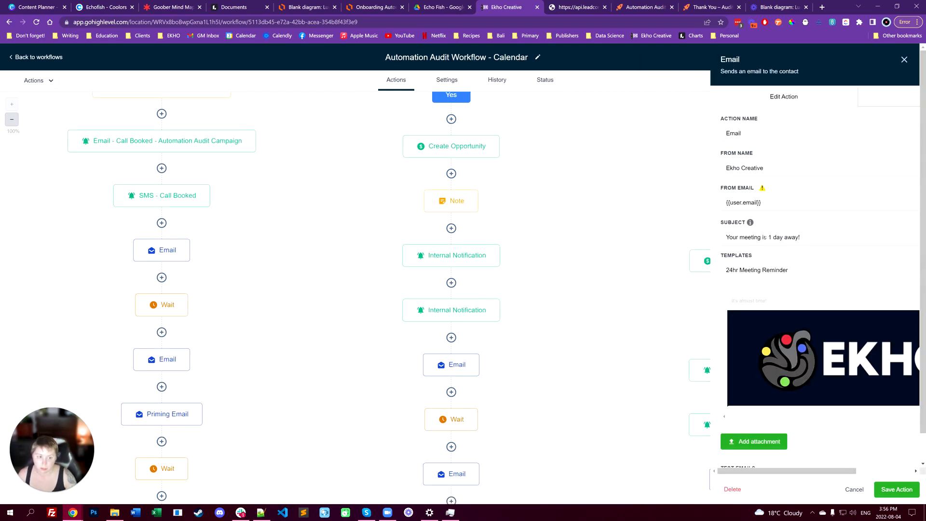
scroll(788, 316, "down", 1)
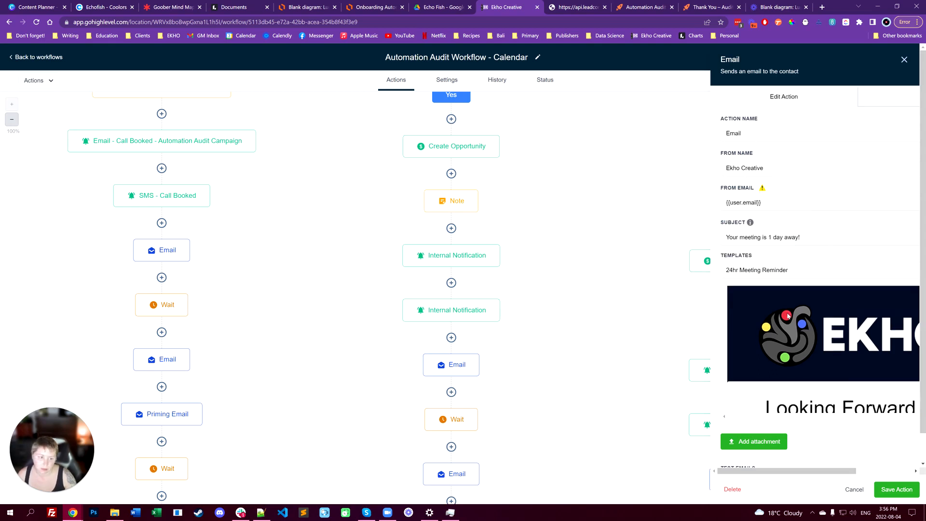
scroll(787, 316, "down", 2)
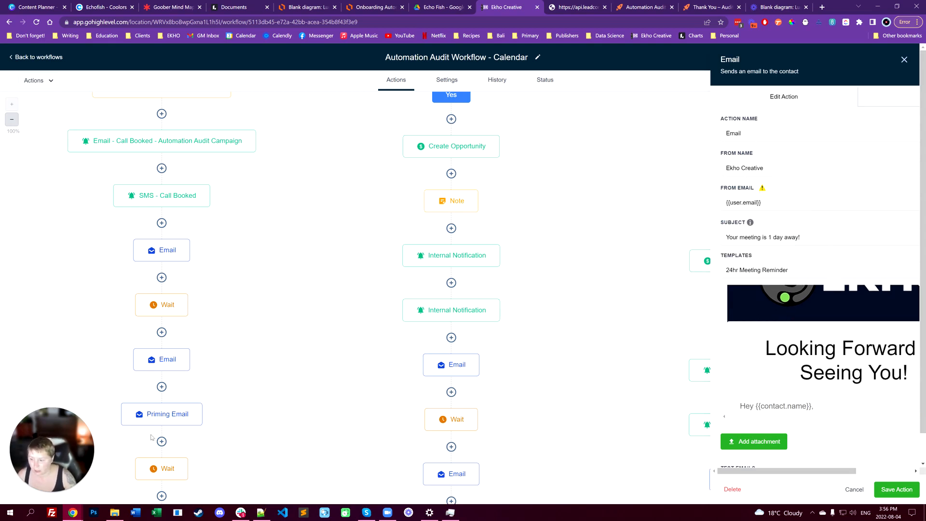
- Read through the Priming Email's sender, subject and template from logo to footer, including the Loom and Facebook Group text, and close it with a save
left_click(150, 416)
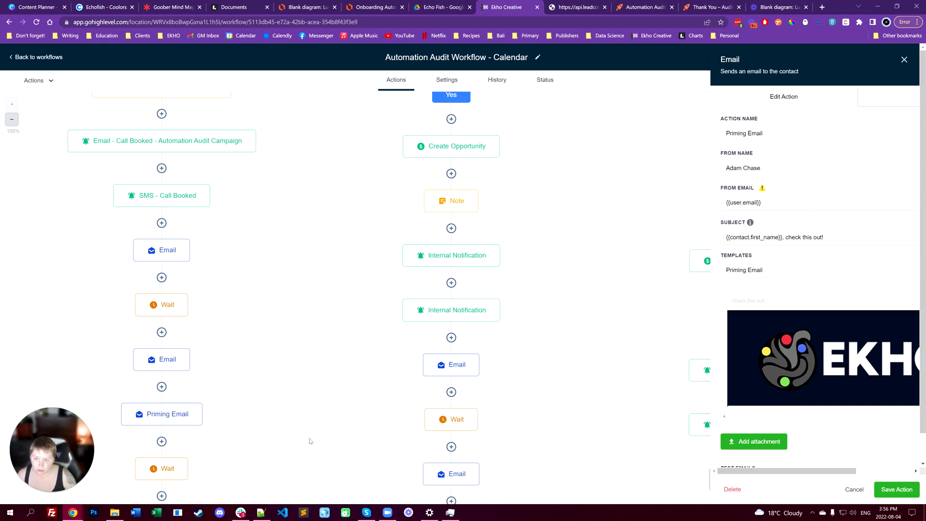
scroll(815, 261, "down", 1)
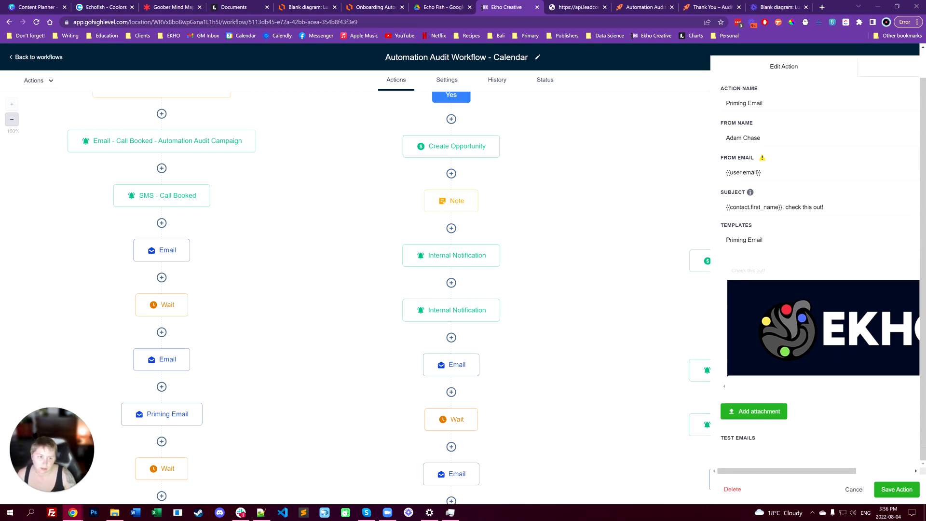
scroll(822, 311, "down", 3)
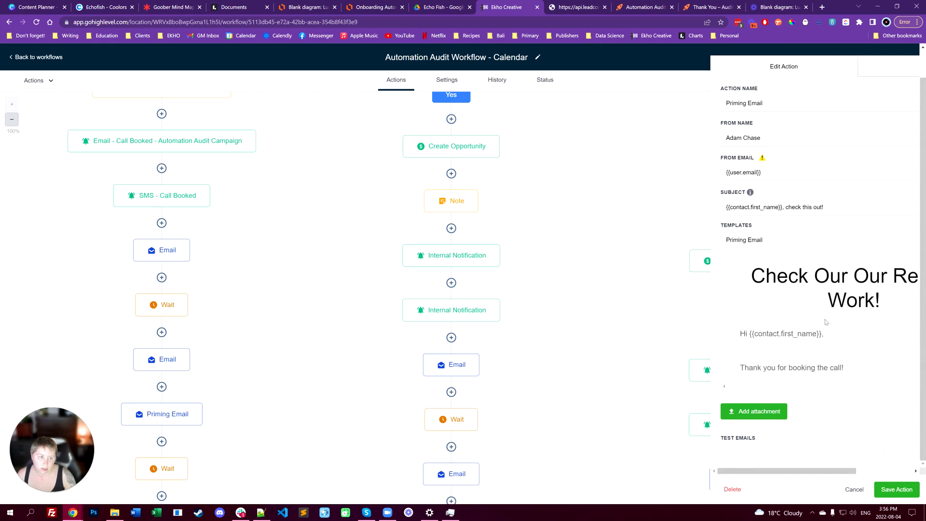
scroll(826, 322, "down", 4)
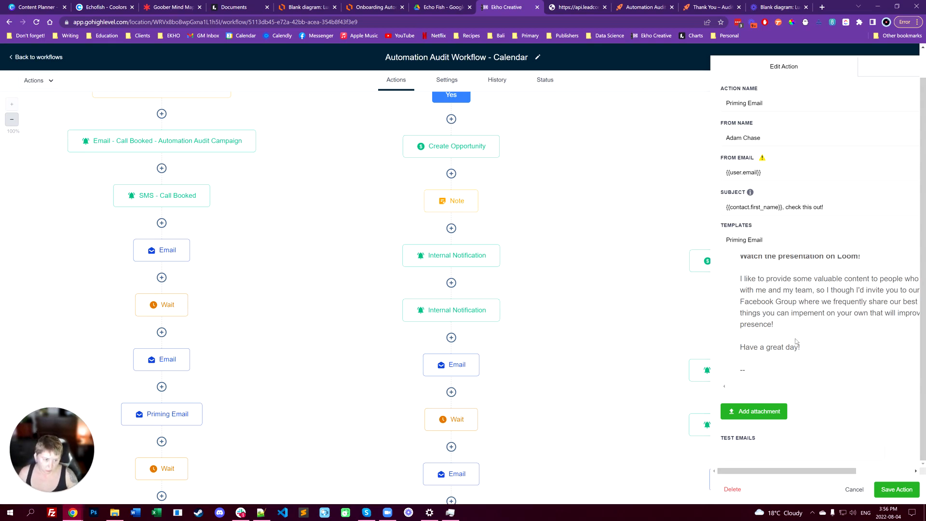
scroll(795, 342, "up", 3)
scroll(796, 341, "down", 2)
scroll(795, 341, "up", 2)
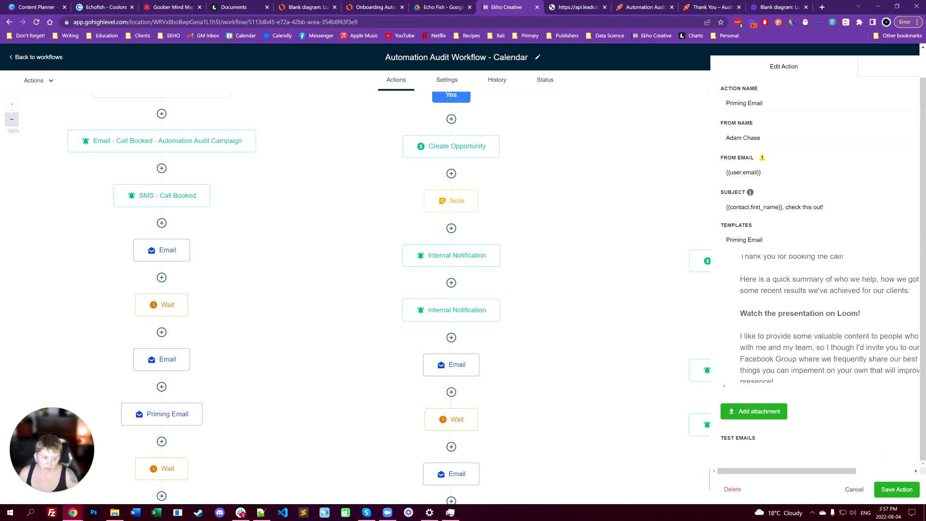
scroll(780, 368, "up", 2)
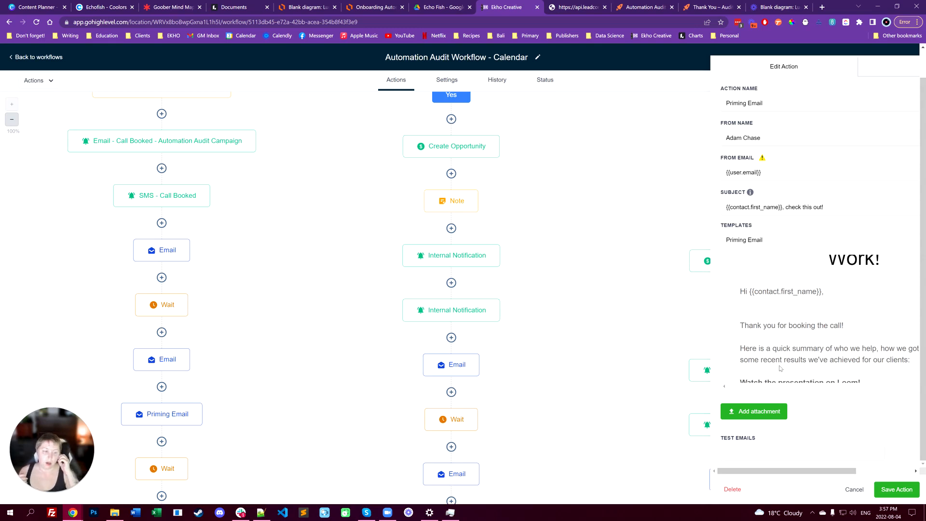
scroll(778, 359, "down", 8)
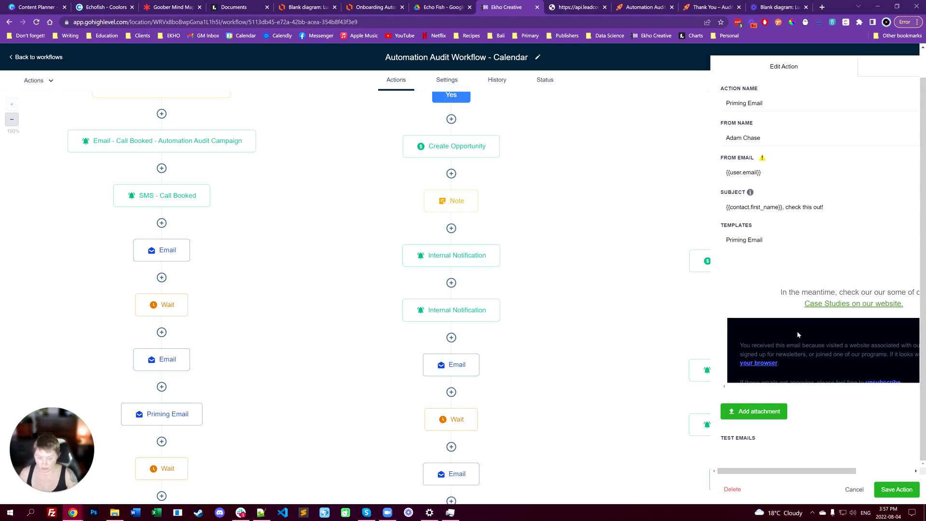
scroll(797, 331, "up", 10)
scroll(798, 334, "down", 5)
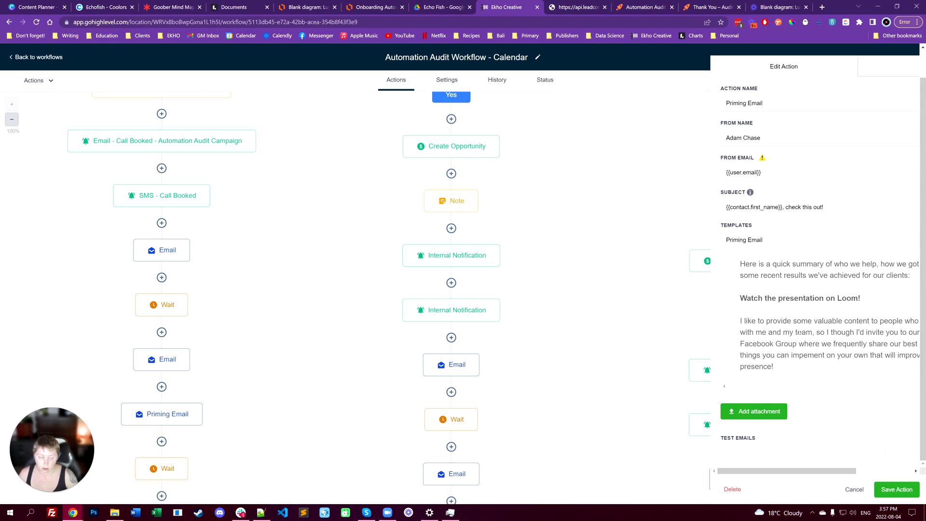
left_click(896, 489)
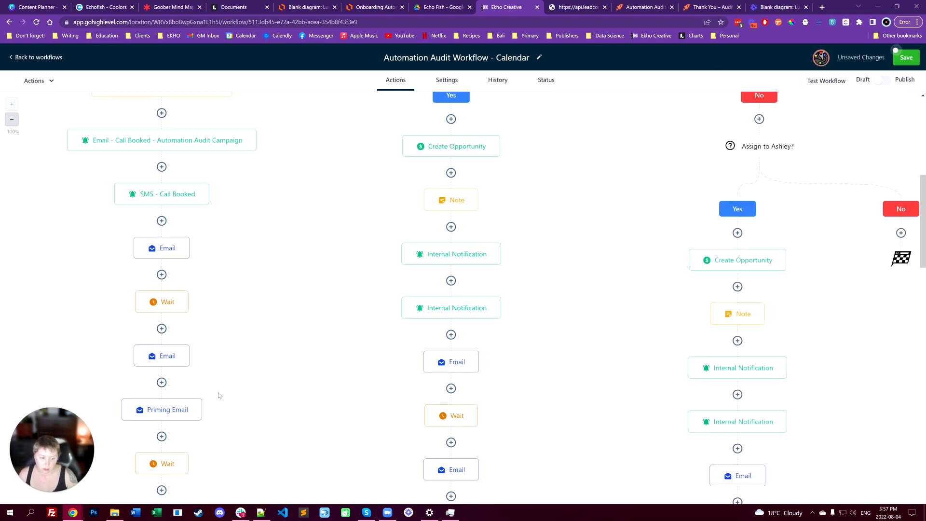
- Inspect the timing of the Wait below the Priming Email and the sender, subject and template of the email following it
scroll(279, 380, "down", 3)
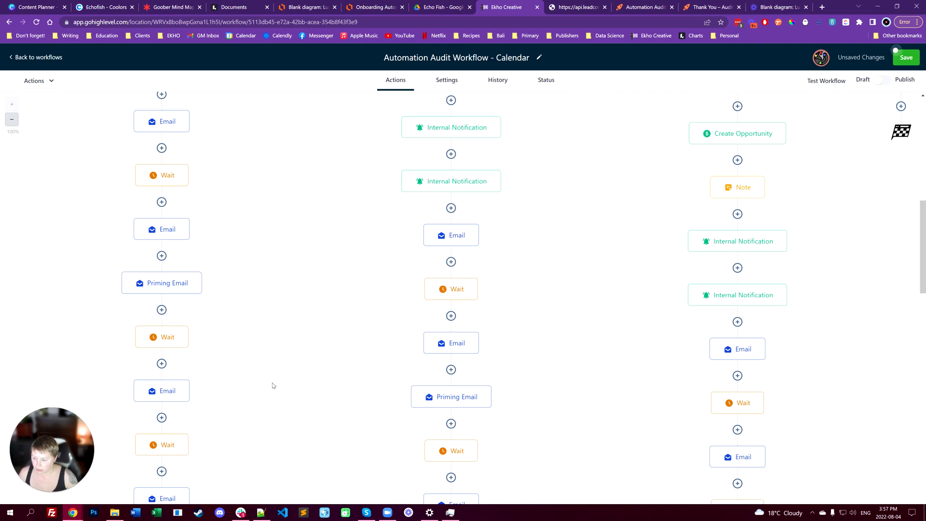
key("alt+Left")
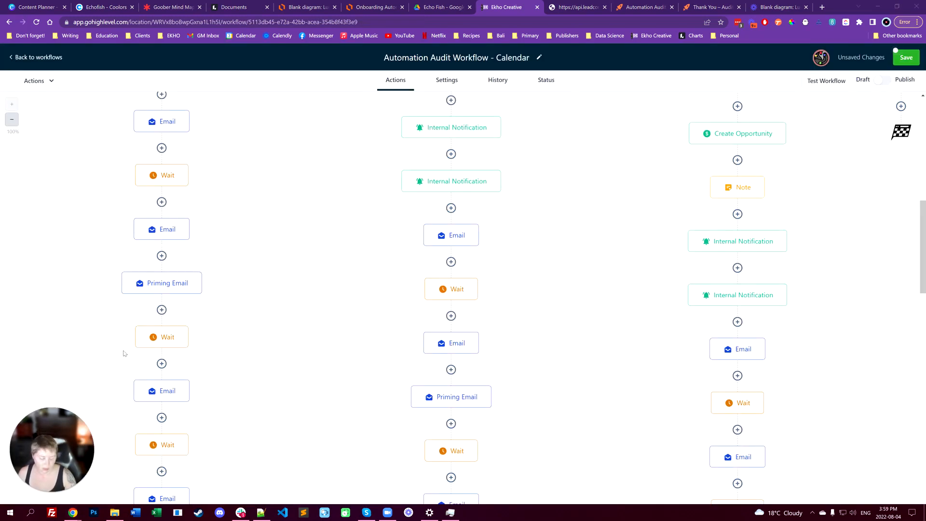
scroll(163, 340, "down", 2)
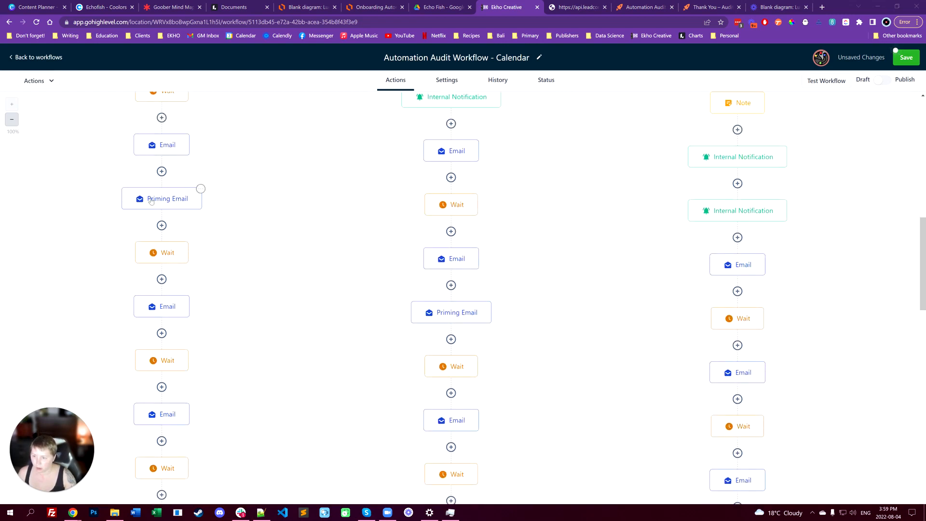
left_click(159, 255)
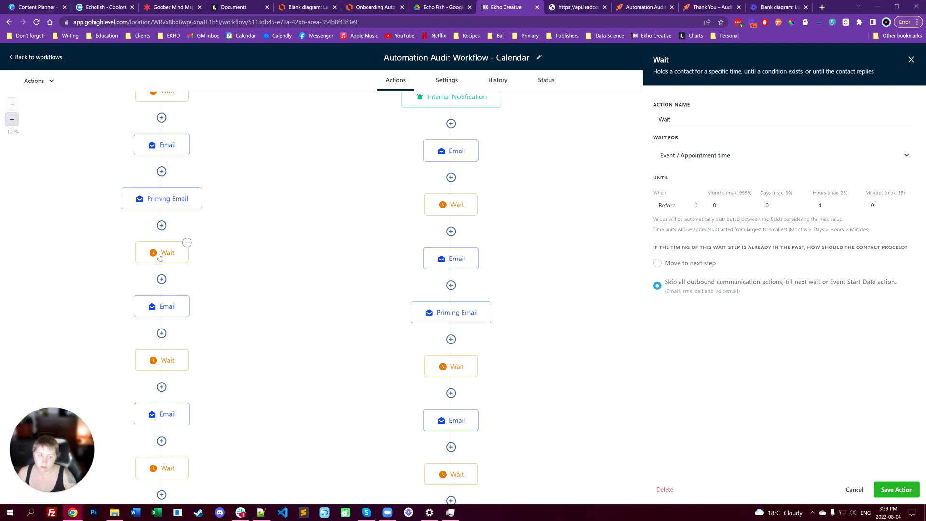
left_click(168, 307)
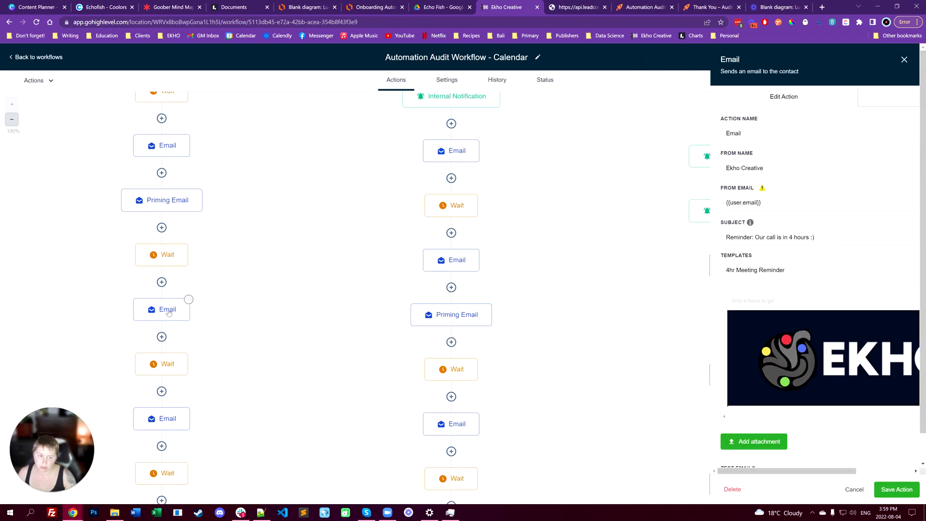
- Examine the Wait after the 4hr reminder and read the 1hr Meeting Reminder email's header, greeting, meeting link and closing text
scroll(169, 313, "down", 2)
left_click(170, 285)
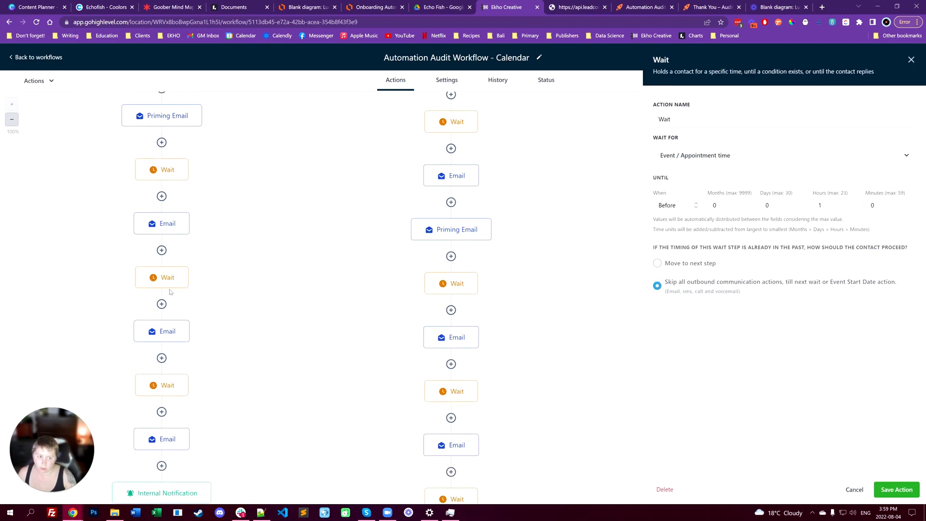
left_click(168, 333)
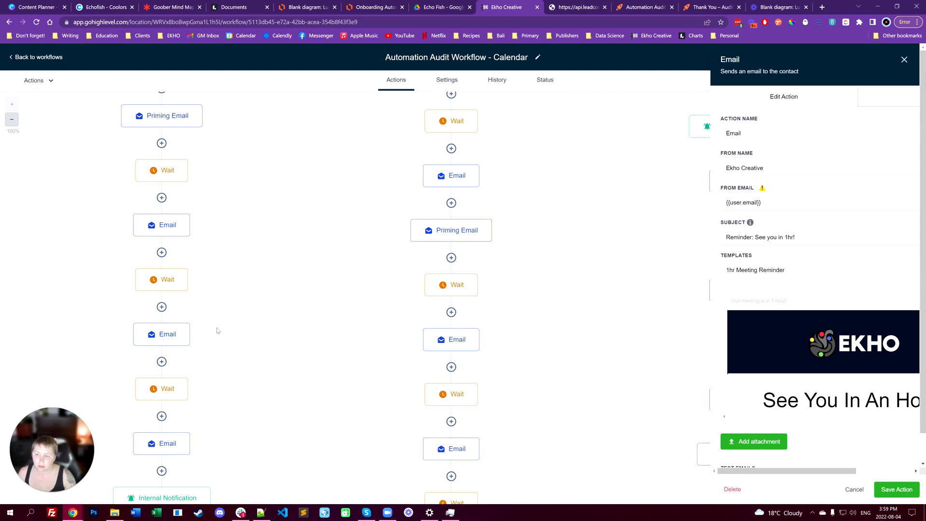
scroll(808, 407, "down", 5)
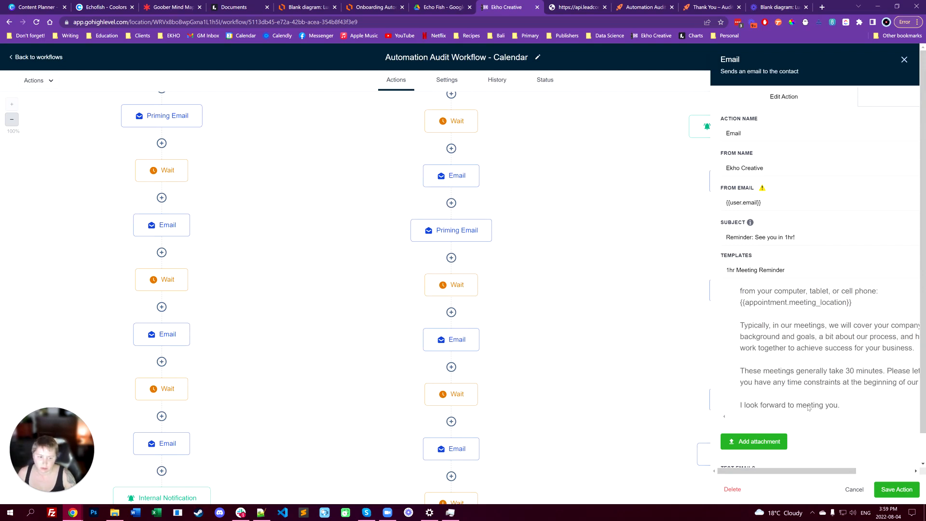
scroll(808, 407, "up", 5)
scroll(809, 407, "down", 5)
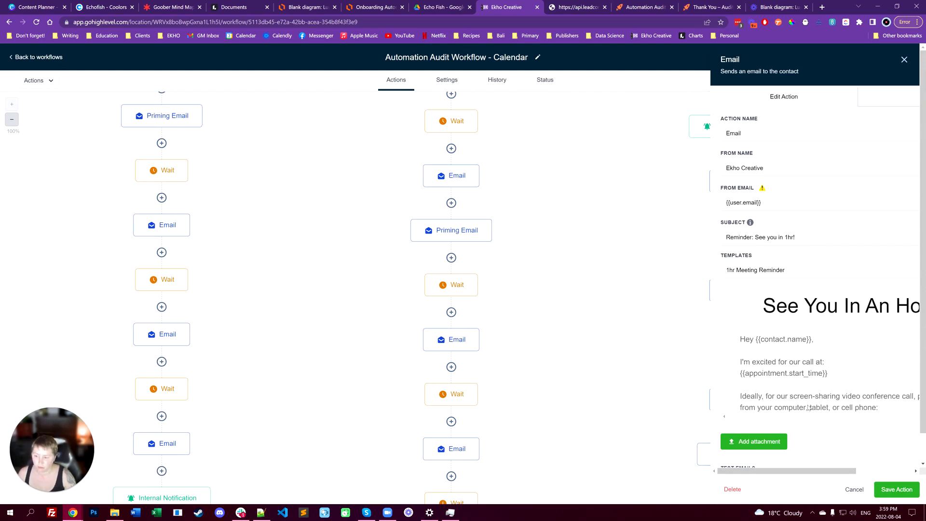
scroll(808, 408, "up", 4)
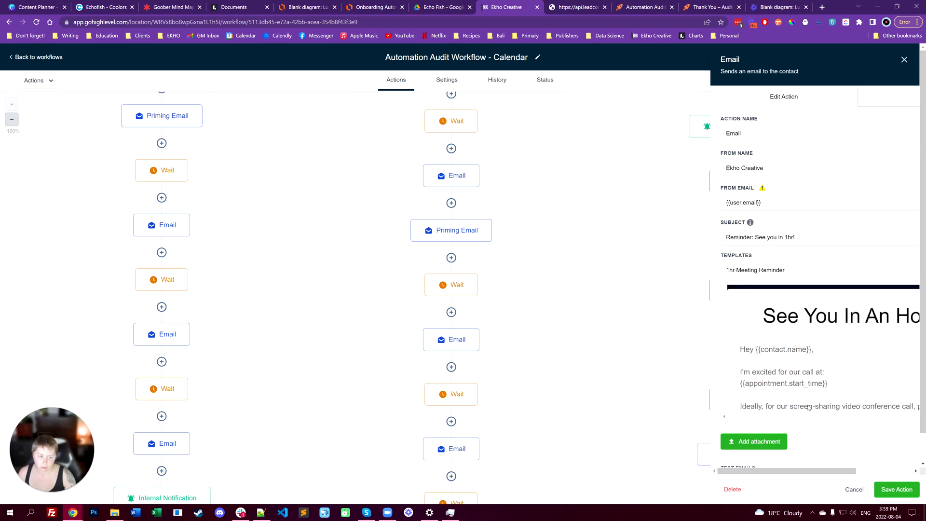
scroll(809, 408, "down", 2)
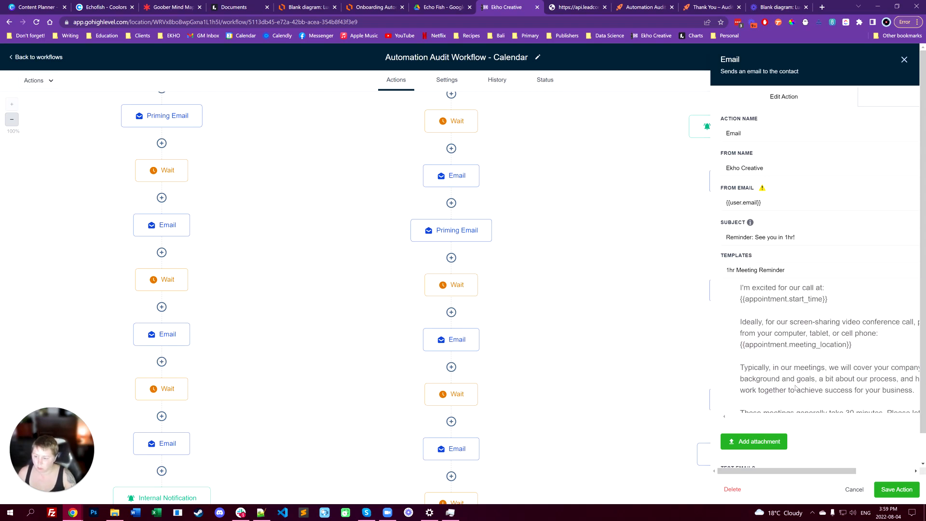
scroll(795, 388, "up", 3)
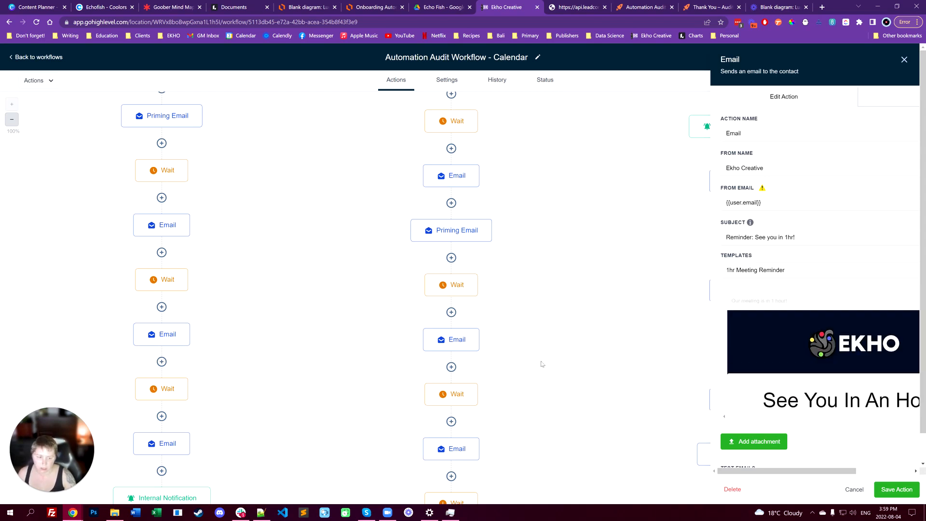
- Check the Wait after the 1hr reminder and read the first internal notification below it, including its sender, subject, meeting details and contact fields
scroll(193, 381, "down", 3)
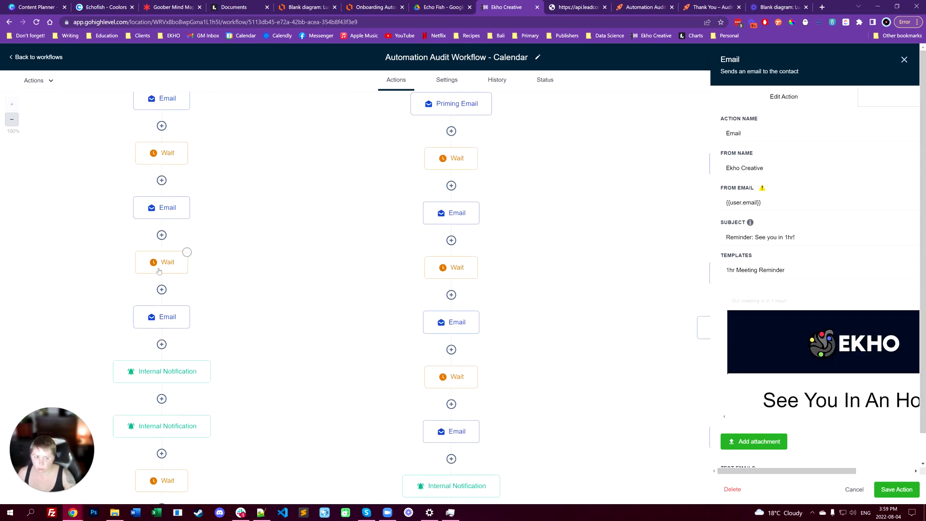
left_click(159, 269)
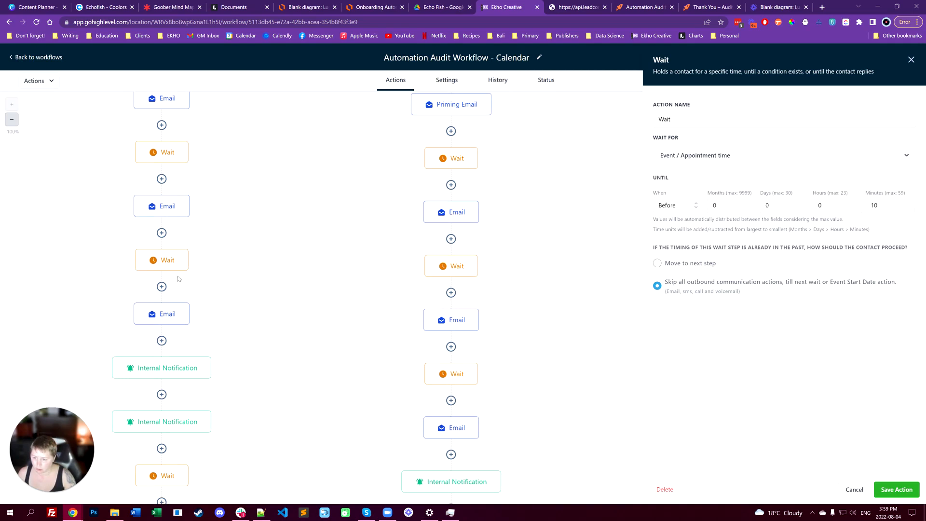
left_click(186, 373)
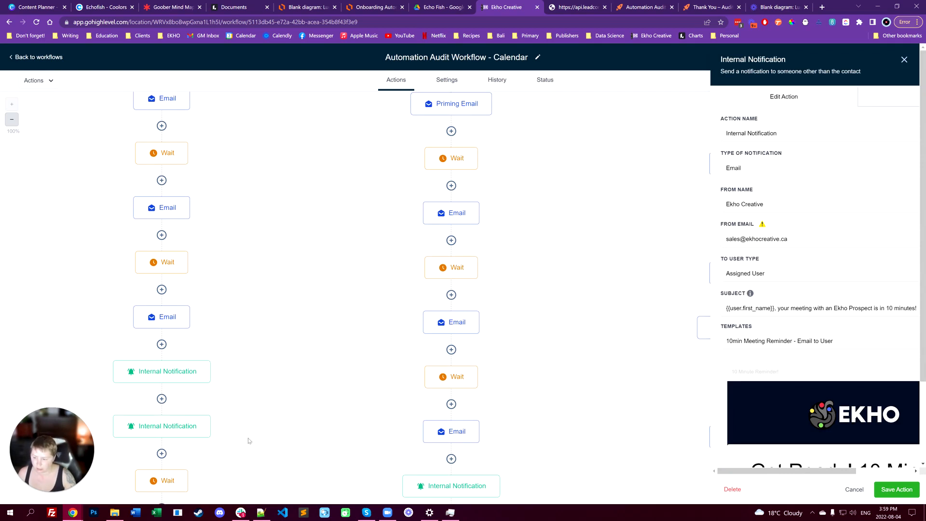
scroll(248, 440, "down", 1)
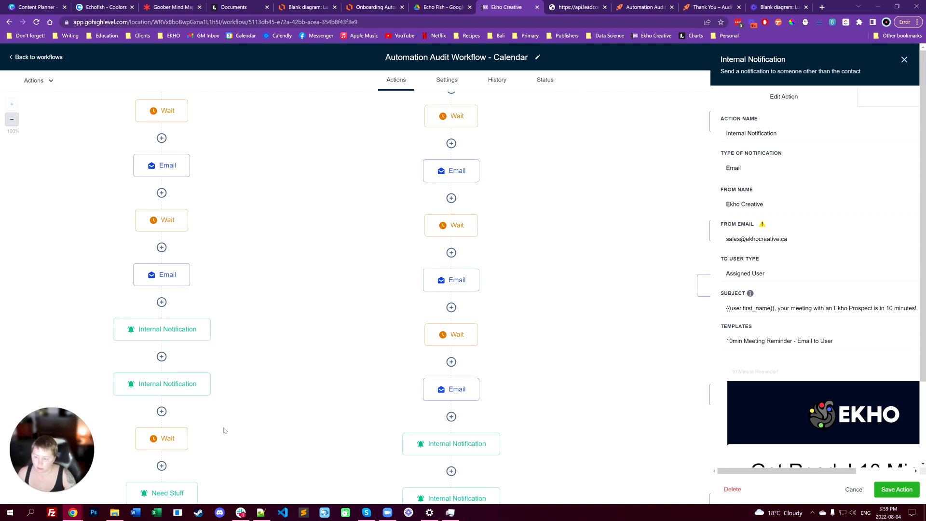
scroll(225, 430, "down", 2)
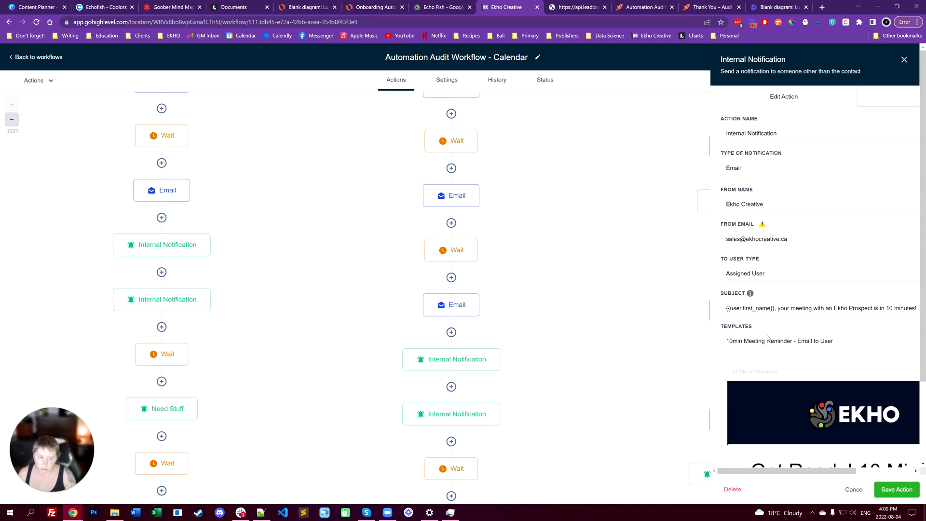
scroll(883, 378, "down", 5)
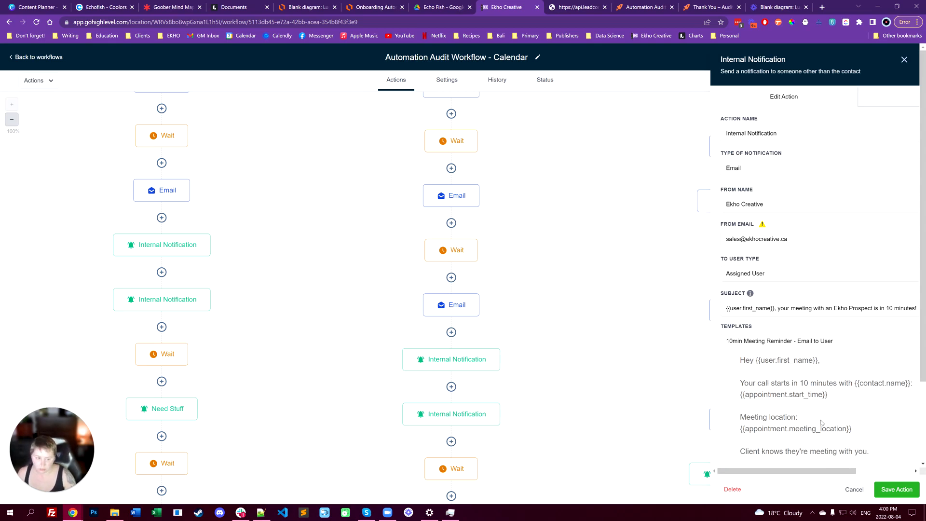
scroll(830, 413, "down", 3)
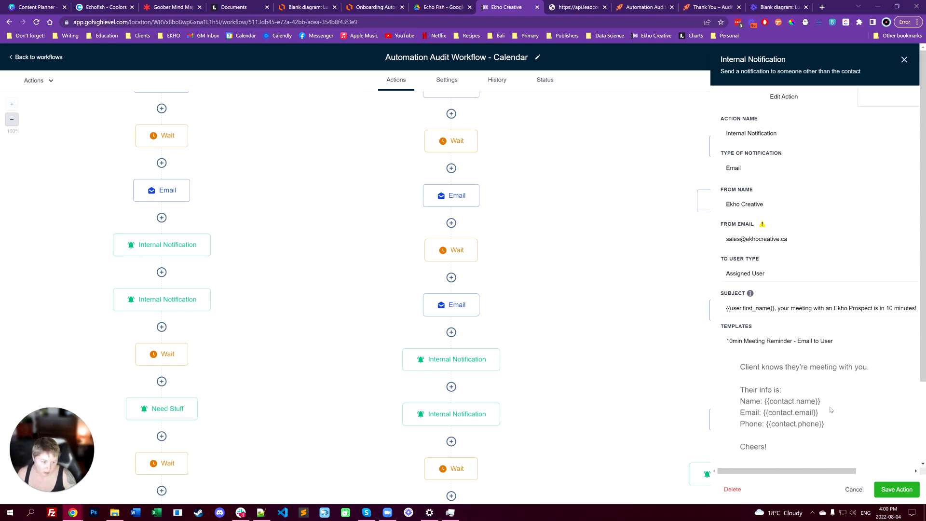
- Reread the 10min Meeting Reminder email notification from its heading to the contact details and sign-off, and close it with a save
scroll(830, 413, "up", 3)
scroll(830, 413, "down", 3)
scroll(830, 413, "up", 4)
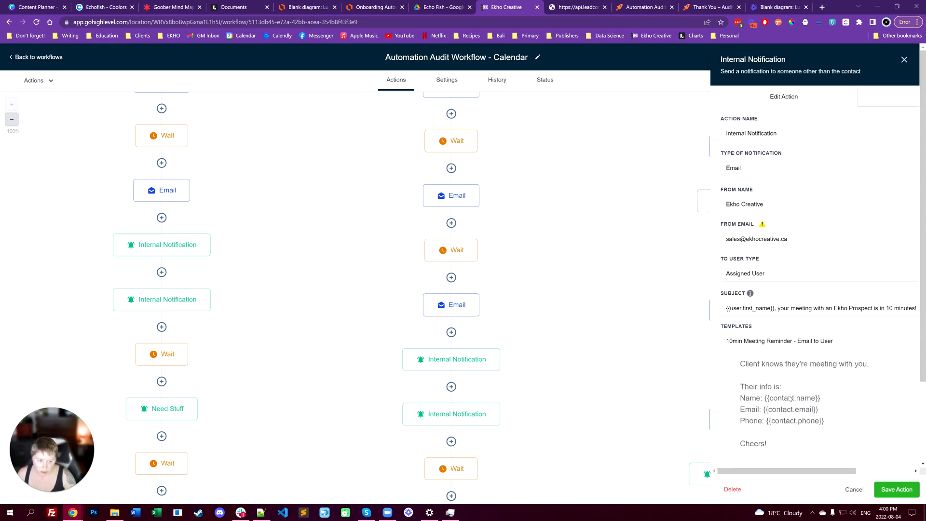
scroll(751, 369, "up", 3)
scroll(750, 368, "down", 2)
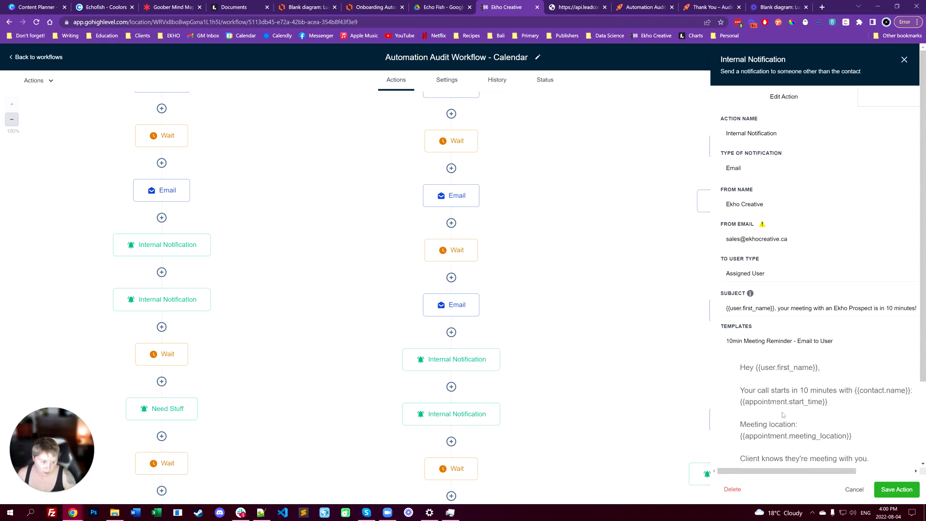
scroll(750, 368, "up", 2)
scroll(762, 381, "down", 1)
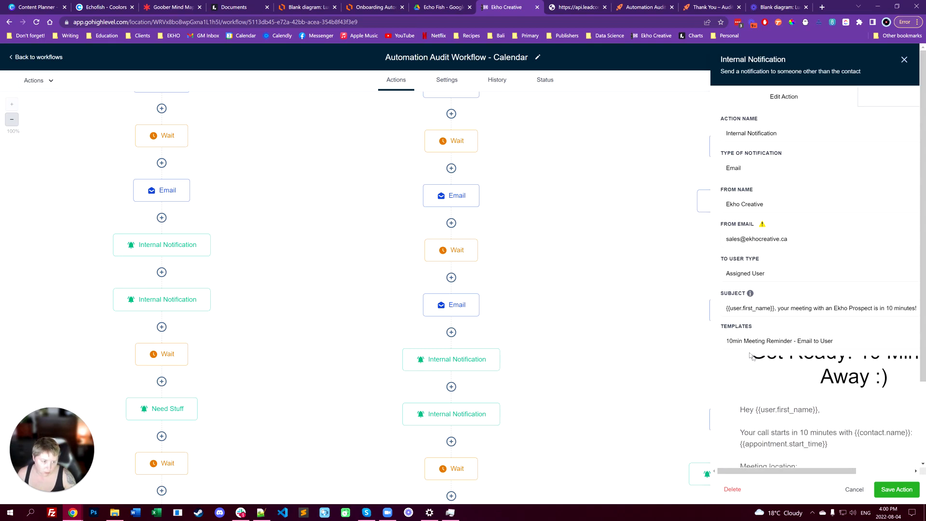
scroll(773, 397, "down", 1)
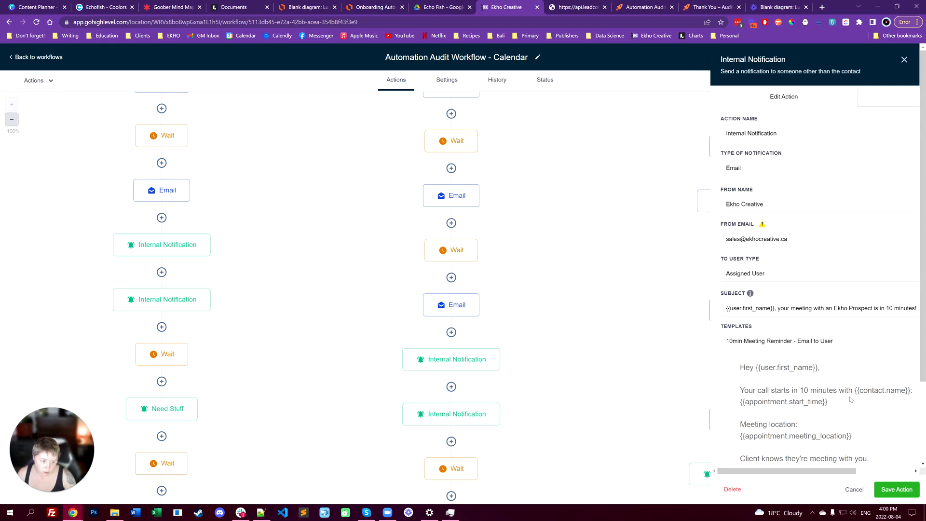
scroll(822, 409, "down", 1)
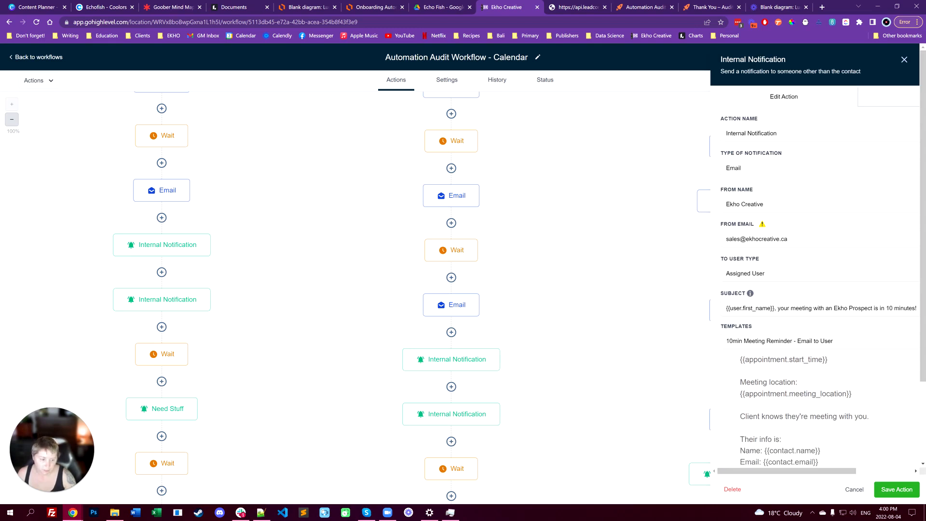
scroll(827, 404, "down", 1)
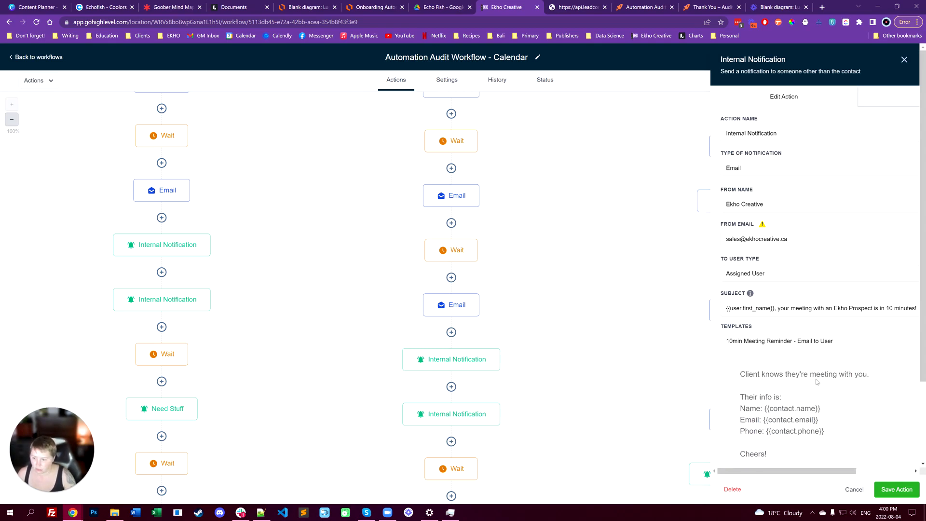
left_click(896, 490)
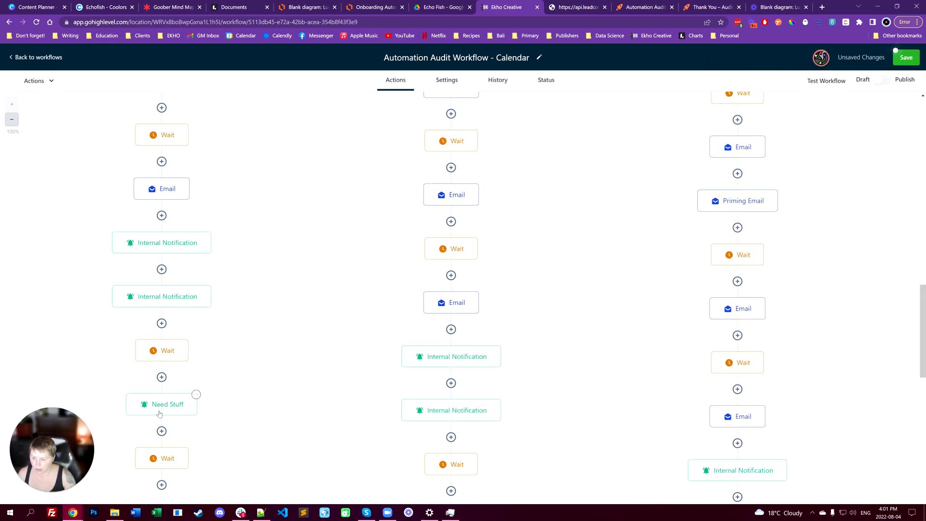
- Review the recipient type and 10min Meeting Reminder text template of the second internal notification, and close it with a save
scroll(182, 383, "down", 1)
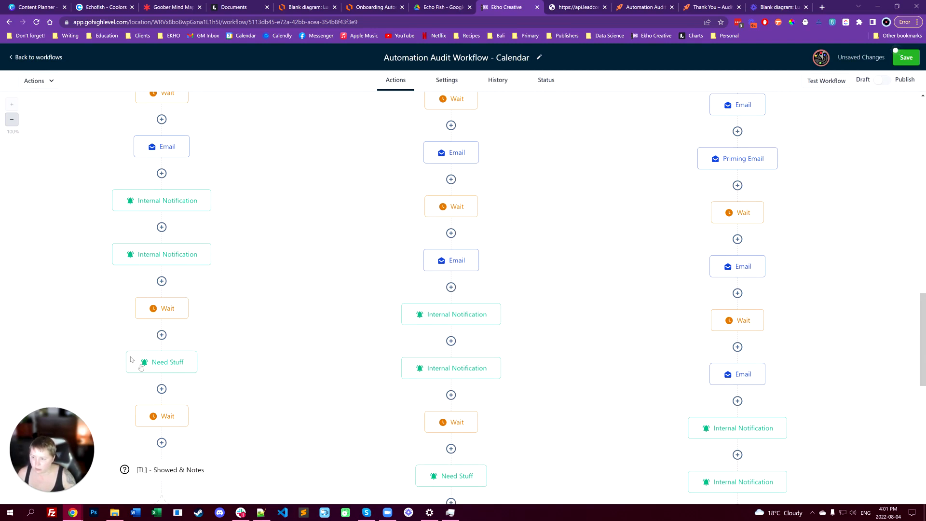
left_click(139, 263)
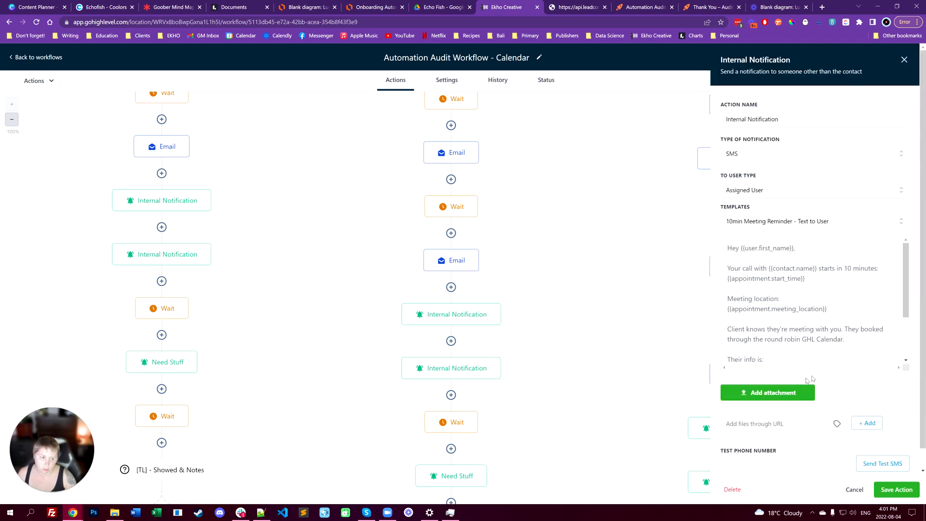
left_click(885, 490)
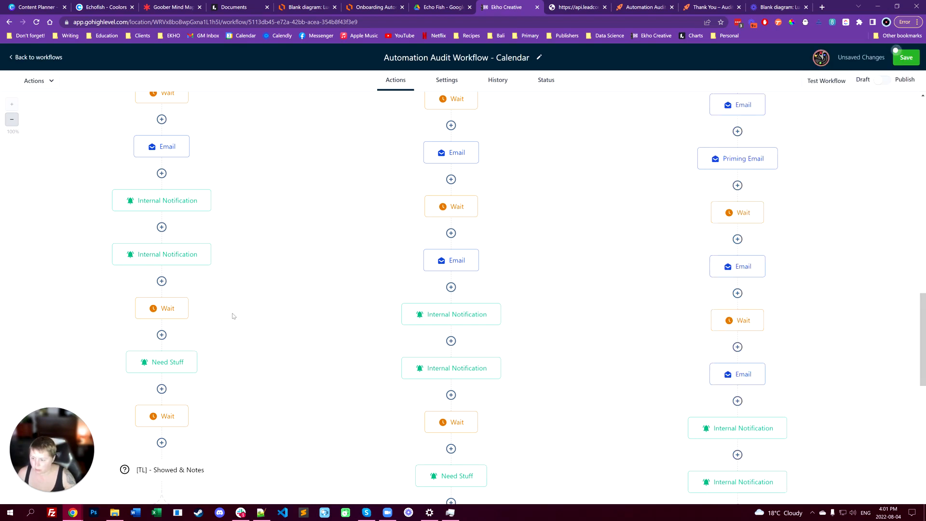
- Check the timing of the following Wait and read the Need Stuff notification's sender, subject and attendance links, closing it with a save
left_click(164, 313)
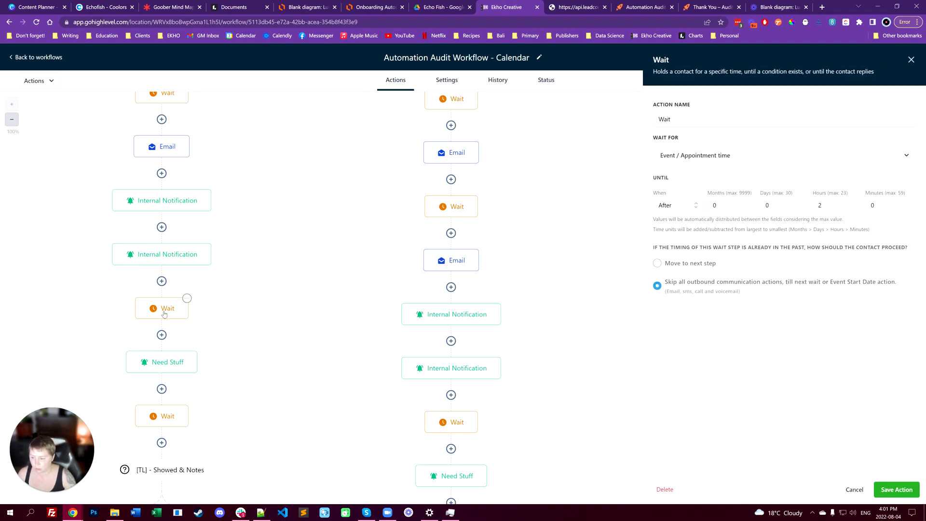
left_click(157, 364)
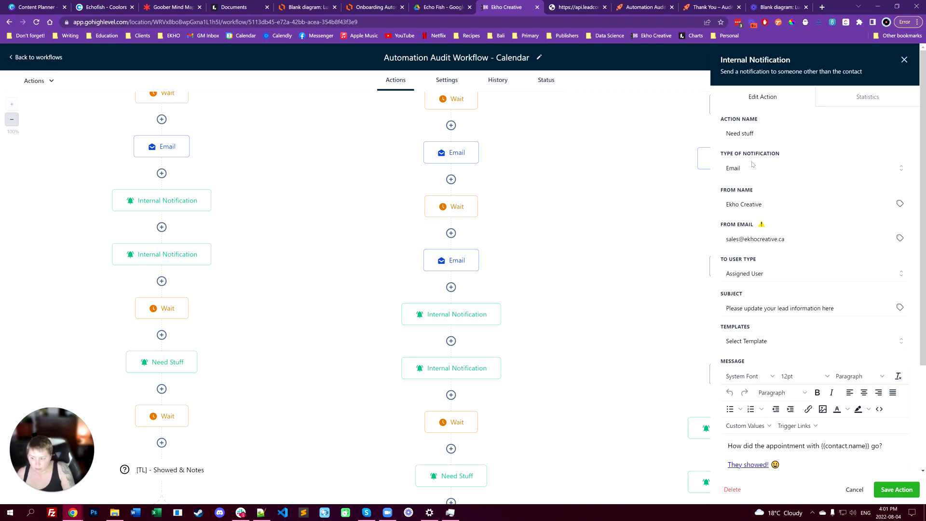
scroll(815, 265, "down", 2)
scroll(814, 265, "down", 1)
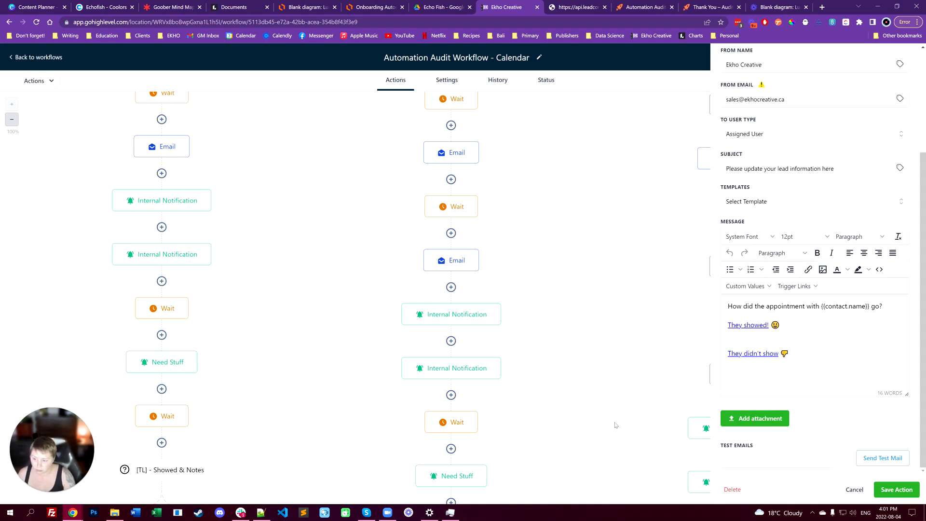
left_click(892, 490)
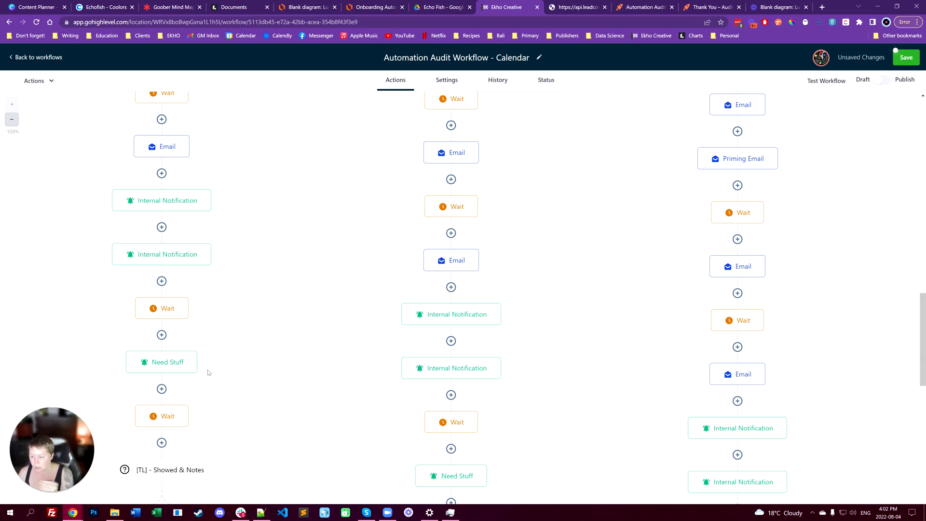
- Examine the first branch's Showed & Notes and Didn't Show & Notes conditions and the status, tag, wait and note actions under them
scroll(207, 373, "down", 1)
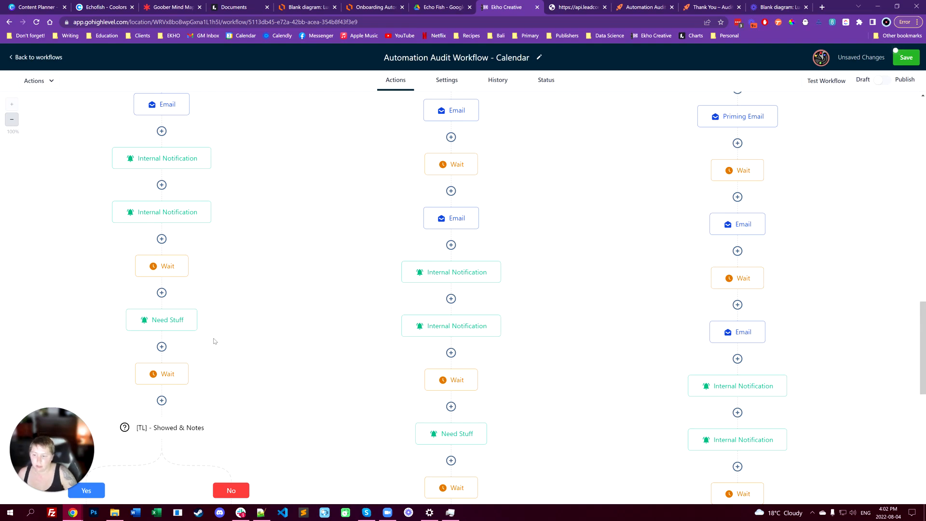
scroll(260, 350, "down", 3)
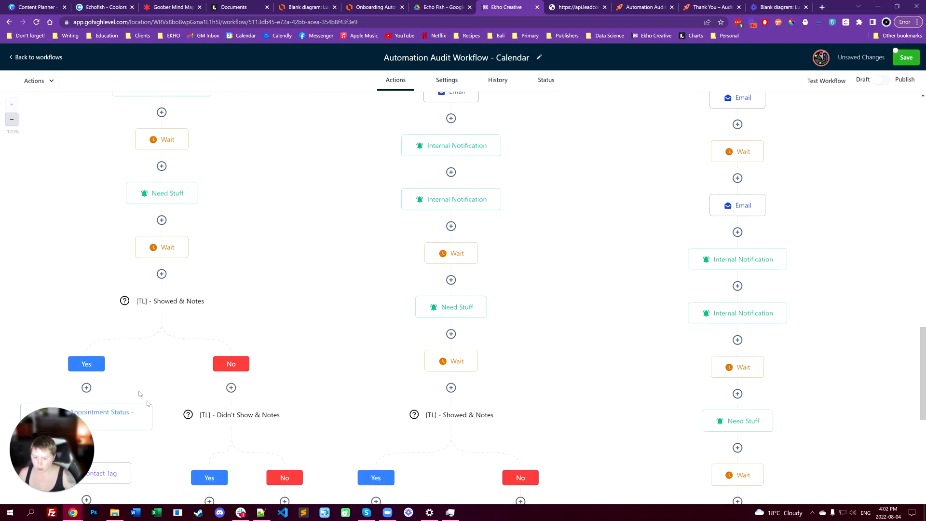
scroll(153, 399, "down", 2)
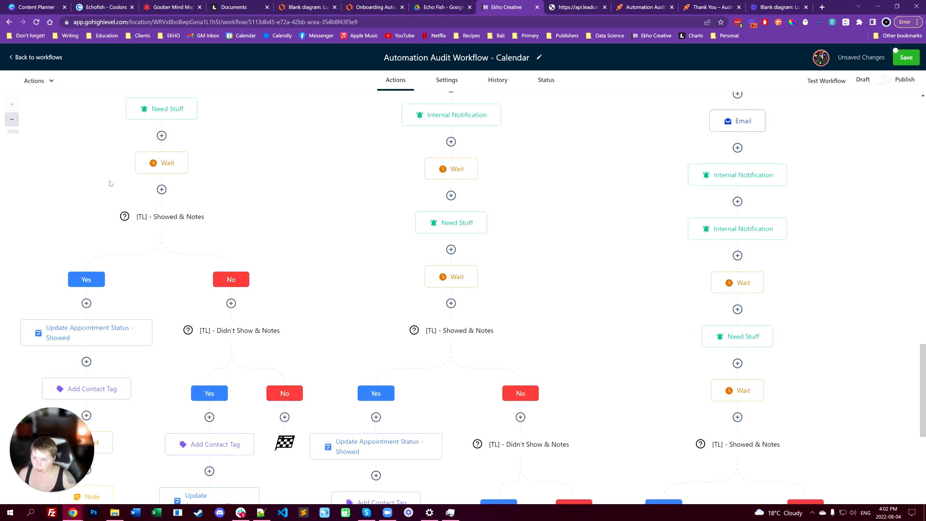
scroll(128, 285, "down", 3)
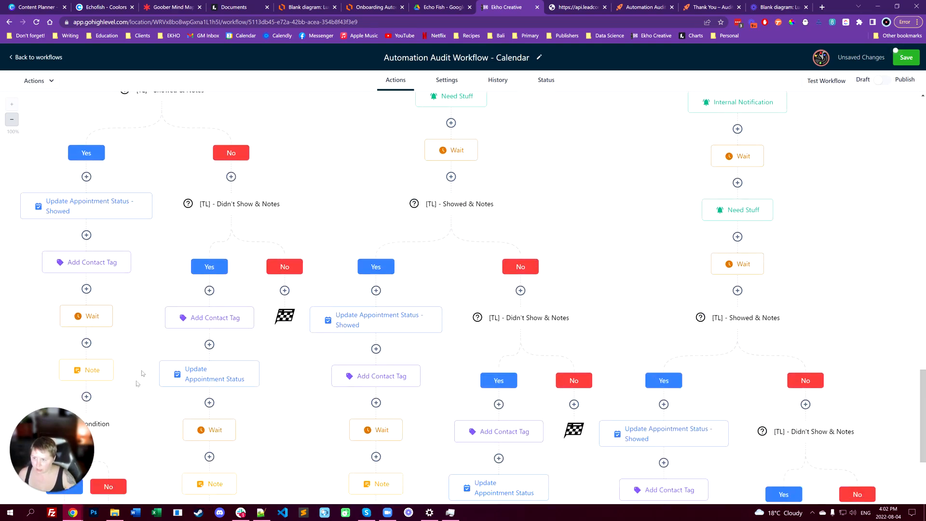
scroll(140, 408, "up", 4)
scroll(106, 414, "down", 3)
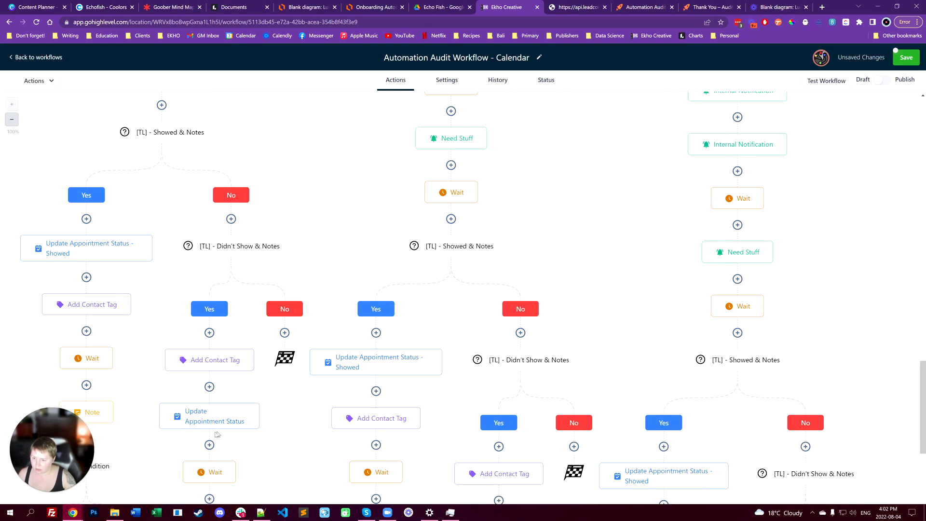
scroll(101, 421, "down", 2)
scroll(164, 410, "up", 5)
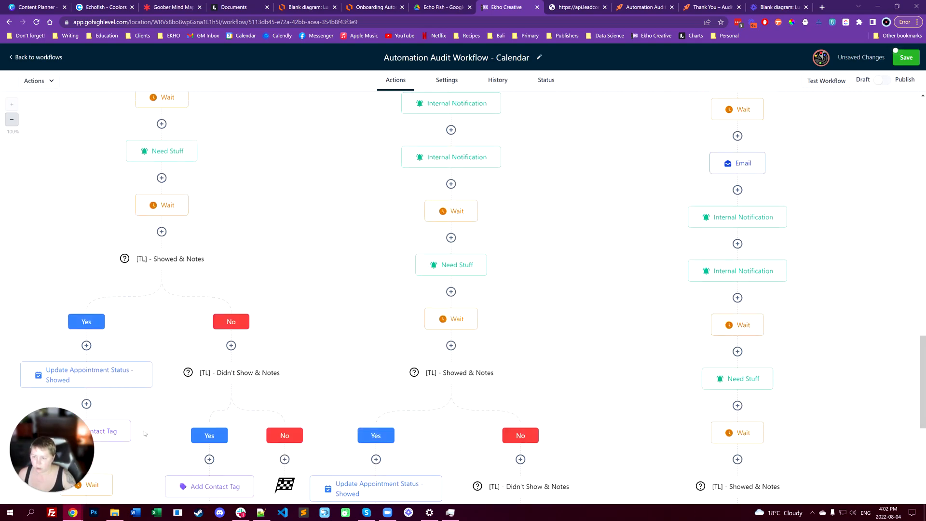
scroll(159, 363, "down", 3)
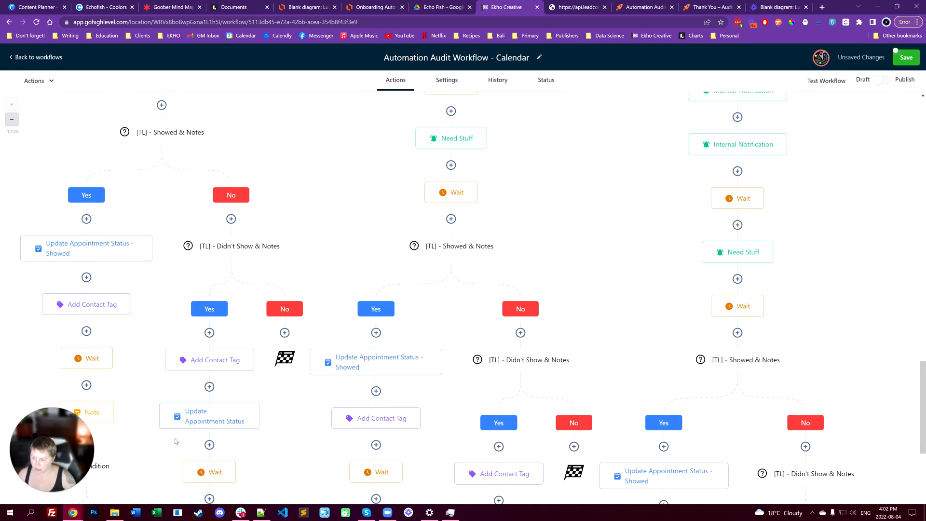
- Review the first assignee's entire Yes branch, from Create Opportunity through the reminders to the show and no-show outcomes
scroll(120, 480, "up", 5)
scroll(120, 480, "up", 15)
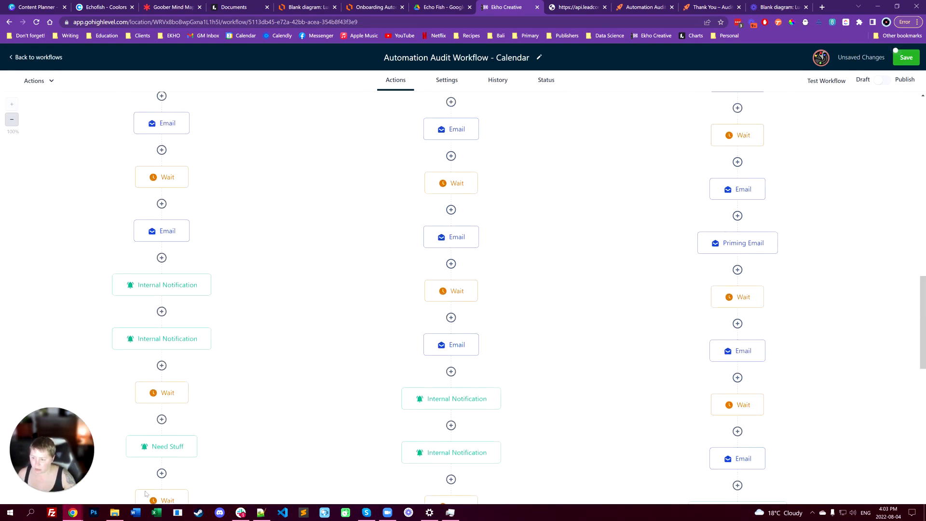
scroll(146, 493, "up", 4)
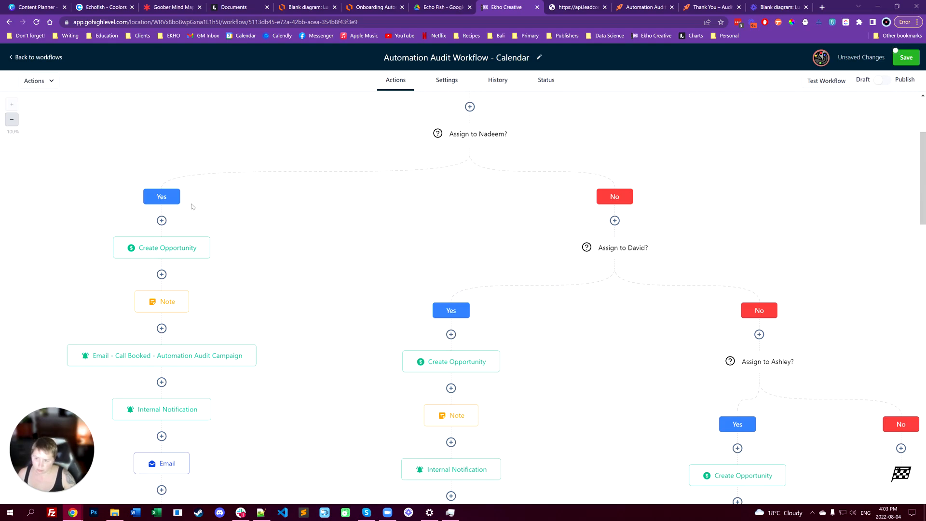
scroll(191, 207, "down", 6)
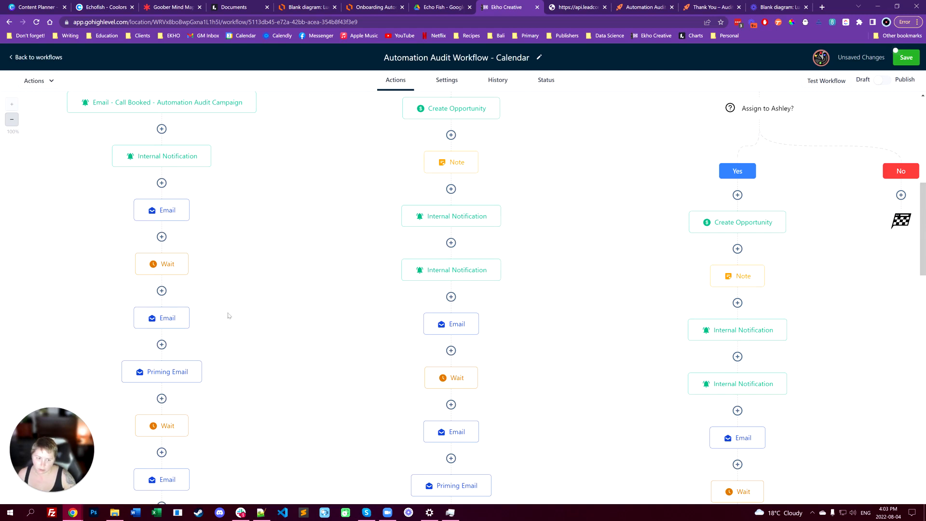
scroll(161, 271, "up", 7)
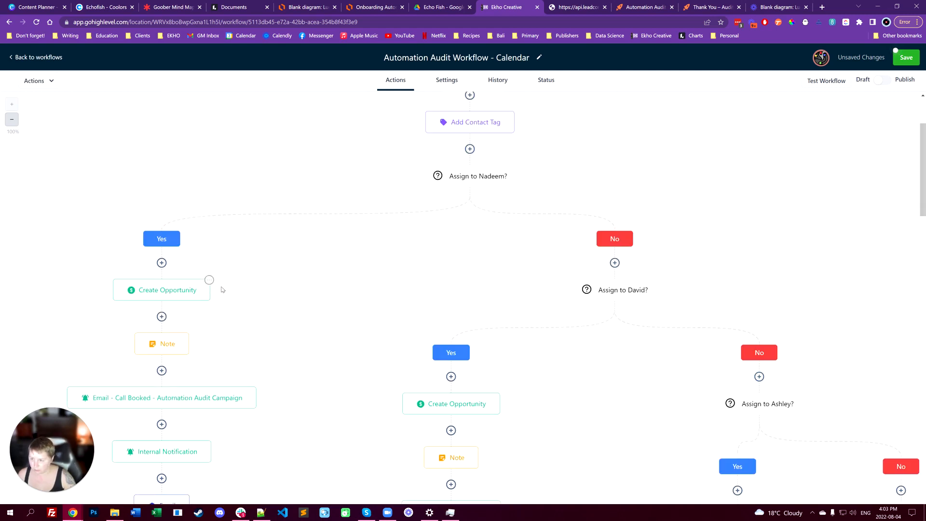
left_click(209, 281)
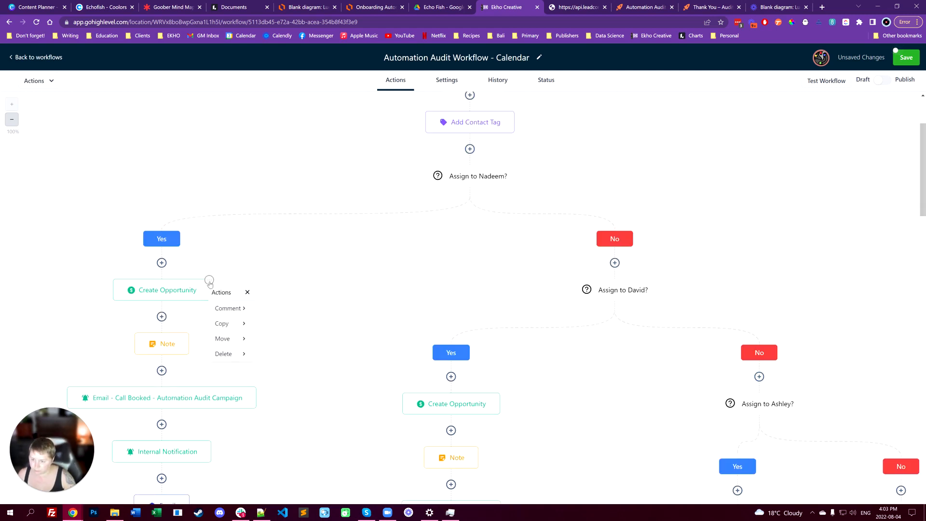
scroll(283, 310, "down", 14)
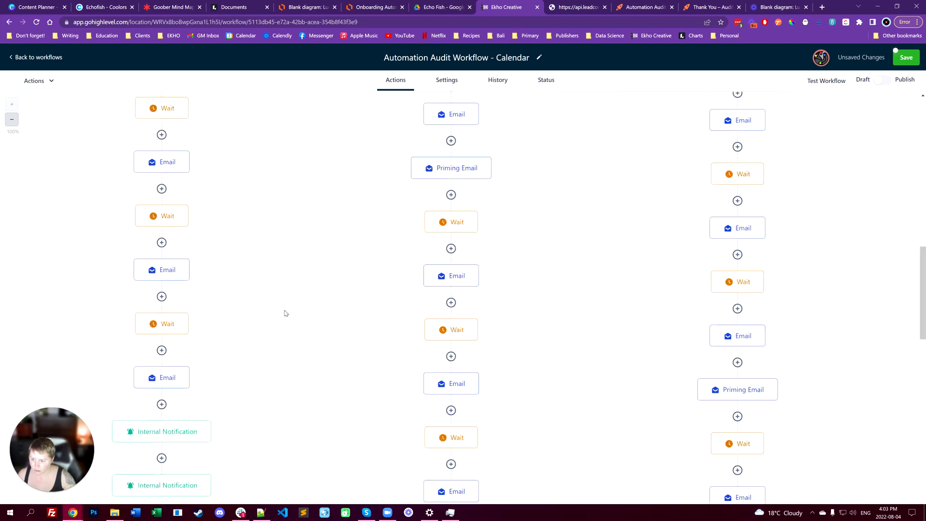
scroll(280, 323, "down", 9)
scroll(181, 360, "up", 2)
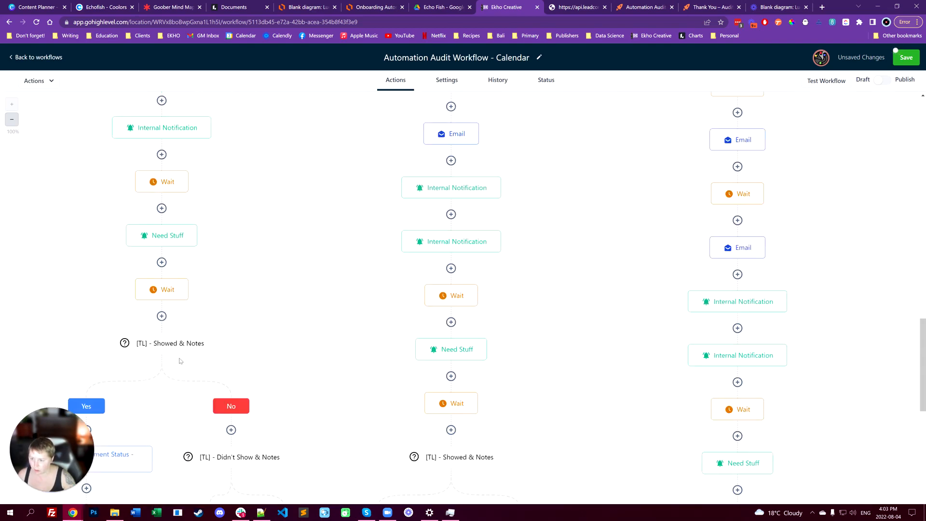
mouse_move(208, 351)
scroll(219, 356, "down", 6)
scroll(232, 478, "up", 2)
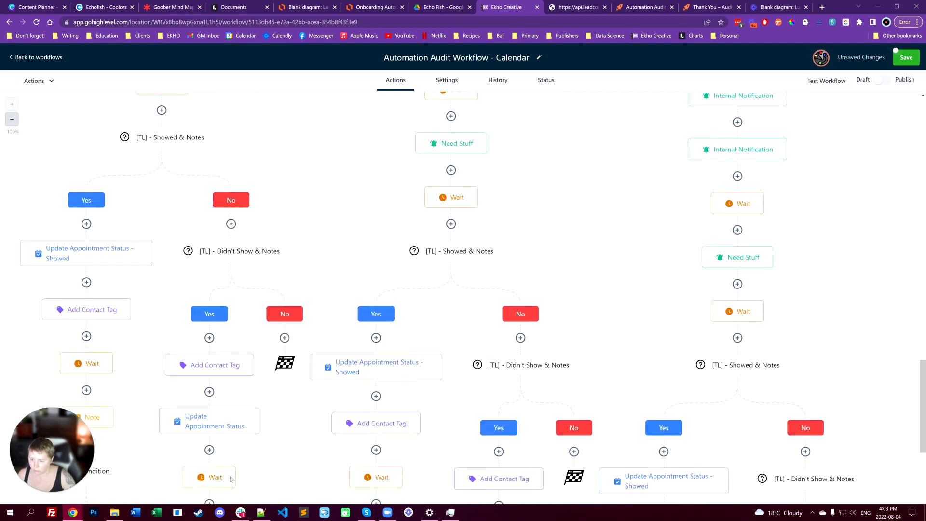
scroll(232, 479, "up", 6)
scroll(267, 366, "up", 8)
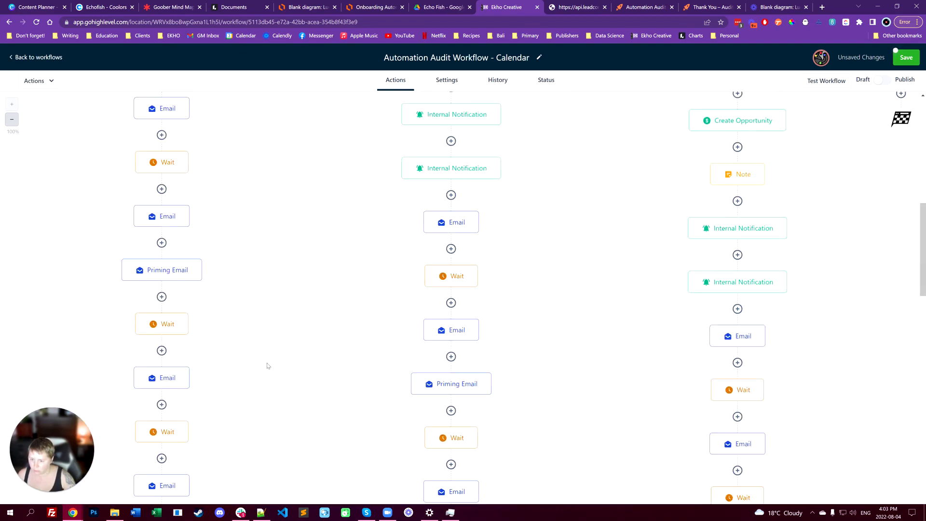
- Copy all actions from Create Opportunity onward in the first assignee's Yes branch to the start of the second assignee's Yes branch
scroll(268, 365, "up", 5)
left_click(208, 280)
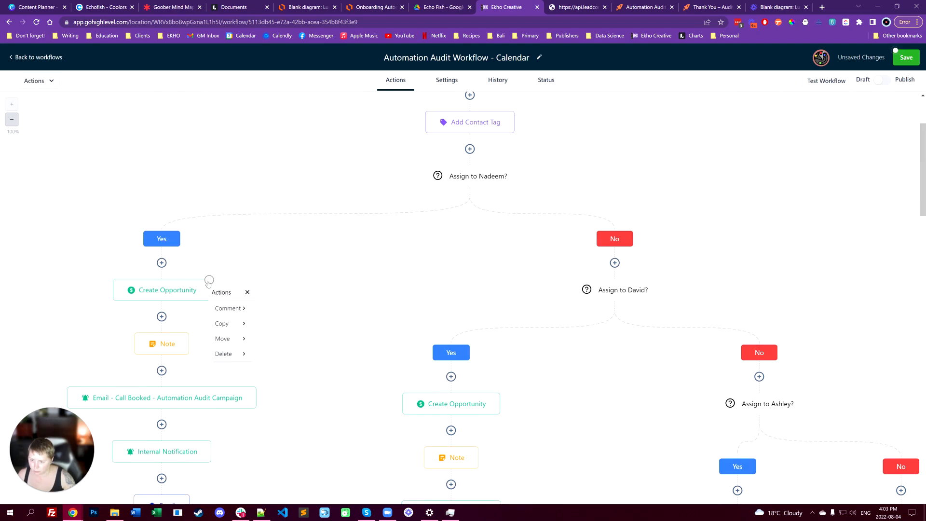
mouse_move(239, 327)
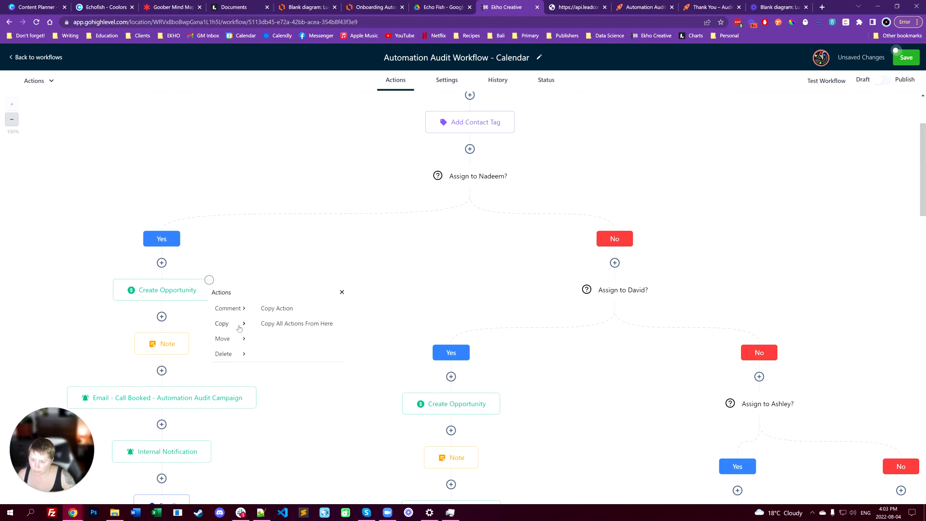
left_click(277, 328)
scroll(302, 392, "down", 3)
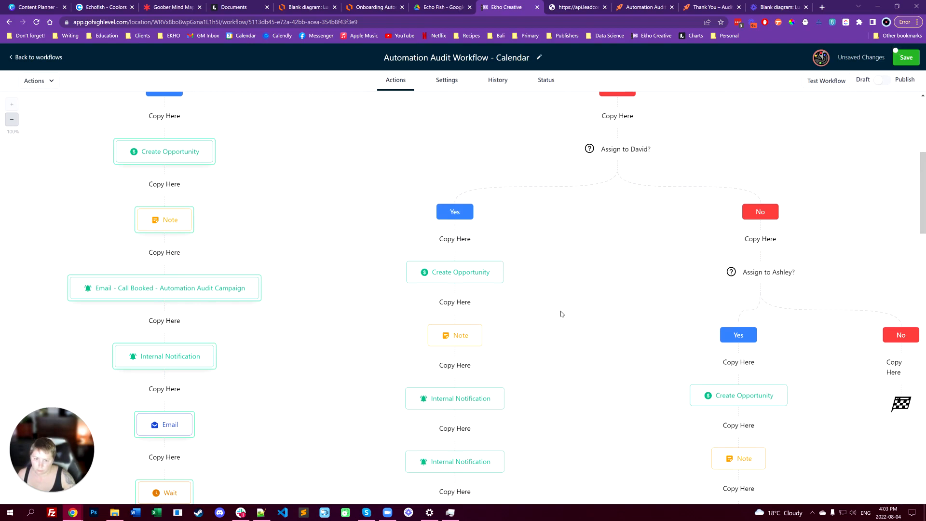
left_click(453, 239)
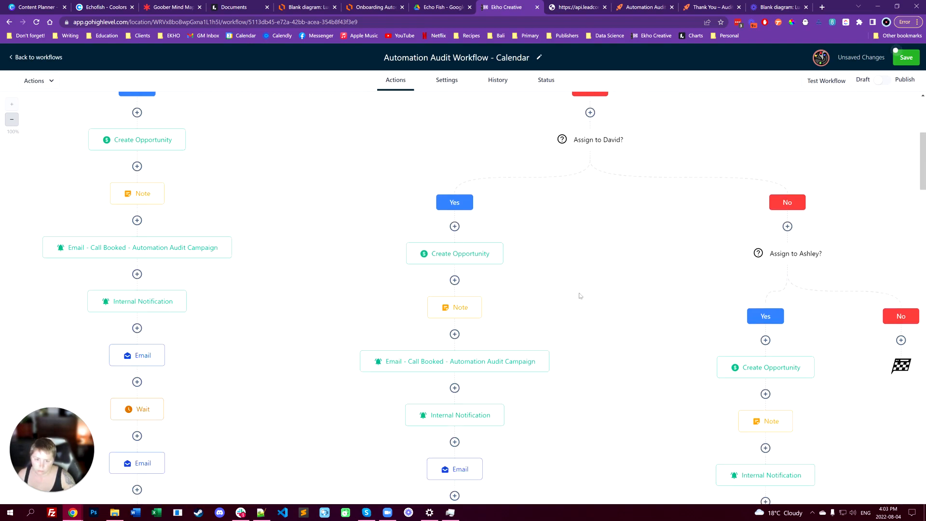
scroll(580, 295, "down", 15)
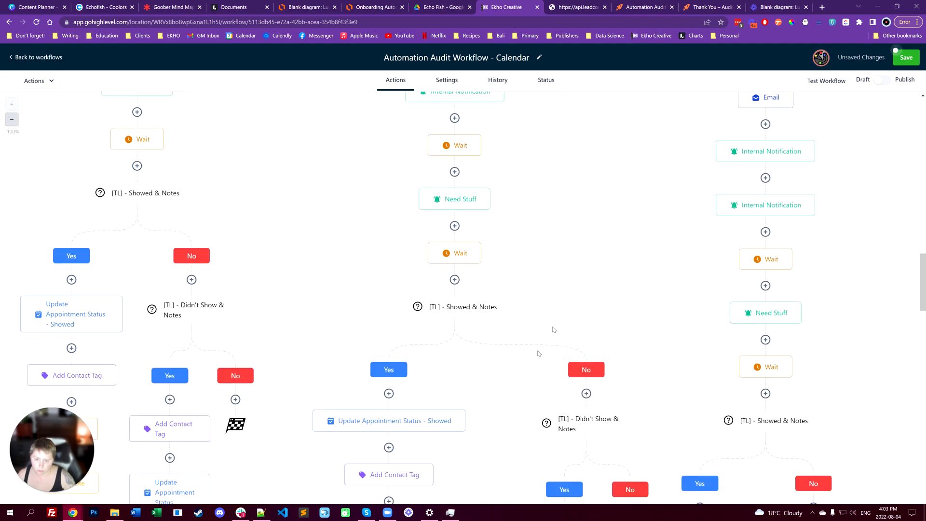
- Delete the leftover Create Opportunity action under the final Condition's Yes branch in the second assignee's path
scroll(539, 354, "down", 15)
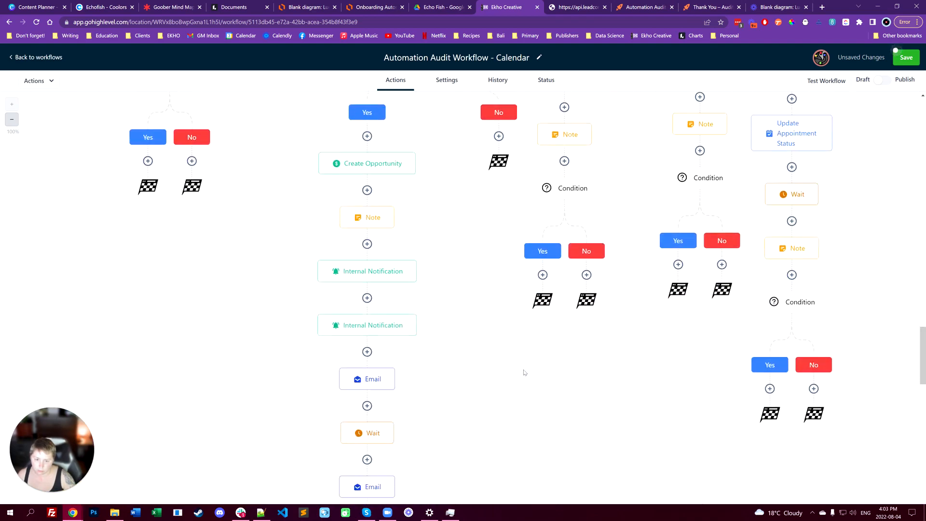
scroll(524, 372, "down", 3)
scroll(525, 372, "up", 8)
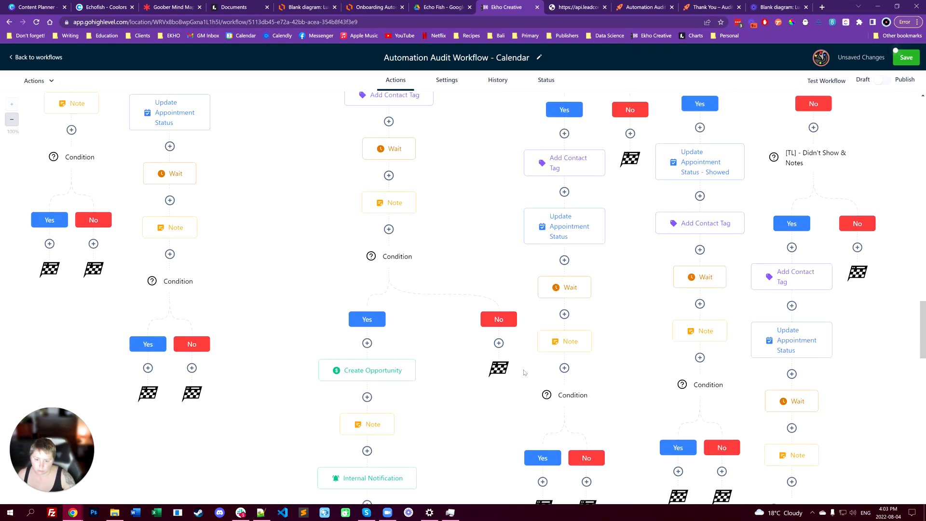
scroll(524, 372, "down", 5)
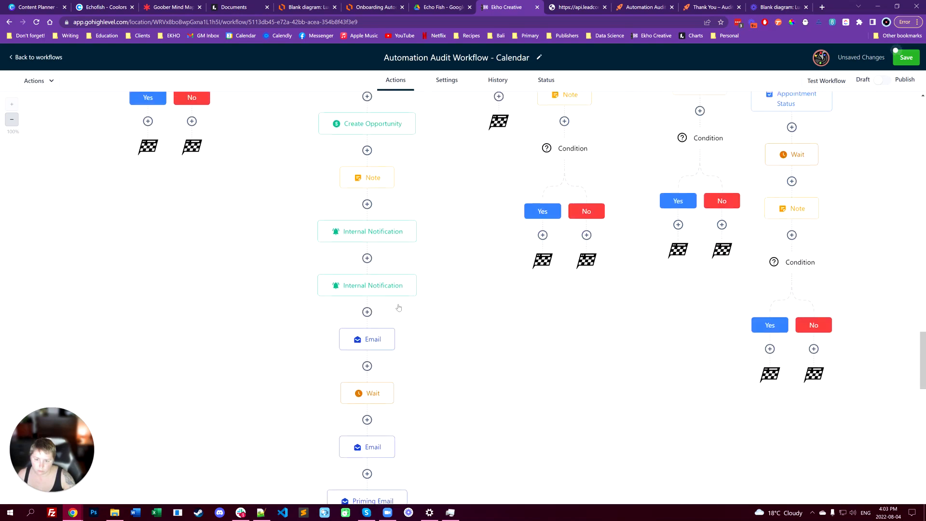
scroll(398, 307, "up", 3)
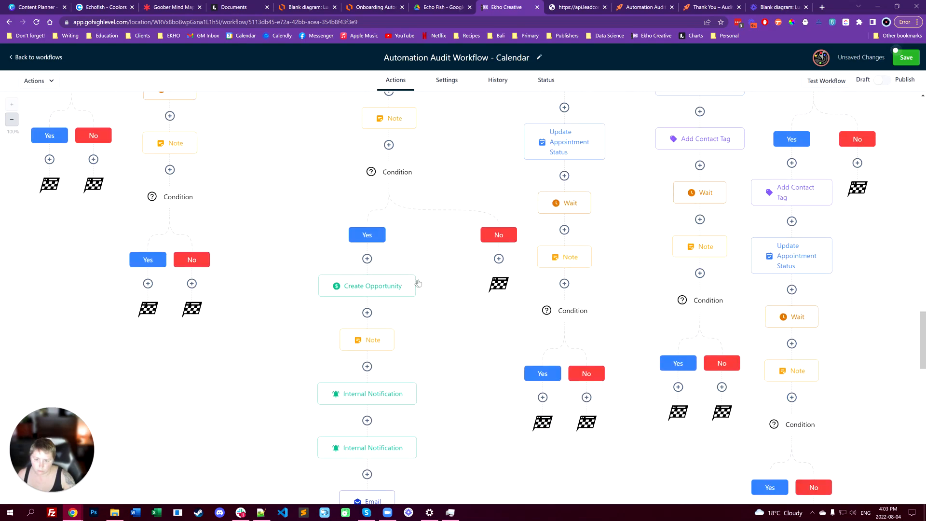
left_click(414, 276)
mouse_move(440, 352)
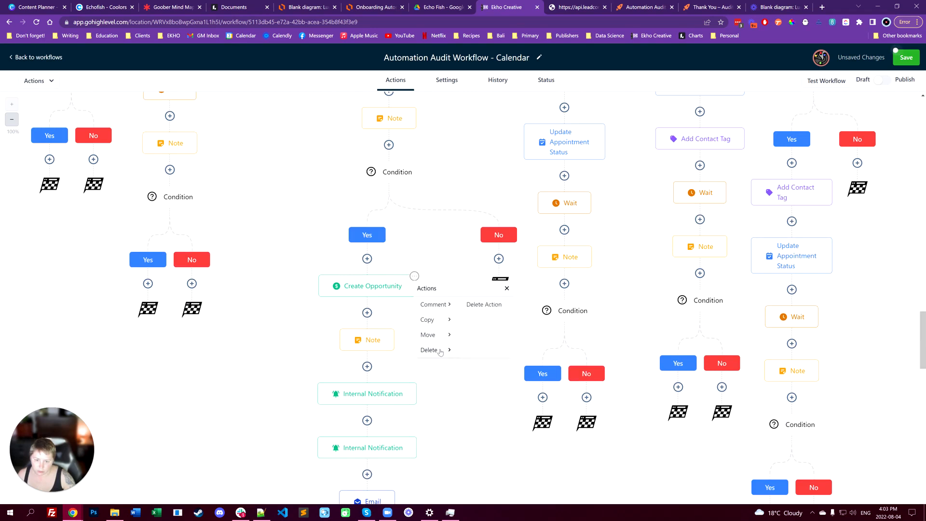
left_click(492, 310)
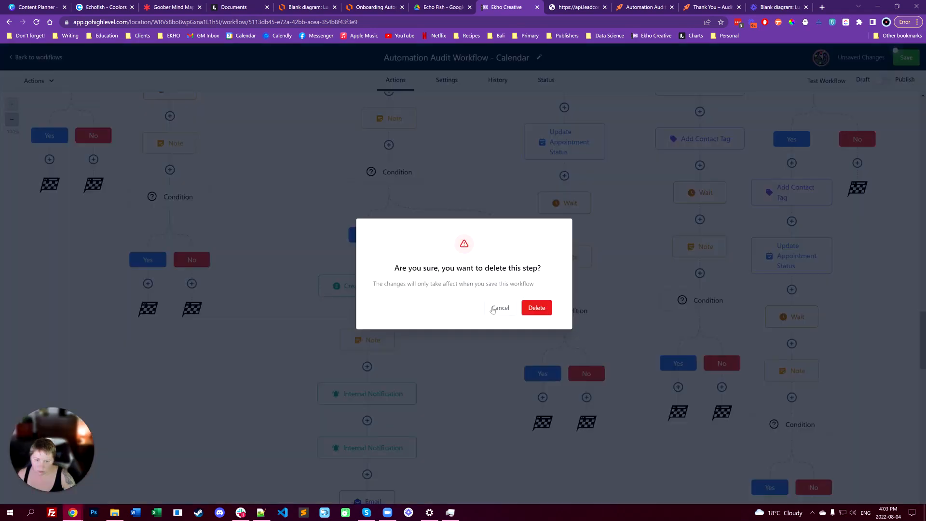
left_click(547, 308)
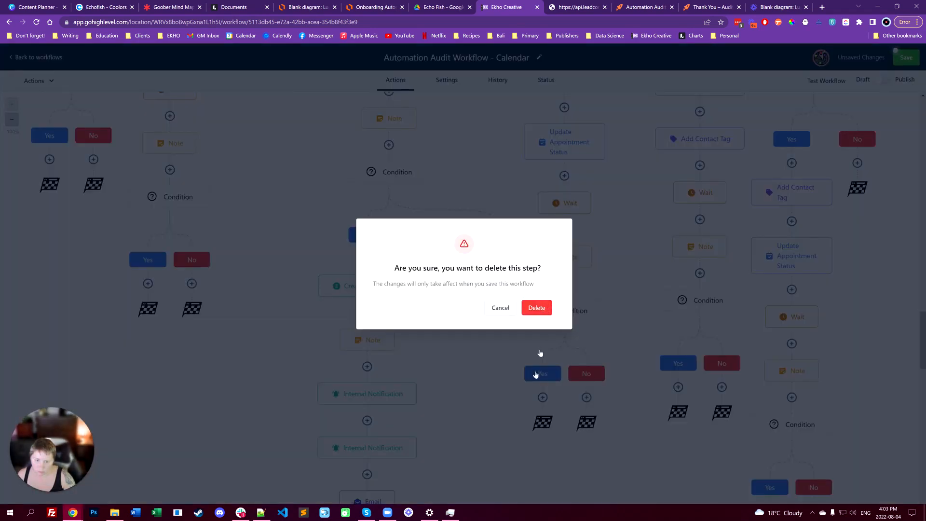
scroll(500, 430, "up", 20)
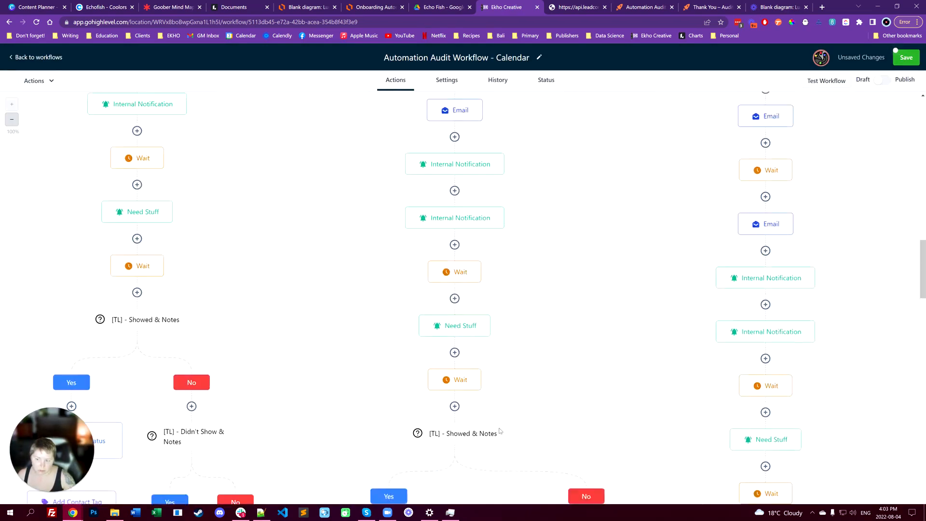
scroll(626, 449, "down", 1)
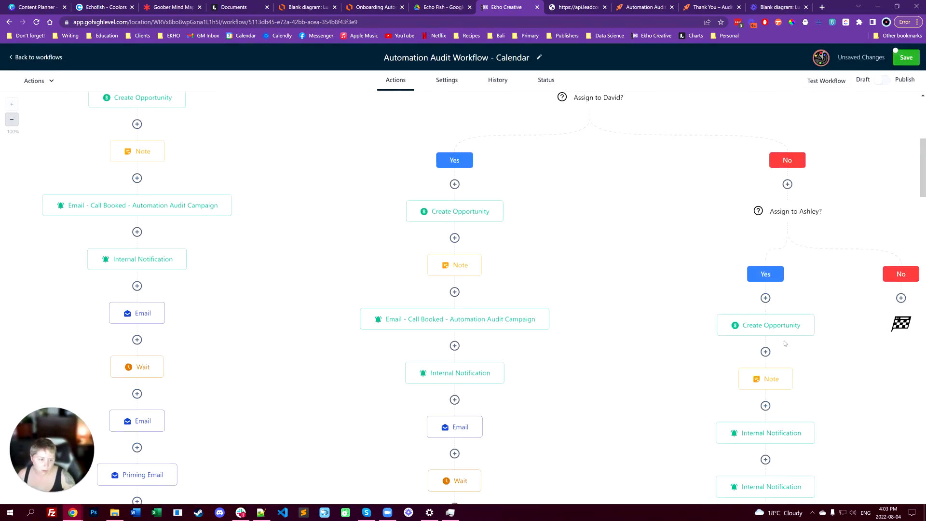
left_click(812, 315)
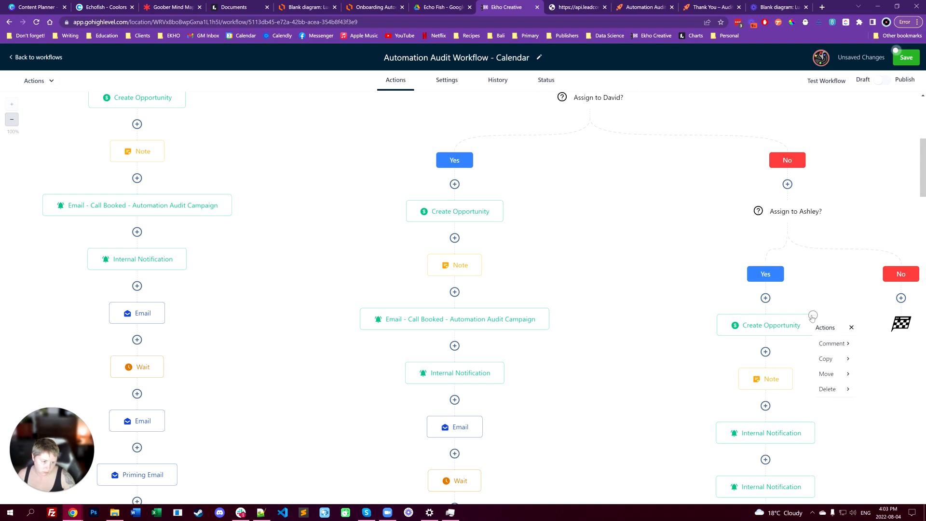
left_click(829, 388)
left_click(606, 423)
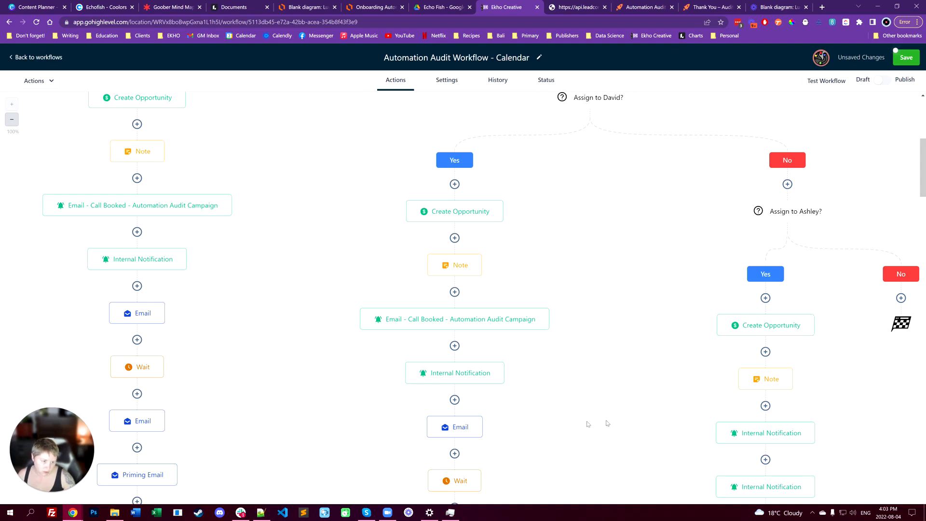
- Save the changes to the Automation Audit Workflow - Calendar
scroll(547, 384, "up", 4)
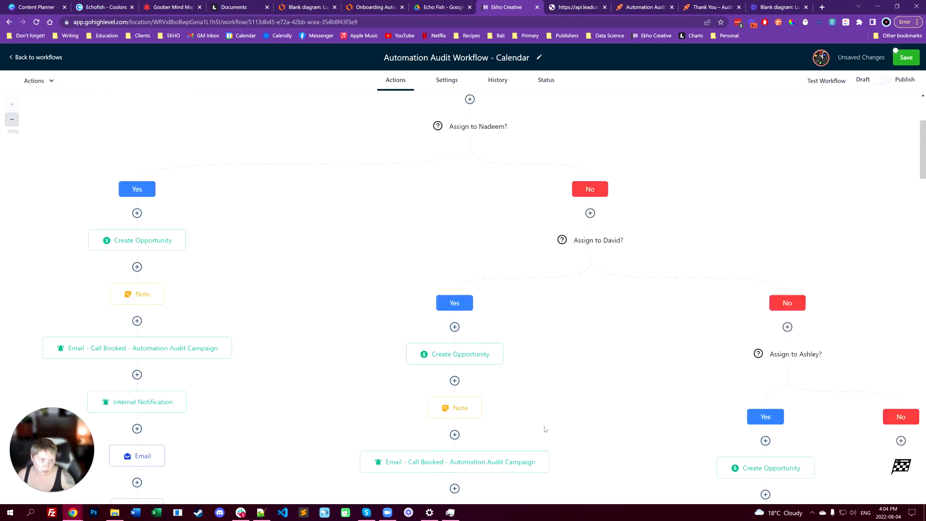
left_click(902, 51)
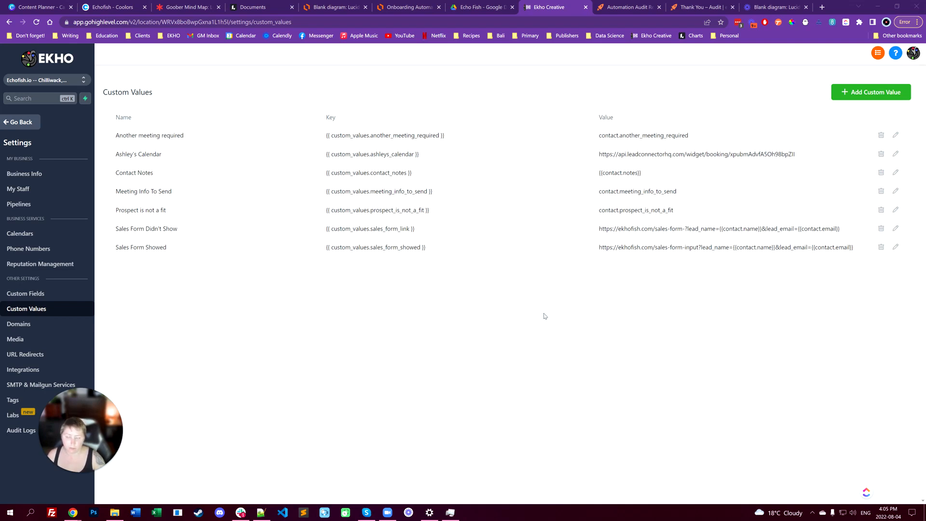
- Review the Process Audit Request Form's questions, from business and contact details through website, analytics, struggles, company size and document upload
left_click(626, 7)
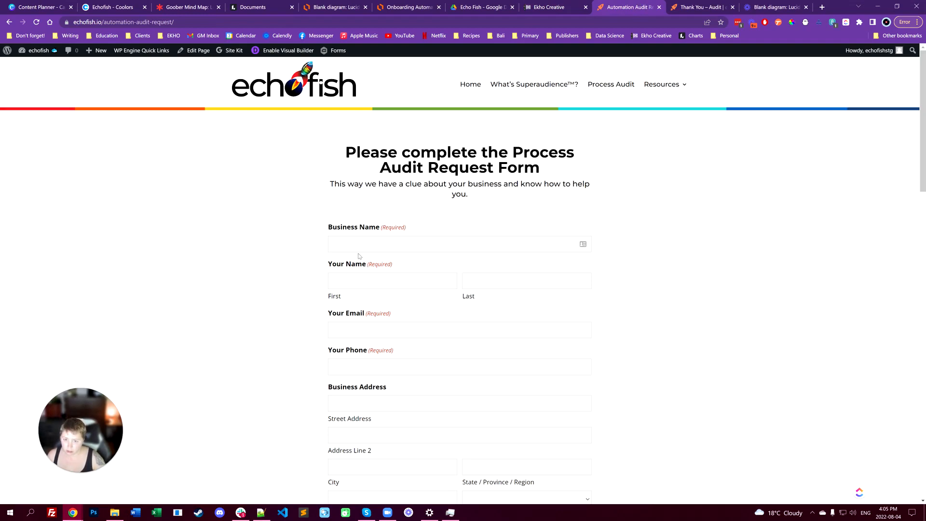
scroll(312, 253, "down", 7)
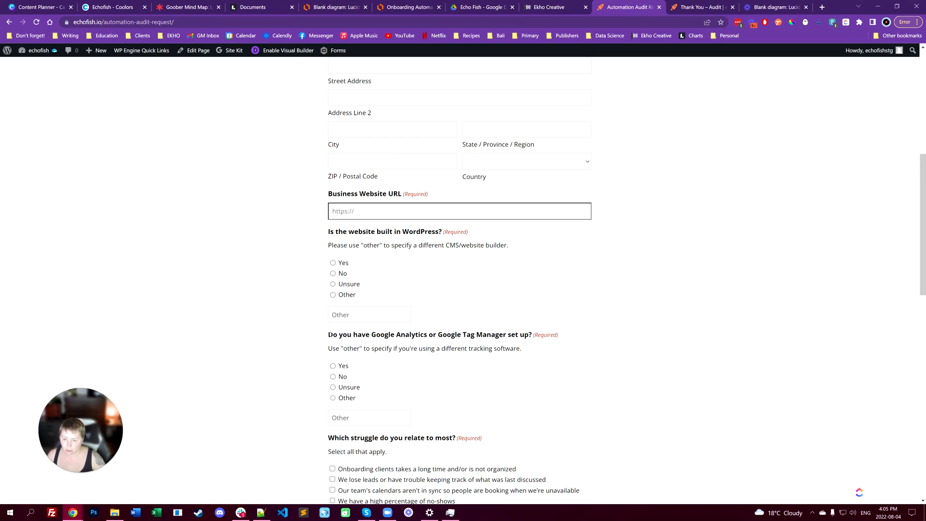
left_click_drag(328, 334, 532, 334)
left_click_drag(328, 231, 444, 245)
left_click(300, 268)
scroll(291, 302, "up", 7)
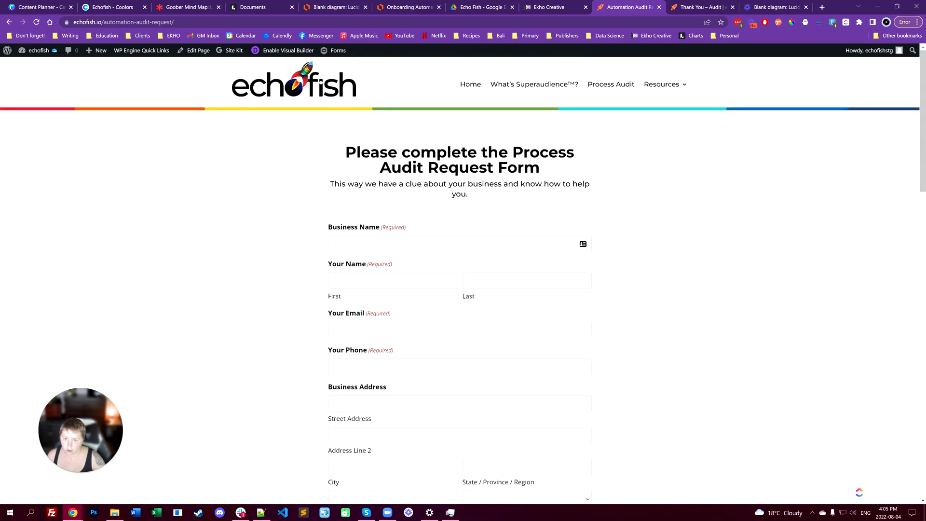
scroll(311, 330, "down", 5)
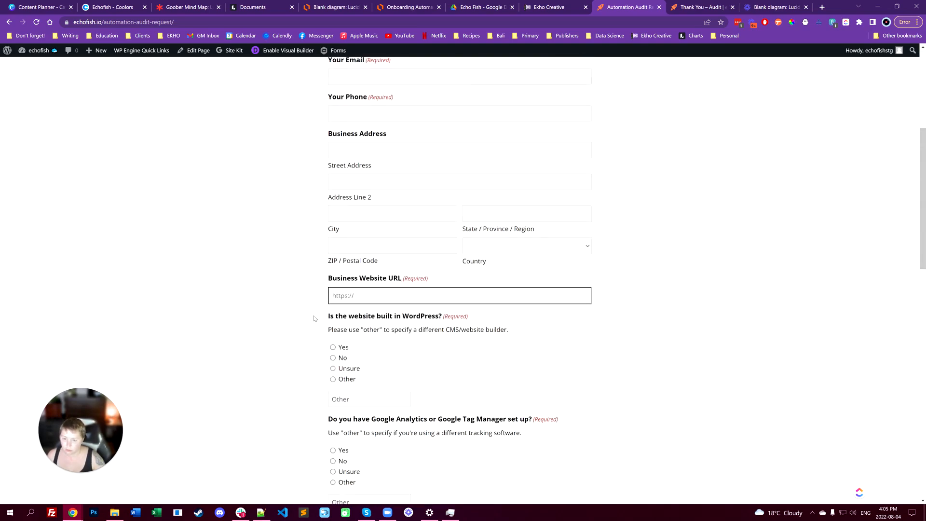
left_click_drag(314, 318, 423, 317)
left_click(295, 329)
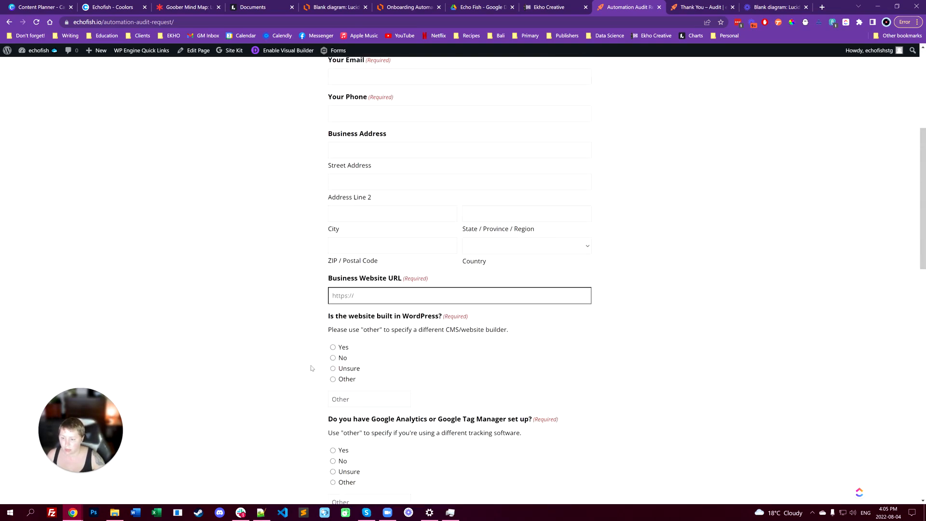
scroll(311, 369, "down", 6)
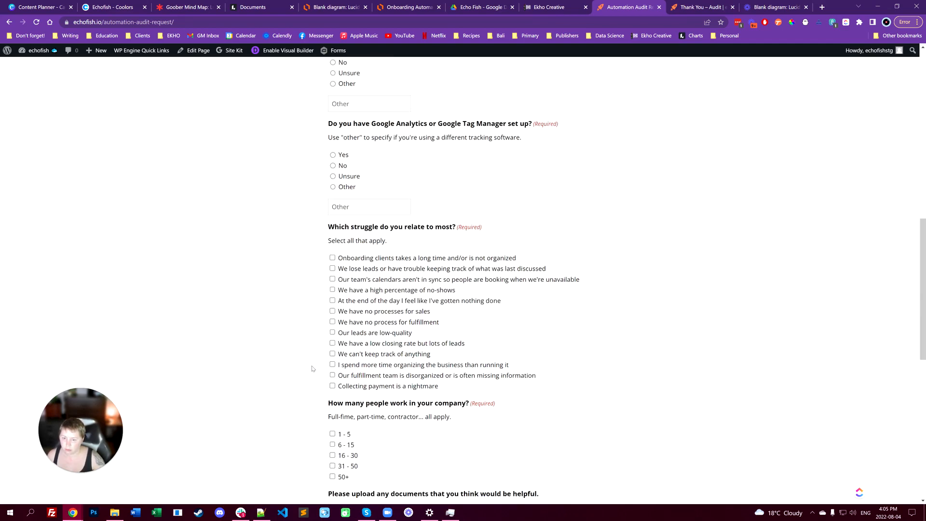
scroll(311, 368, "down", 5)
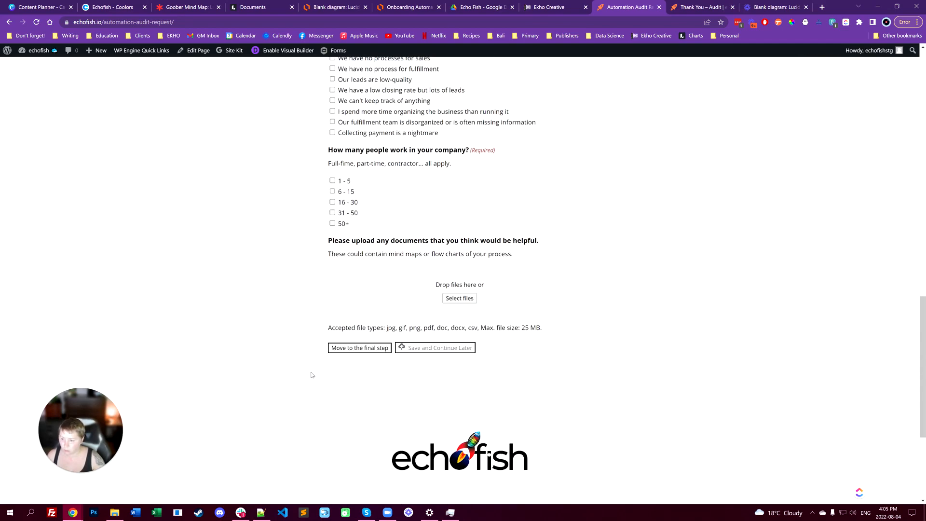
scroll(312, 375, "up", 2)
scroll(332, 366, "down", 2)
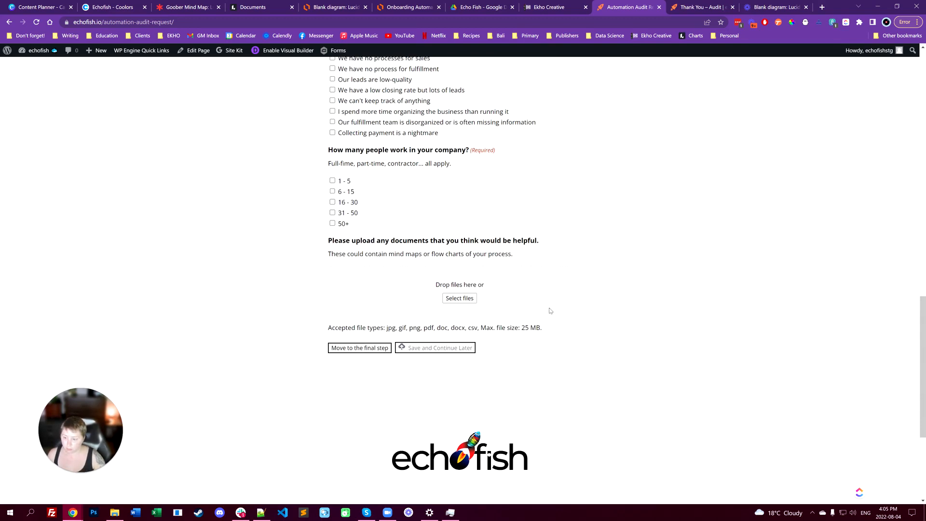
scroll(358, 290, "up", 20)
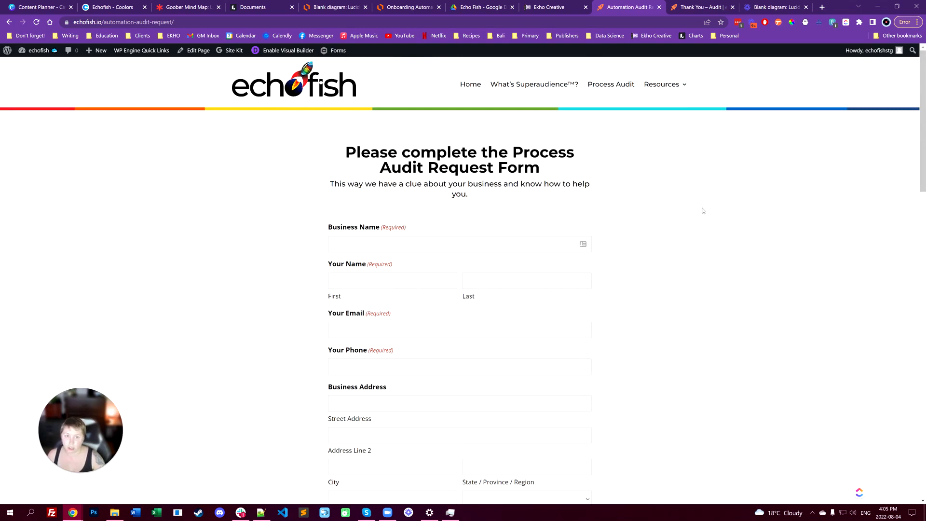
- Return to the account settings and check the existing custom fields and custom values
left_click(571, 4)
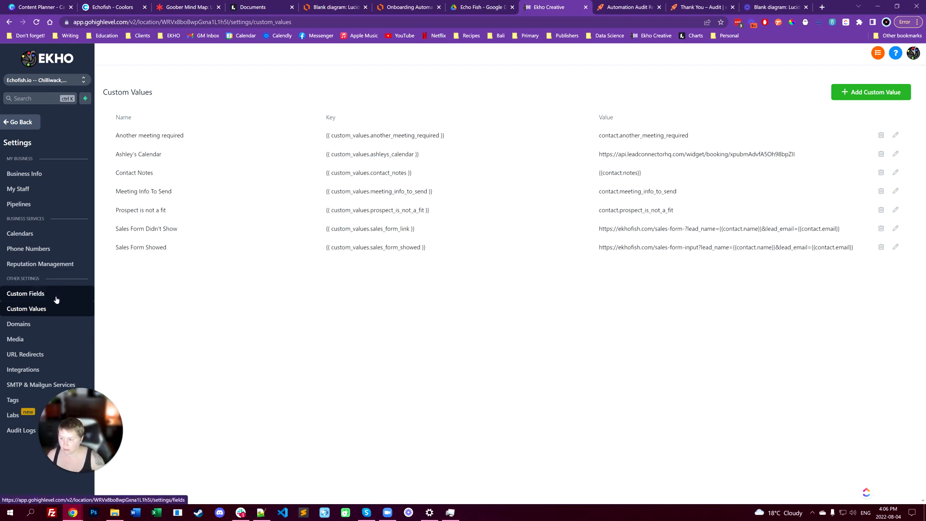
left_click(34, 299)
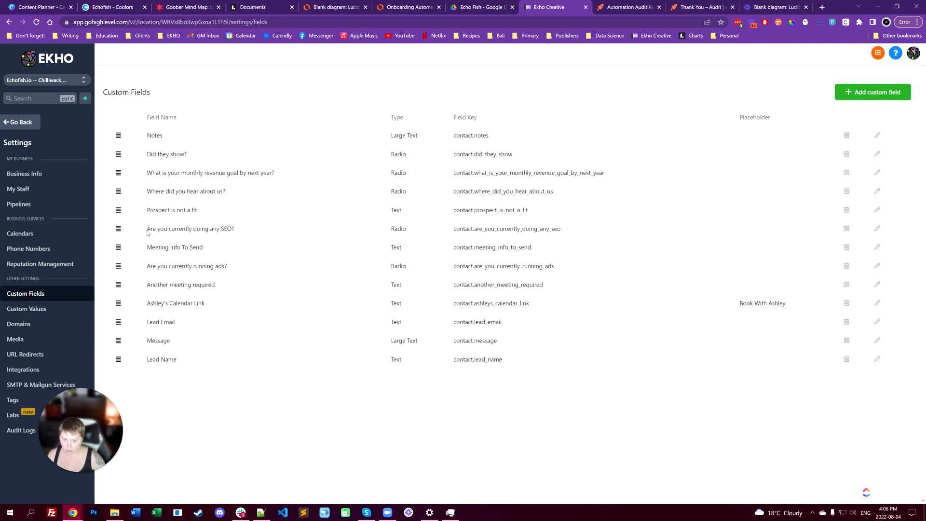
left_click(27, 309)
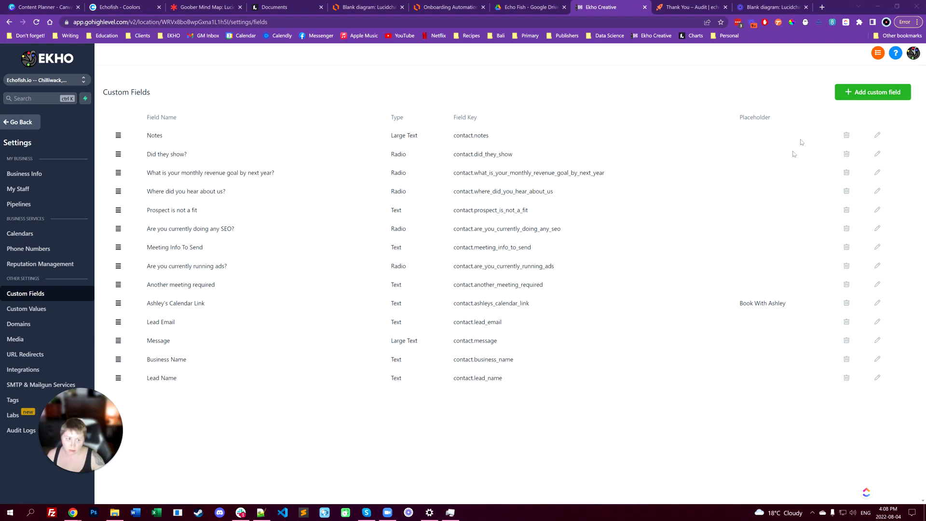
- Fill in a new Text custom field named Business Name with type Contact, and close it without saving
left_click(872, 91)
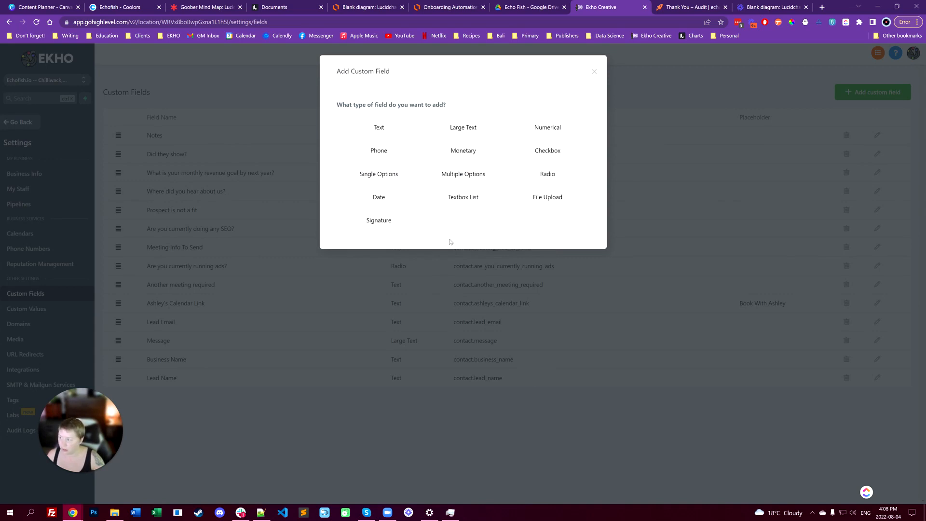
left_click(393, 136)
left_click(368, 163)
type("Business Name")
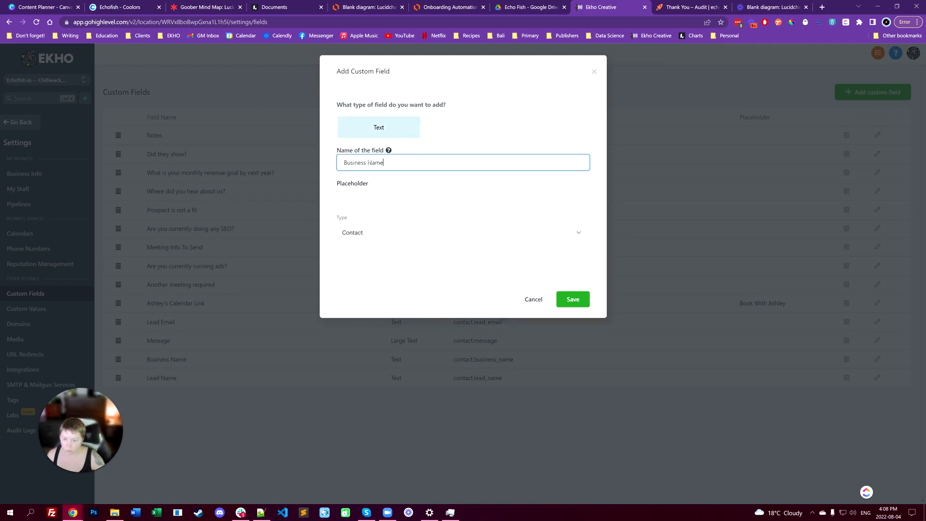
left_click(378, 233)
left_click(477, 254)
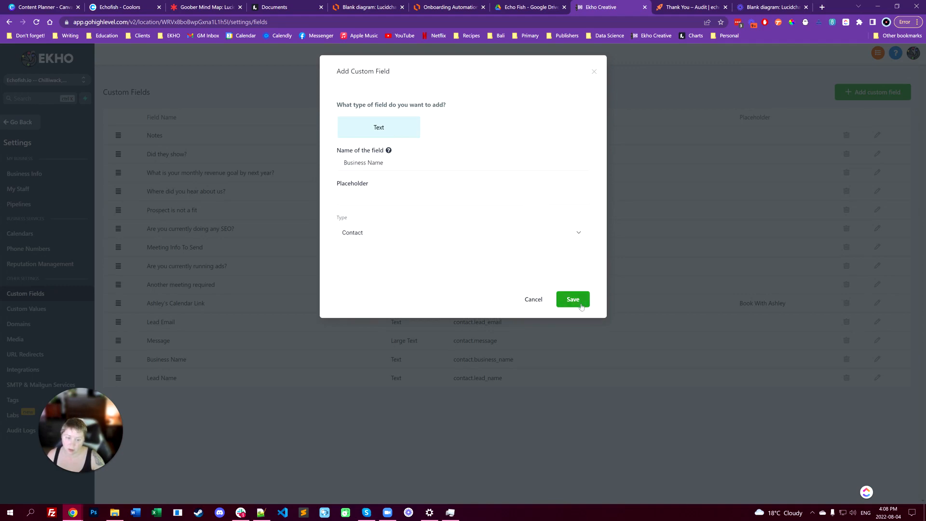
left_click(594, 72)
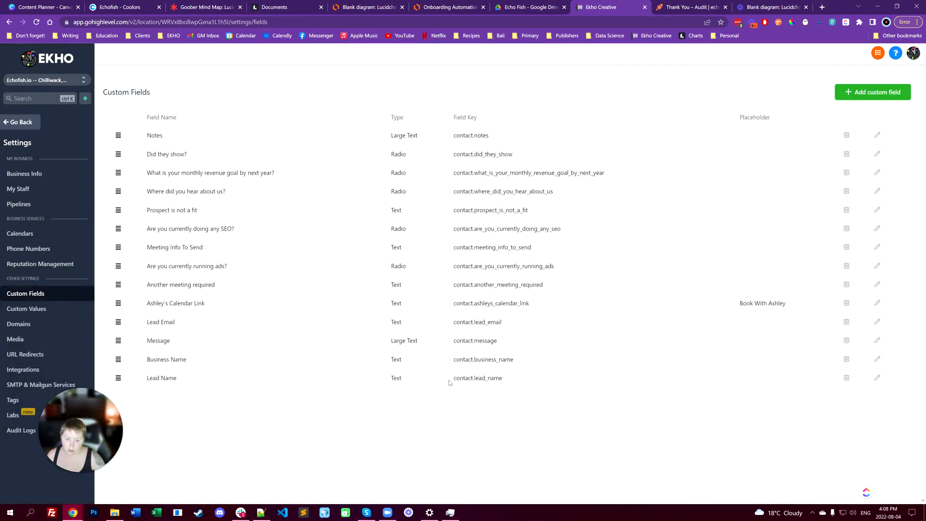
- Copy the Business Name custom field's key, contact.business_name
left_click_drag(451, 379, 502, 378)
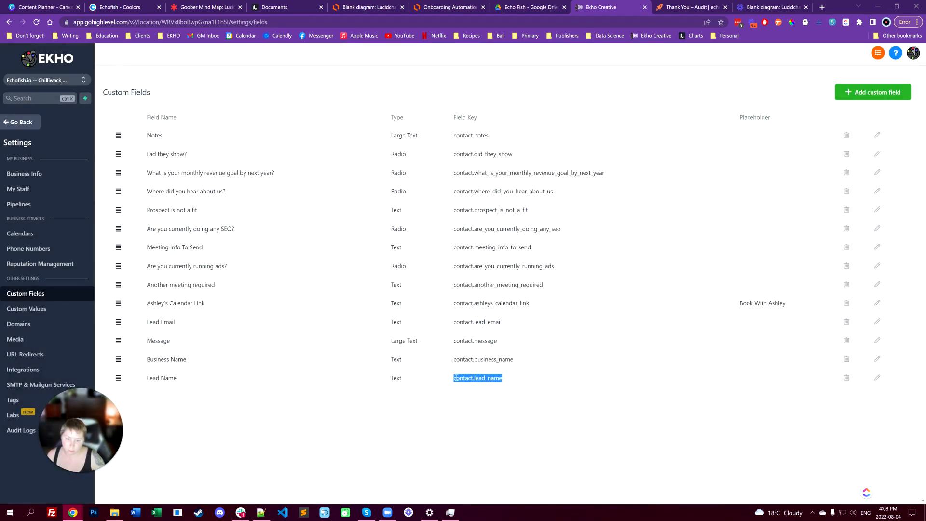
left_click(523, 384)
left_click_drag(453, 379, 506, 382)
left_click_drag(453, 360, 518, 367)
key("ctrl+c")
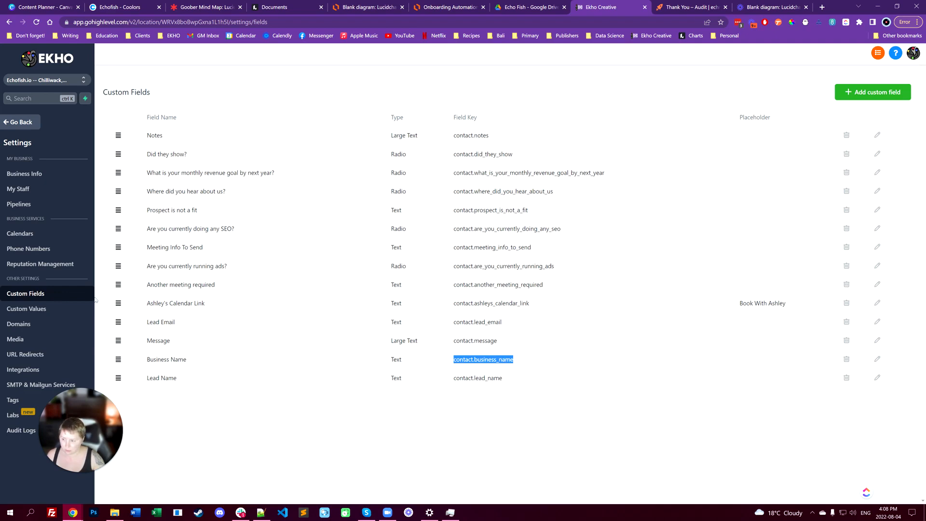
- Add and save a custom value named Business Name with the copied key contact.business_name as its value
left_click(23, 311)
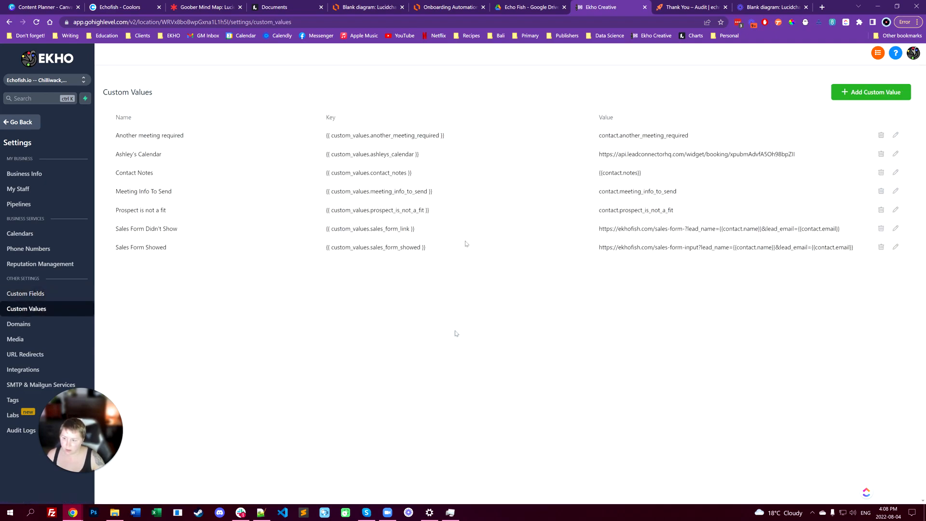
left_click(871, 92)
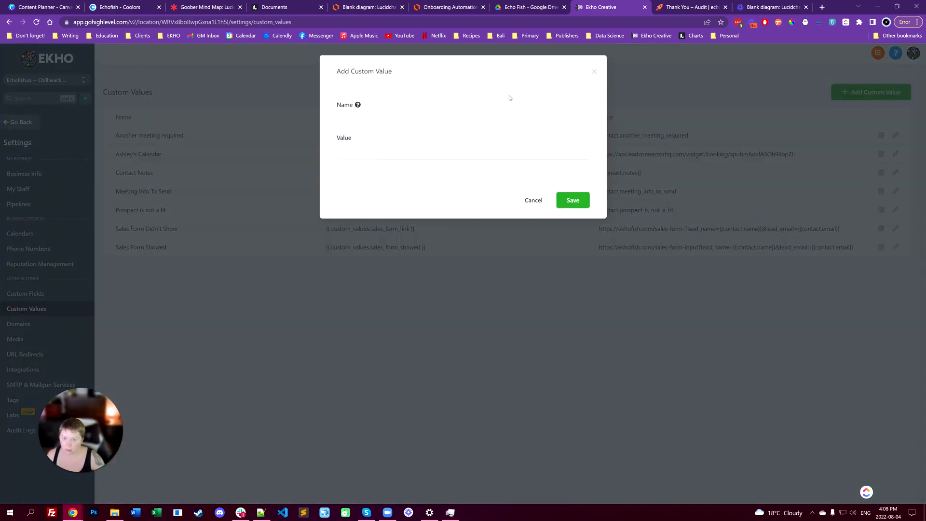
type("Bussines")
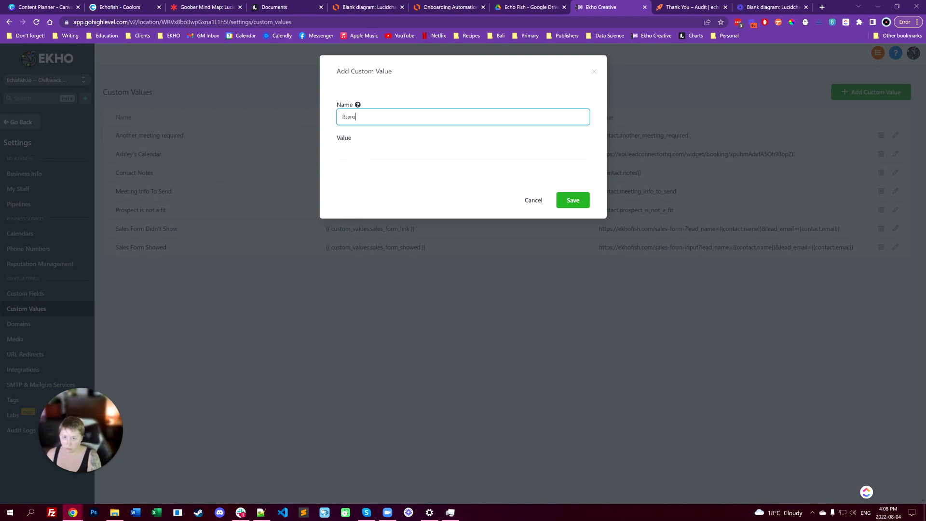
key("BackSpace")
key("BackSpace")
key("BackSpace")
key("BackSpace")
type("iness NNa")
key("BackSpace")
key("BackSpace")
type("ame")
key("Tab")
key("ctrl+v")
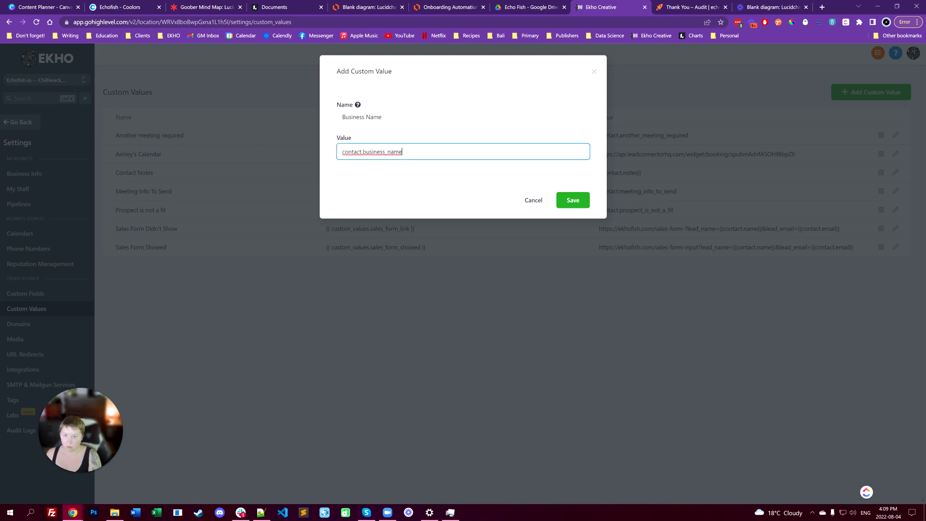
left_click(562, 200)
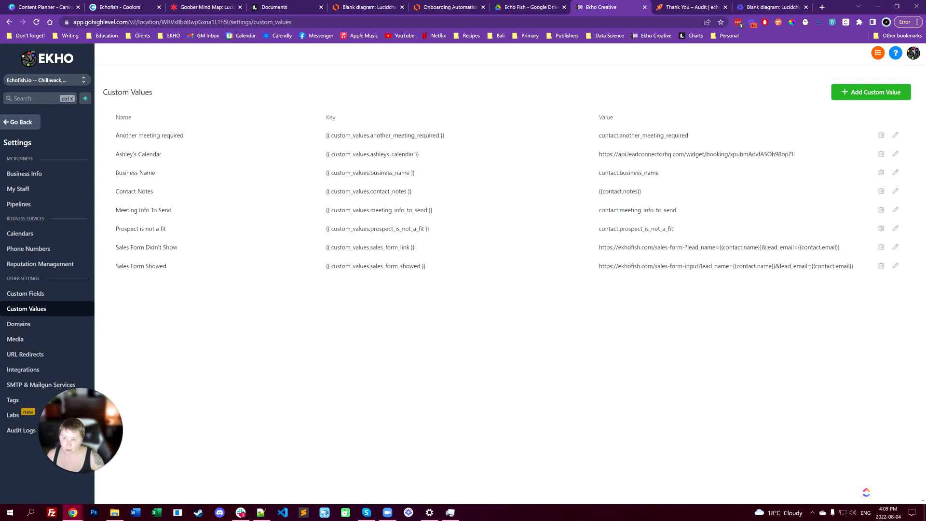
- Examine the name and key of the Business Name entry in the custom values list
left_click_drag(116, 173, 166, 176)
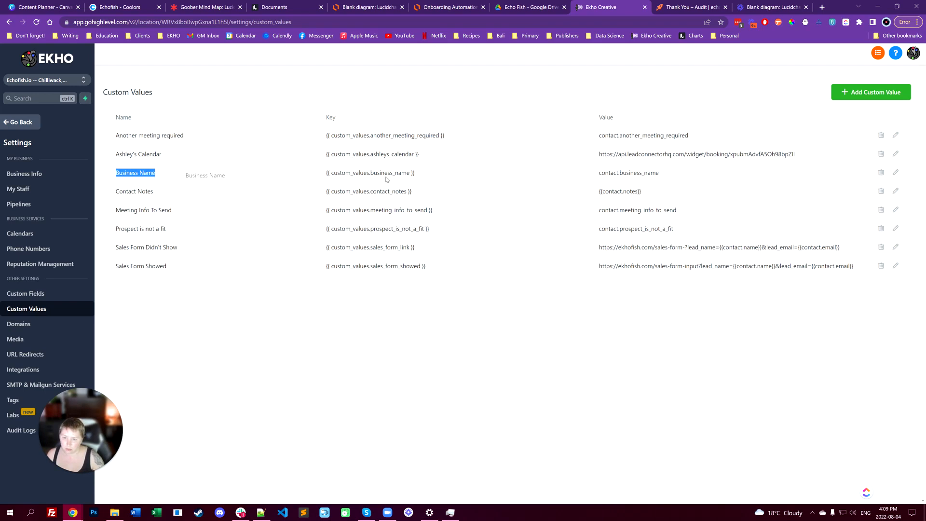
left_click_drag(326, 173, 417, 175)
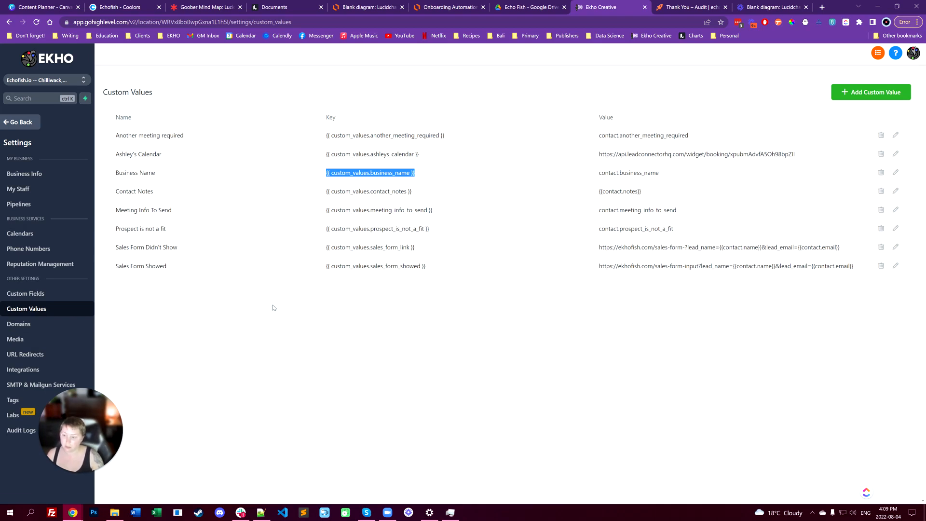
left_click(360, 173)
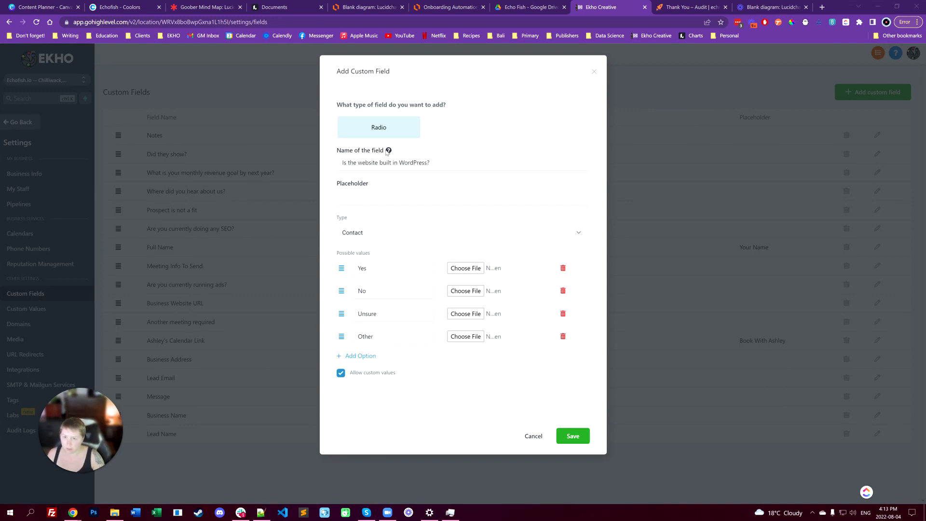
- Remove the Other option from the new Radio custom field "Is the website built in WordPress?"
mouse_move(387, 153)
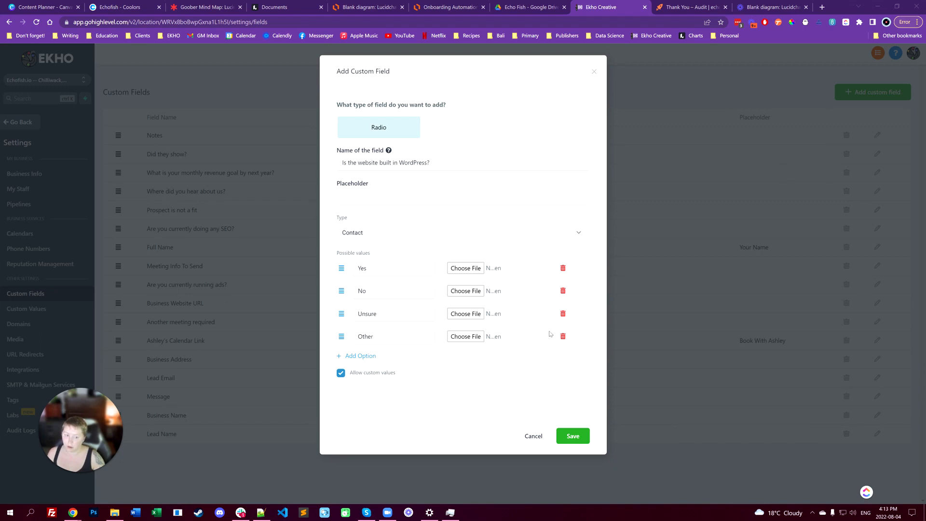
left_click(563, 337)
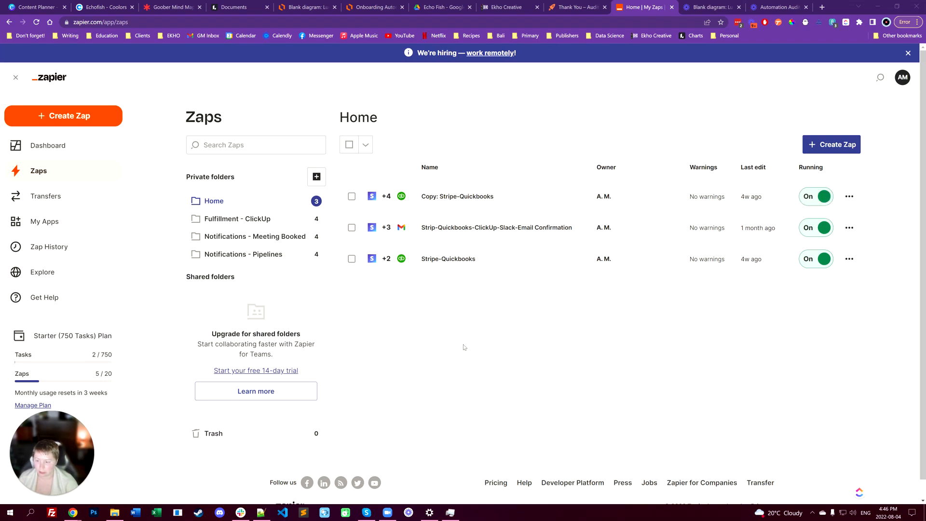
- Create a new Zap in Zapier, and review the Lucidchart flowchart's path from Facebook Ads through Zapier to HighLevel and ClickUp
left_click(830, 144)
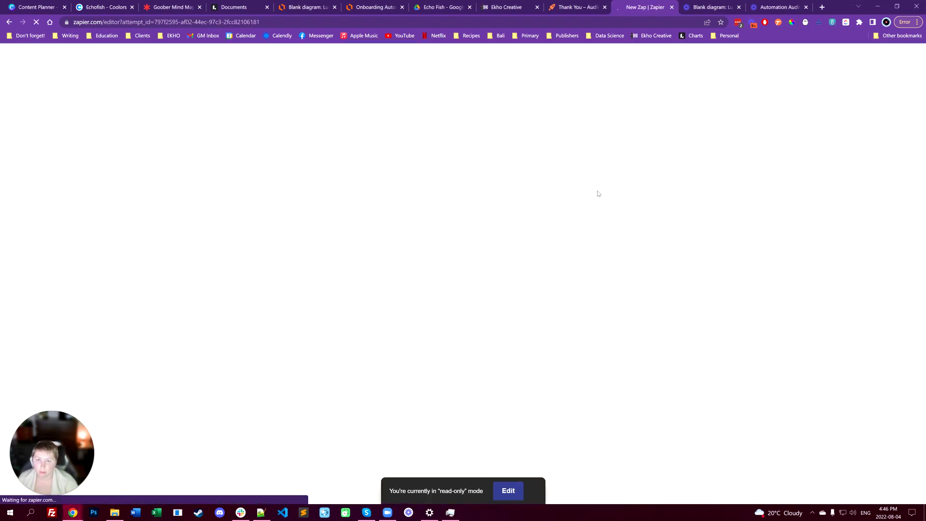
left_click(306, 7)
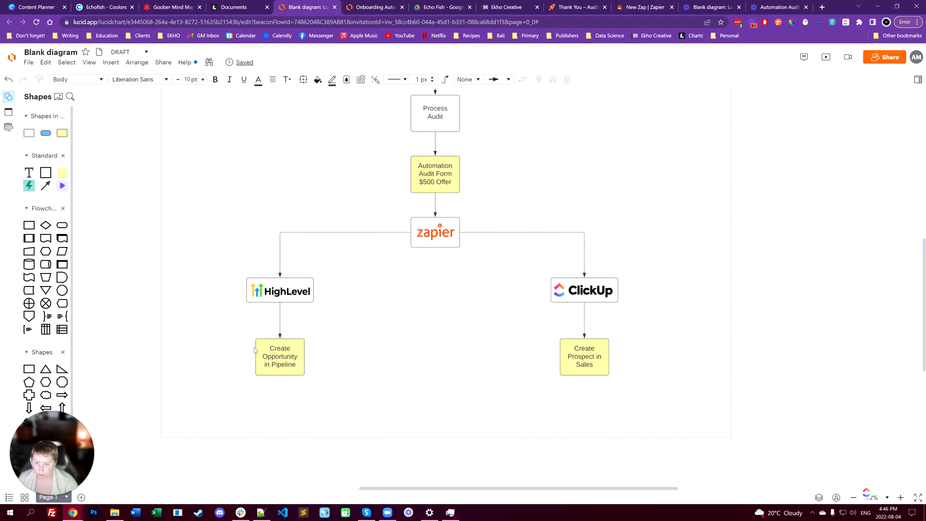
left_click(285, 354)
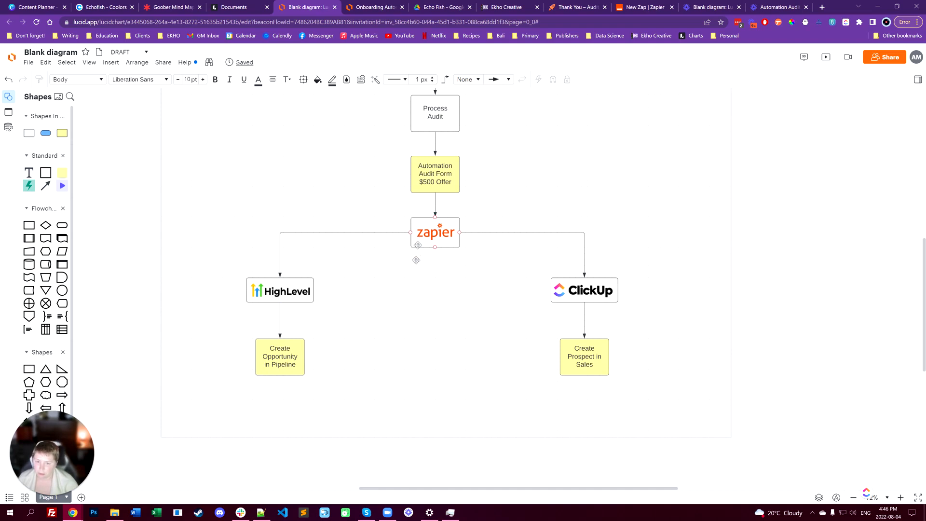
scroll(385, 386, "up", 2)
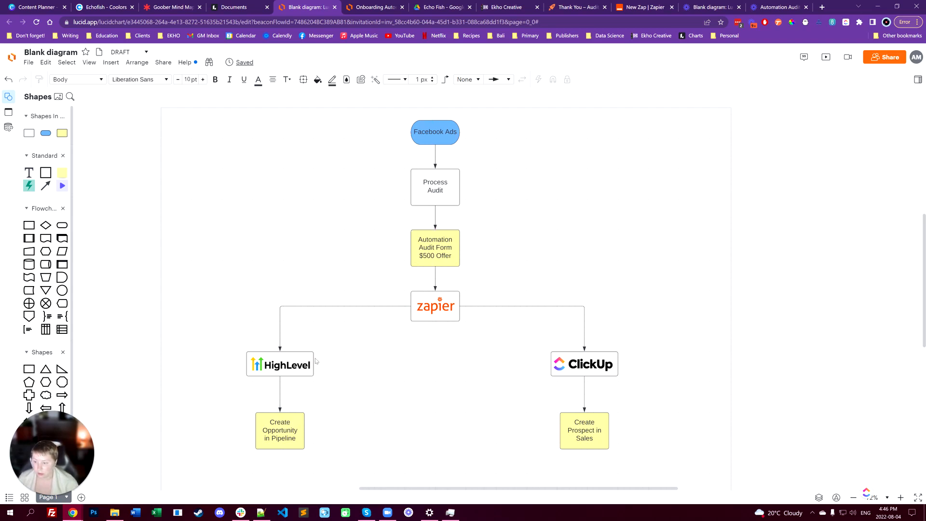
- Return to the new Zap in Zapier and set its trigger to Gravity Forms with the Form Submission event
left_click(644, 6)
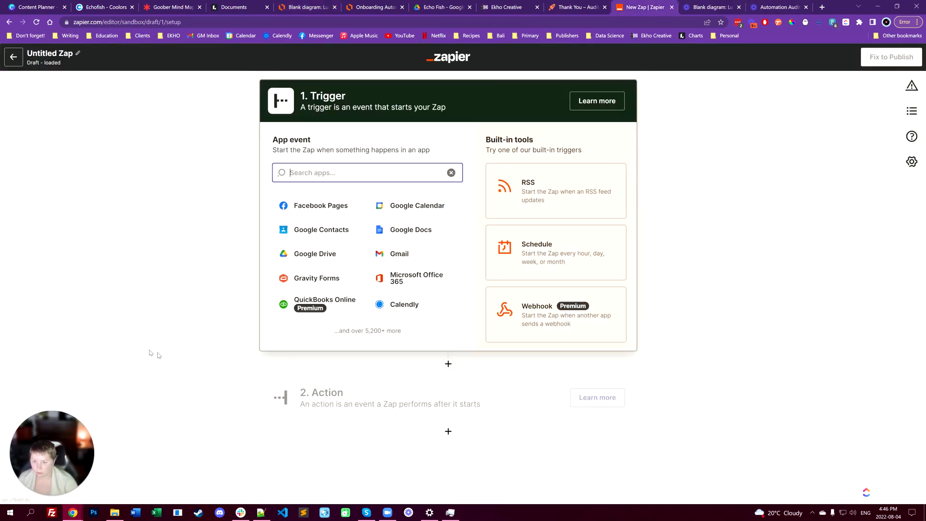
left_click(327, 278)
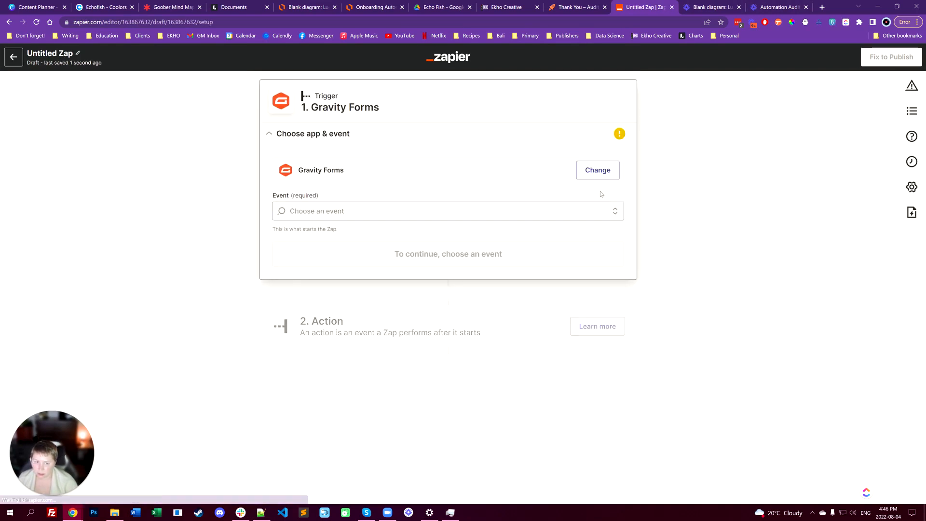
left_click(314, 211)
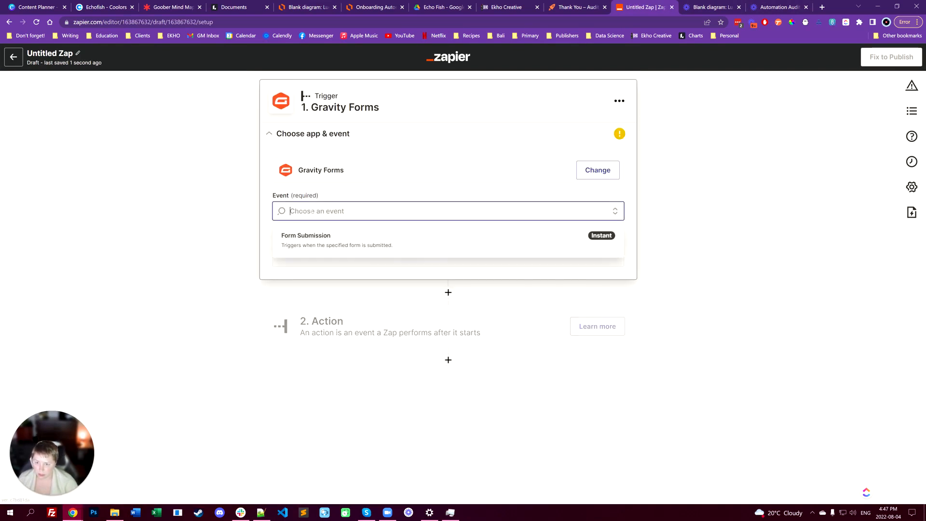
left_click(303, 243)
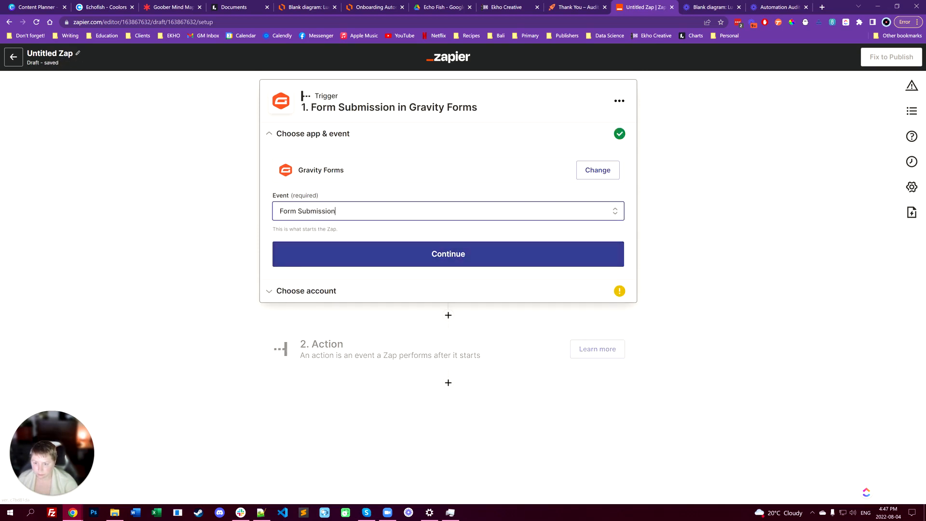
- Replace the Gravity Forms trigger's event text with Automation Audit Form Submission
left_click_drag(340, 212, 237, 214)
type("Autoo")
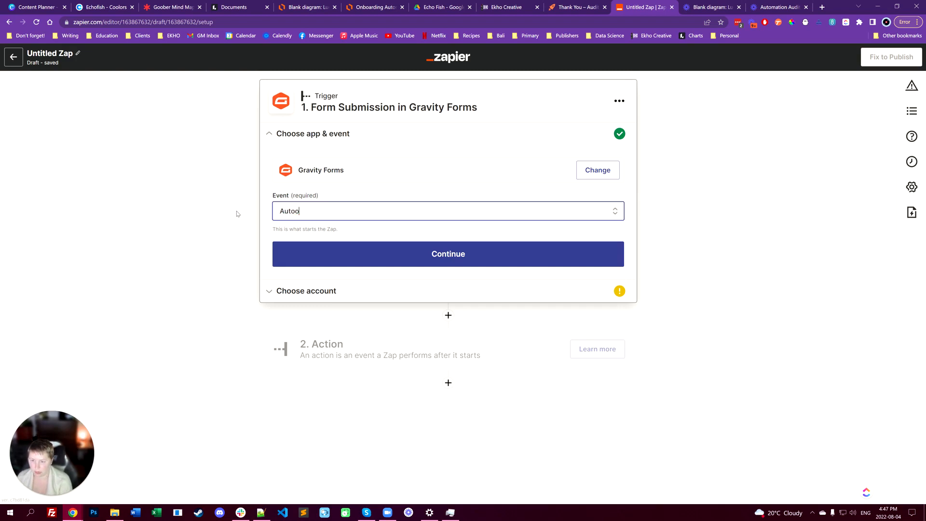
type("mation Audit Form Submissioon")
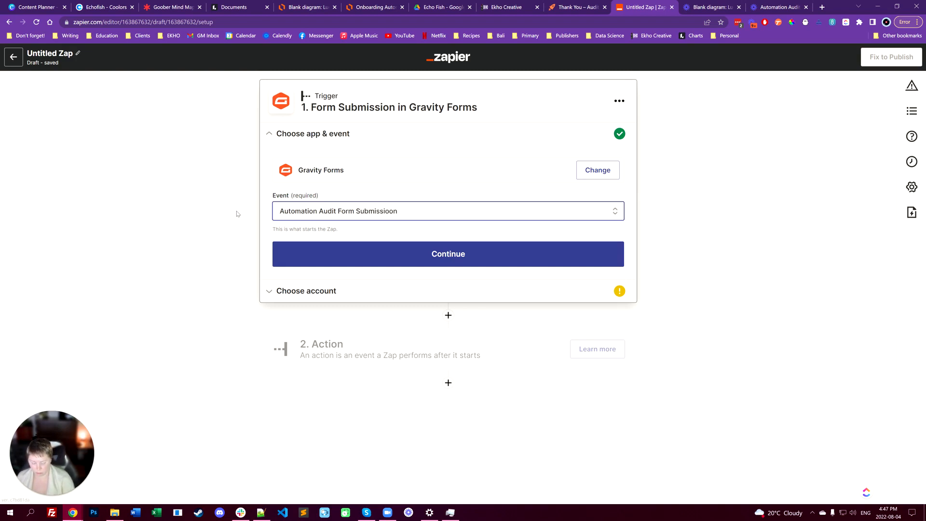
key("Left")
key("BackSpace")
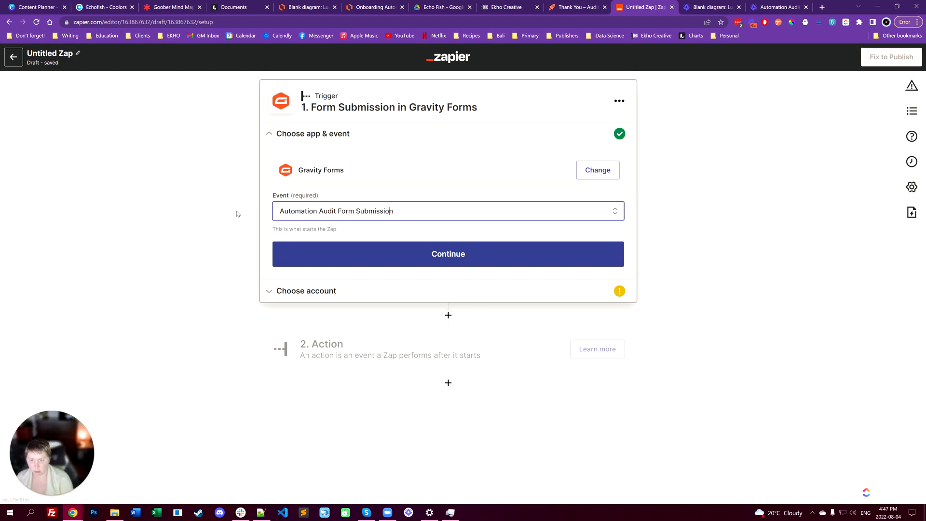
left_click(393, 252)
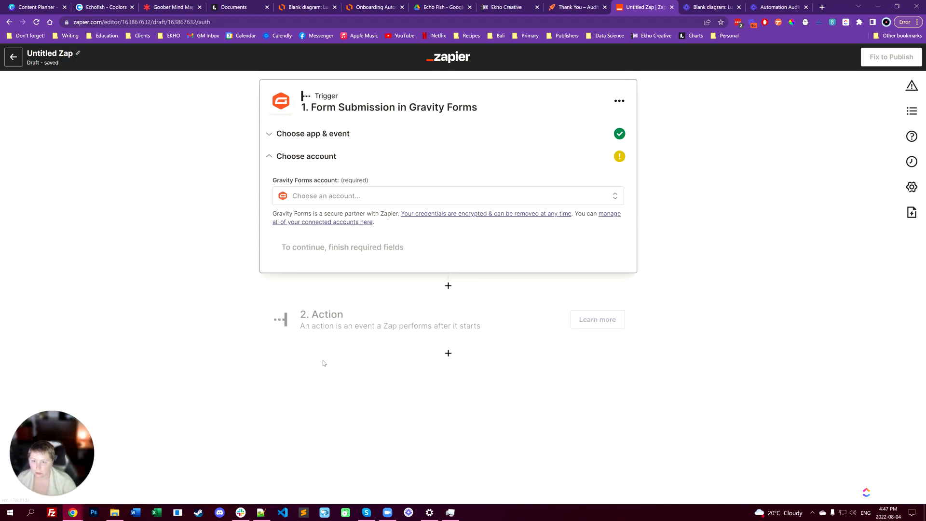
left_click(335, 193)
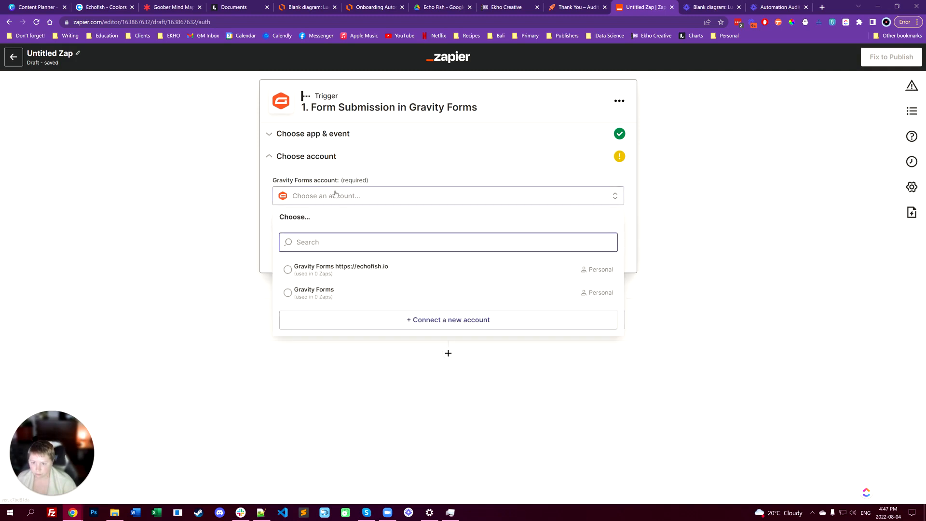
left_click(345, 274)
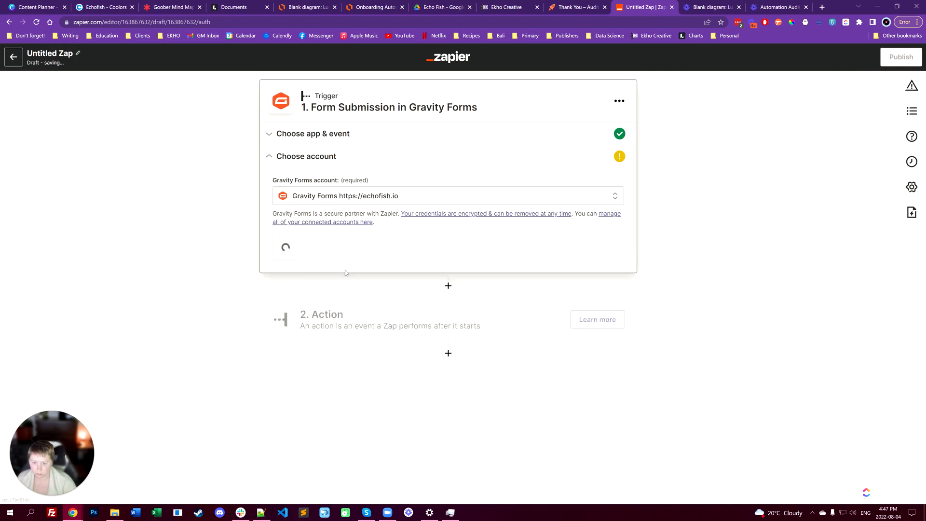
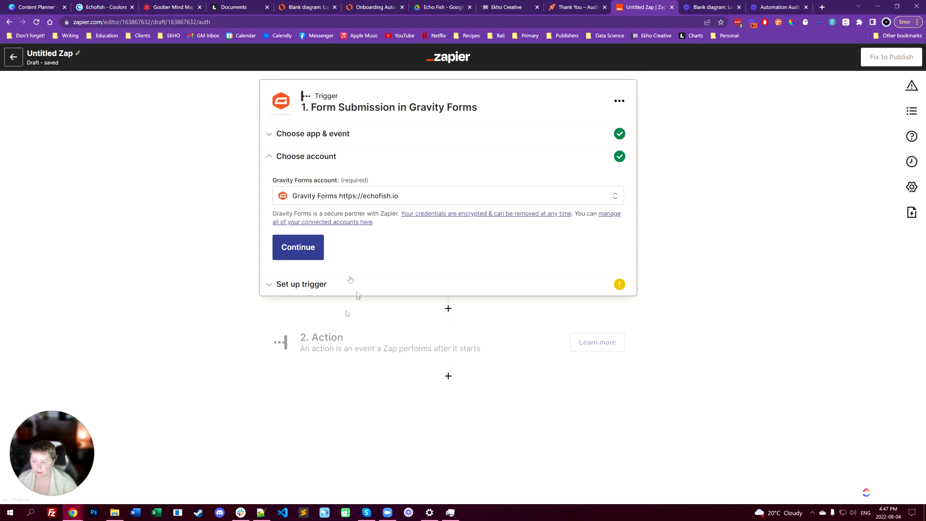
left_click(308, 254)
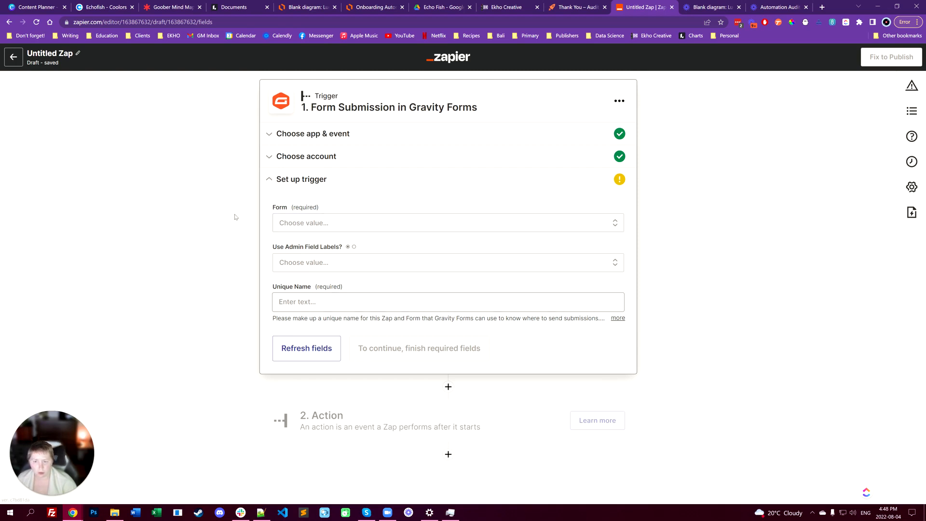
- Set the trigger's form to Automation Audit Request (3) and Use Admin Field Labels to False
left_click(321, 225)
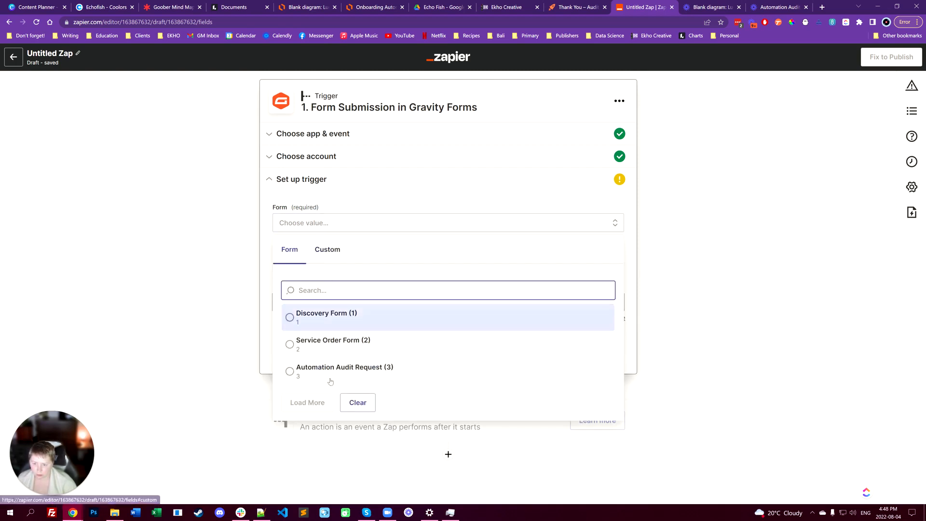
left_click(340, 374)
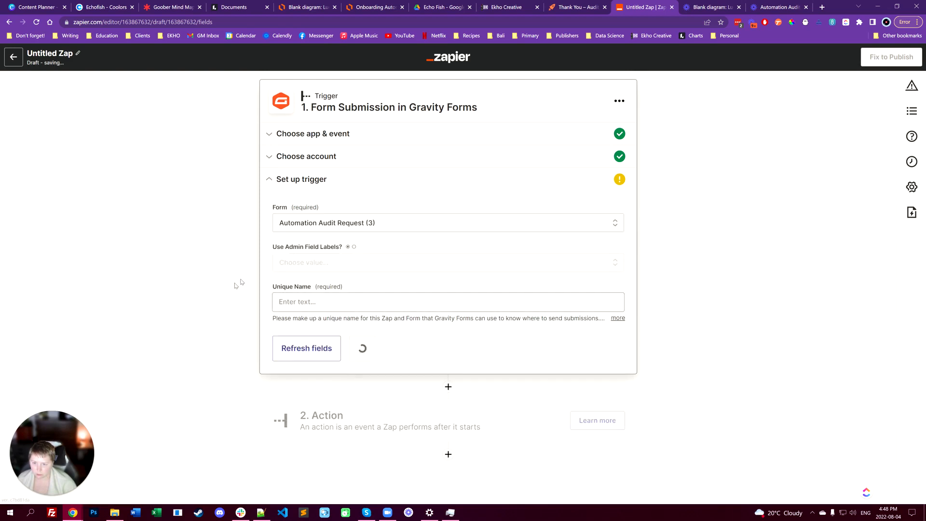
left_click(324, 265)
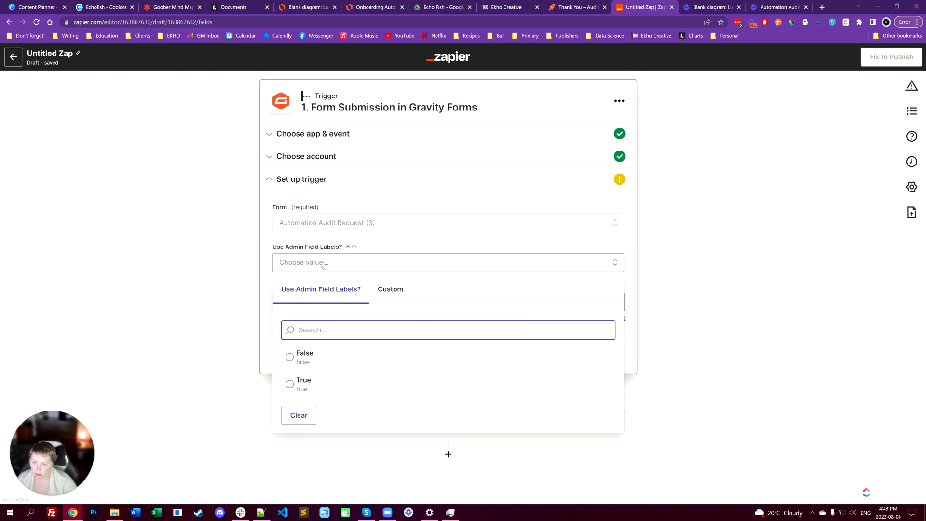
left_click(299, 360)
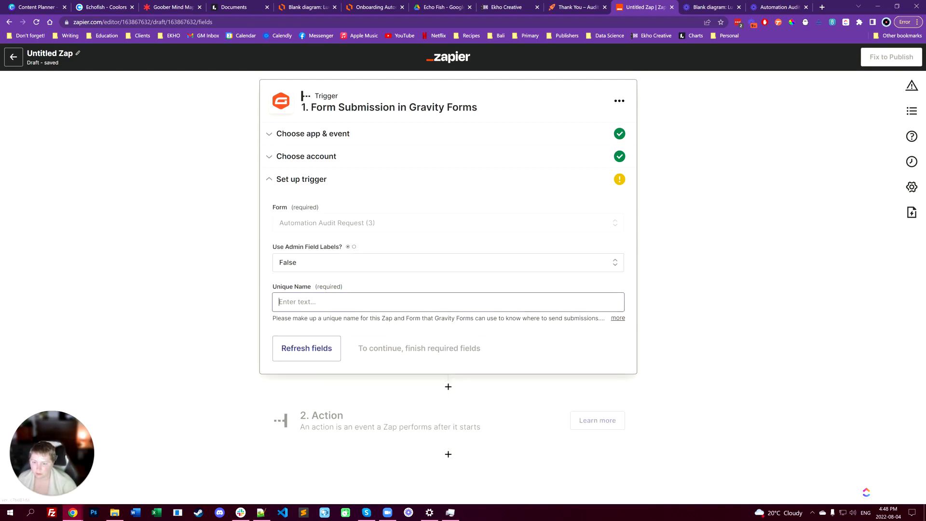
- Enter "Automation Audit Form Submit" as the trigger's unique name and continue to the trigger test
left_click(279, 301)
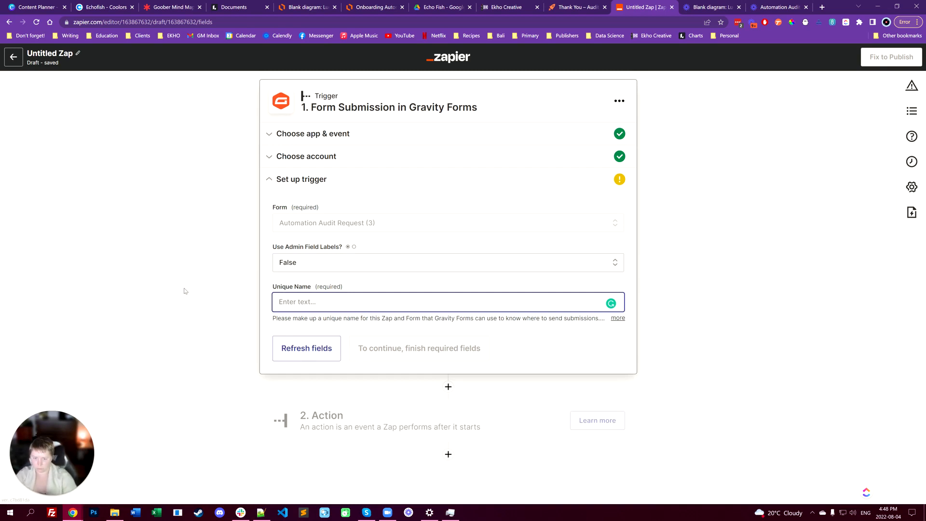
type("Autom")
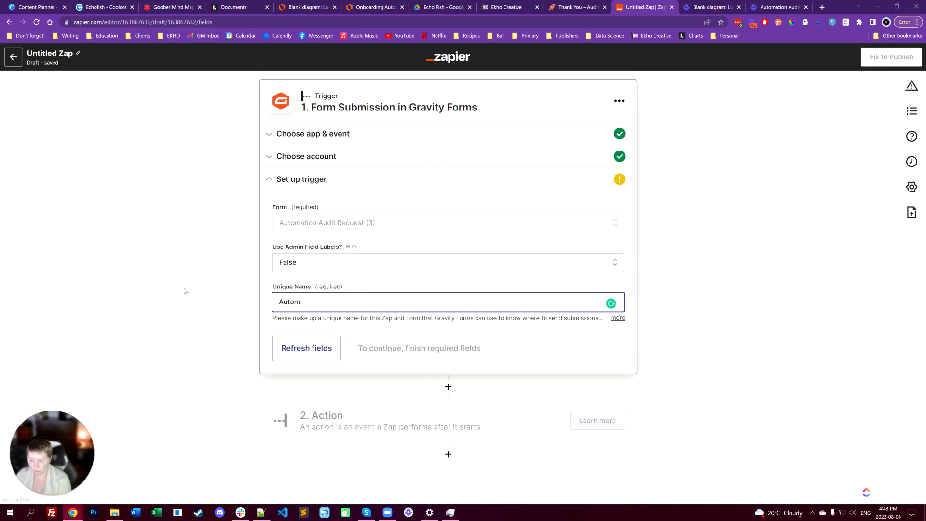
type("ation Au")
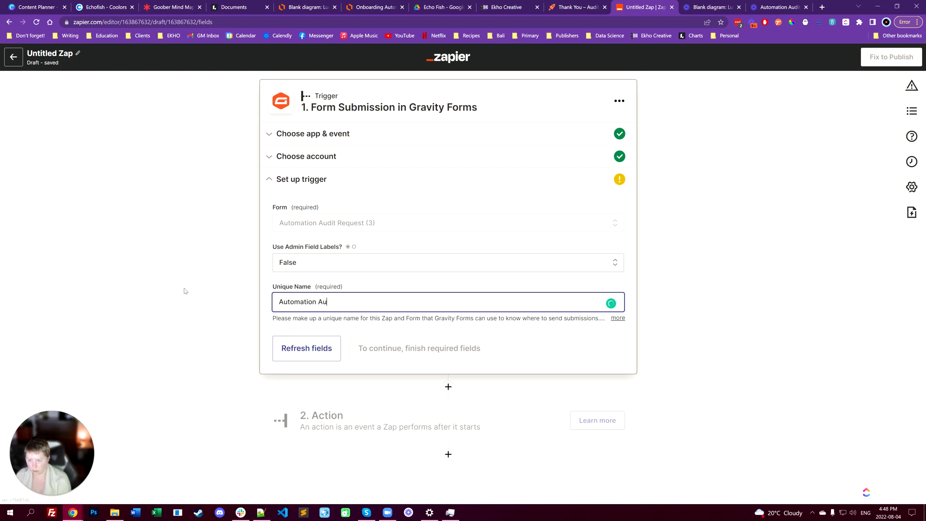
type("dit From")
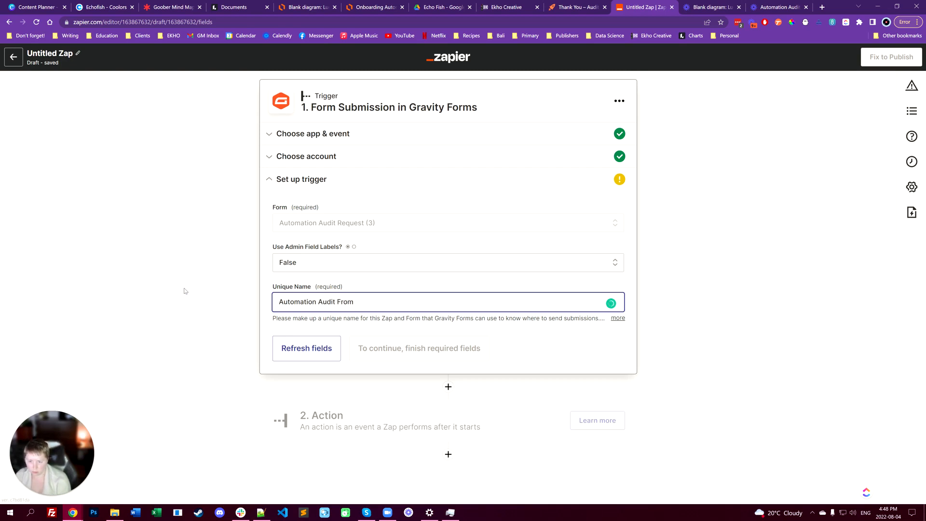
key("BackSpace")
key("BackSpace")
key("BackSpace")
type("orm Sub")
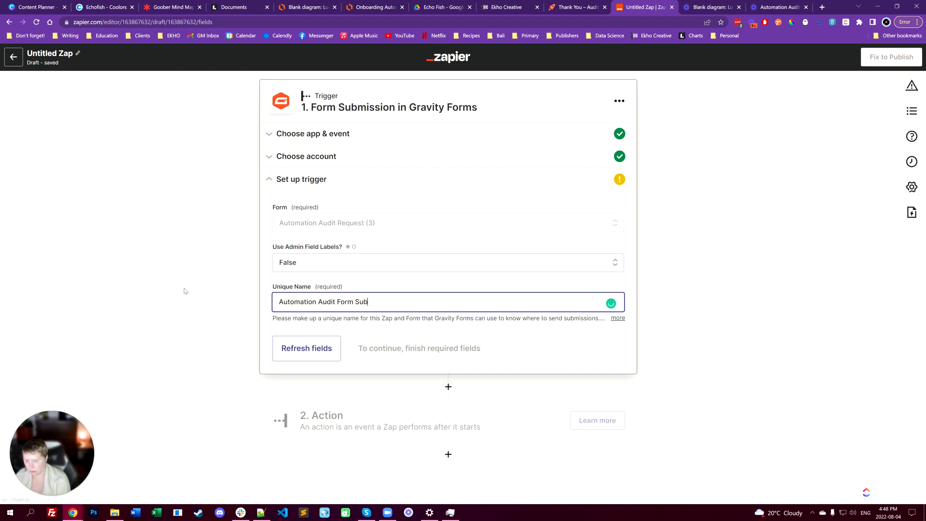
type("mit")
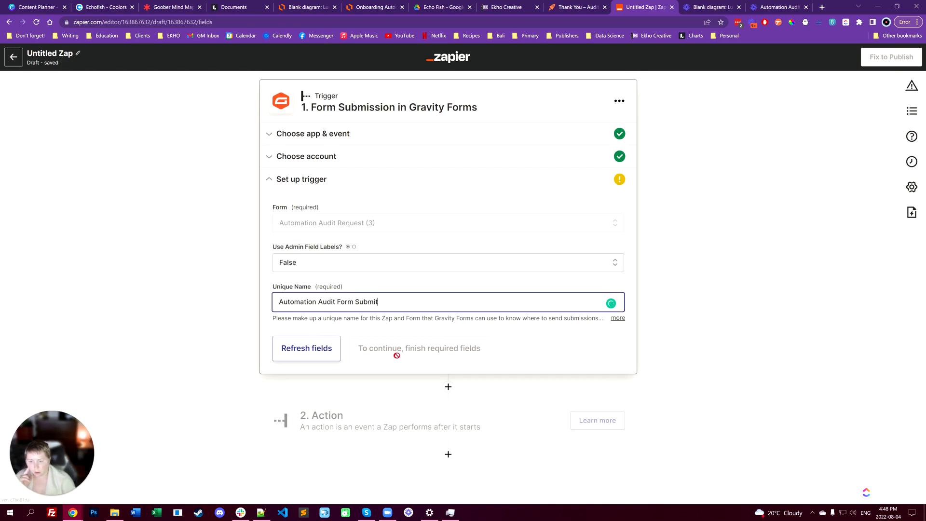
left_click(527, 354)
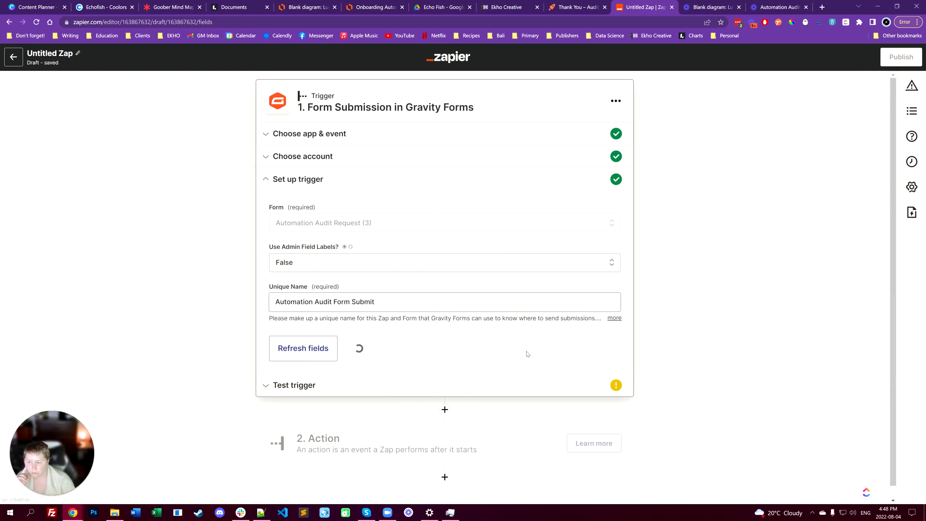
left_click(367, 351)
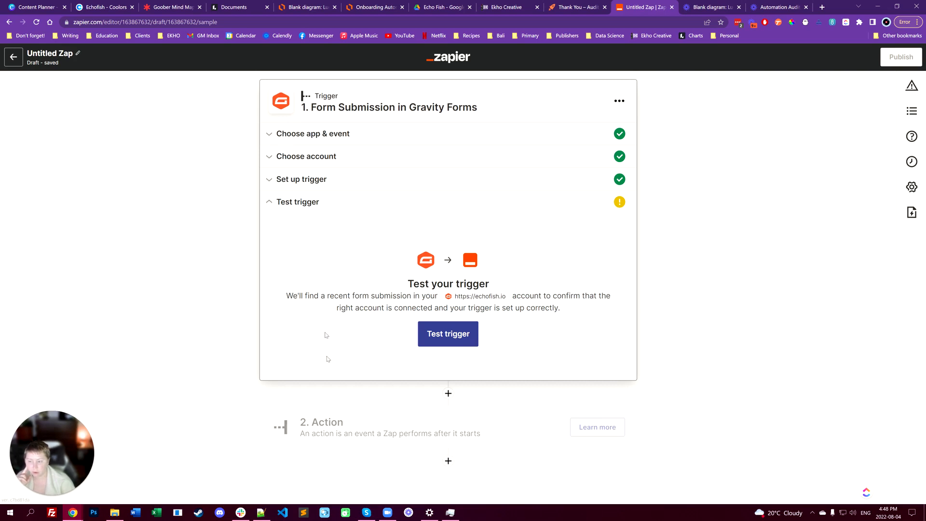
- Test the Gravity Forms trigger, review the sample submission's fields, and continue to the action step
left_click(439, 334)
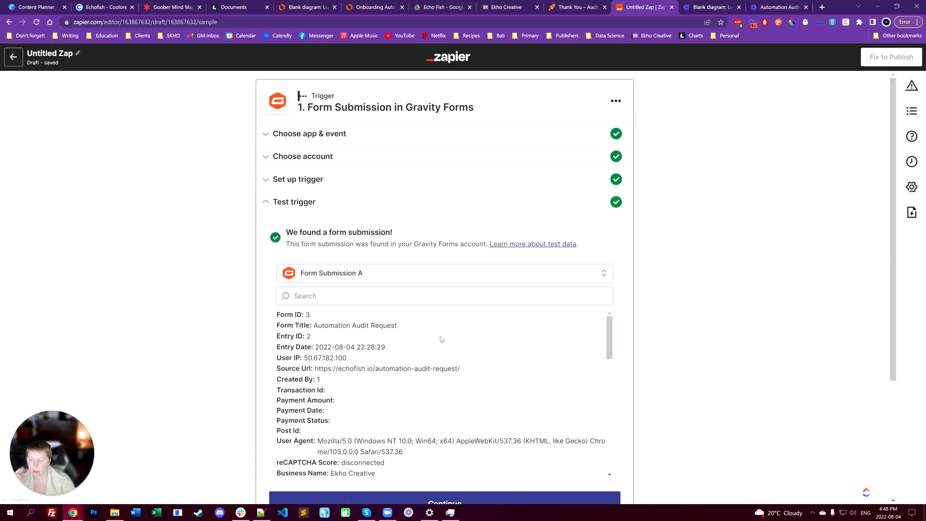
scroll(356, 335, "down", 1)
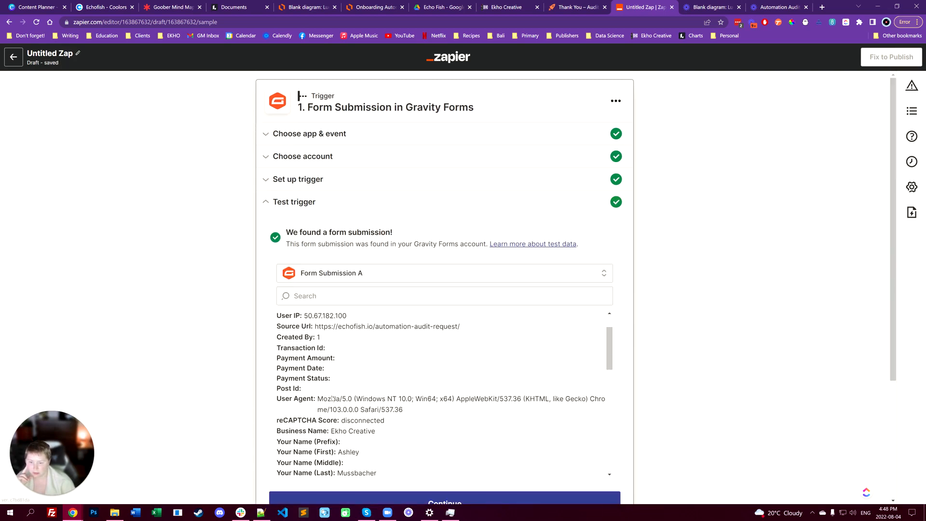
scroll(370, 398, "down", 2)
scroll(337, 367, "down", 10)
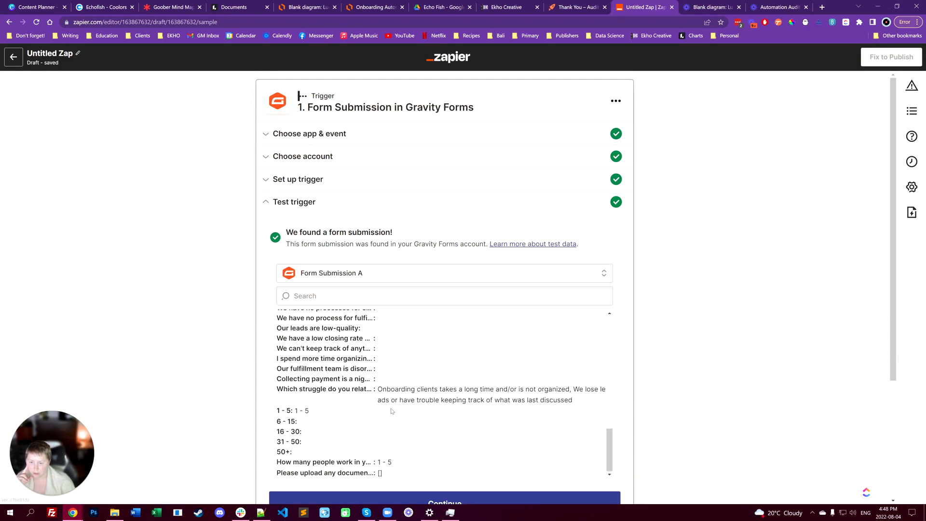
scroll(391, 411, "down", 3)
left_click(436, 387)
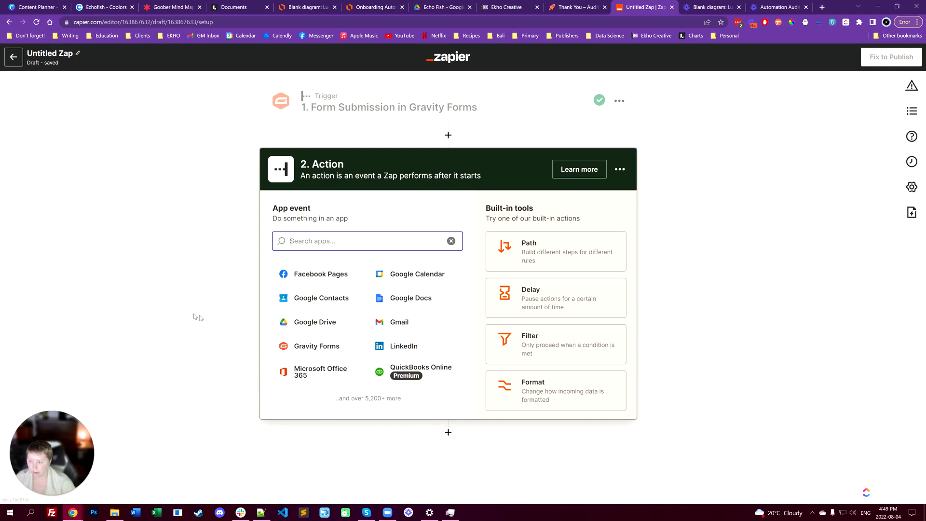
- Choose LeadConnector as the action app with the Add/Update Opportunity event
type("lead")
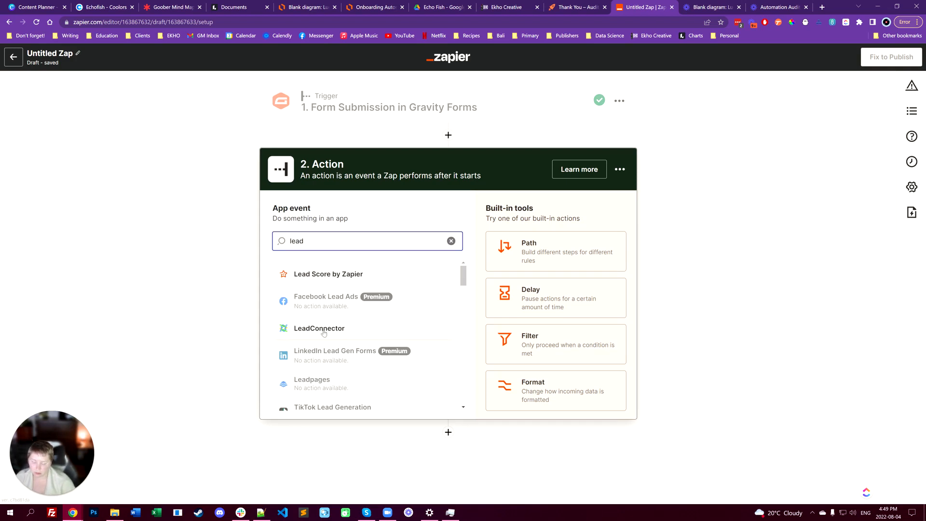
left_click(323, 331)
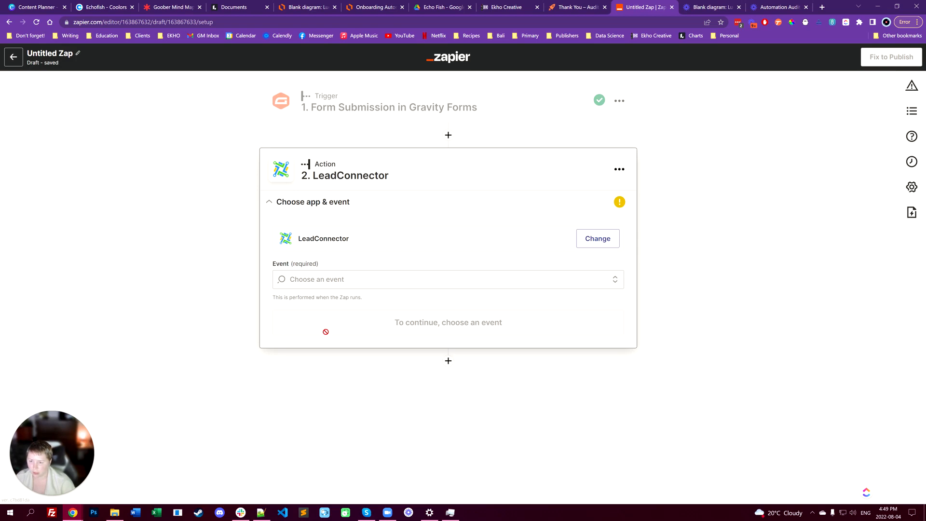
left_click(280, 280)
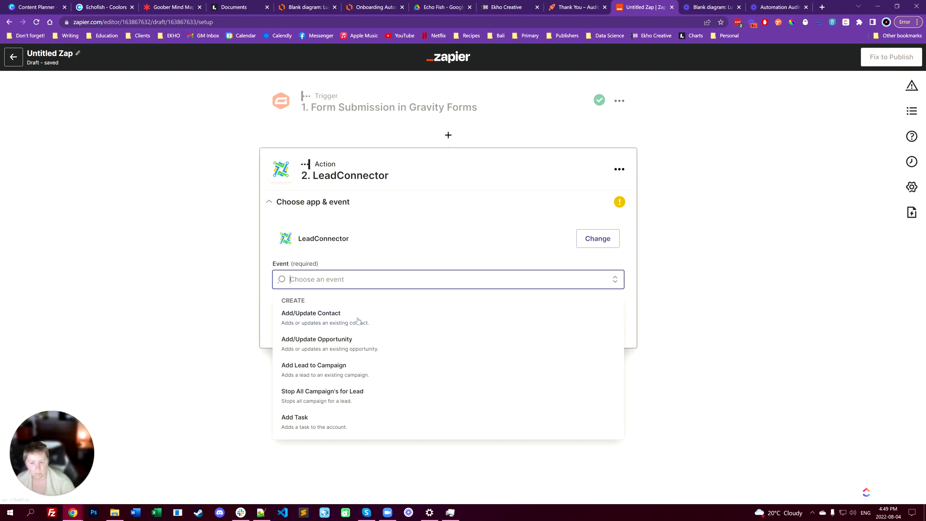
left_click(339, 349)
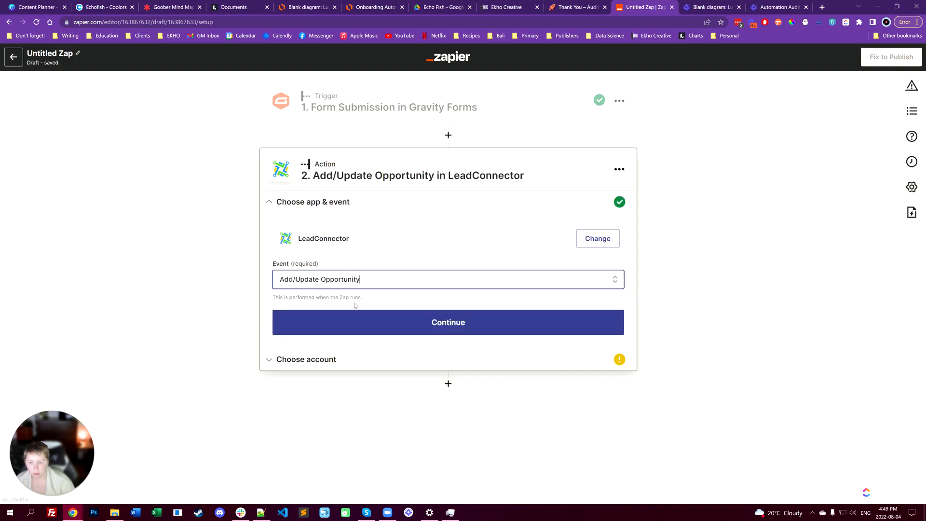
left_click(413, 322)
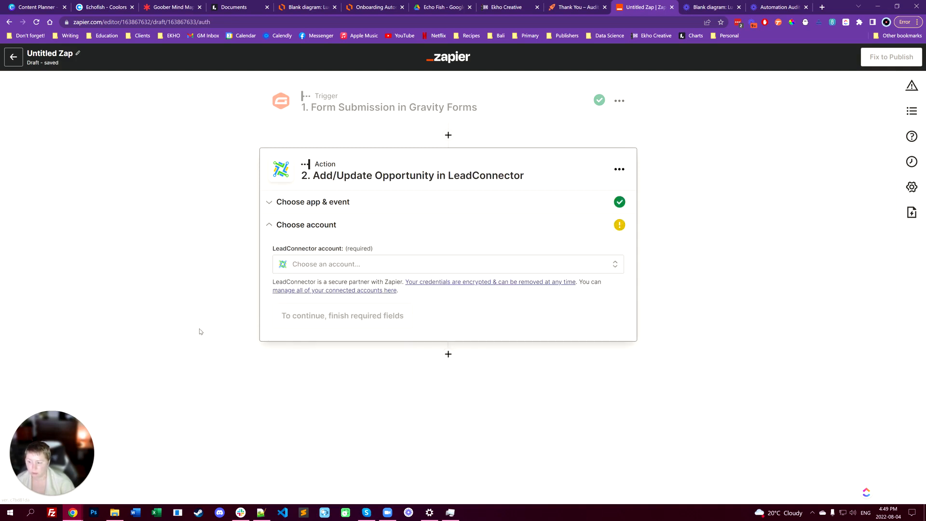
- Select the existing LeadConnector account for the action and continue to the action setup
left_click(302, 266)
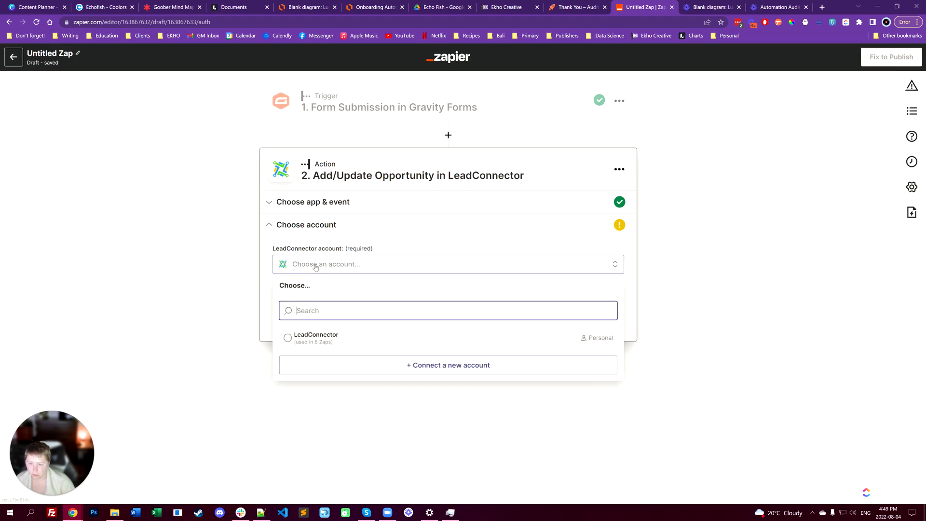
left_click(305, 337)
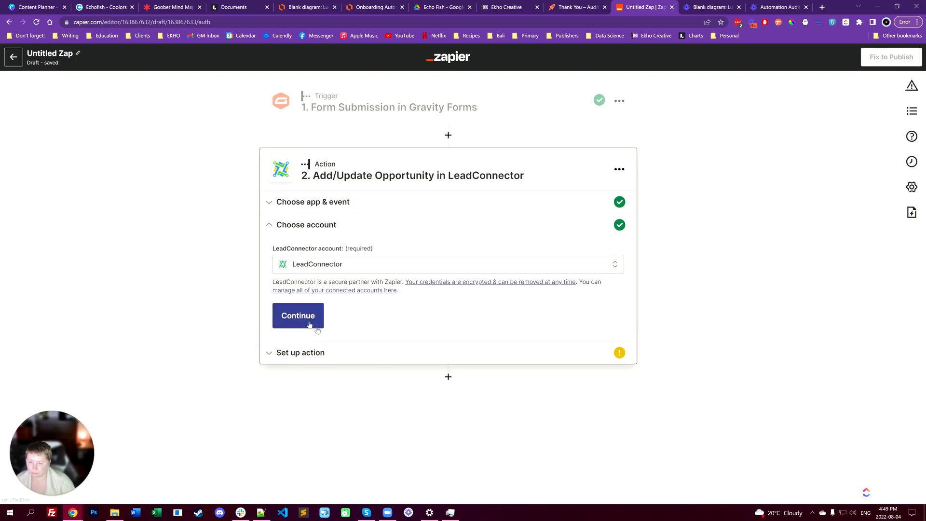
left_click(309, 324)
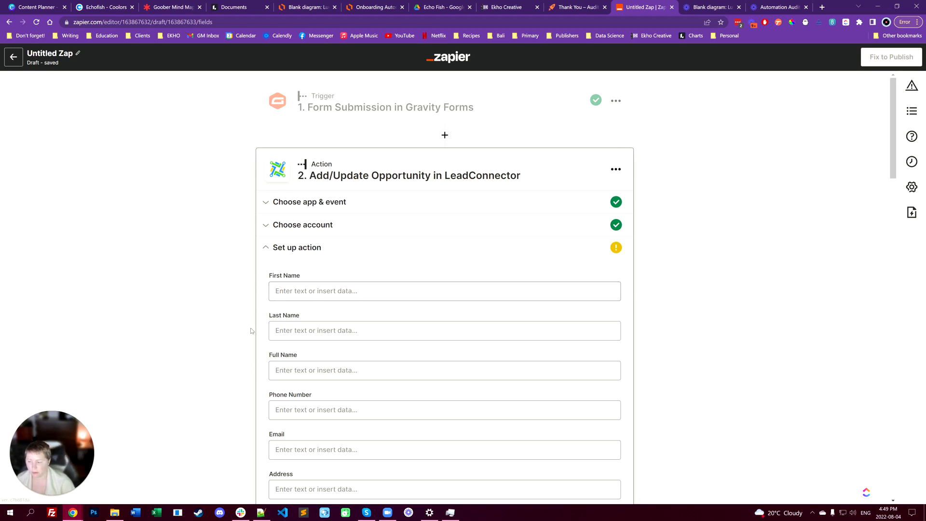
- Map the action's First Name field to Your Name First from the Gravity Forms submission
scroll(250, 331, "down", 1)
scroll(248, 327, "up", 1)
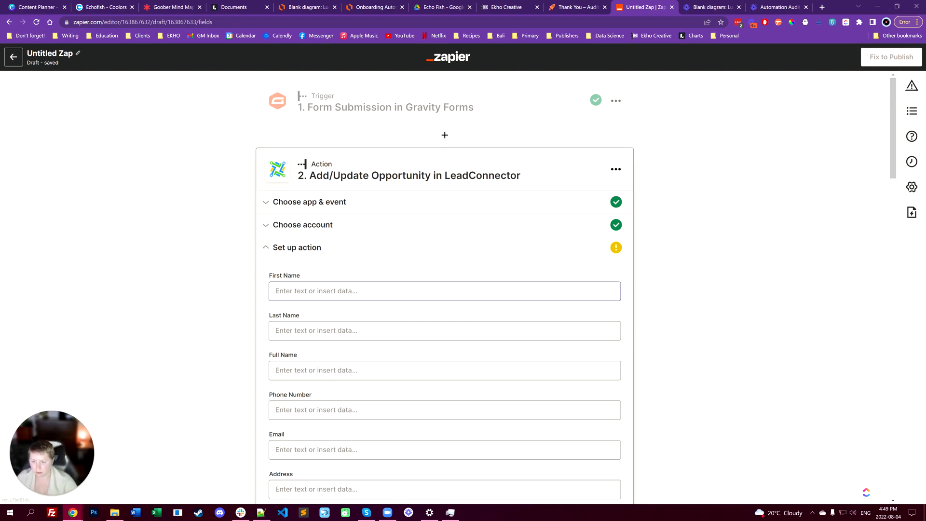
left_click(313, 291)
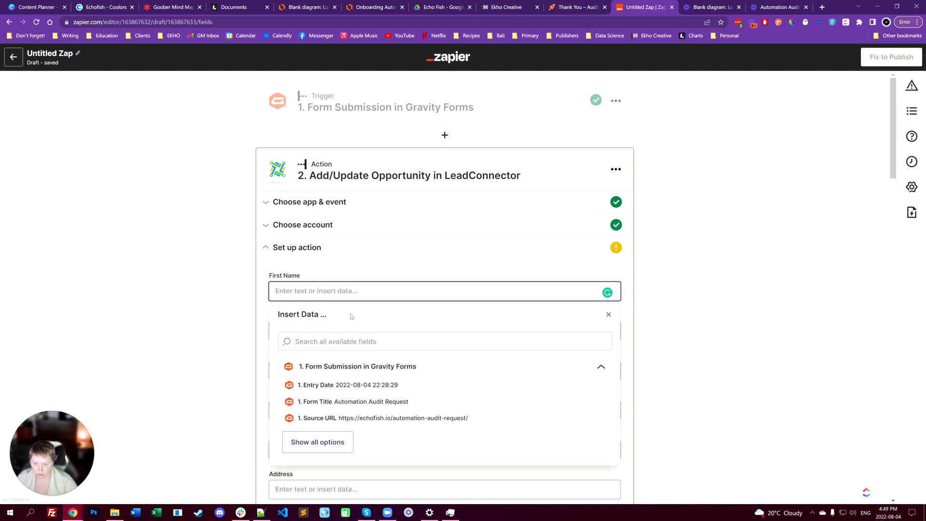
left_click(316, 448)
scroll(409, 290, "down", 3)
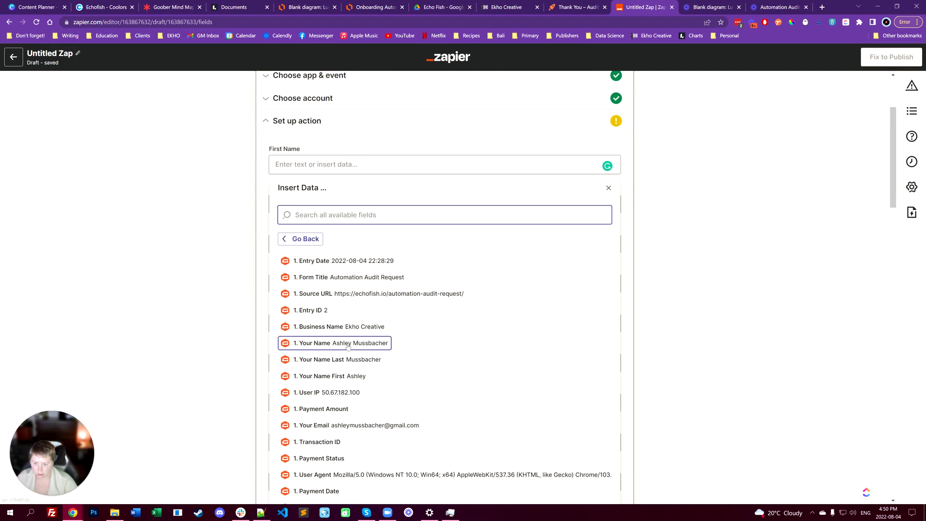
left_click(314, 379)
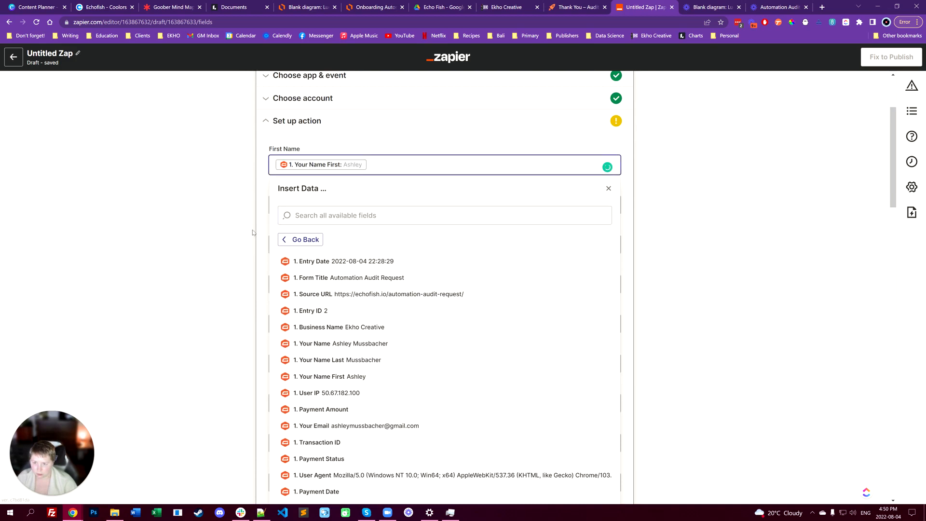
left_click(261, 210)
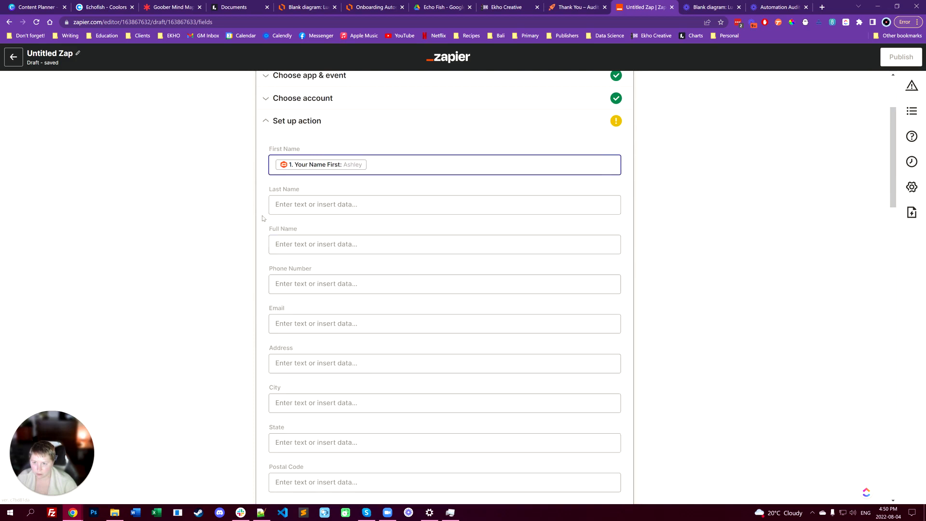
- Map the action's Last Name field to Your Name Last from the Gravity Forms submission
left_click(285, 205)
left_click(318, 356)
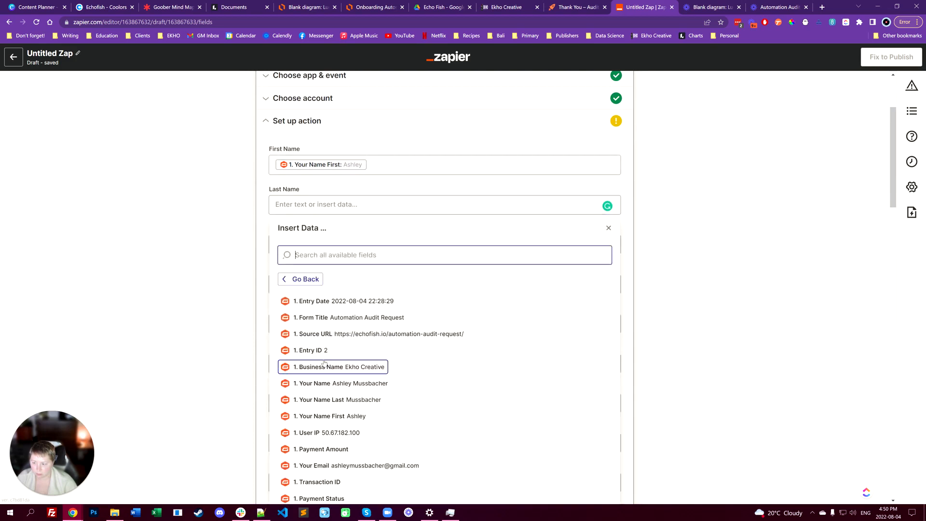
left_click(340, 400)
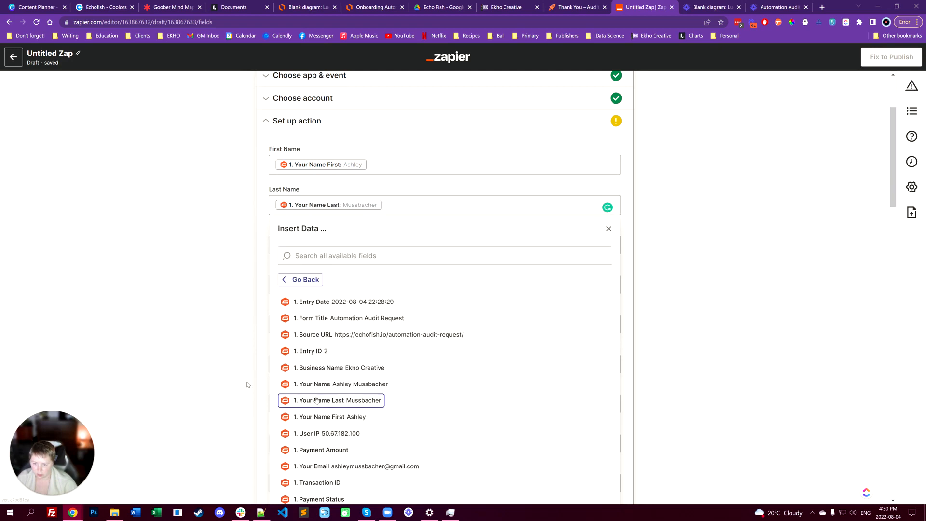
left_click(262, 251)
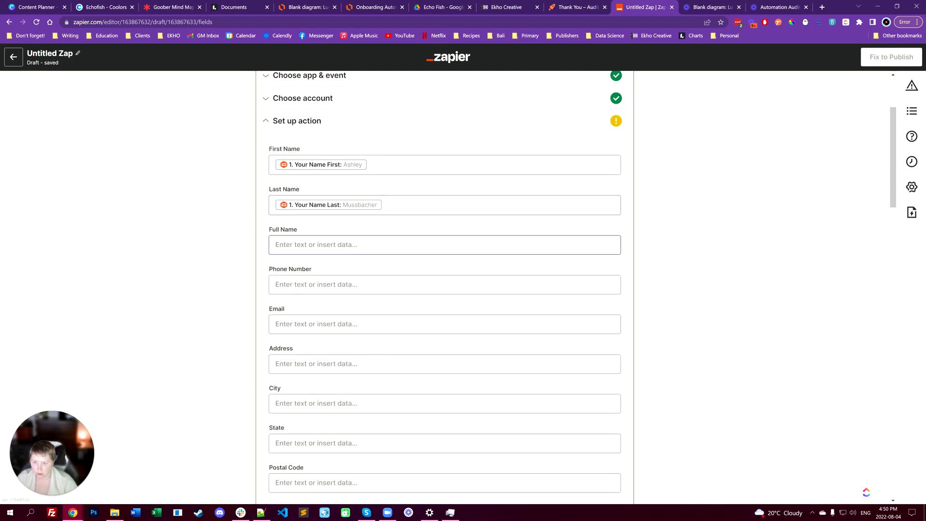
- Map the action's Full Name field to Your Name from the Gravity Forms submission
left_click(338, 245)
left_click(321, 393)
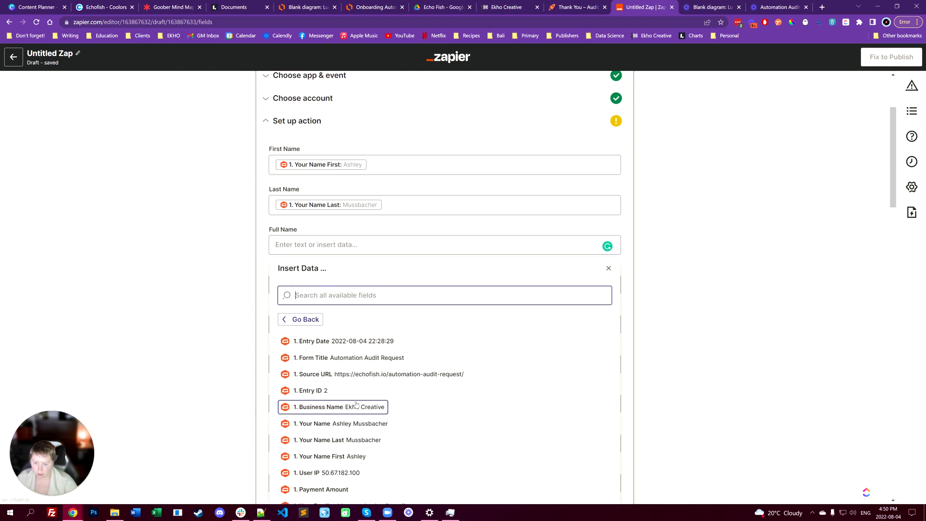
left_click(354, 425)
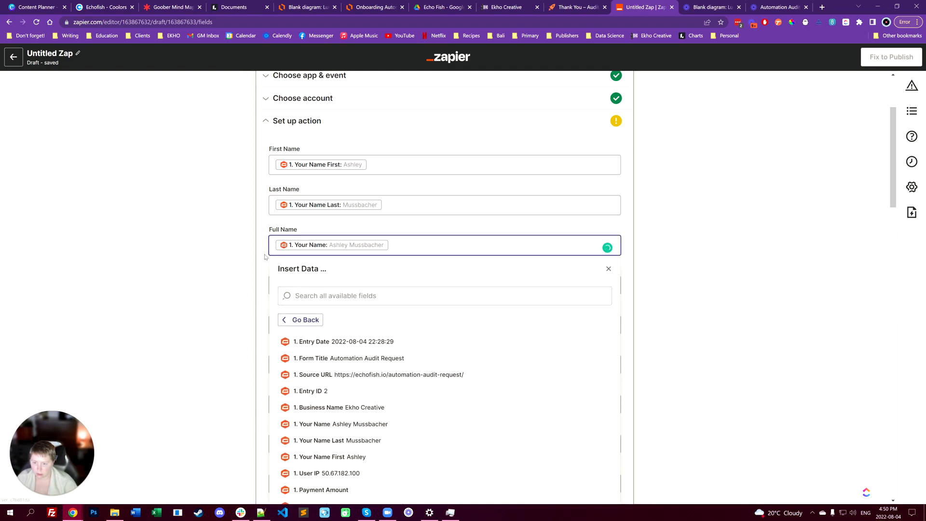
left_click(266, 275)
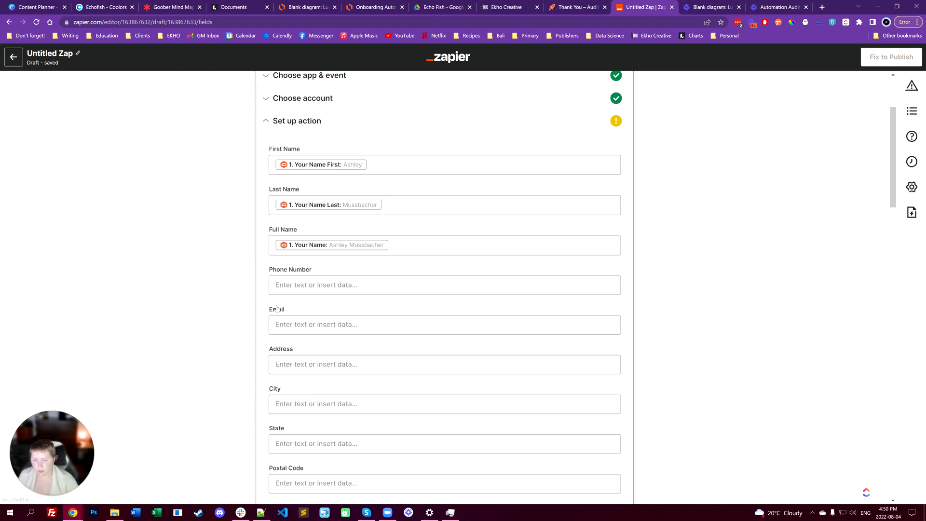
- Map the action's Phone Number field to Your Phone from the Gravity Forms submission
left_click(342, 285)
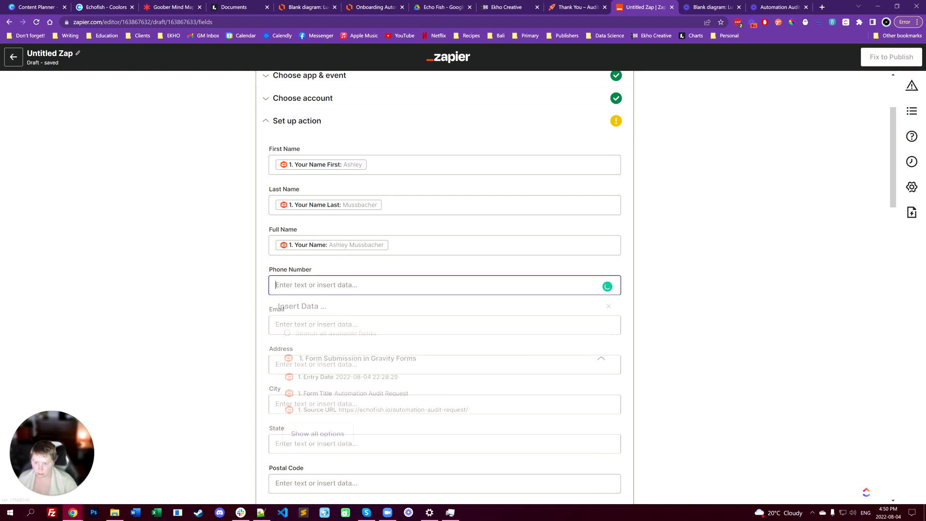
left_click(309, 435)
scroll(384, 405, "down", 2)
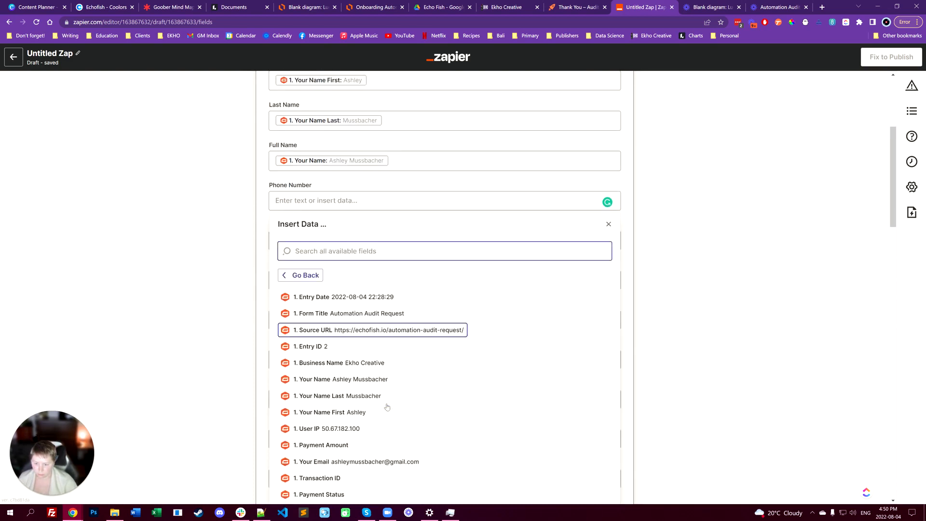
scroll(387, 406, "down", 1)
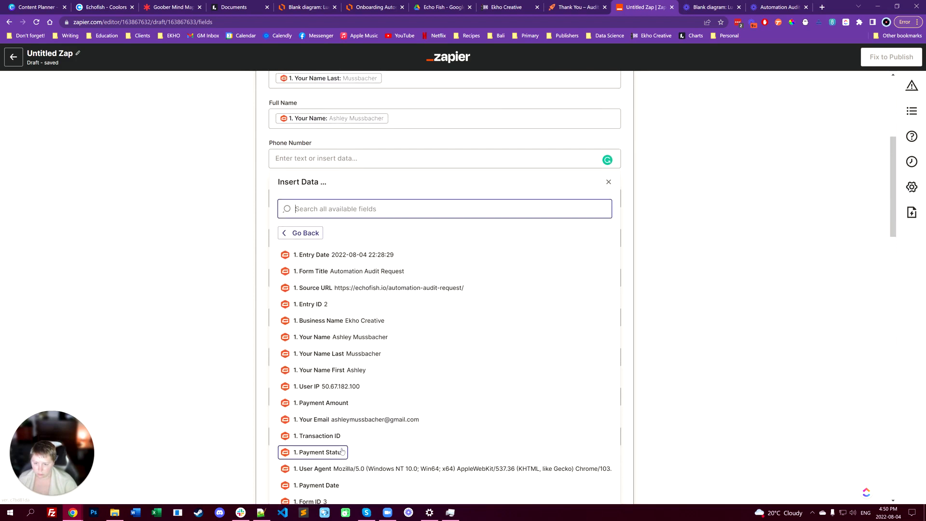
scroll(366, 426, "down", 5)
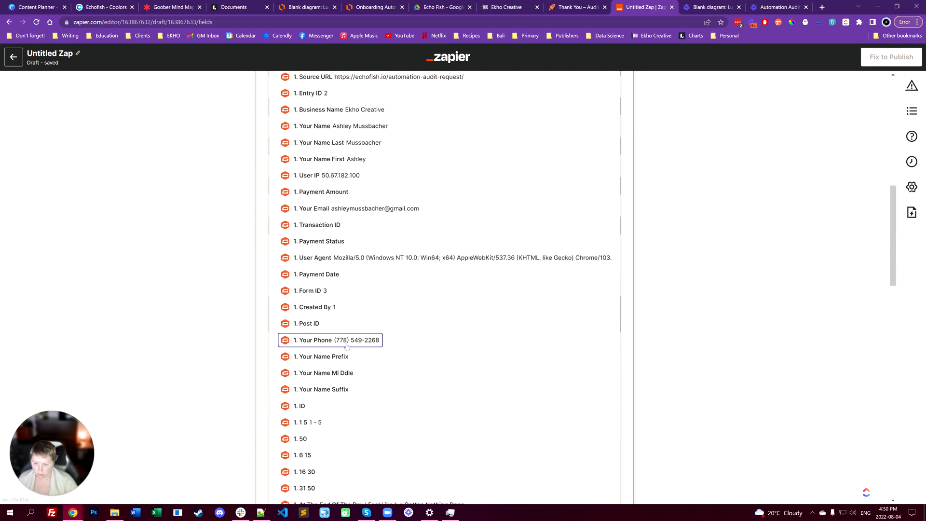
left_click(335, 341)
left_click(263, 318)
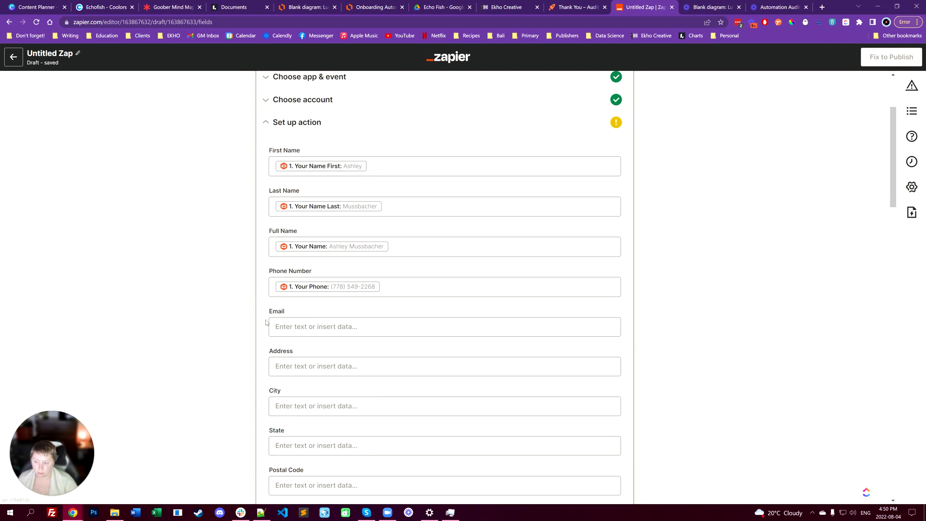
- Map the action's Email field to Your Email from the Gravity Forms submission
left_click(290, 327)
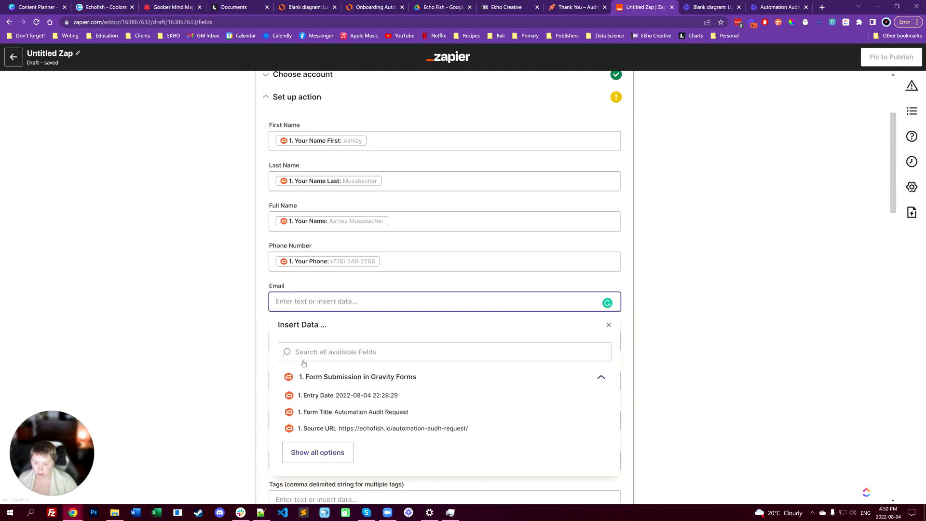
scroll(303, 363, "down", 2)
left_click(303, 361)
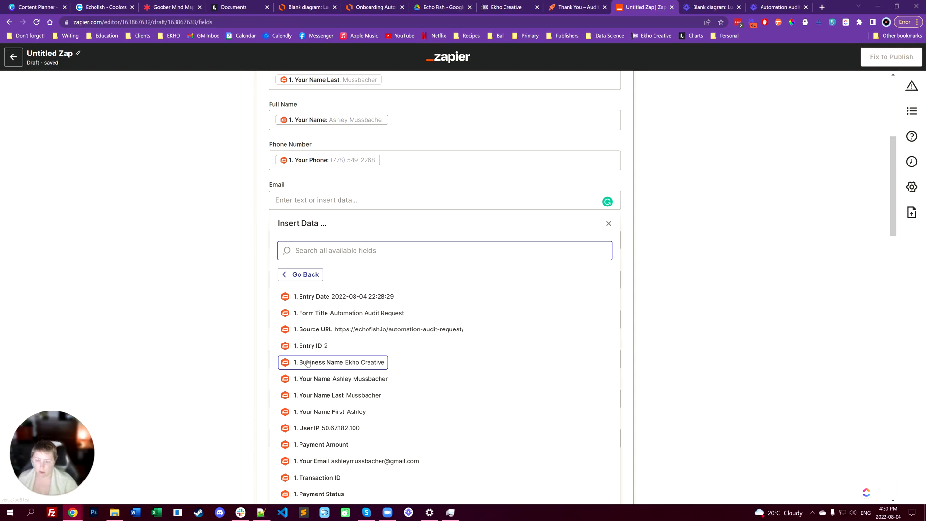
scroll(413, 356, "down", 3)
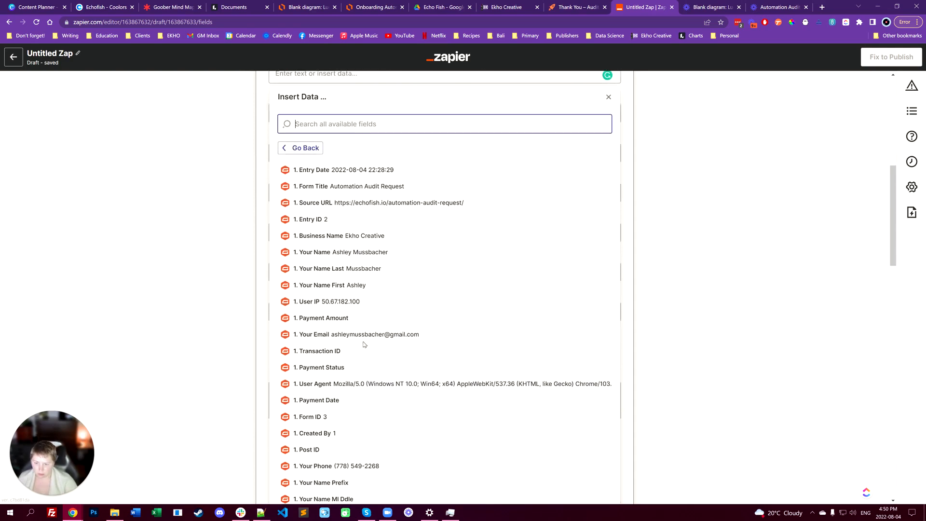
scroll(362, 342, "down", 2)
scroll(362, 341, "up", 2)
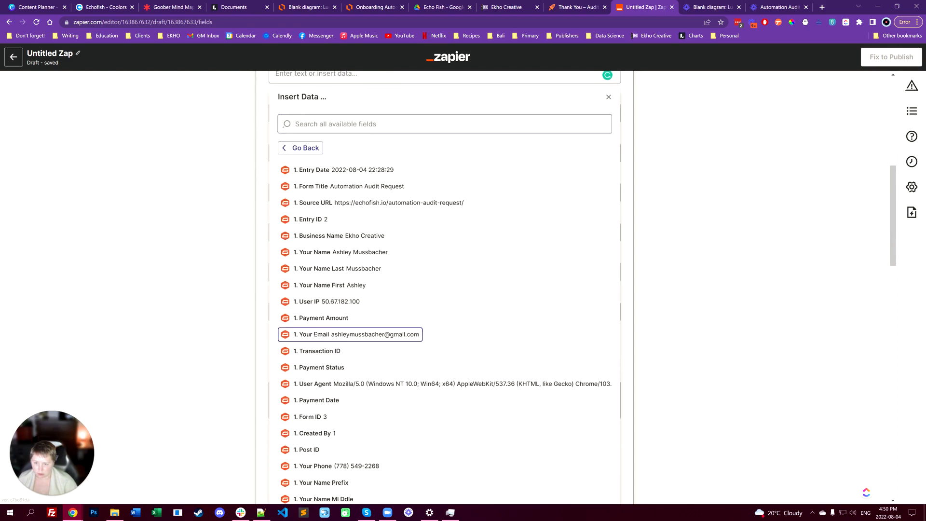
left_click(314, 335)
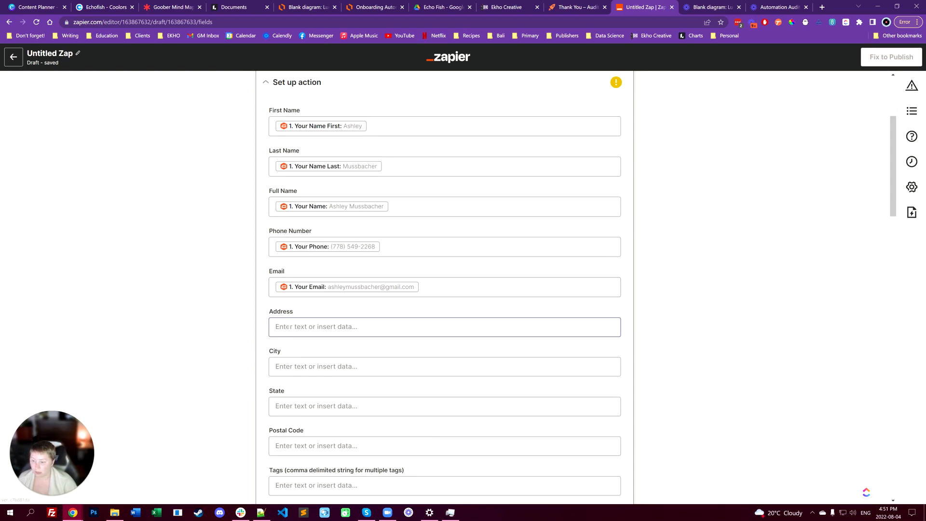
- Map the action's Address field to the full Business Address from the Gravity Forms submission
left_click(292, 327)
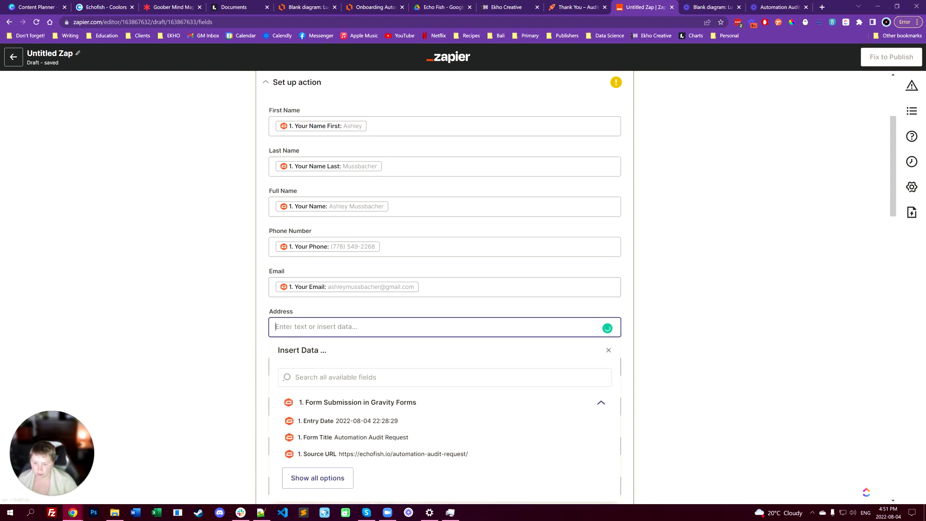
scroll(333, 349, "down", 1)
left_click(320, 439)
scroll(440, 409, "down", 2)
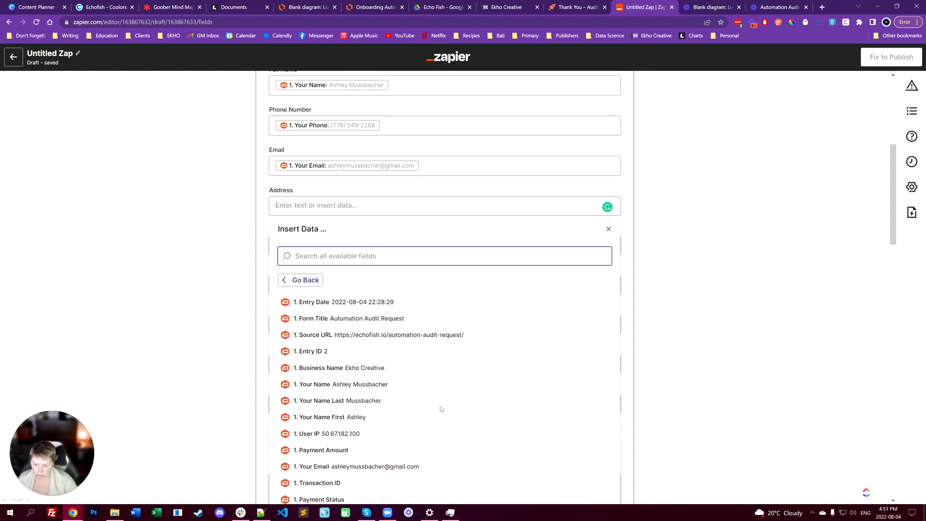
scroll(382, 389, "down", 2)
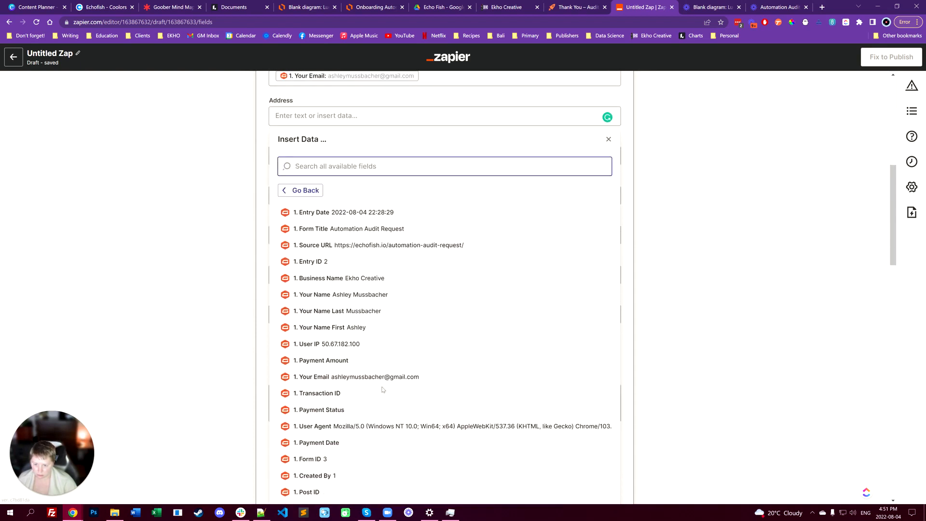
scroll(381, 401, "down", 1)
scroll(380, 408, "down", 5)
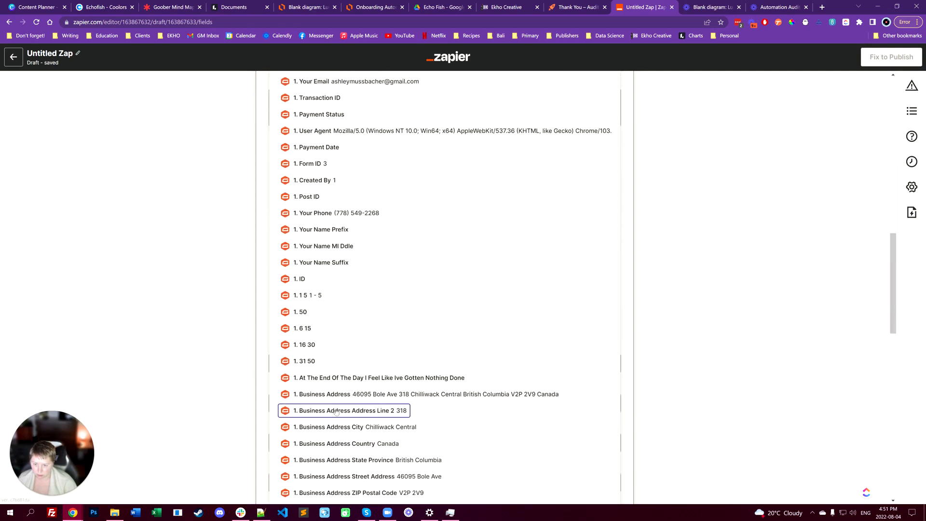
left_click(338, 394)
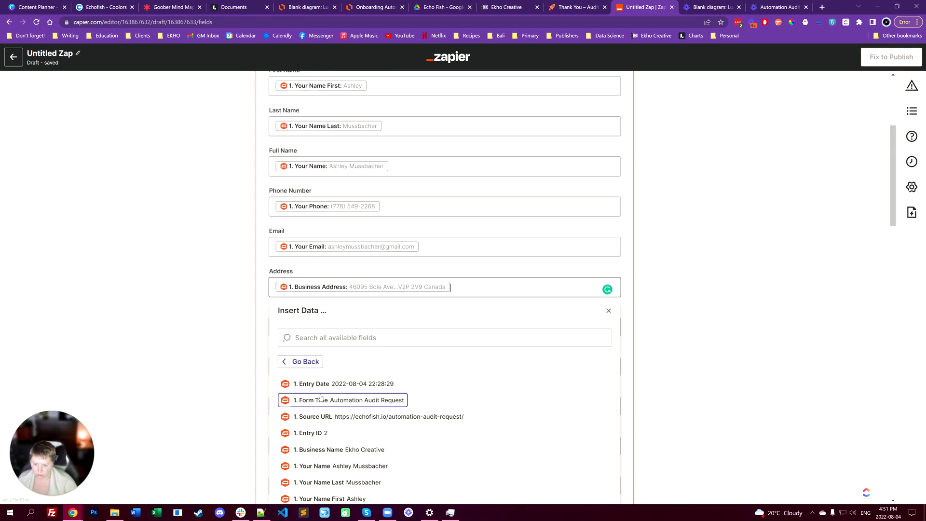
left_click(264, 347)
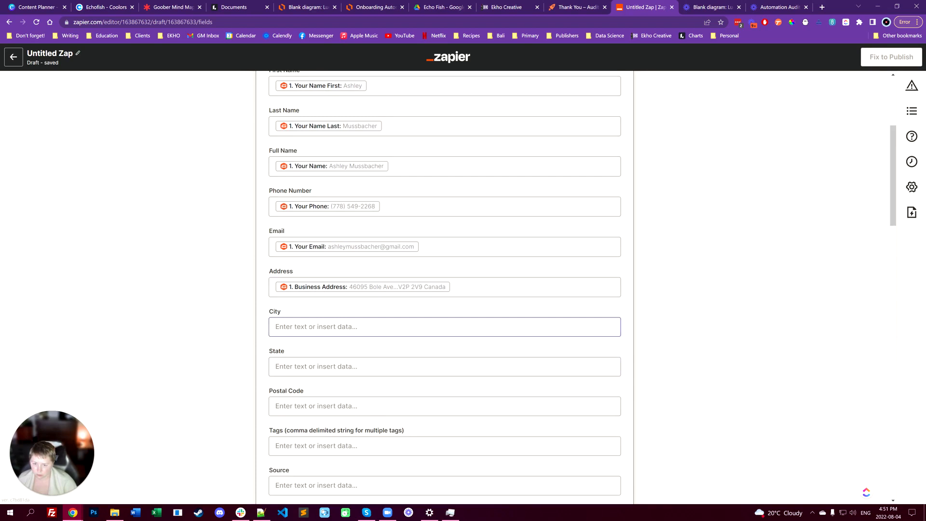
- Map the action's City field to Business Address City from the Gravity Forms submission
left_click(316, 478)
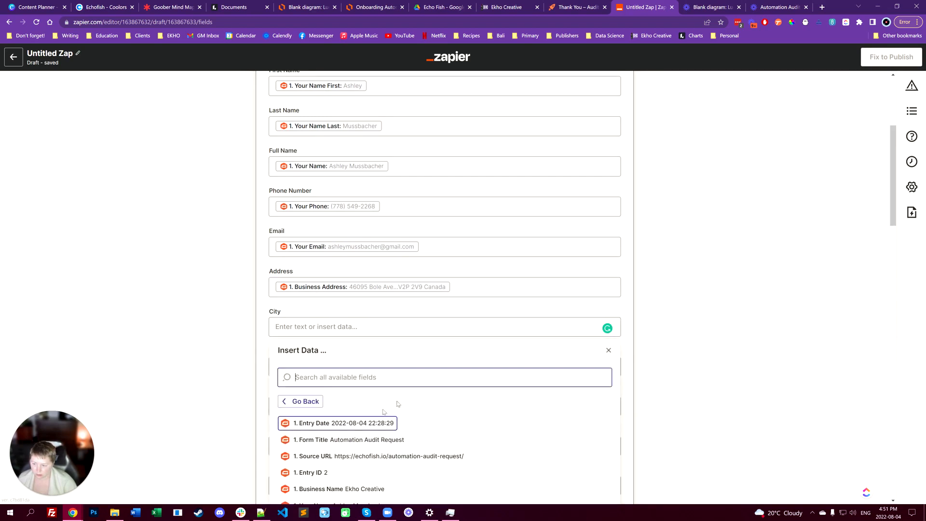
scroll(399, 415, "down", 5)
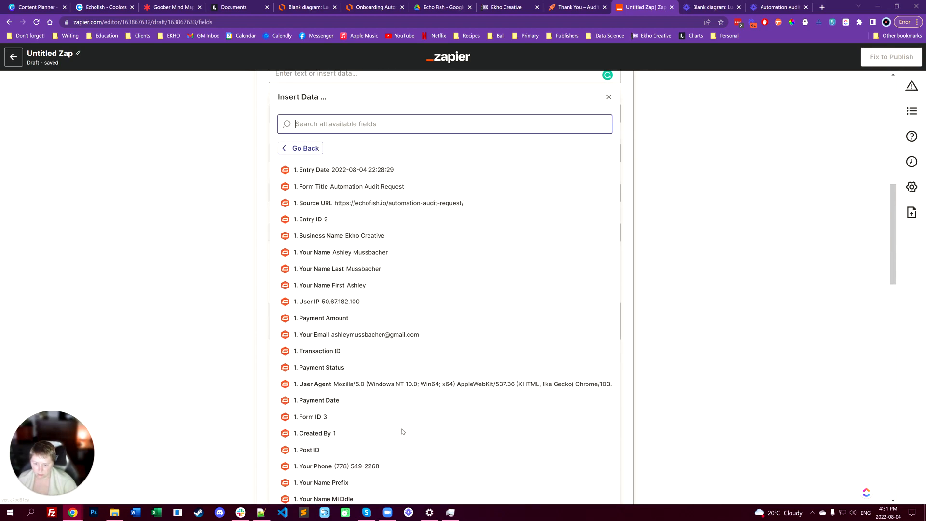
scroll(403, 431, "down", 7)
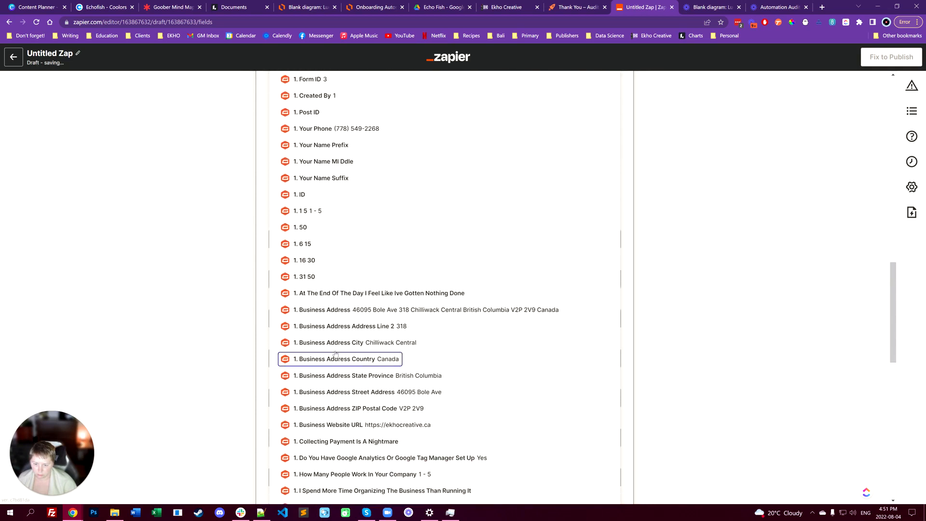
left_click(335, 343)
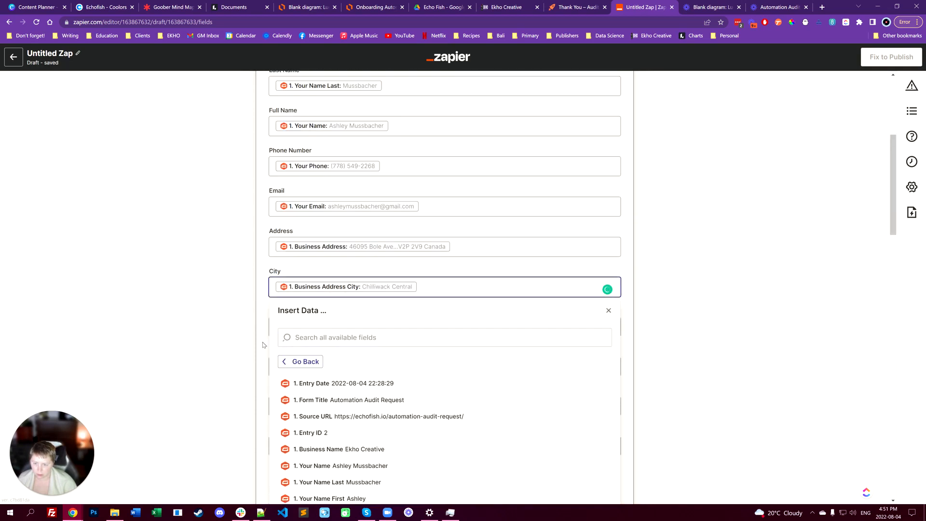
left_click(263, 346)
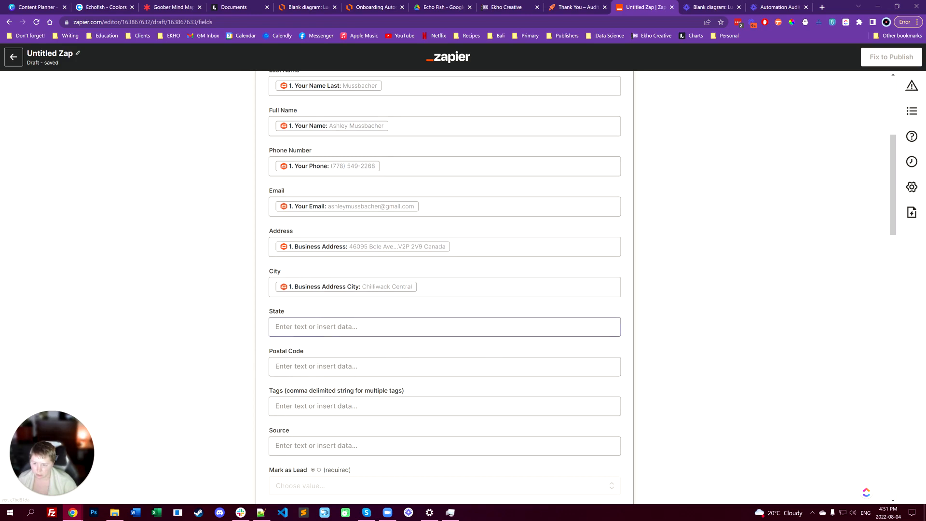
- Map the action's State field to Business Address State Province from the Gravity Forms submission
left_click(276, 326)
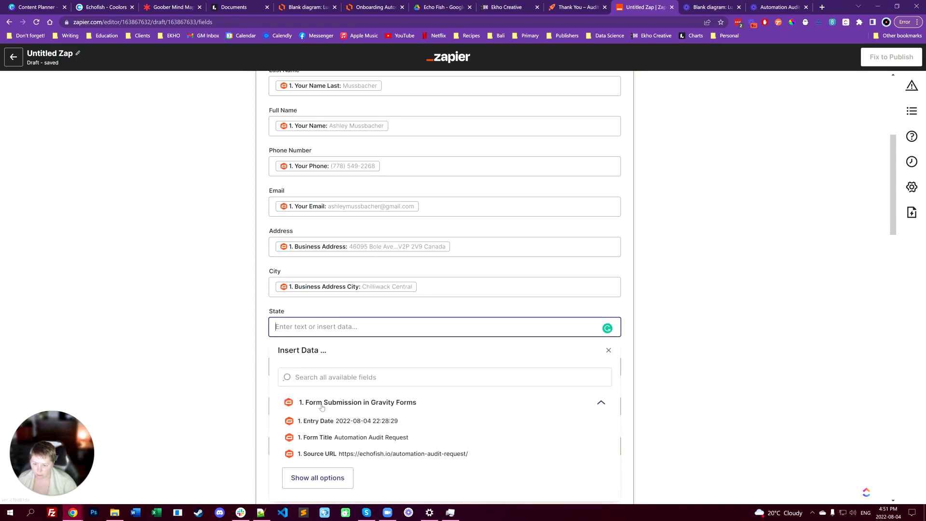
left_click(315, 477)
scroll(400, 402, "down", 4)
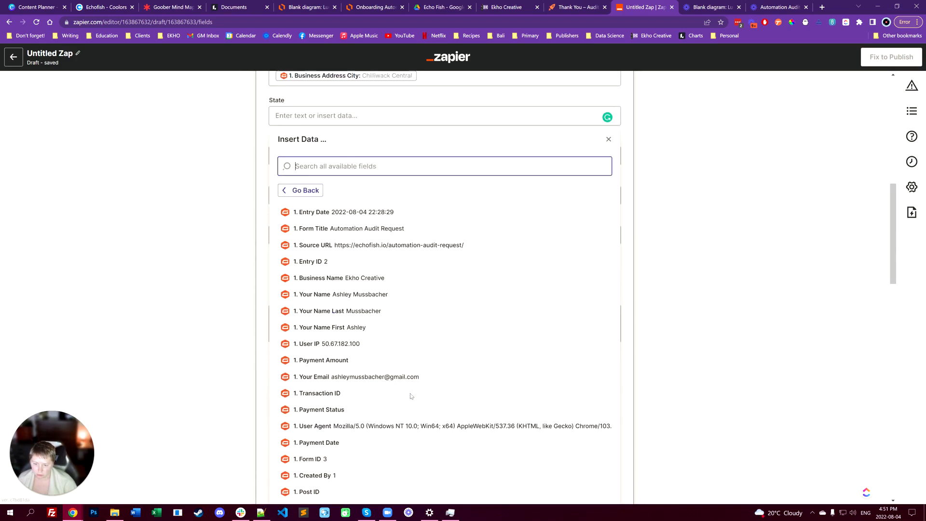
scroll(410, 403, "down", 3)
scroll(381, 389, "down", 3)
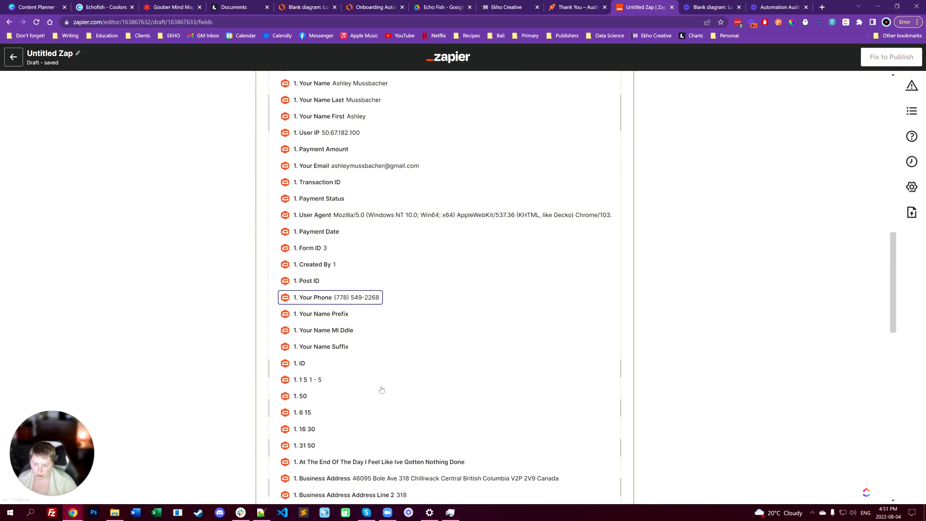
scroll(435, 407, "down", 2)
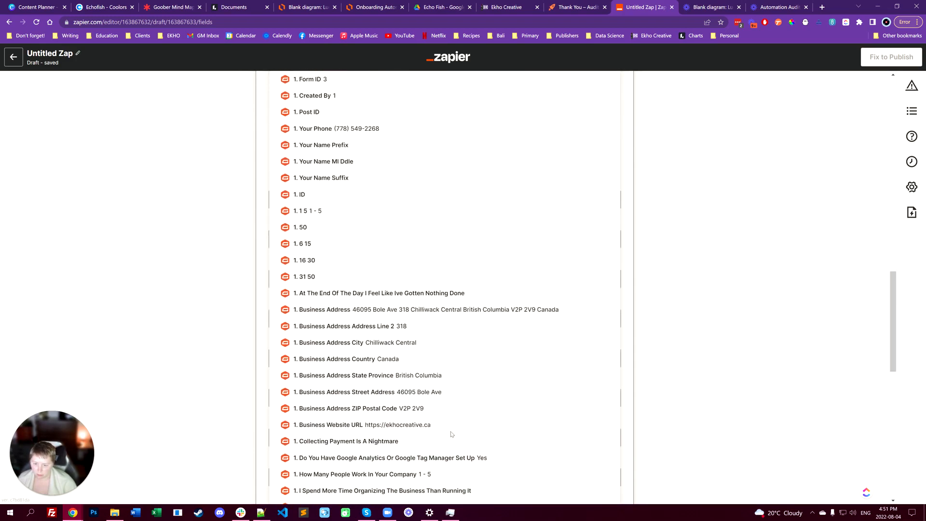
left_click(389, 375)
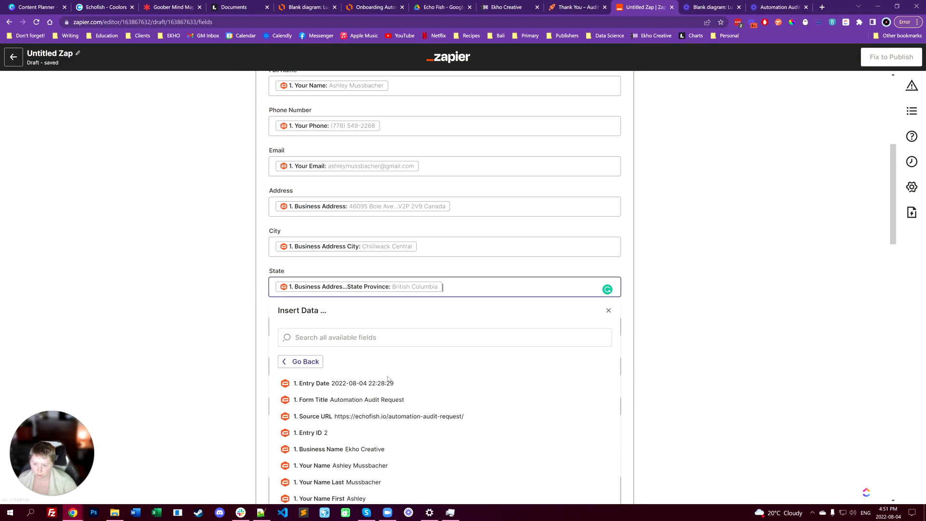
left_click(265, 371)
- Map the action's Postal Code field to Business Address ZIP Postal Code from the Gravity Forms submission
left_click(290, 326)
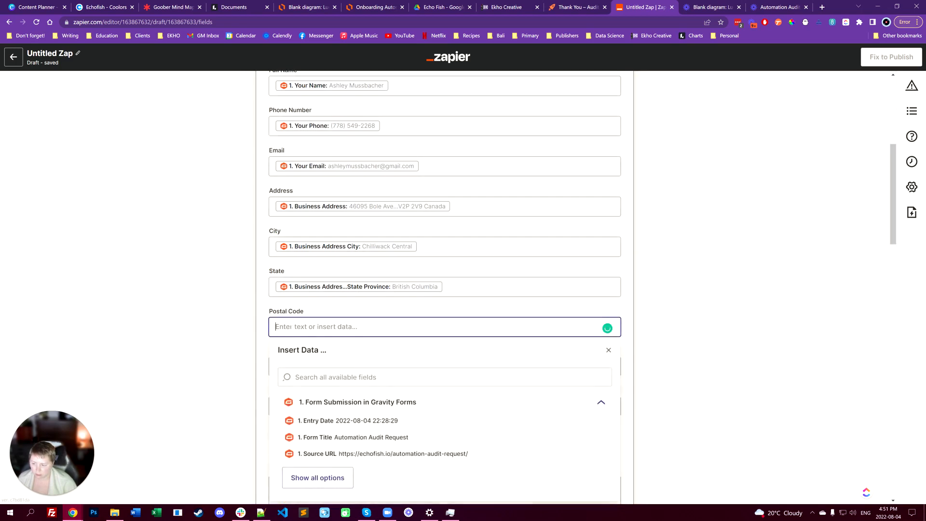
left_click(317, 477)
scroll(362, 435, "down", 4)
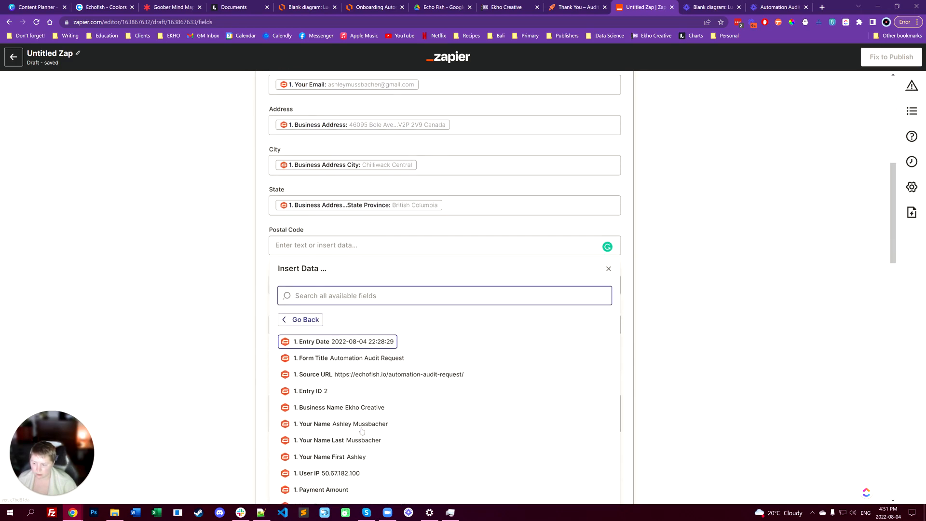
scroll(362, 436, "down", 4)
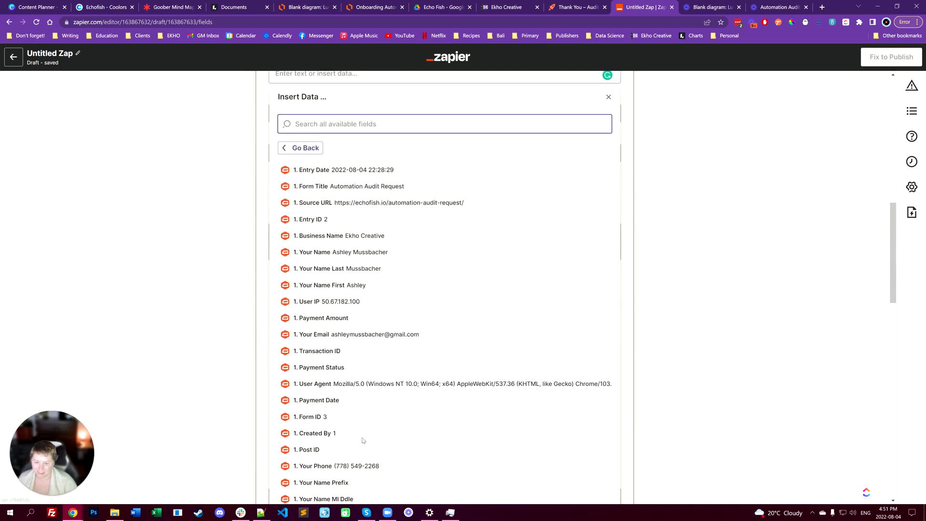
scroll(362, 440, "down", 6)
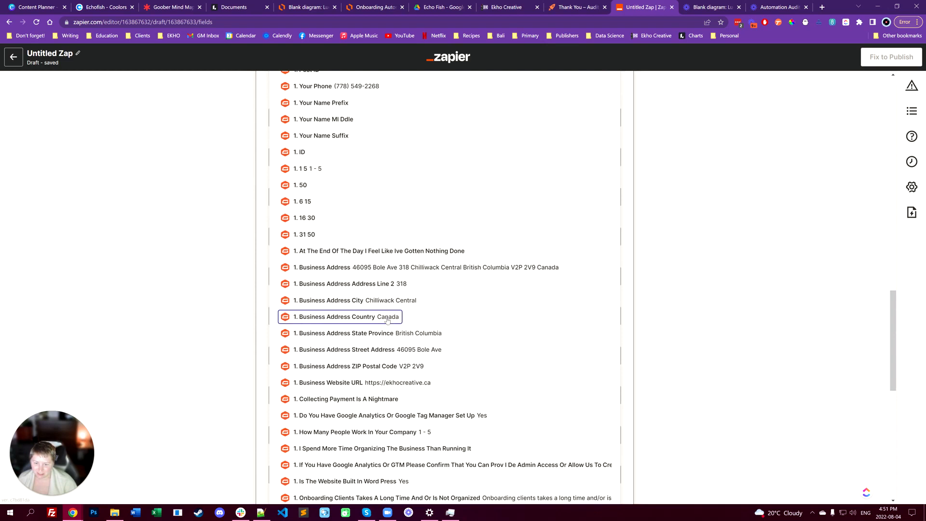
left_click(358, 367)
left_click(258, 357)
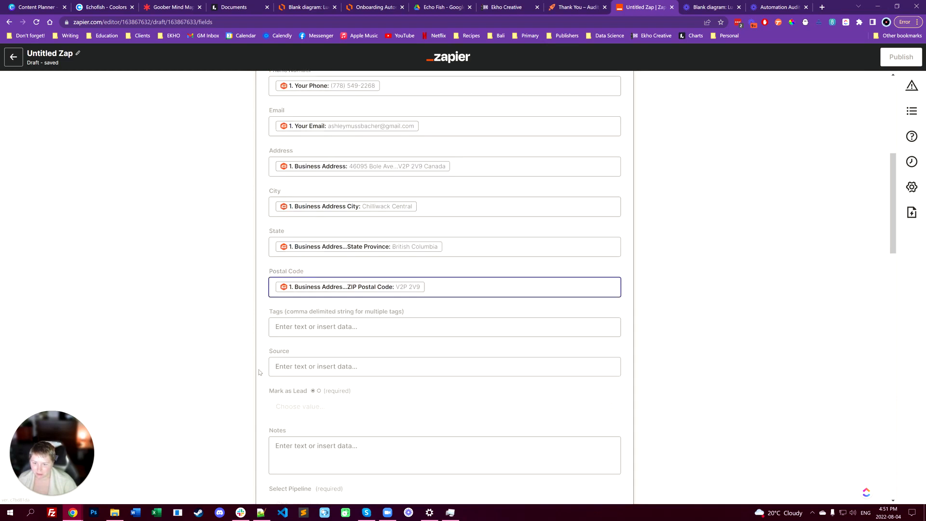
- Set the action's Tags field to "automation audit form complete"
left_click(367, 330)
type("automation audit form c")
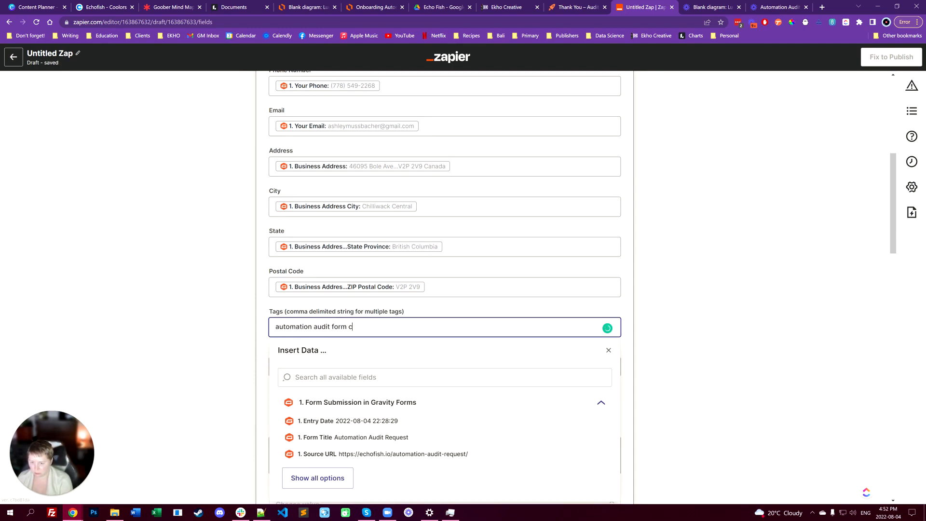
type("omplete")
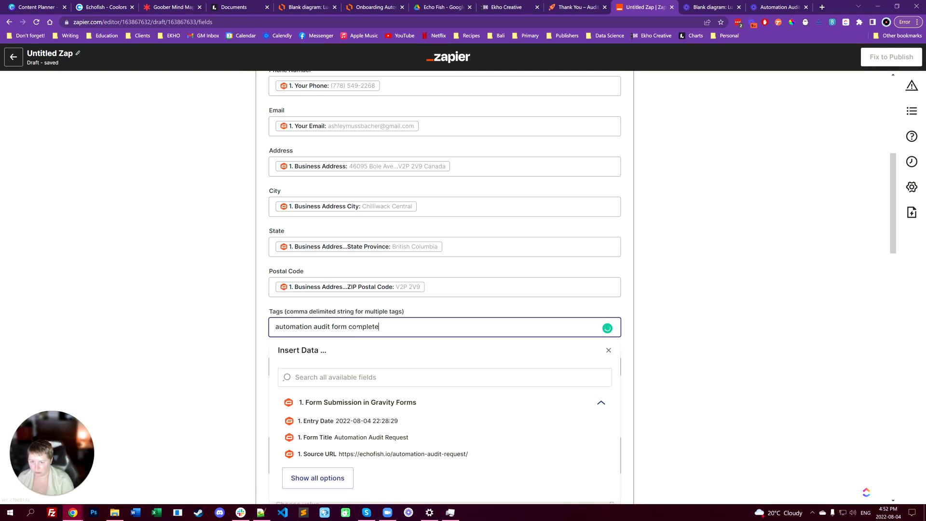
left_click(266, 330)
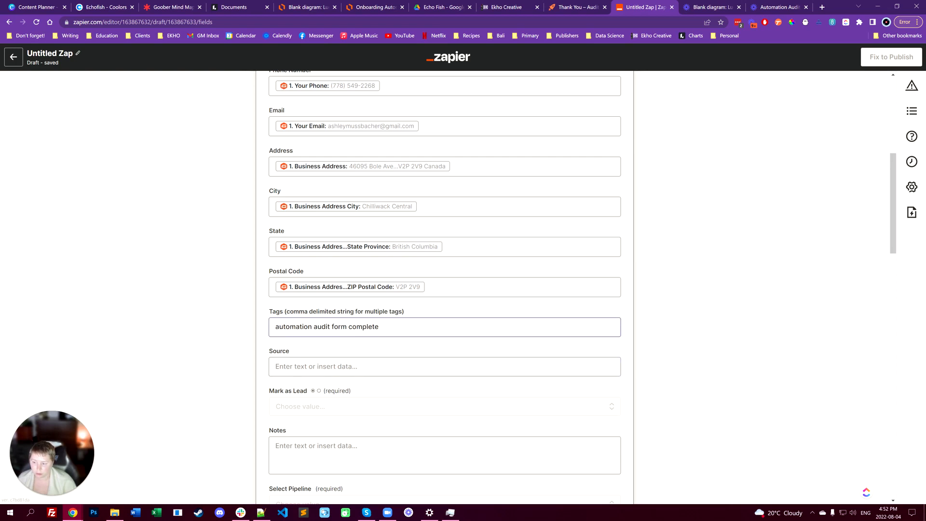
- Map the action's Source field to Form Title from the Gravity Forms submission and set Mark as Lead to True
scroll(443, 289, "down", 2)
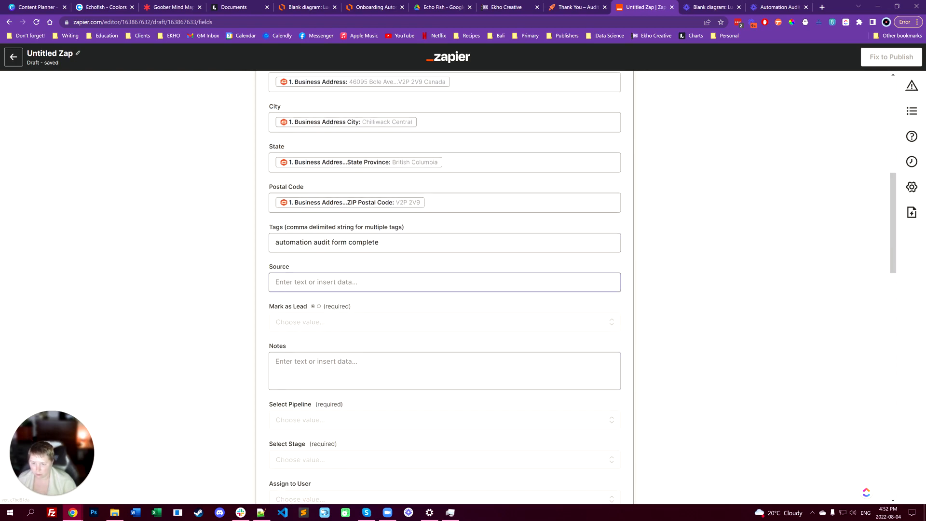
left_click(444, 282)
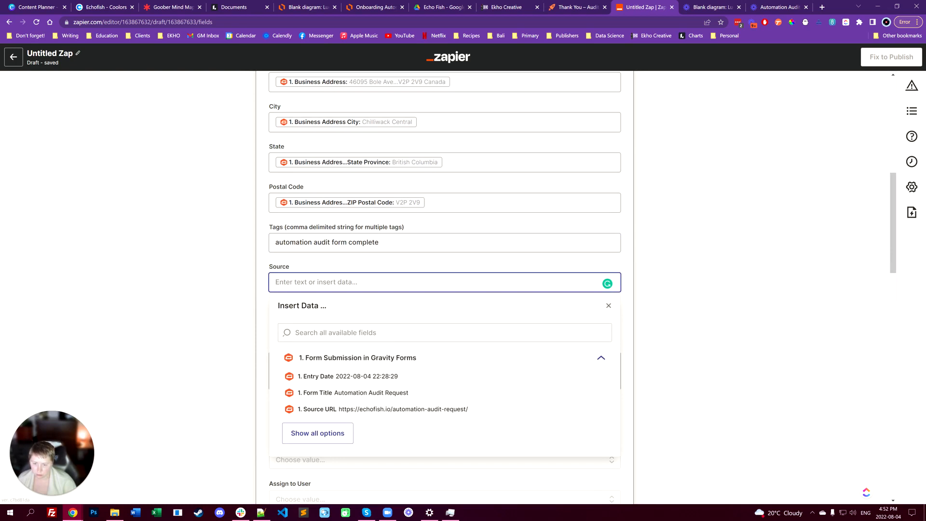
left_click(326, 394)
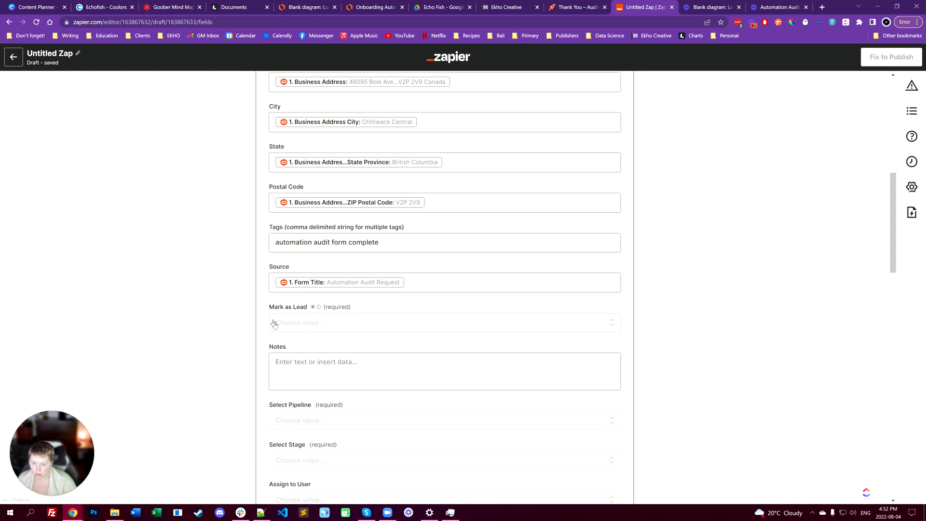
scroll(273, 323, "down", 1)
left_click(284, 280)
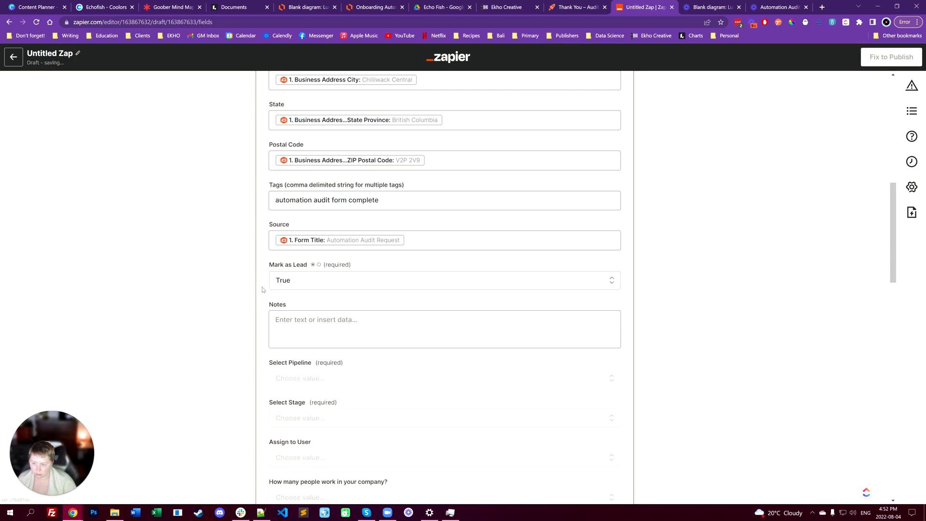
scroll(263, 289, "down", 2)
scroll(263, 289, "up", 1)
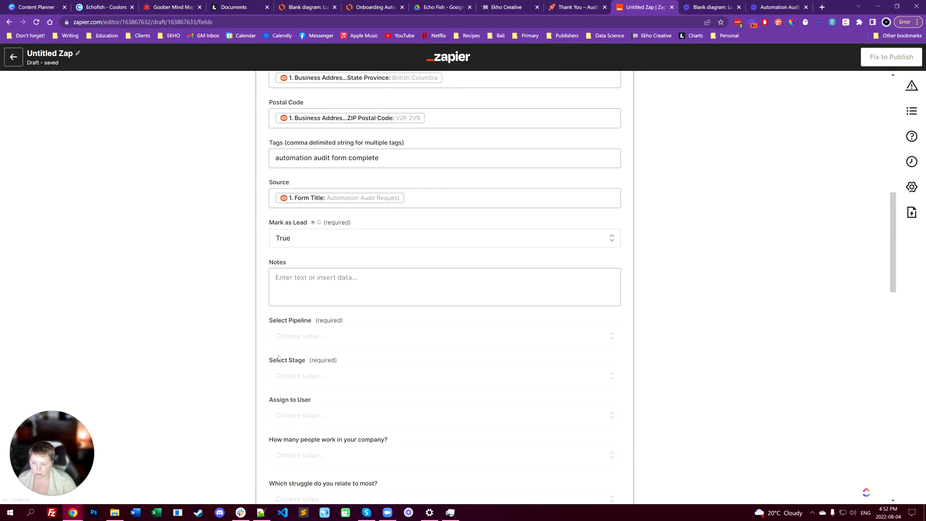
left_click(323, 304)
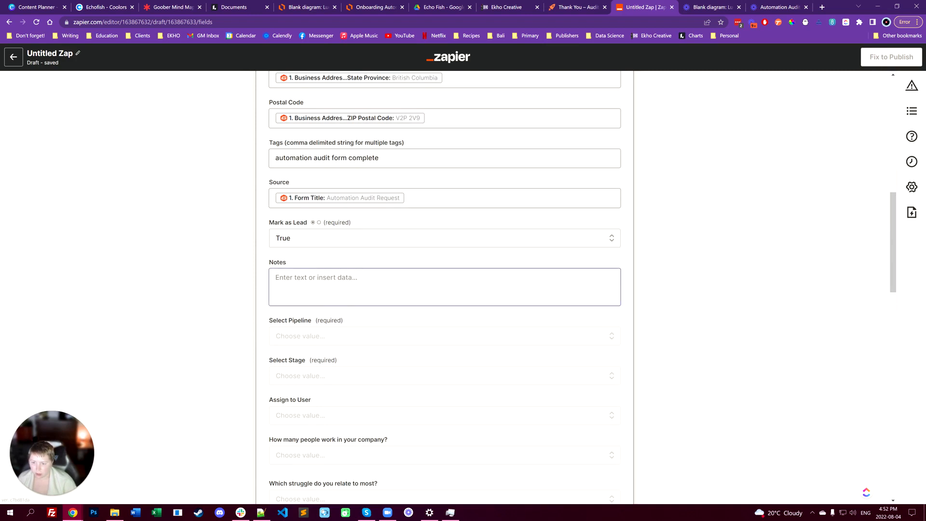
left_click(331, 294)
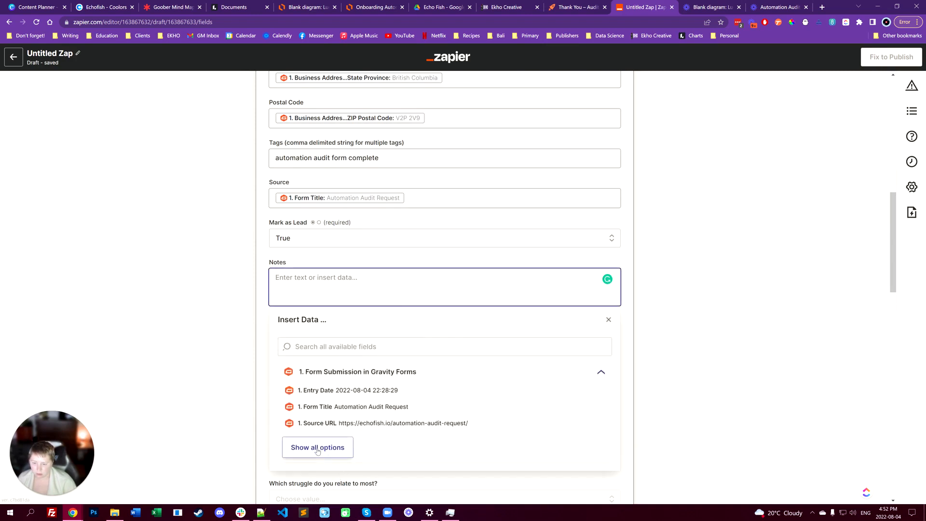
left_click(264, 364)
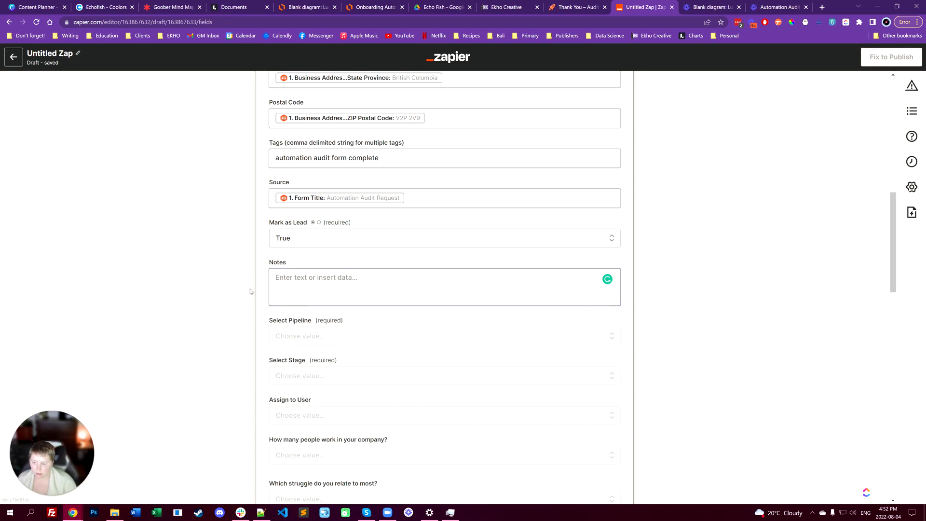
- Review the action's remaining fields from Notes through the WordPress website question to see which form answers have a matching field
scroll(308, 292, "down", 8)
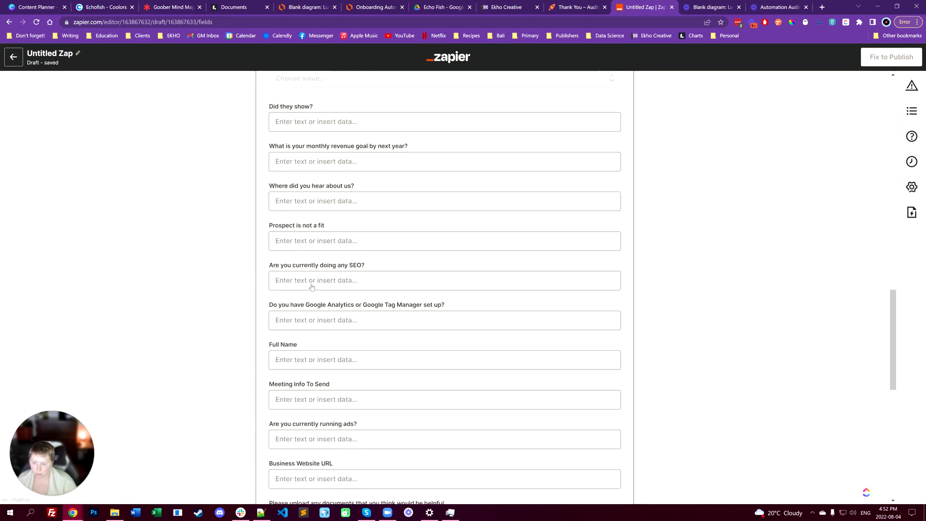
scroll(311, 287, "down", 10)
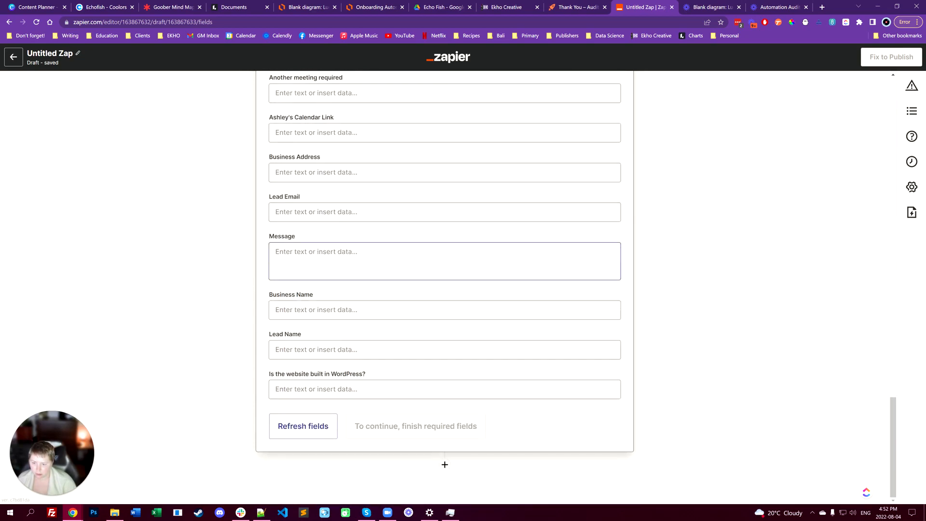
scroll(309, 313, "up", 19)
scroll(301, 323, "down", 3)
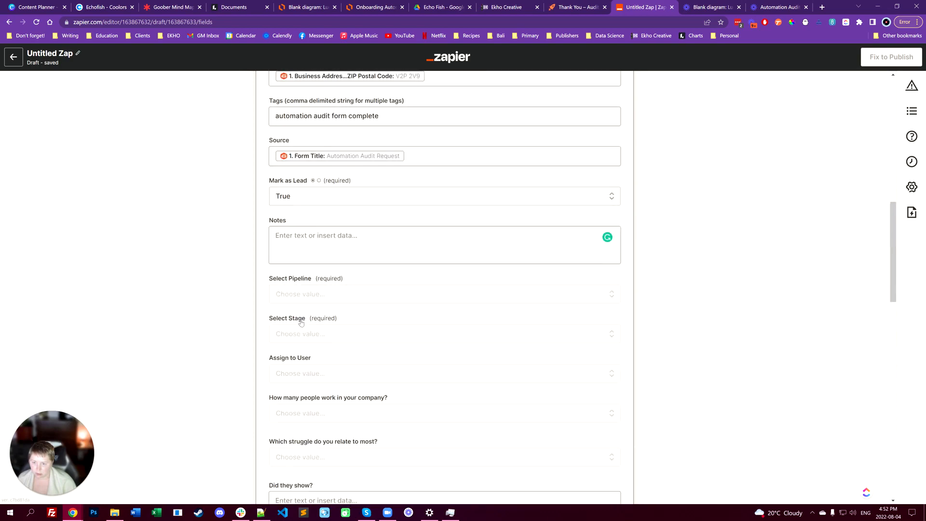
scroll(301, 323, "down", 10)
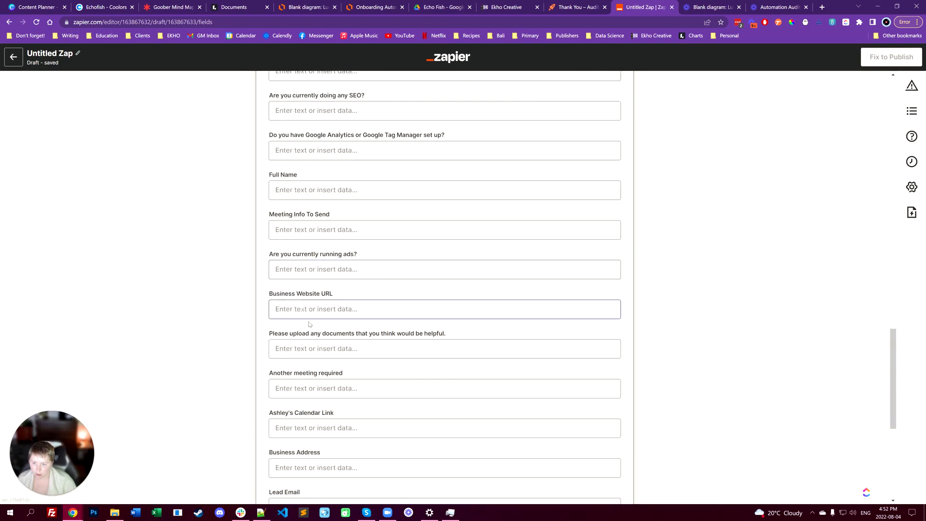
scroll(399, 374, "down", 4)
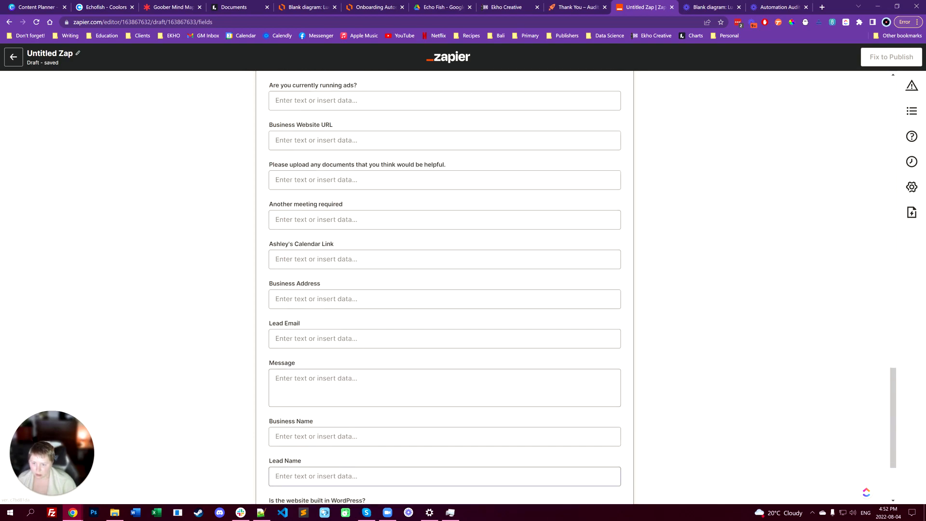
scroll(317, 394, "up", 14)
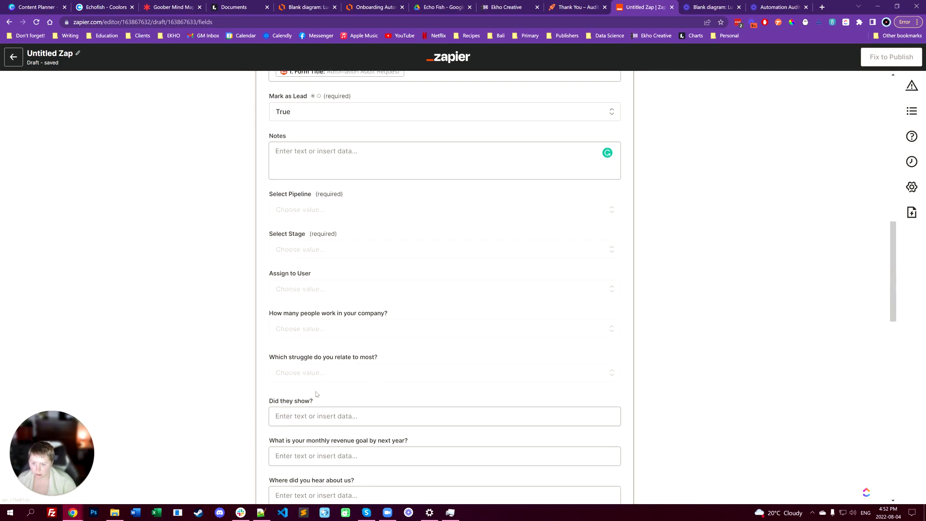
scroll(316, 394, "up", 3)
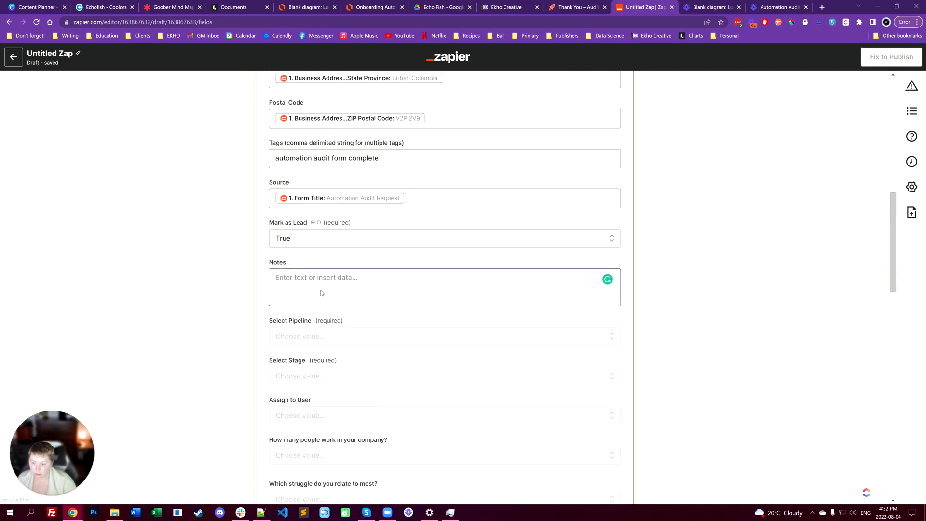
scroll(322, 293, "down", 3)
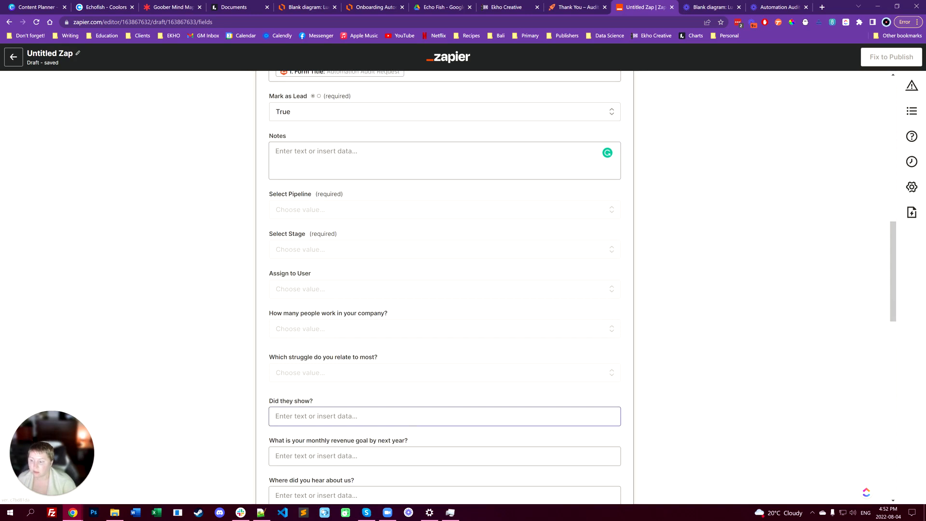
scroll(322, 447, "up", 3)
scroll(322, 448, "down", 2)
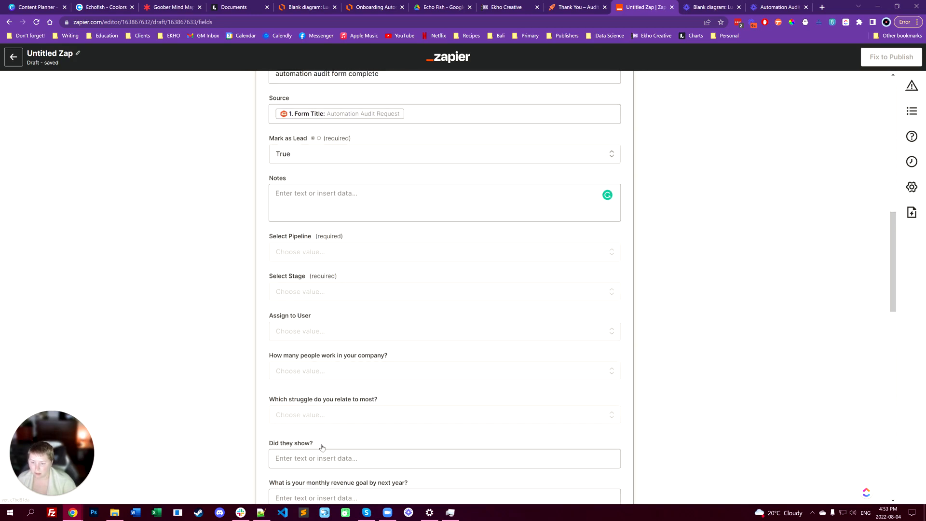
scroll(323, 447, "up", 2)
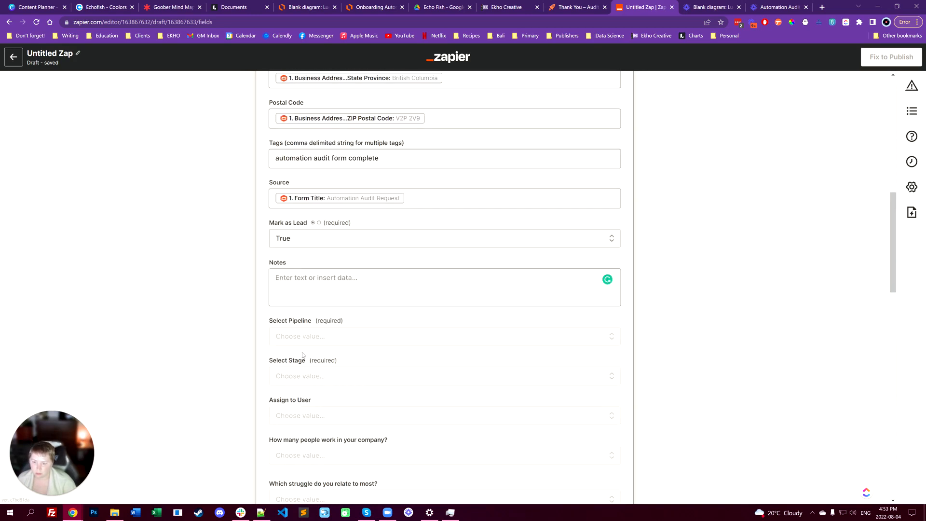
- Set the opportunity's pipeline to Automation Audit - Campaign and its stage to Submitted Form
scroll(280, 337, "down", 2)
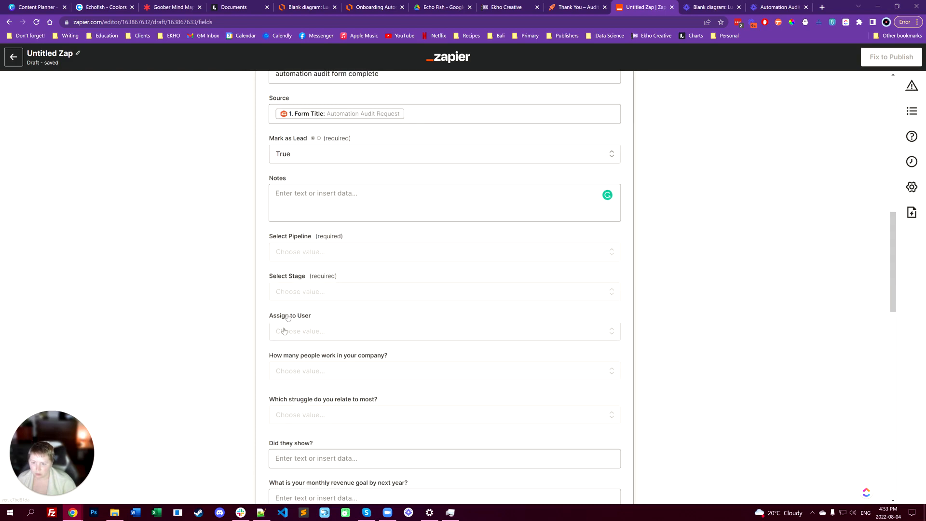
left_click(286, 254)
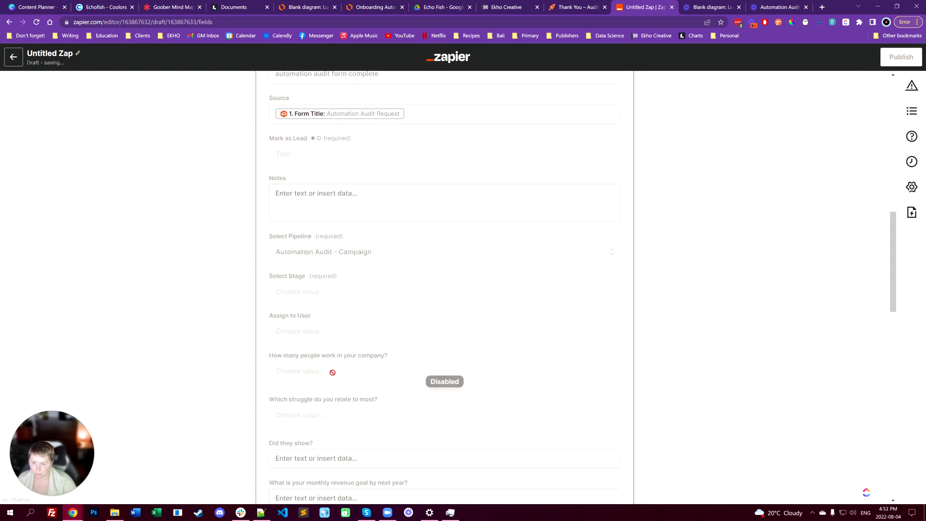
left_click(288, 289)
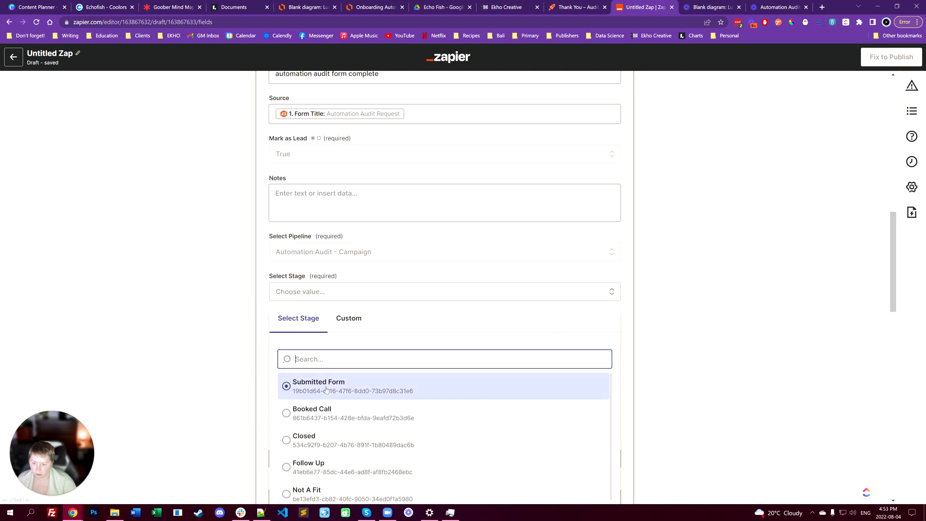
left_click(326, 388)
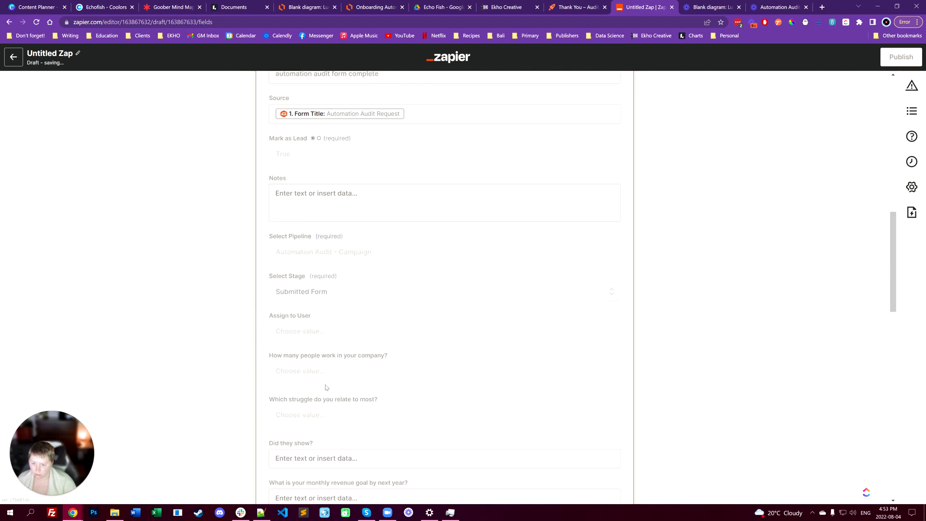
- Review the users selectable for Assign to User and the Gravity Forms submission data available as custom values for that field
scroll(326, 387, "down", 2)
left_click(288, 248)
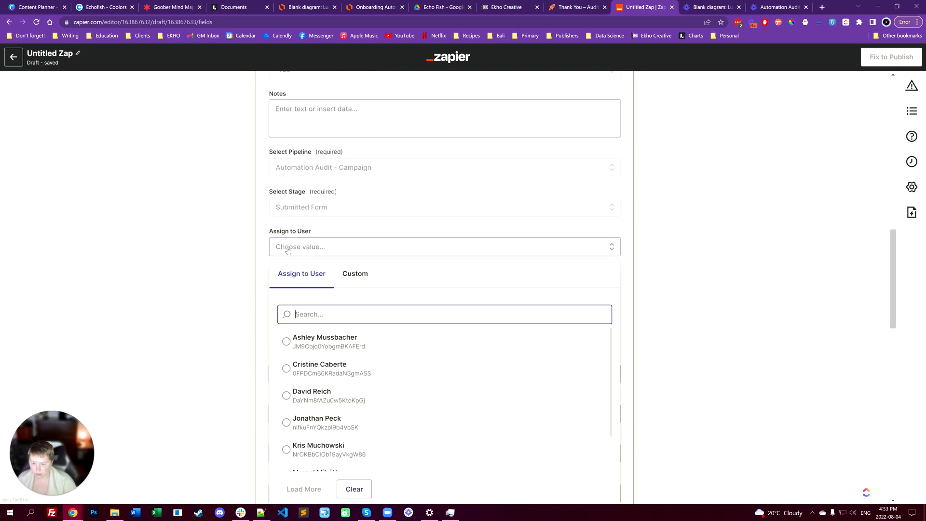
scroll(374, 327, "down", 4)
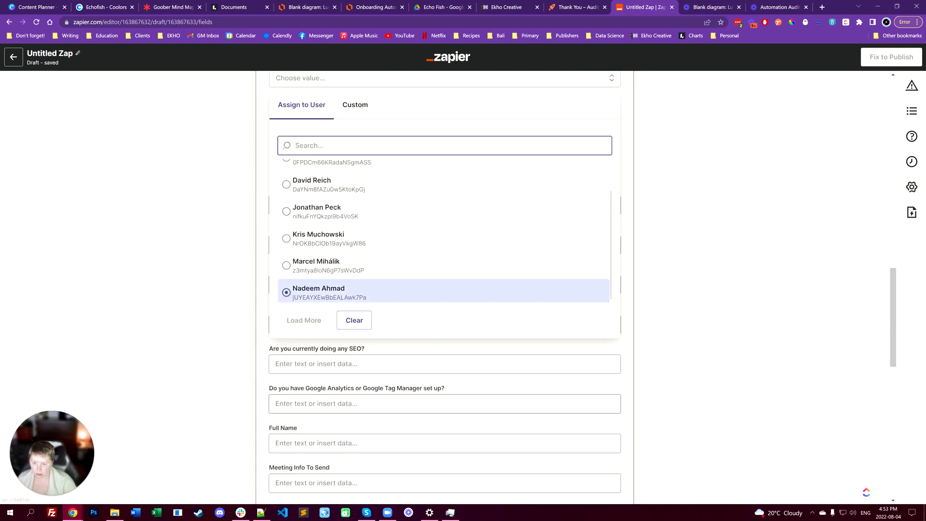
scroll(393, 410, "up", 2)
scroll(352, 339, "up", 2)
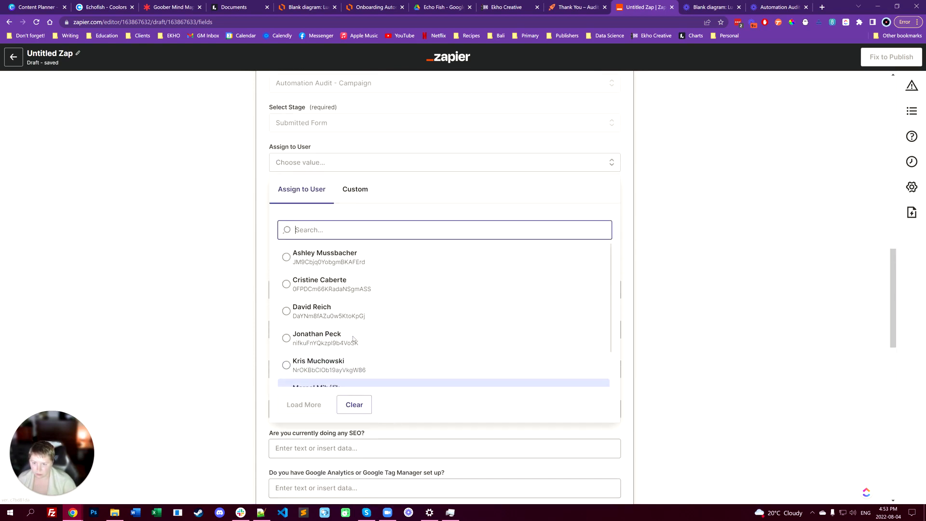
left_click(370, 192)
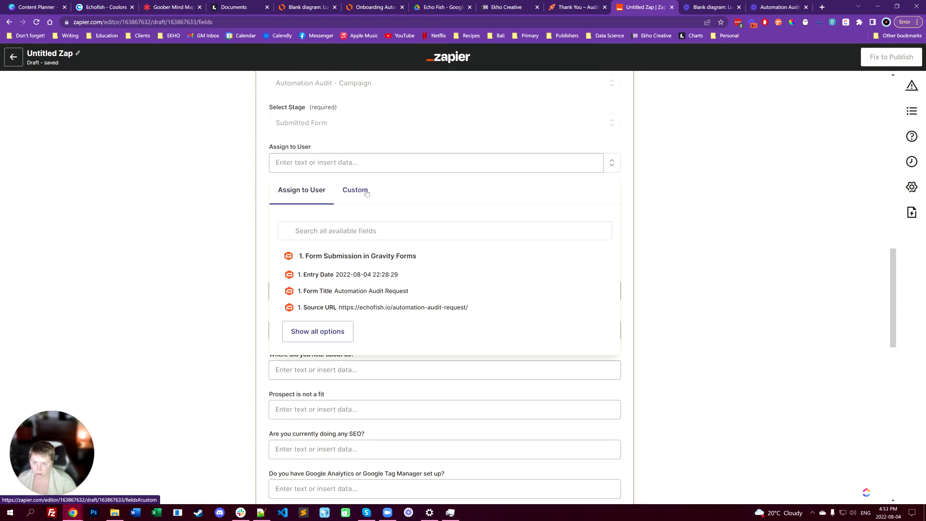
left_click(324, 337)
scroll(349, 292, "down", 5)
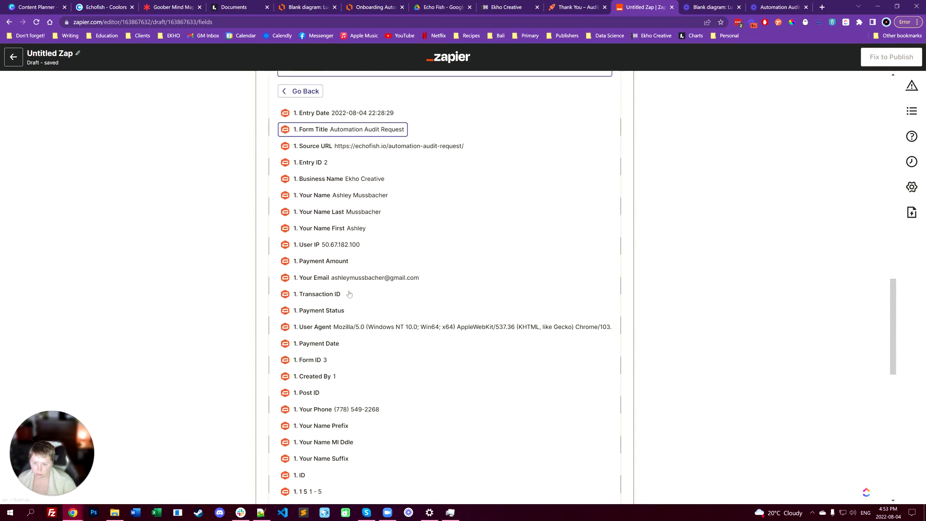
scroll(349, 293, "down", 9)
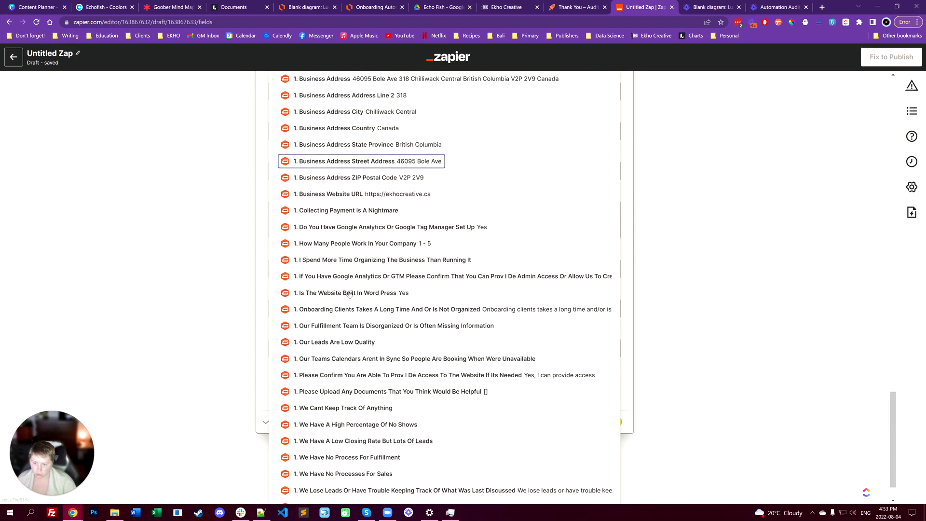
scroll(347, 303, "up", 15)
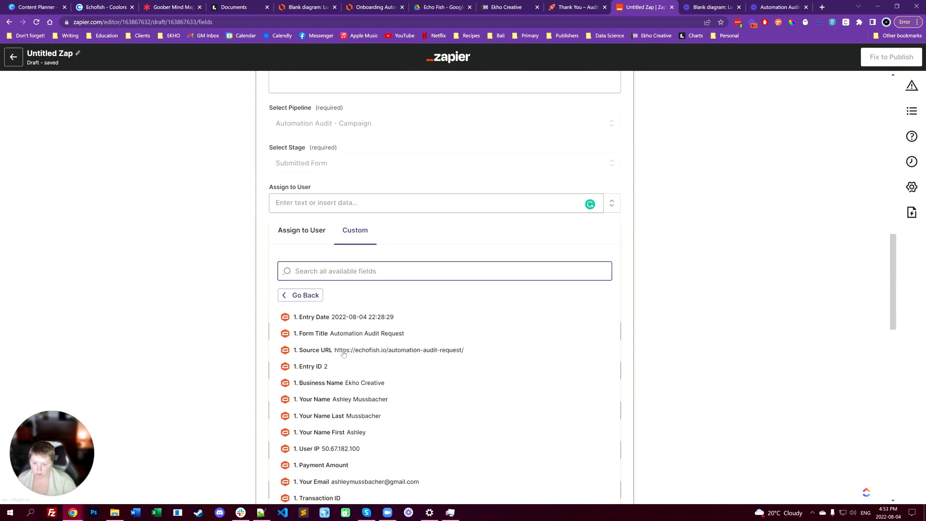
left_click(269, 393)
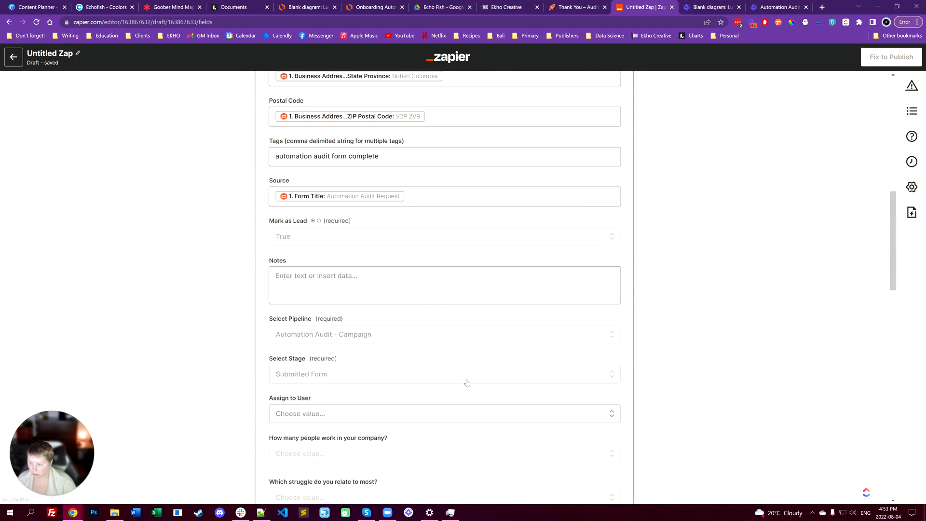
- Map the "How many people work in your company?" field to the How Many People Work In Your Company answer from the Gravity Forms submission
scroll(296, 281, "down", 4)
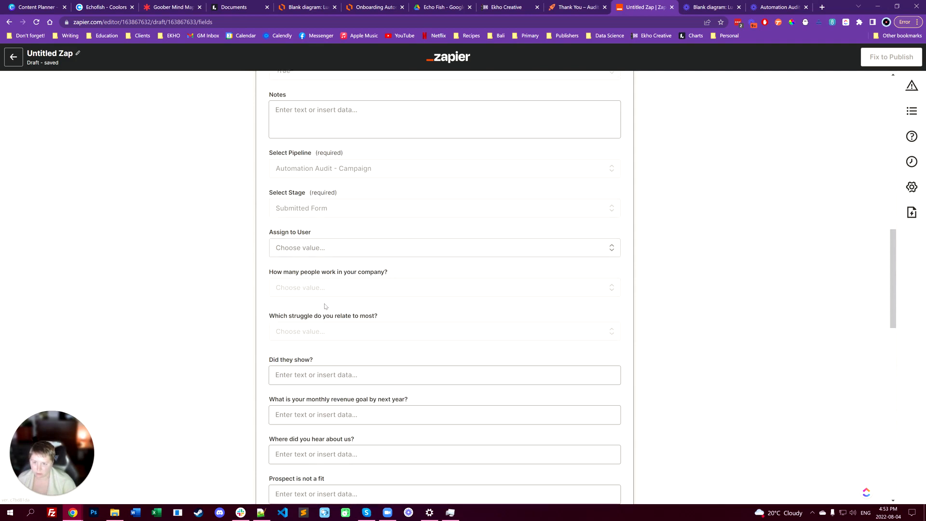
scroll(308, 311, "up", 3)
scroll(347, 306, "down", 3)
scroll(364, 302, "up", 2)
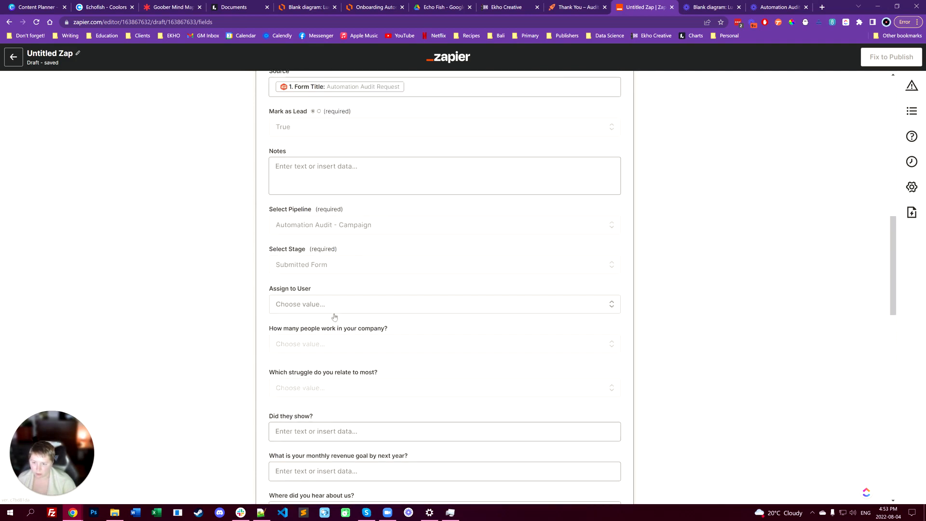
scroll(292, 310, "down", 3)
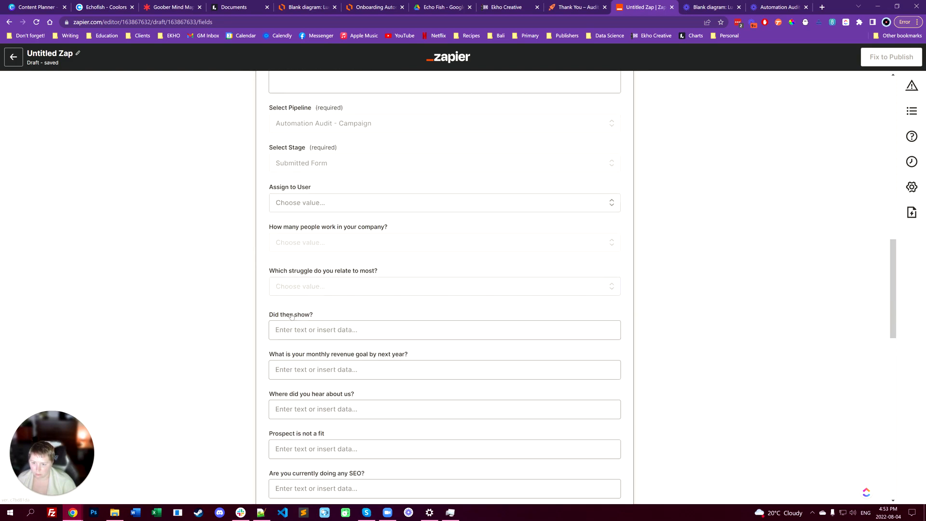
left_click(299, 243)
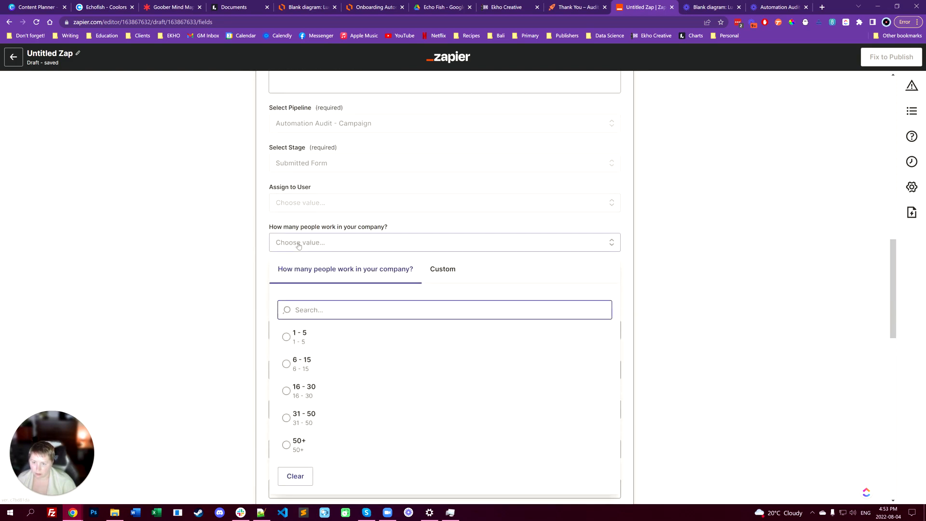
left_click(288, 337)
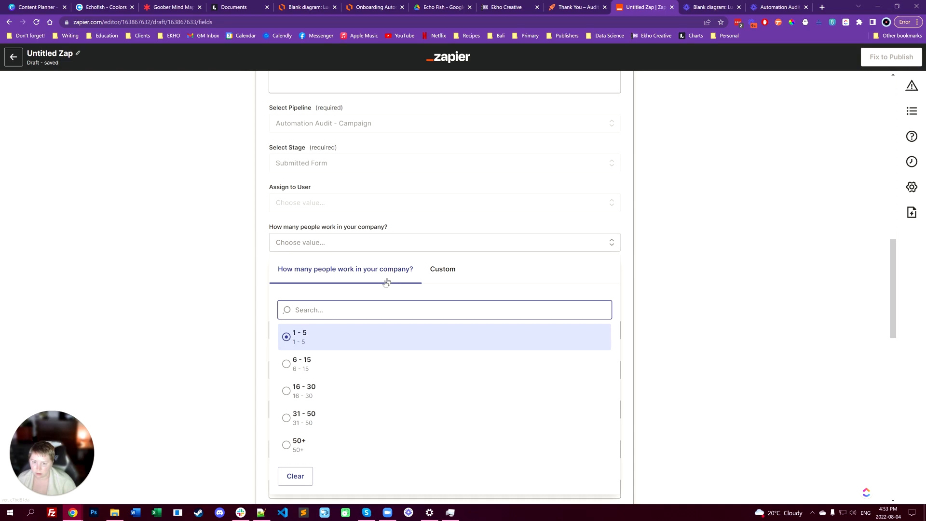
left_click(447, 270)
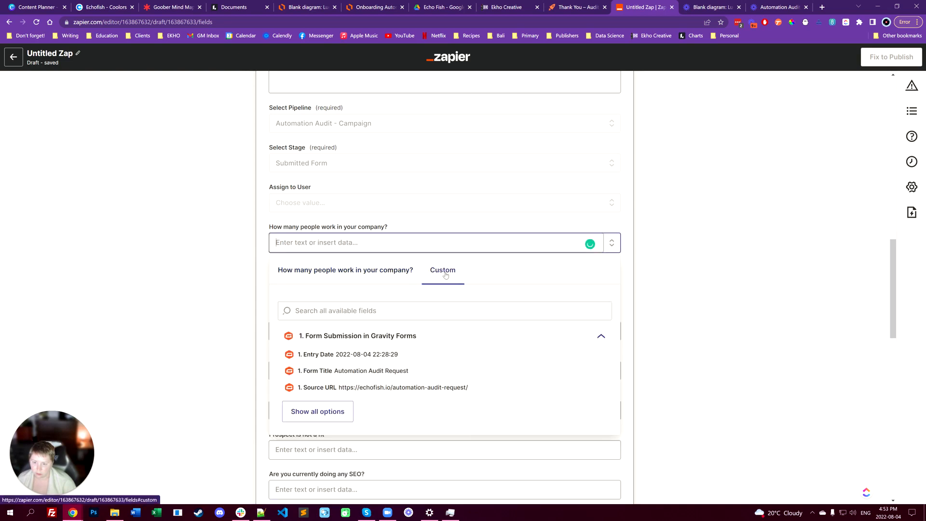
left_click(304, 412)
scroll(337, 386, "down", 2)
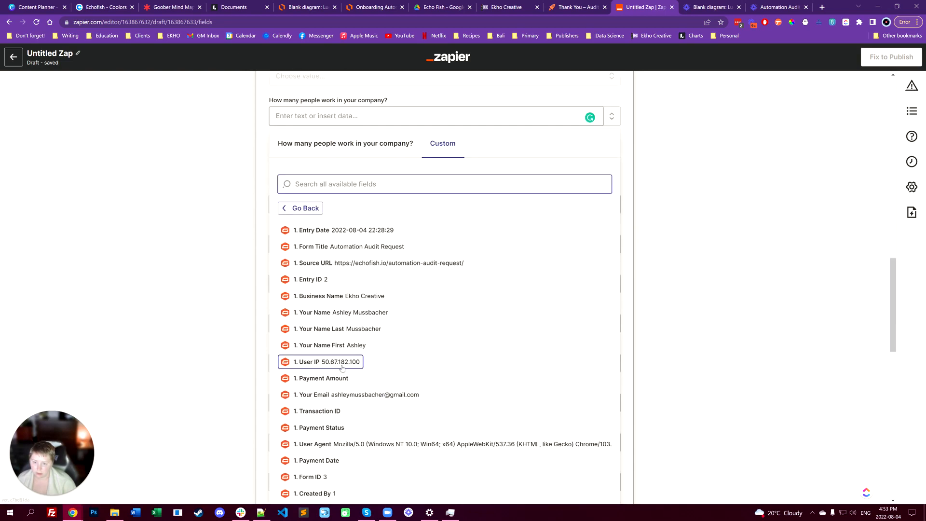
scroll(342, 368, "down", 4)
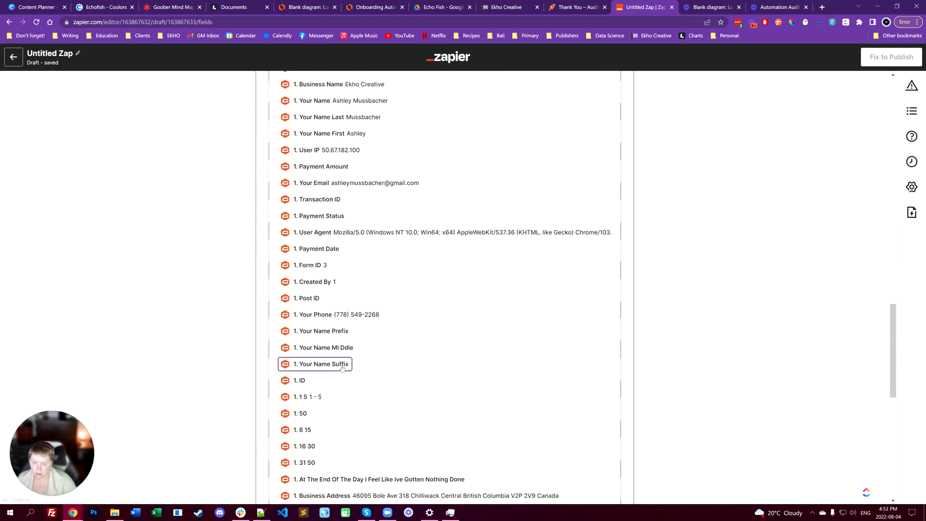
scroll(341, 368, "down", 1)
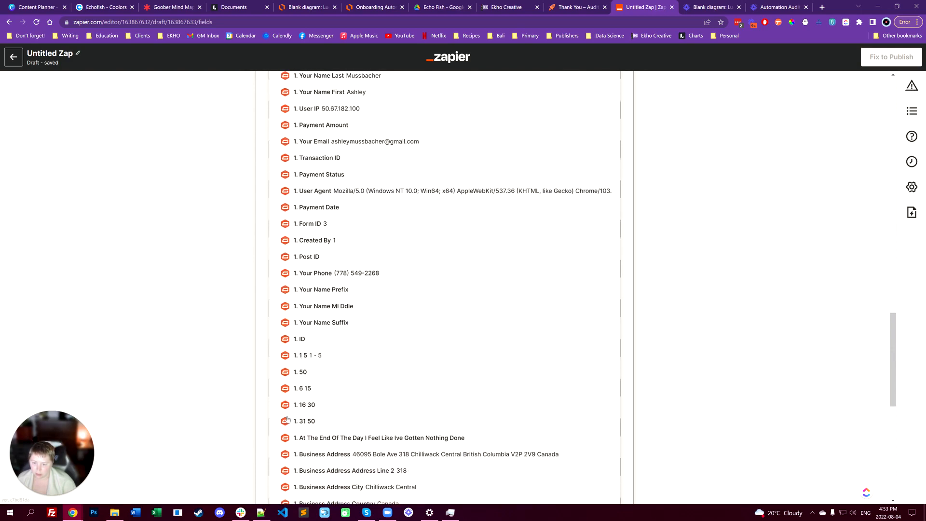
scroll(312, 356, "down", 8)
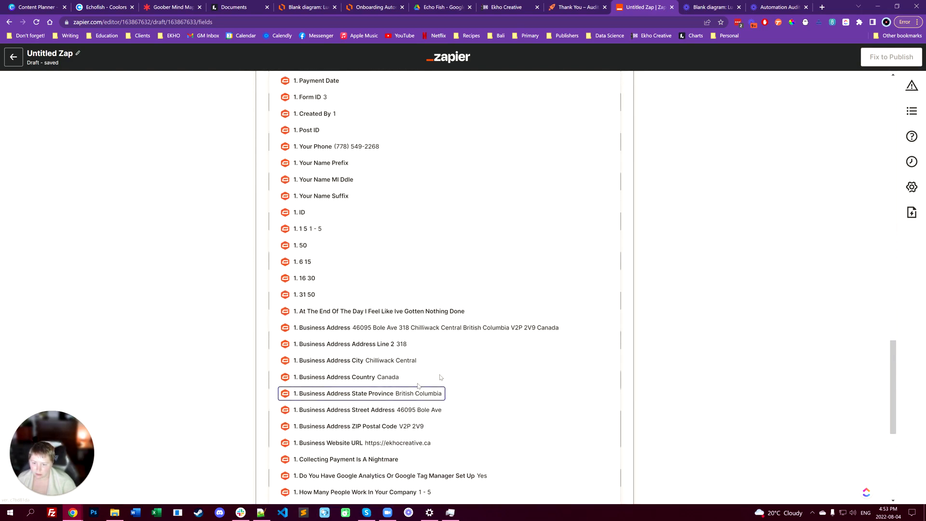
scroll(443, 369, "down", 1)
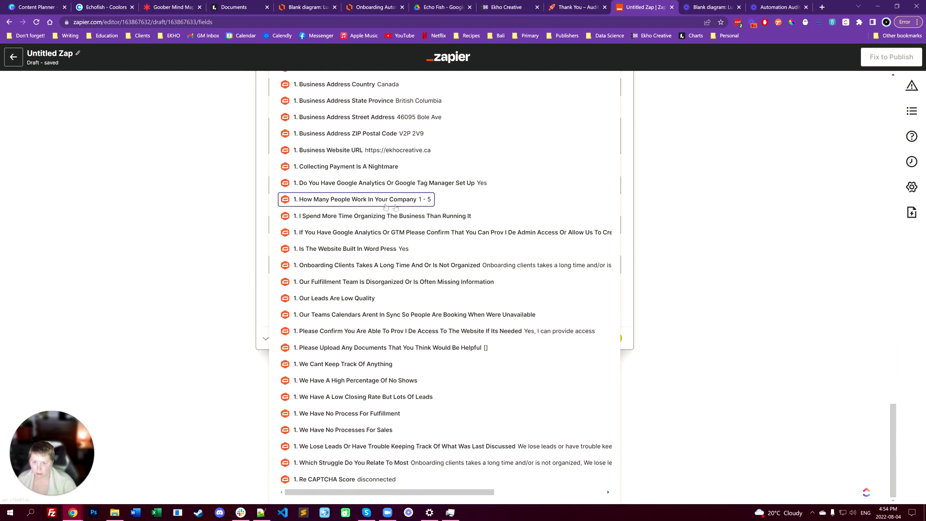
left_click(348, 199)
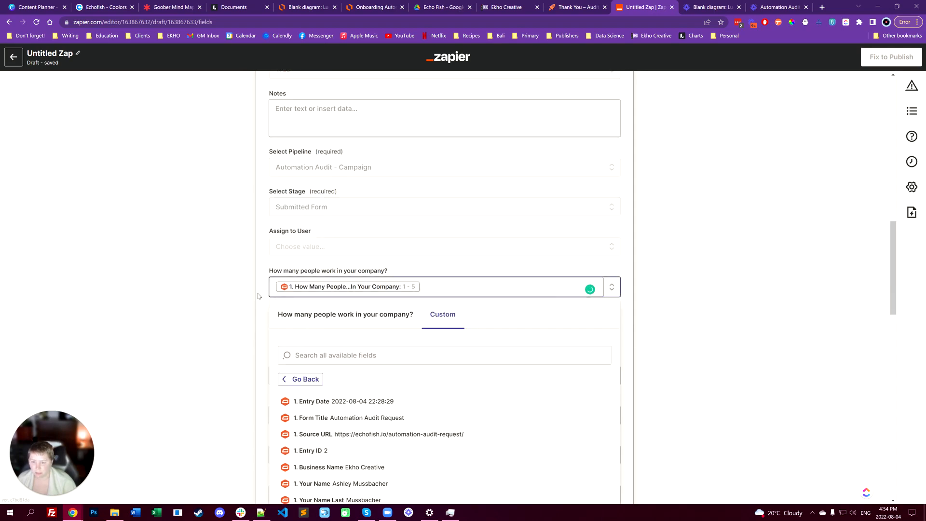
left_click(266, 275)
scroll(267, 273, "down", 1)
left_click(383, 257)
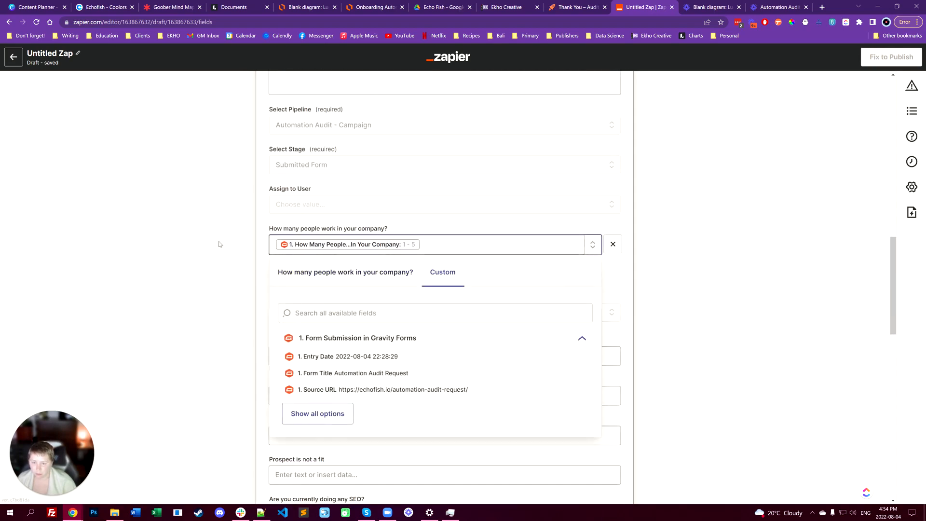
left_click(261, 246)
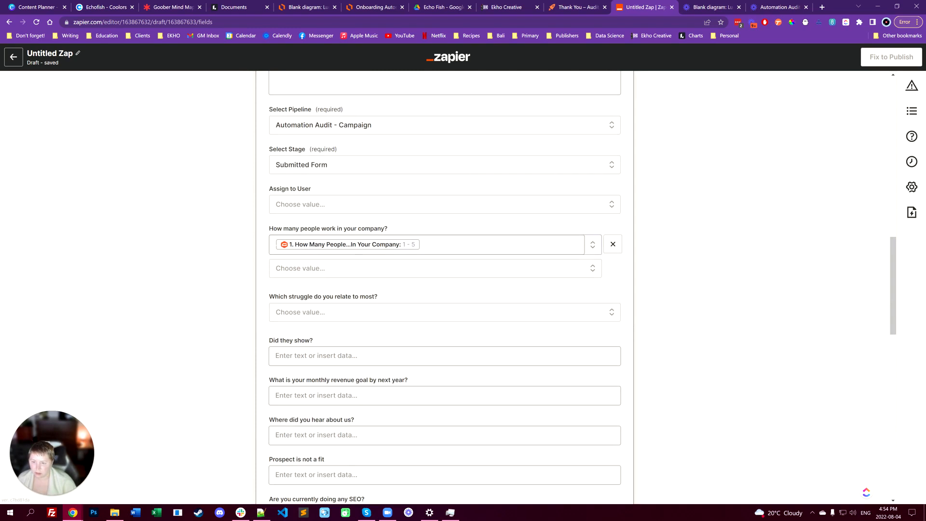
- Map "Which struggle do you relate to most?" to the Gravity Forms answer Onboarding Clients Takes A Long Time And Or Is Not Organized
scroll(261, 309, "down", 2)
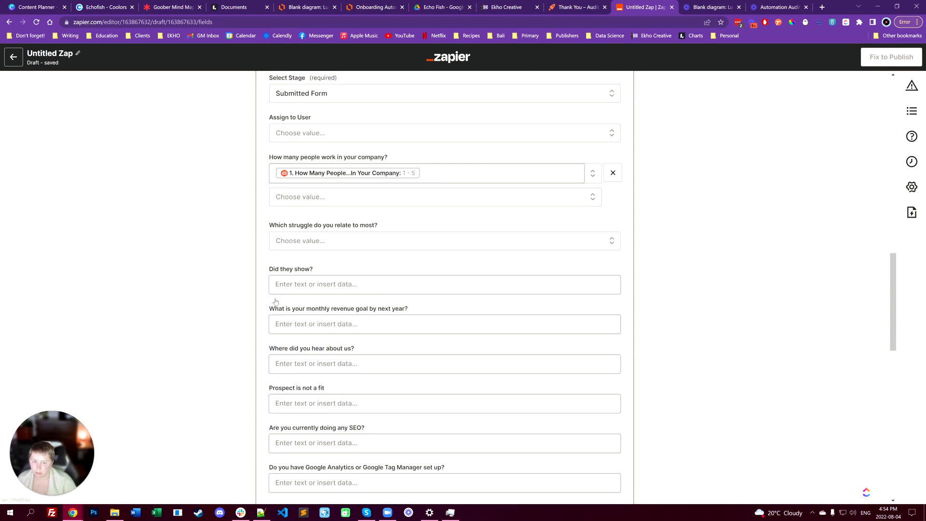
scroll(261, 319, "up", 1)
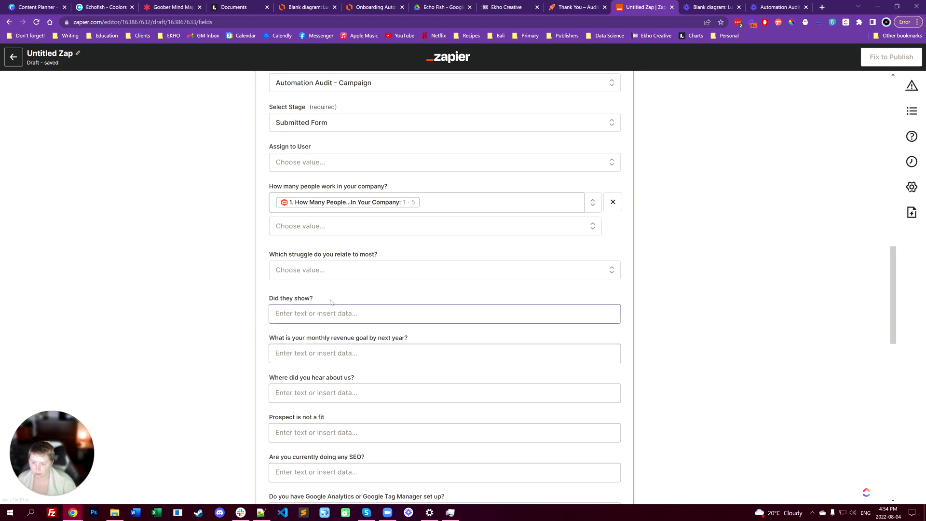
left_click(349, 271)
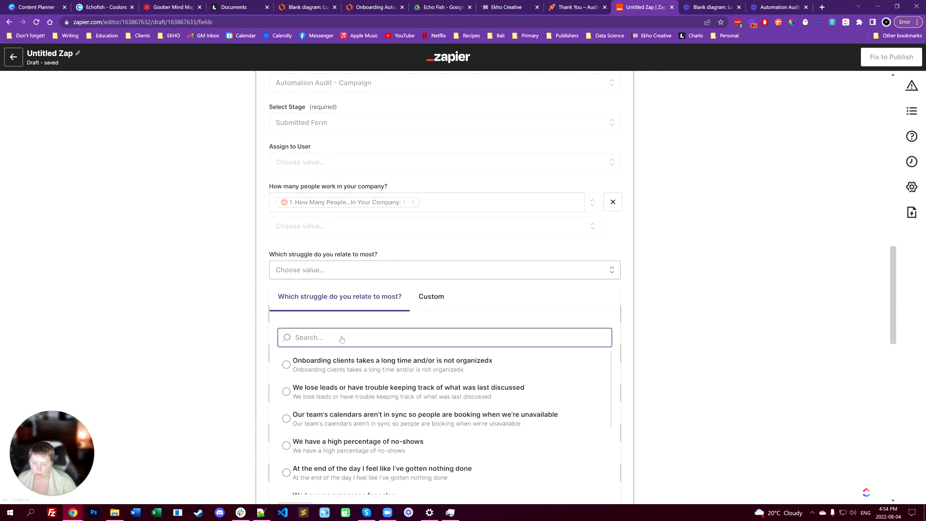
left_click(424, 303)
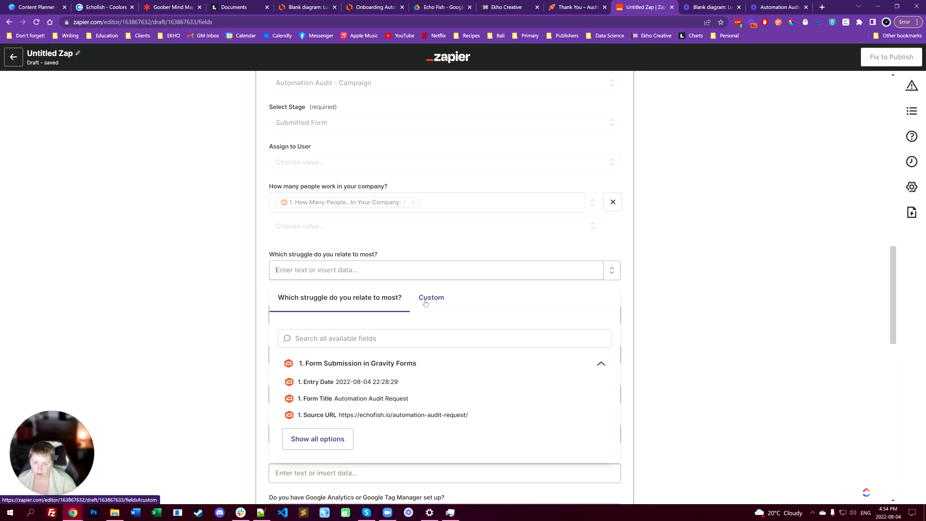
scroll(325, 337, "down", 3)
left_click(305, 314)
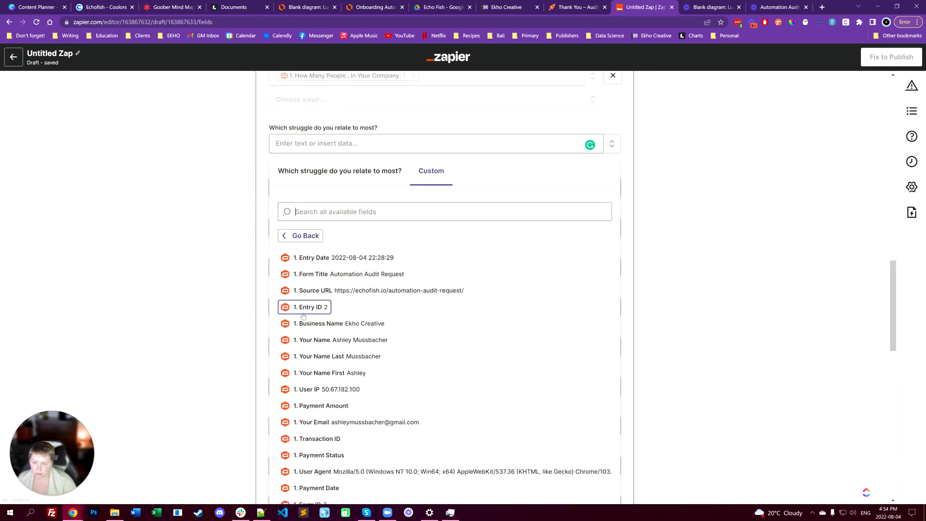
scroll(328, 341, "down", 11)
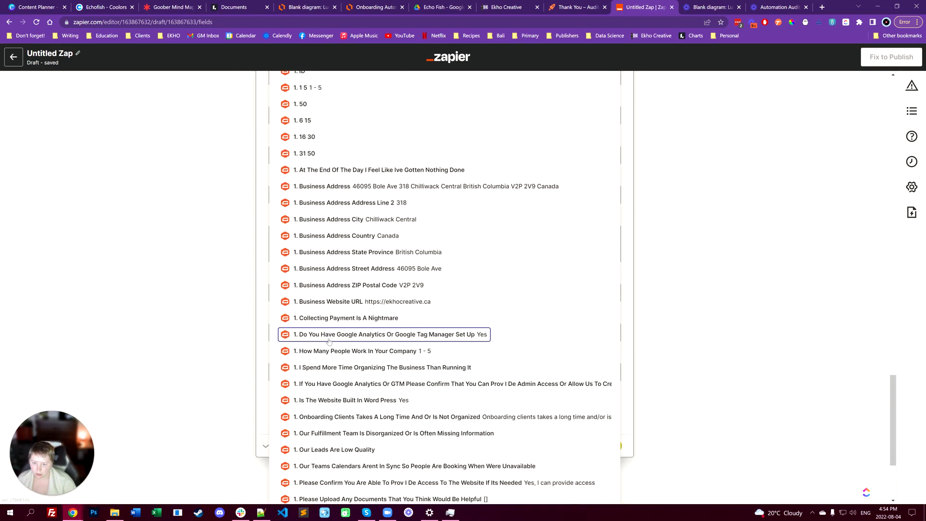
scroll(341, 369, "down", 3)
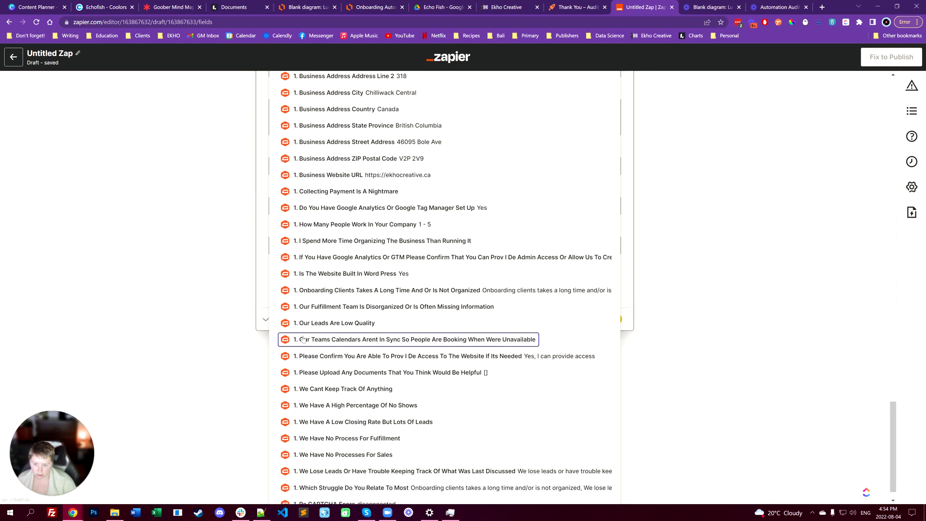
left_click(492, 291)
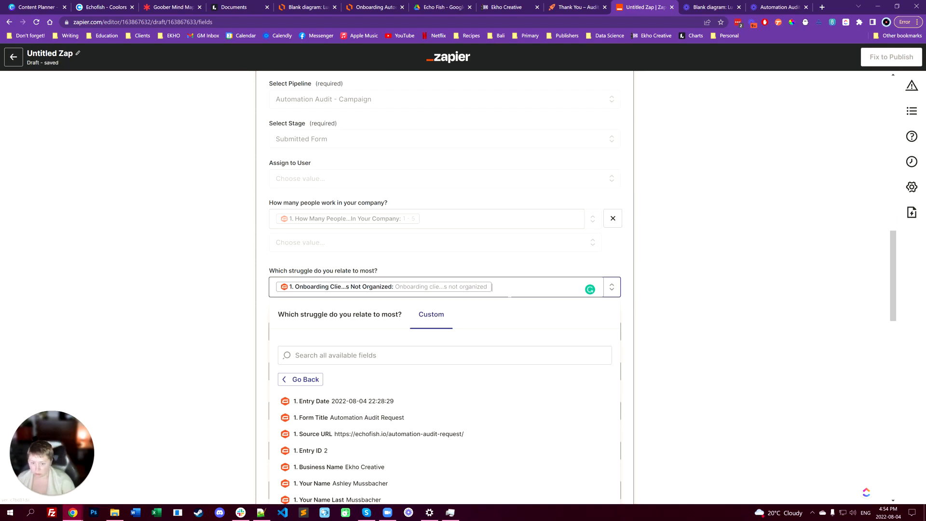
- Add Our Fulfillment Team Is Disorganized Or Is Often Missing Information on a second line of the struggle field, and start a third line
key("Return")
scroll(346, 337, "down", 8)
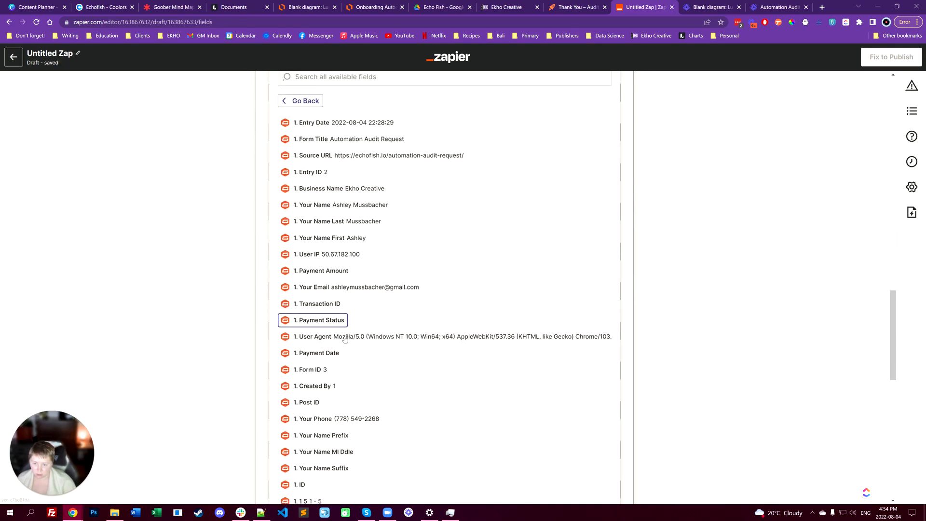
scroll(367, 277, "down", 7)
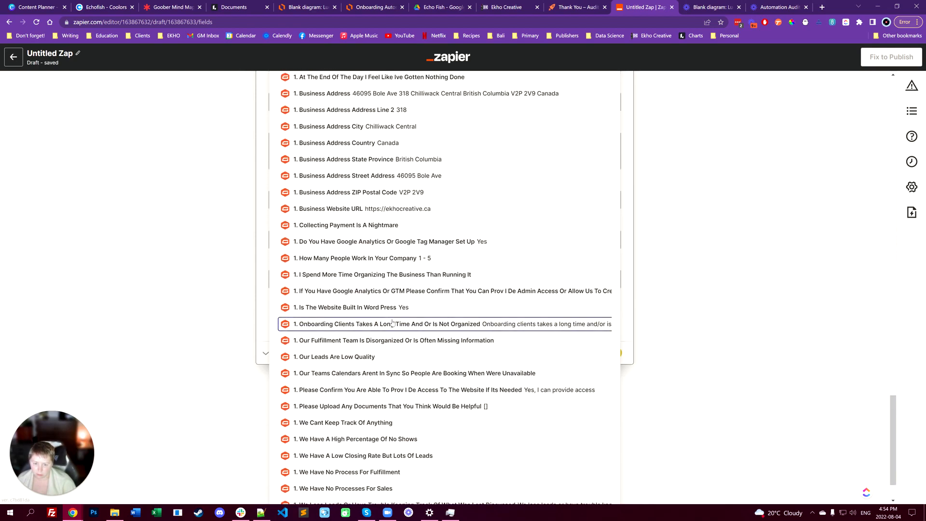
scroll(392, 323, "down", 1)
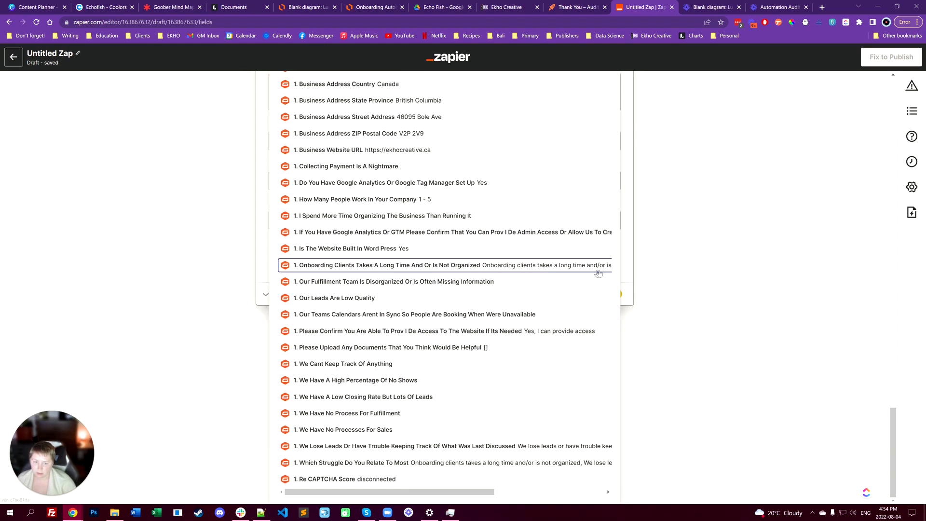
left_click(313, 281)
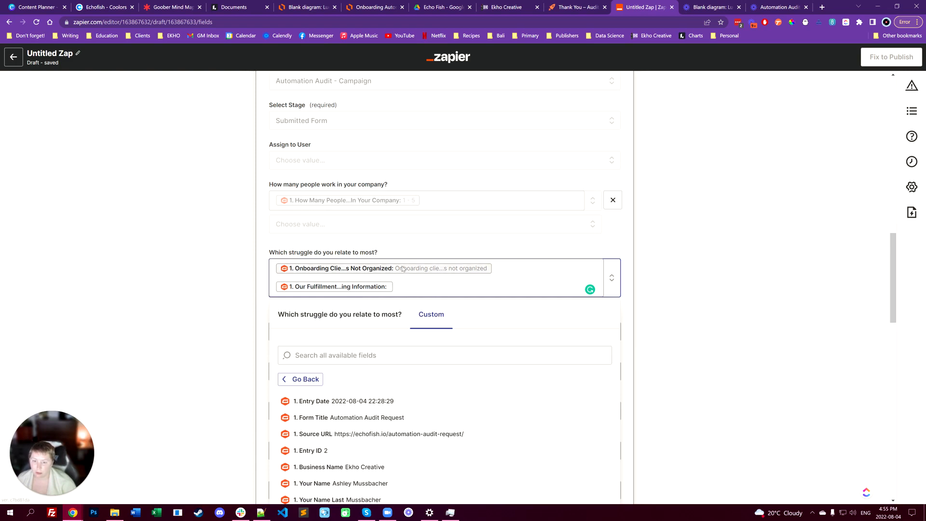
key("Return")
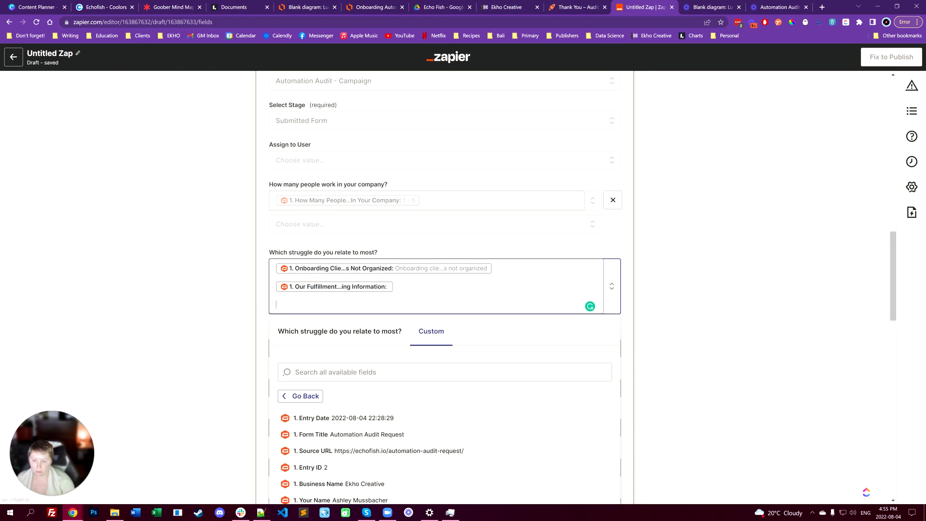
- Add Our Leads Are Low Quality and Our Teams Calendars Arent In Sync So People Are Booking When Were Unavailable as the struggle field's third and fourth lines
scroll(430, 286, "down", 3)
scroll(430, 287, "down", 12)
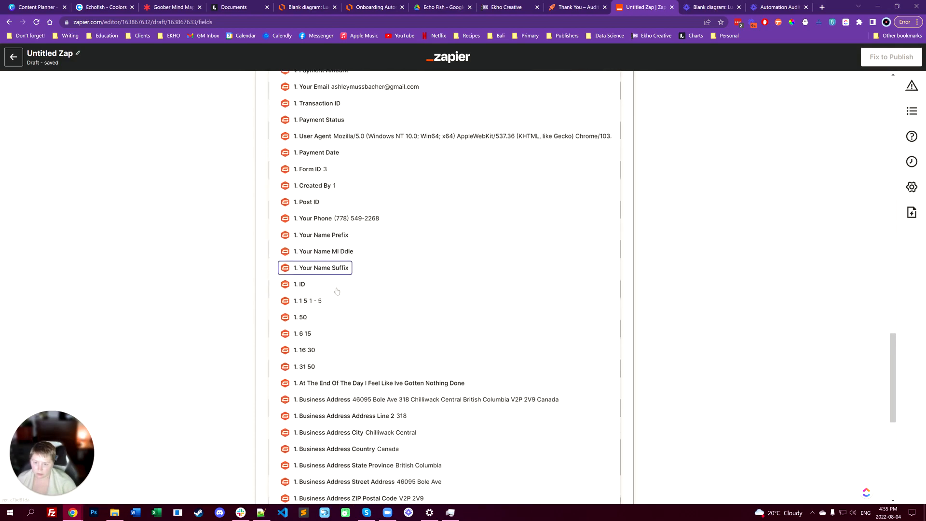
scroll(347, 318, "down", 2)
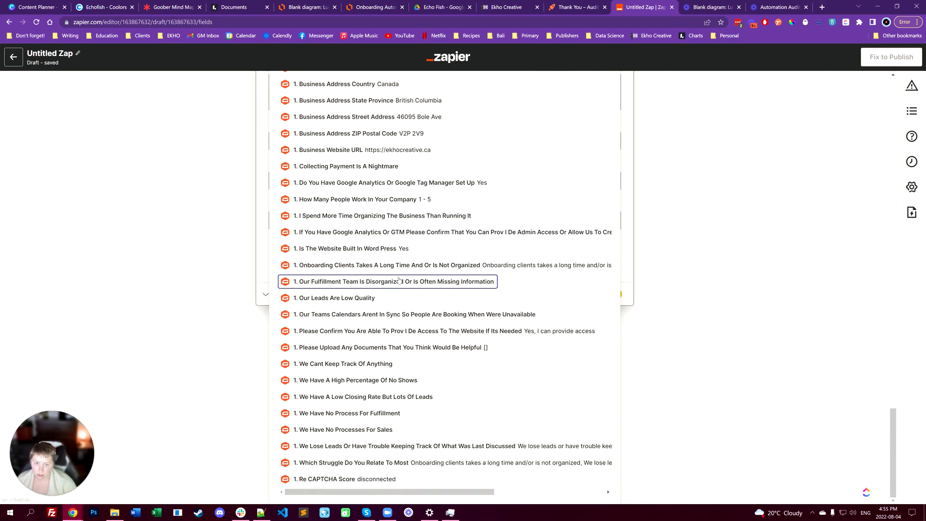
left_click(339, 298)
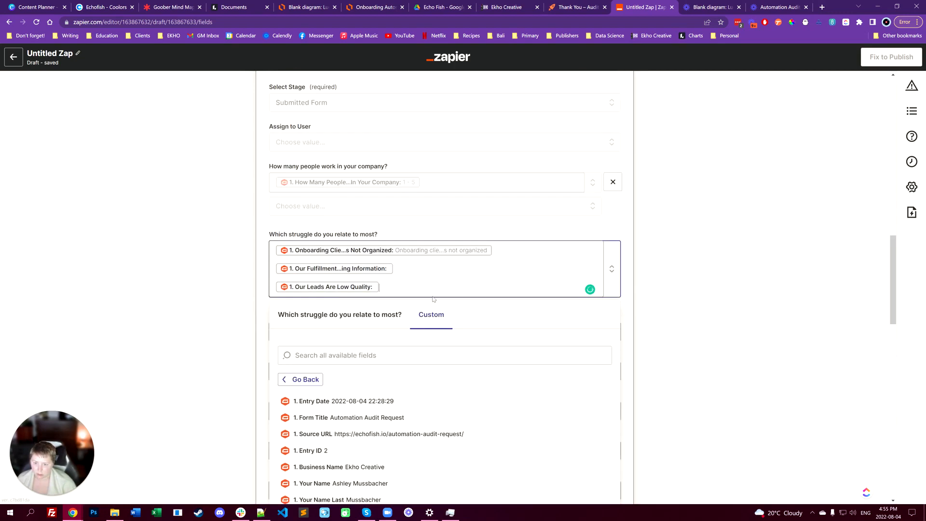
scroll(369, 282, "down", 15)
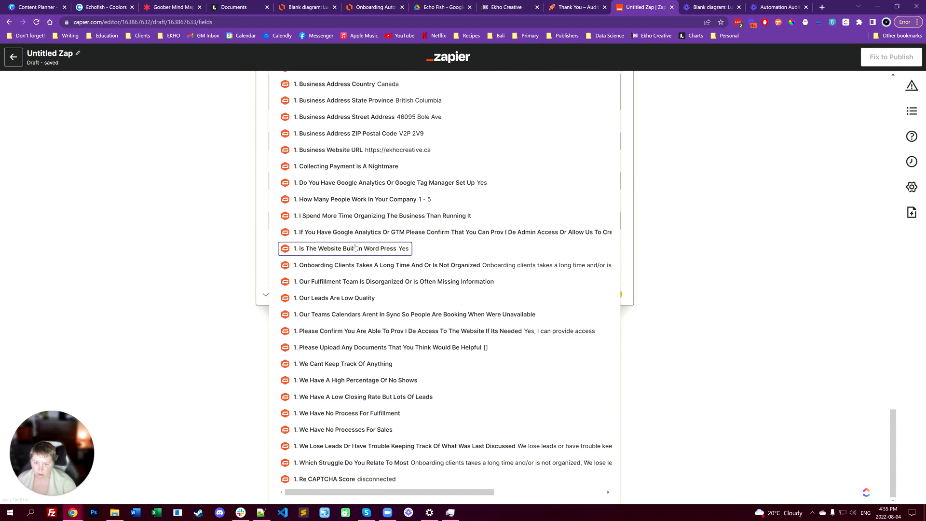
left_click(344, 315)
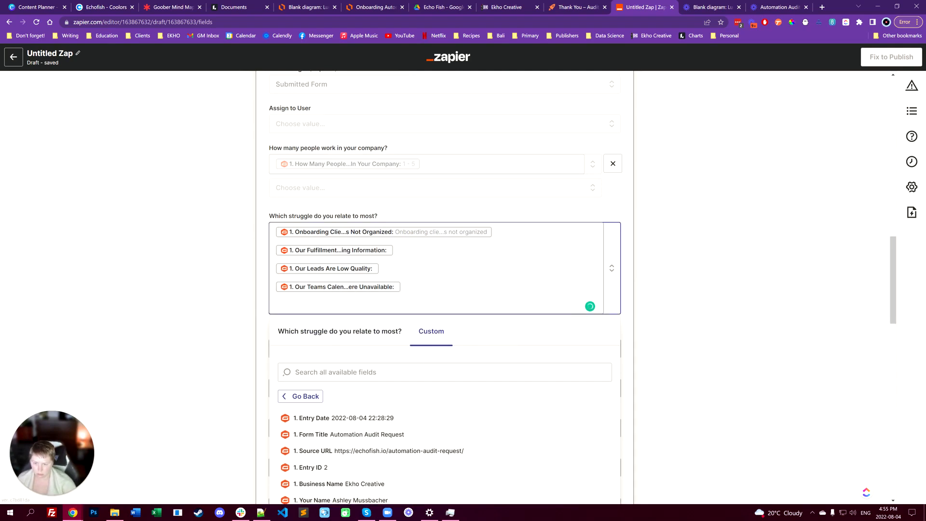
- Add the Gravity Forms answer We Cant Keep Track Of Anything on a fifth line of the "Which struggle do you relate to most?" field
scroll(355, 305, "down", 10)
scroll(354, 304, "down", 7)
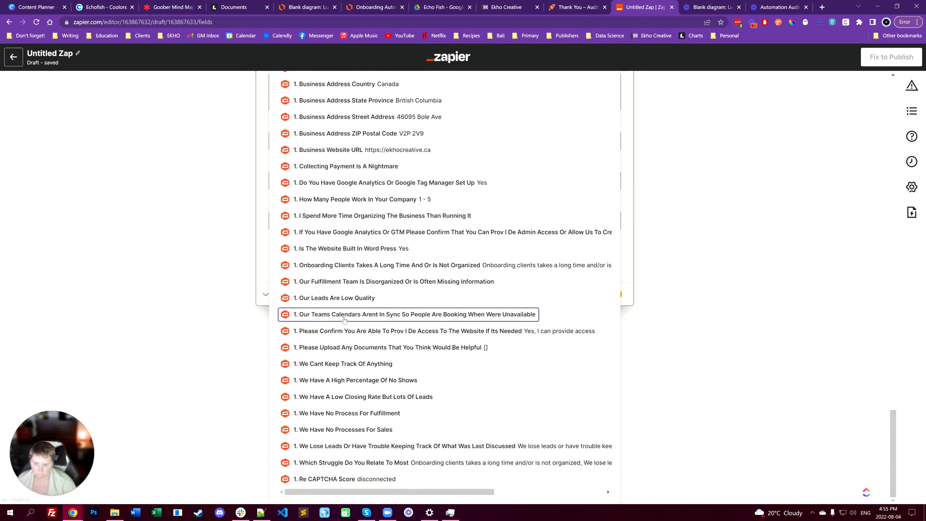
scroll(343, 315, "up", 1)
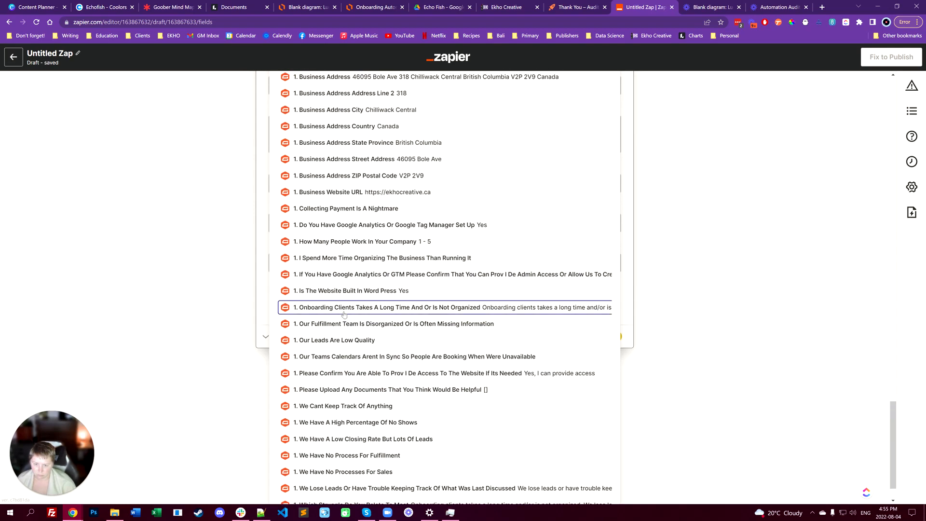
scroll(344, 316, "down", 1)
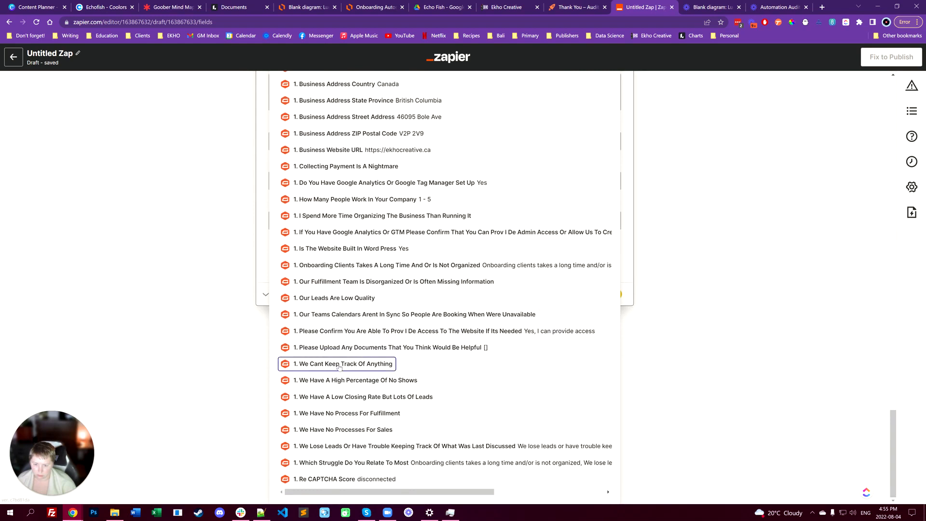
left_click(339, 365)
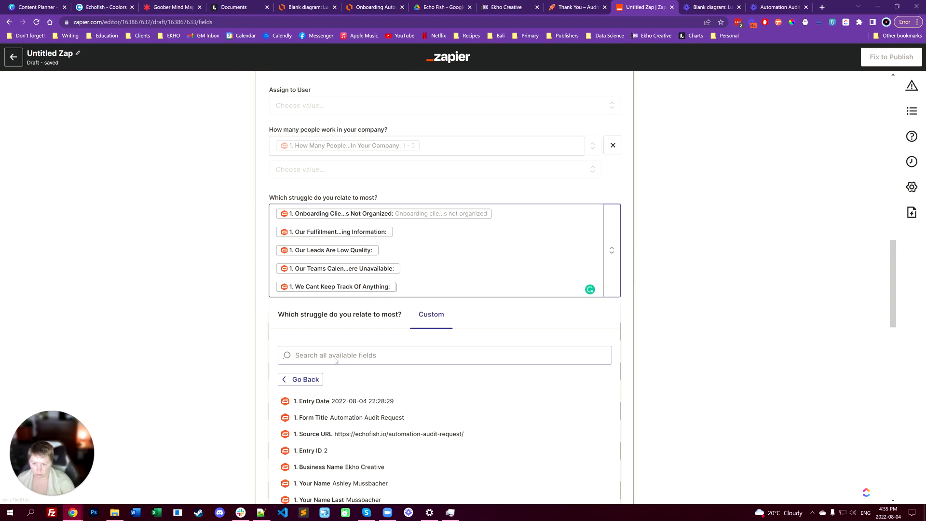
scroll(335, 360, "down", 10)
scroll(335, 361, "down", 5)
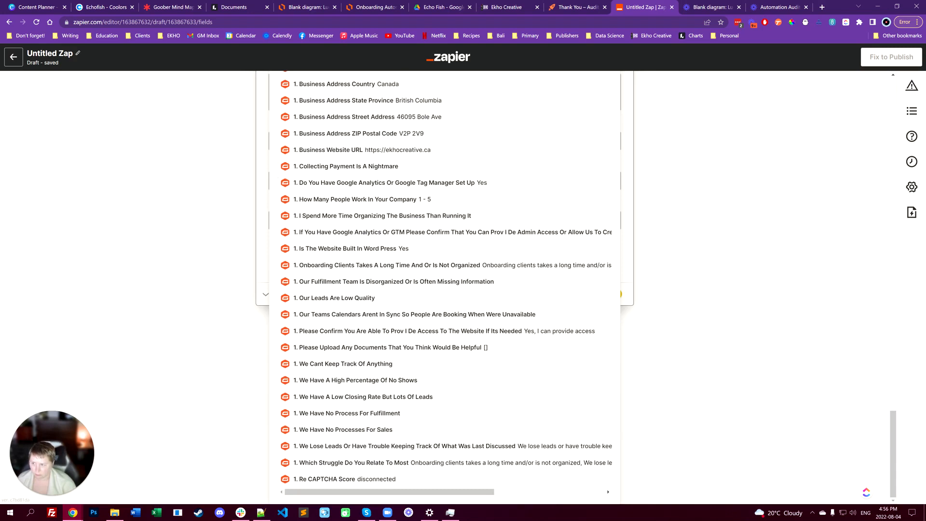
left_click(7, 248)
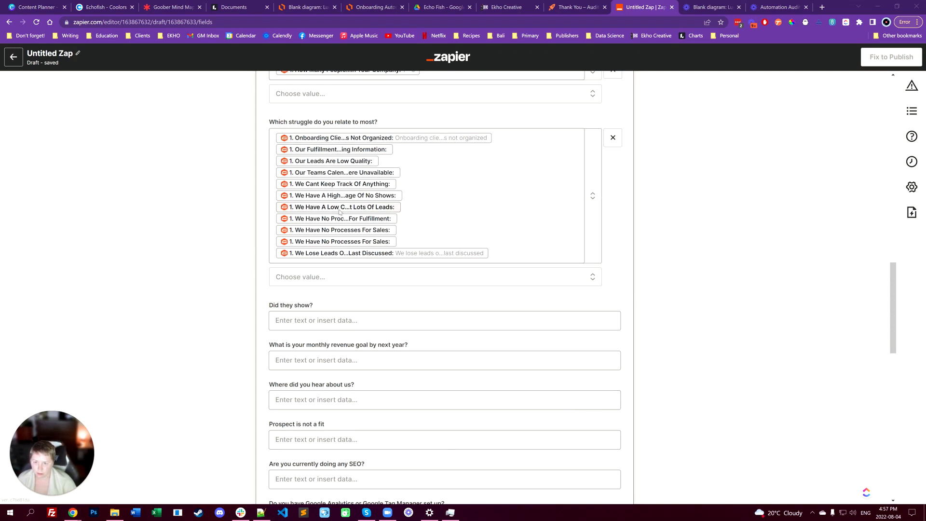
- Check the full list of Gravity Forms answers for struggles still missing from the "Which struggle do you relate to most?" field
left_click(349, 257)
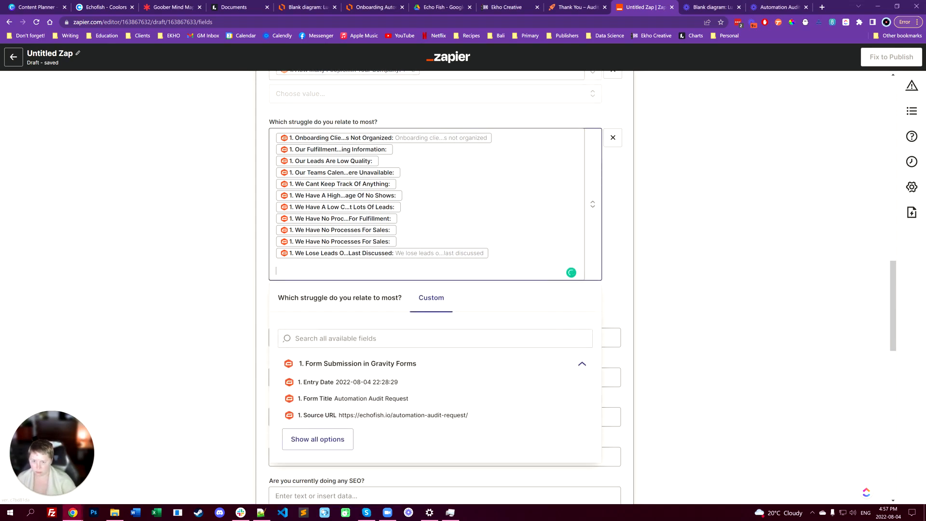
scroll(337, 381, "down", 4)
left_click(332, 234)
scroll(344, 286, "down", 15)
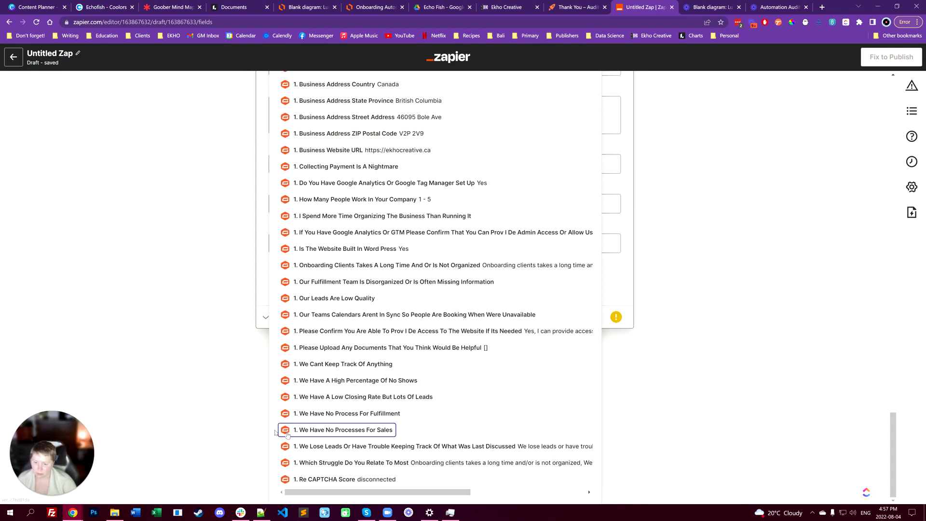
scroll(381, 447, "up", 3)
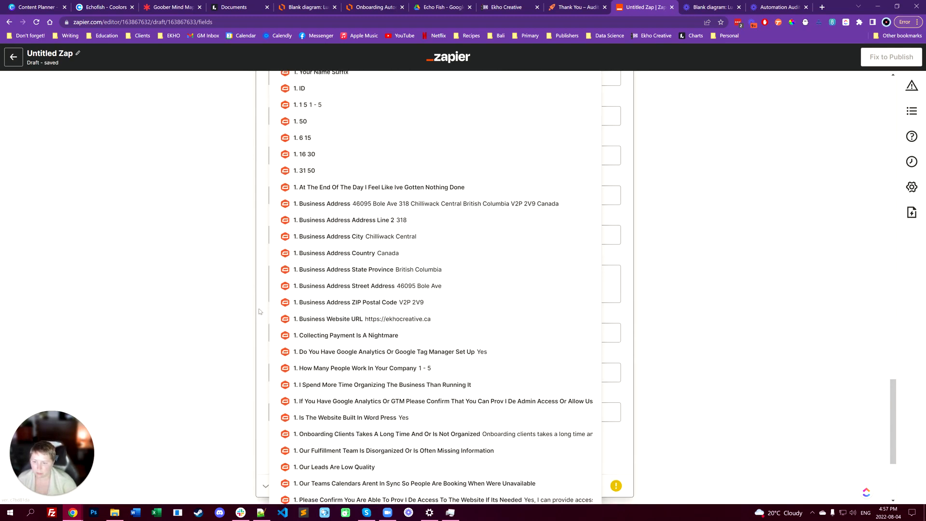
left_click(261, 312)
scroll(262, 328, "up", 15)
left_click(289, 376)
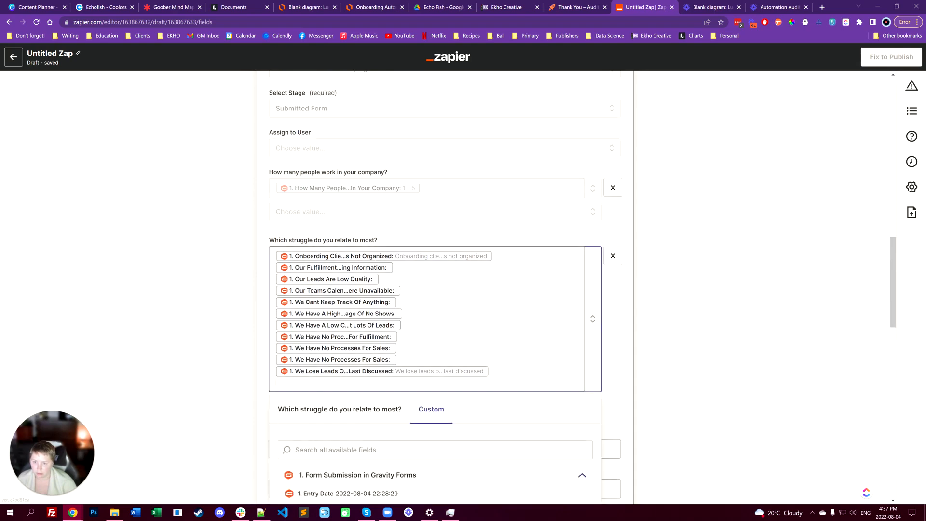
left_click(264, 340)
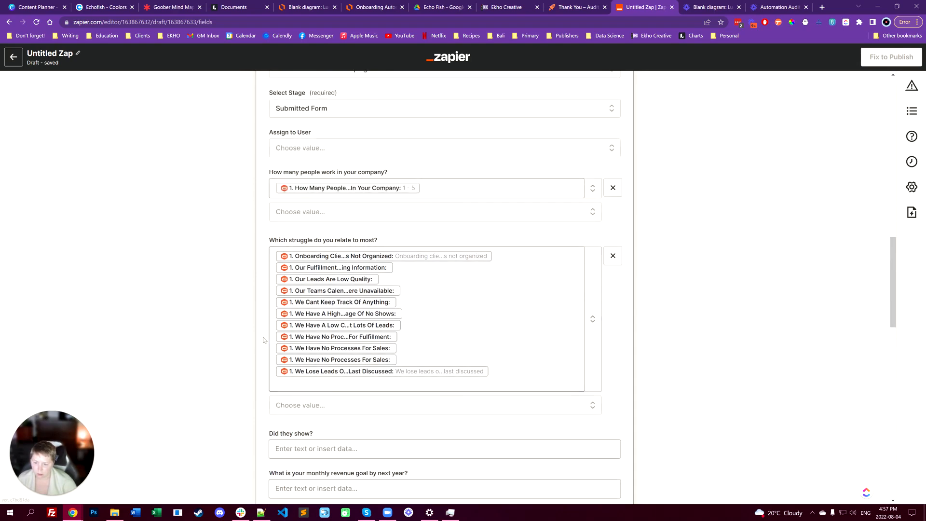
- Review the unmapped opportunity fields from "Did they show?" through "Are you currently doing any SEO?" for matching form questions
scroll(265, 340, "down", 3)
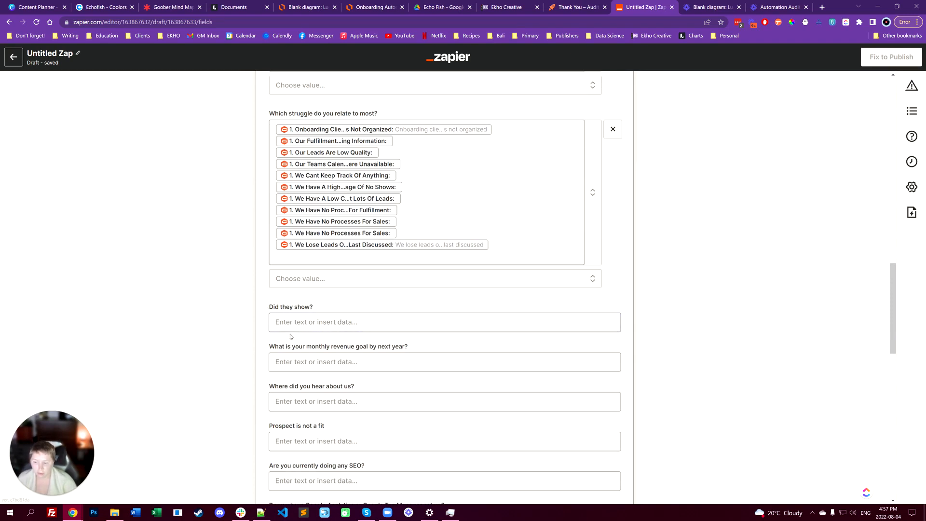
left_click(328, 362)
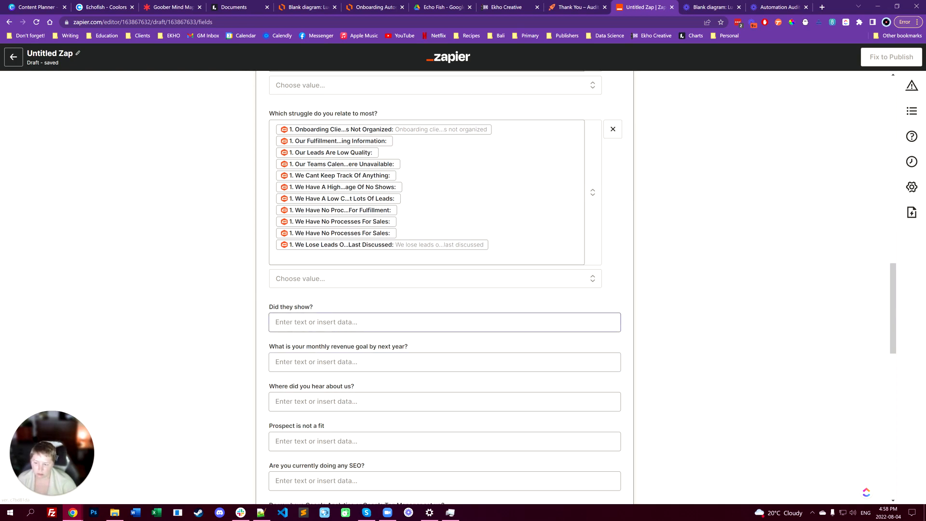
scroll(314, 241, "down", 2)
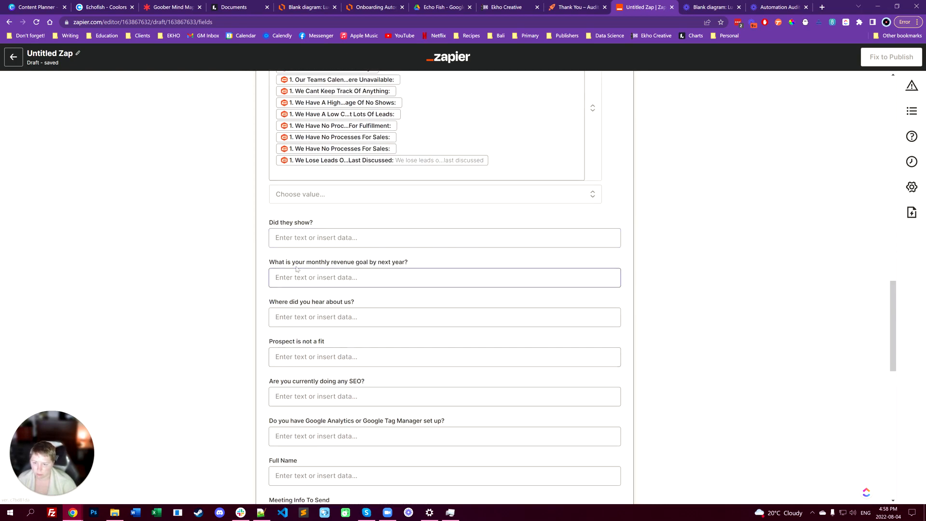
left_click(337, 234)
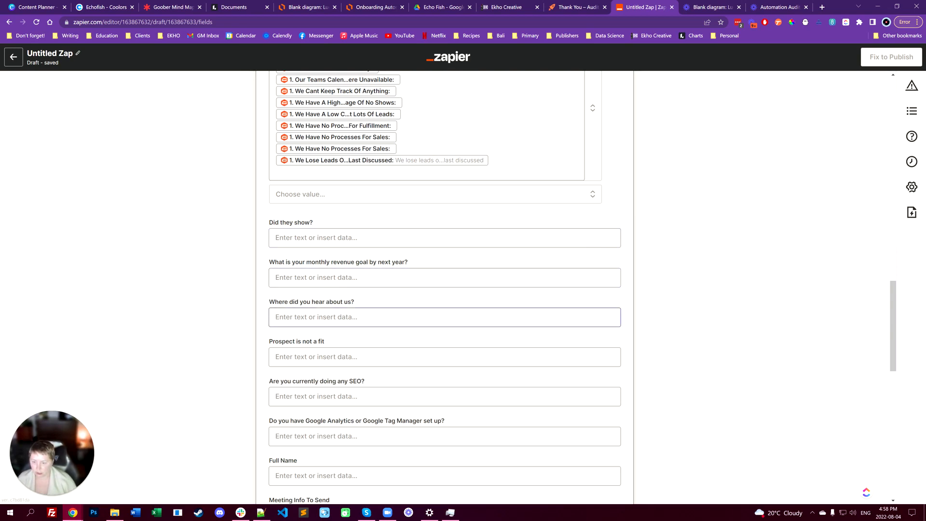
scroll(274, 313, "down", 2)
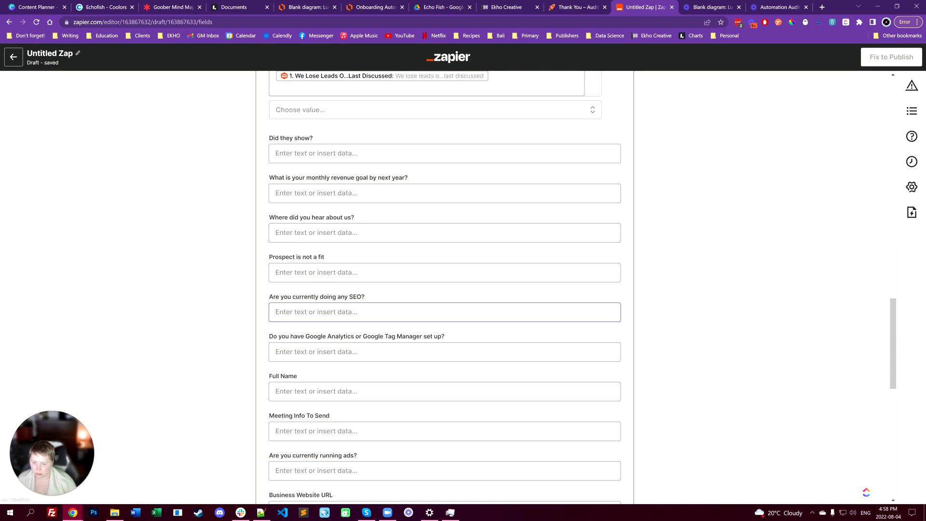
scroll(272, 299, "down", 2)
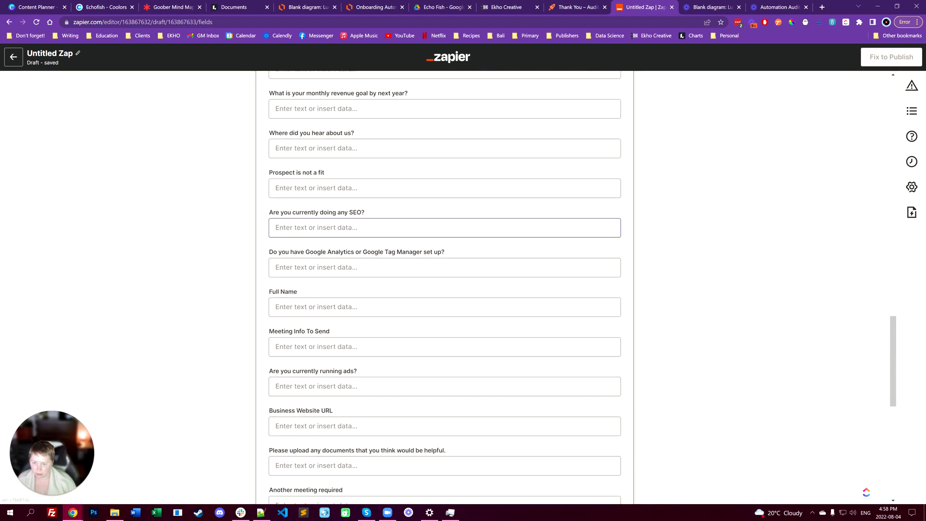
- Map "Do you have Google Analytics or Google Tag Manager set up?" to the matching Gravity Forms answer, searching the available fields for "do you have"
left_click(284, 273)
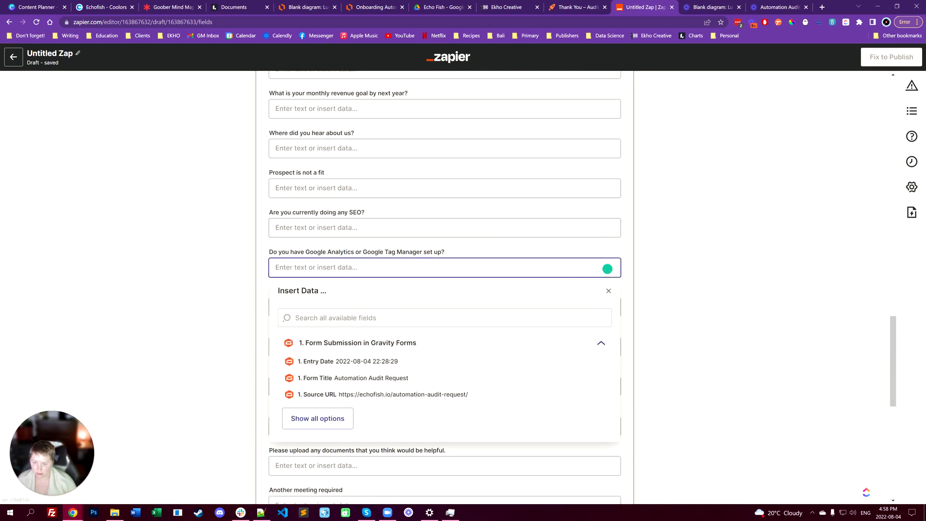
left_click(316, 418)
scroll(321, 370, "down", 6)
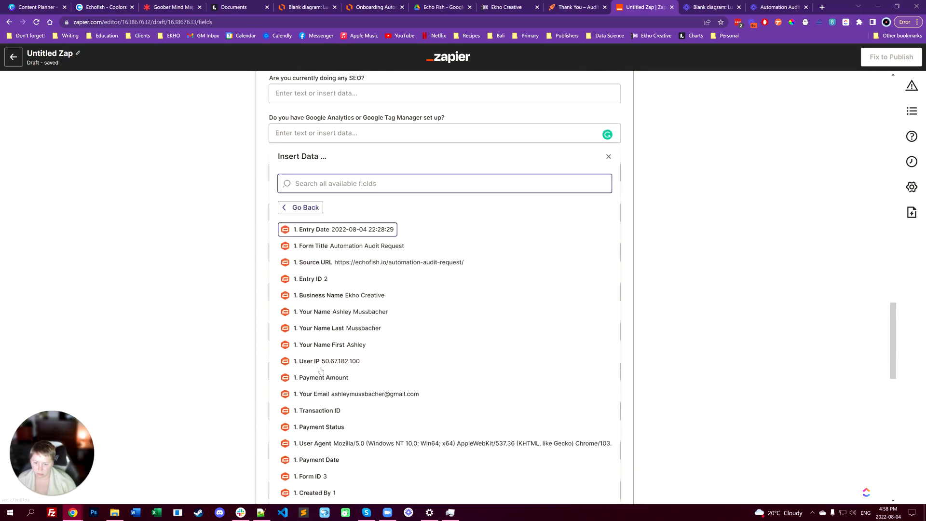
scroll(321, 370, "down", 9)
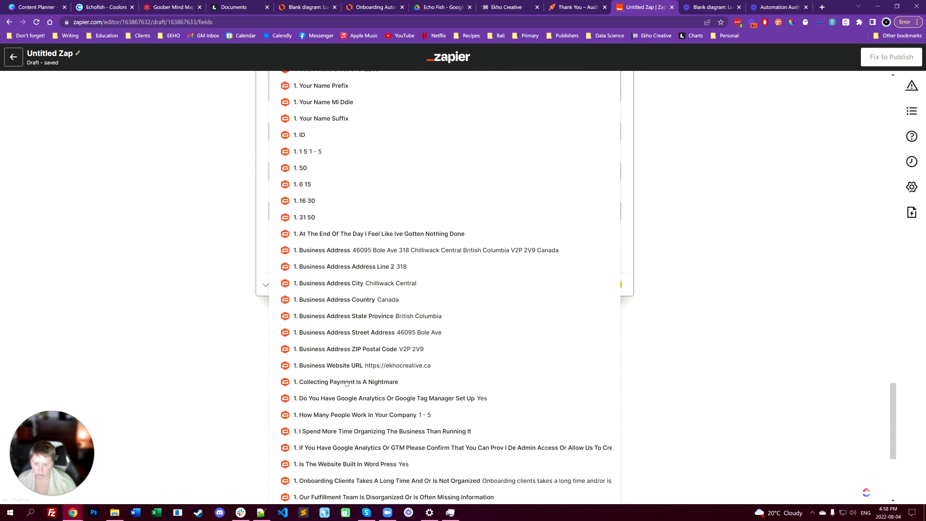
scroll(347, 384, "down", 2)
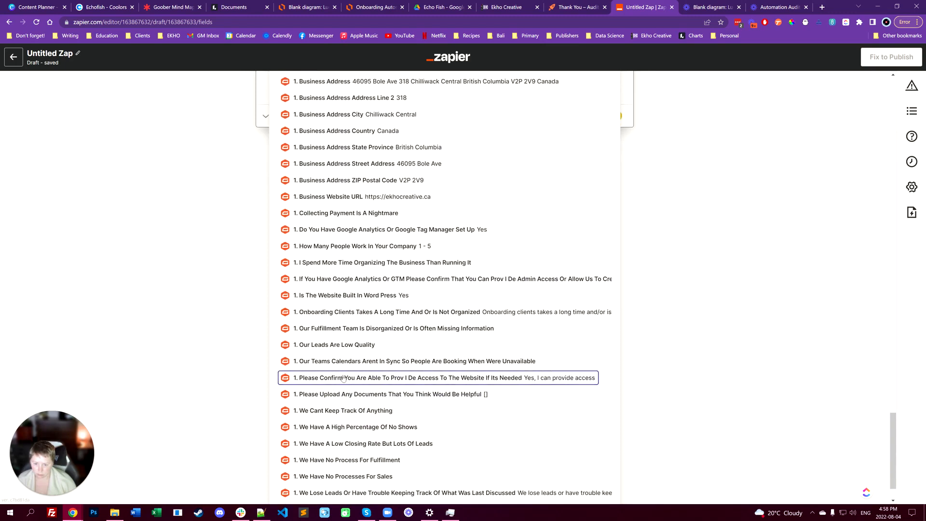
scroll(462, 403, "up", 17)
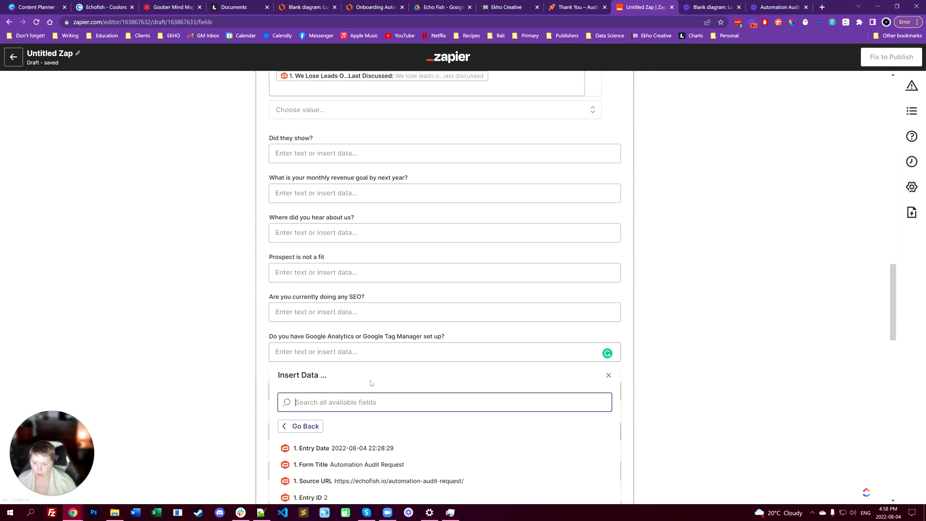
type("doo")
key("BackSpace")
key("BackSpace")
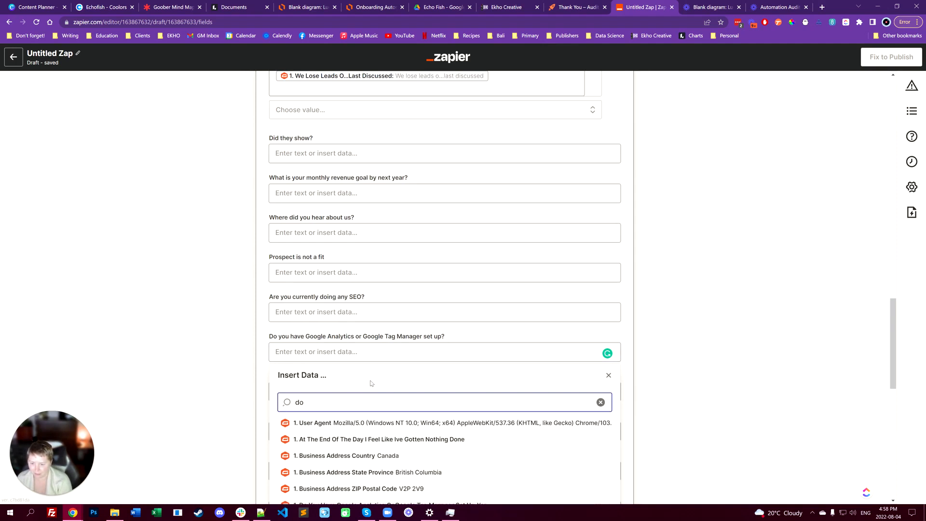
type("you hhave")
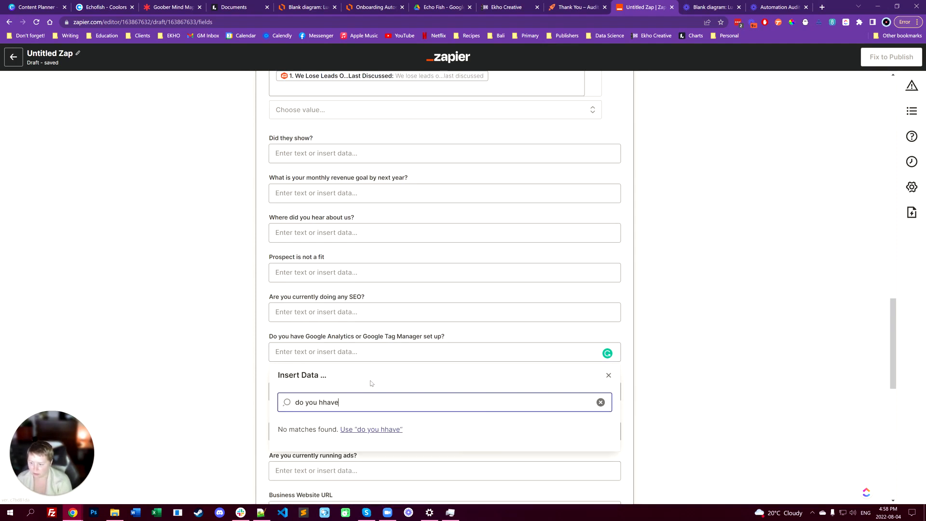
key("BackSpace")
key("BackSpace")
key("BackSpace")
key("BackSpace")
type("ave")
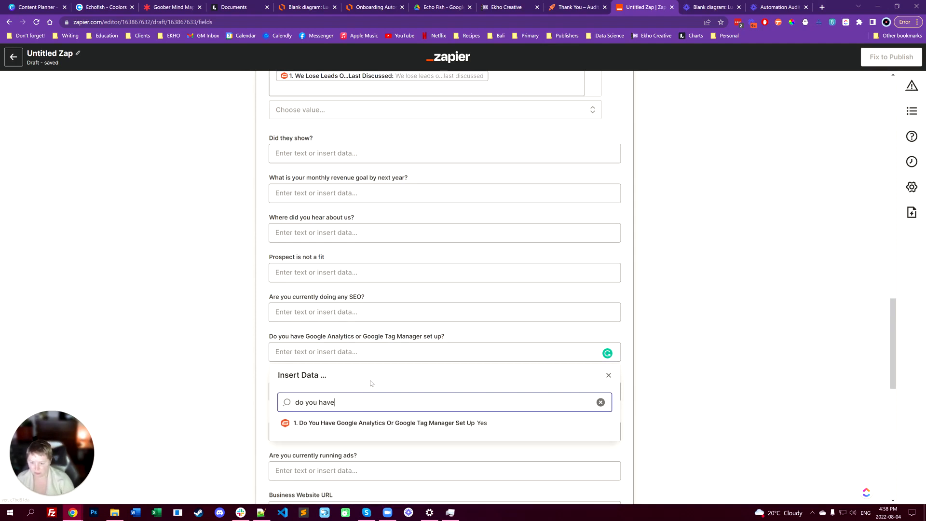
left_click(368, 424)
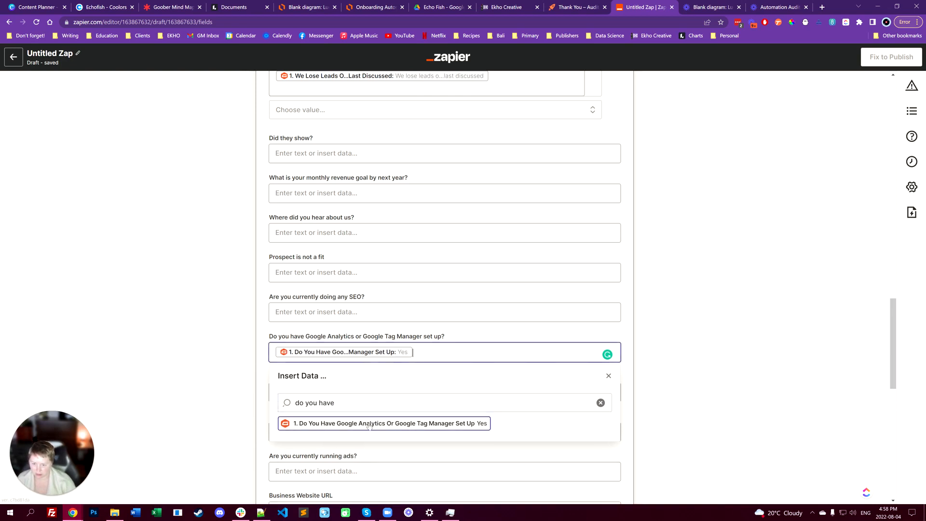
left_click(264, 380)
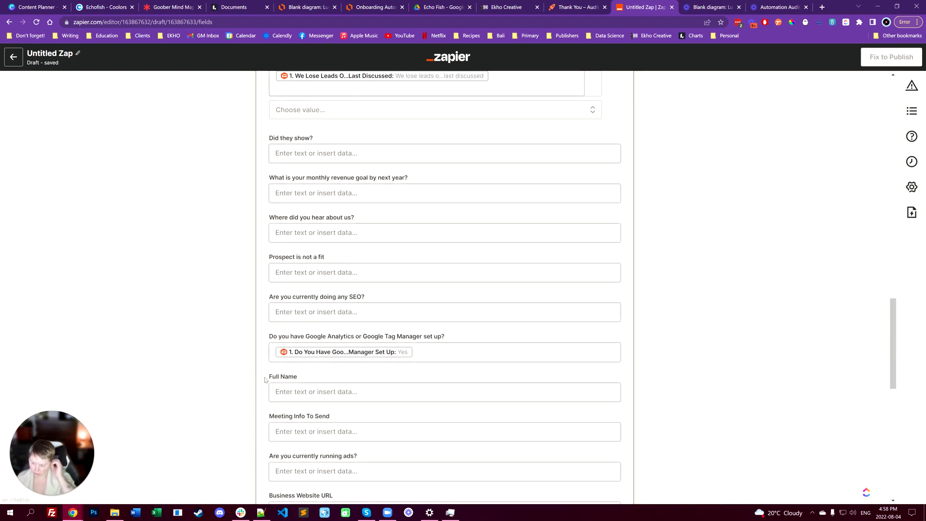
- Map Business Website URL to the Gravity Forms Business Website URL answer, searching the available fields for "business web"
scroll(261, 349, "down", 1)
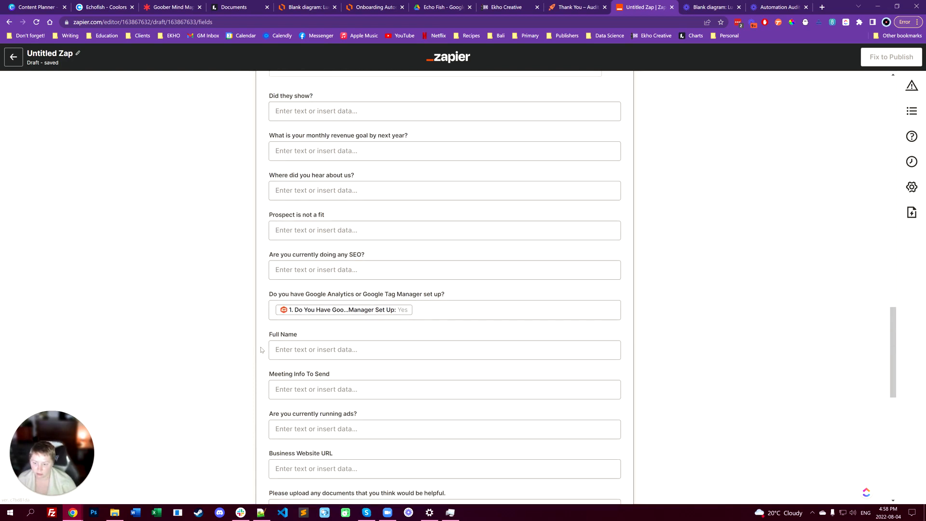
left_click(270, 349)
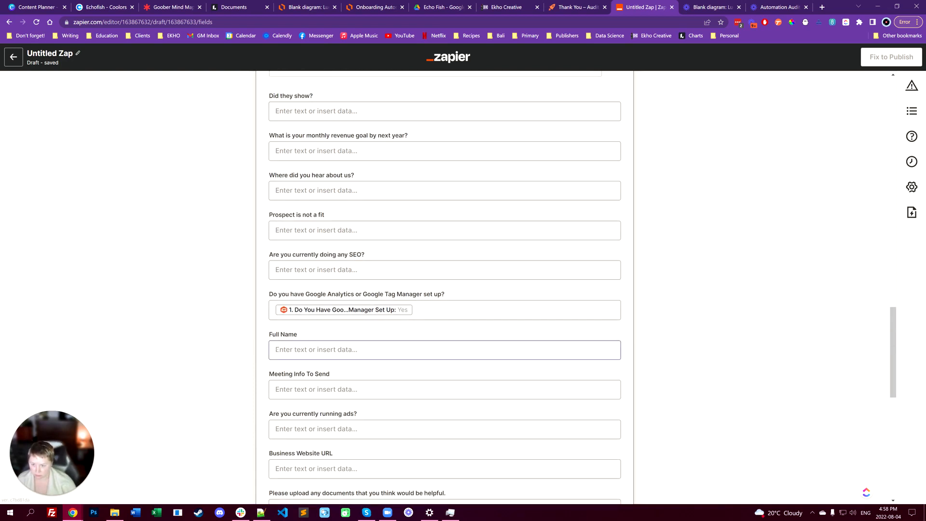
scroll(267, 365, "down", 2)
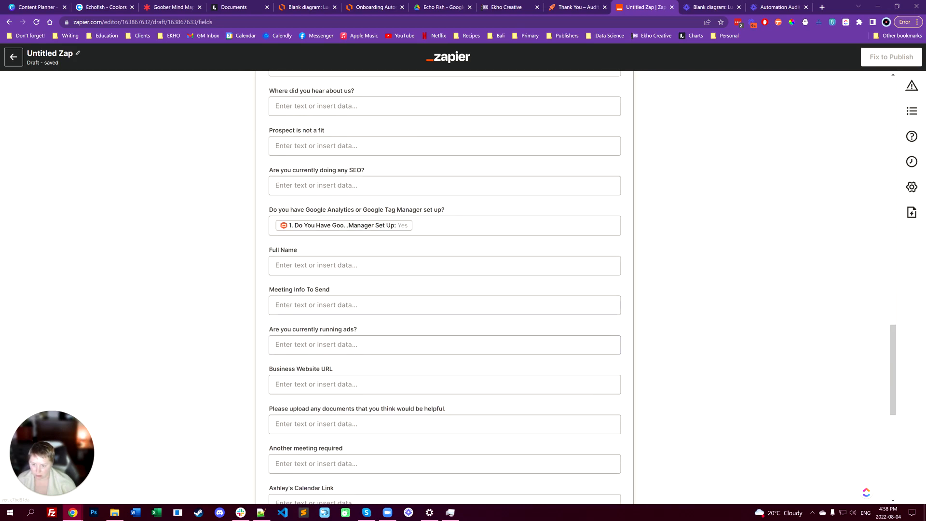
scroll(265, 335, "down", 2)
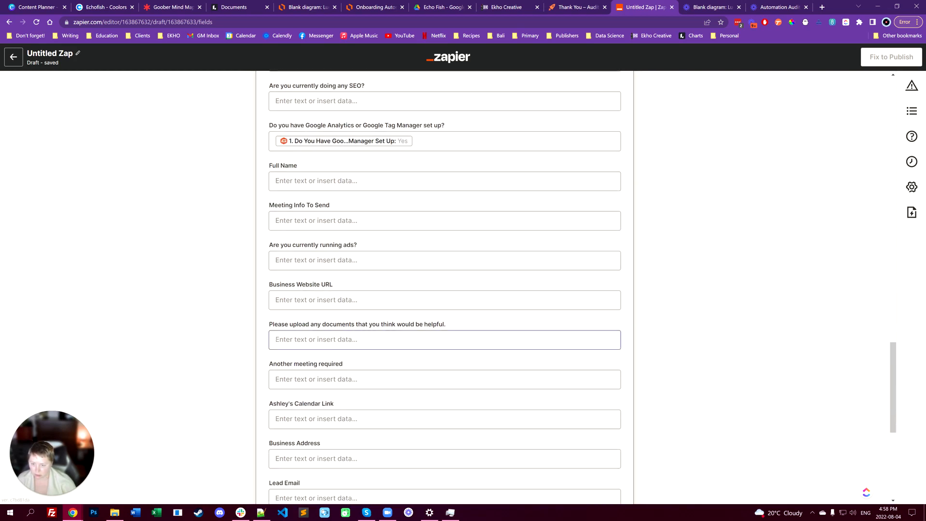
left_click(279, 299)
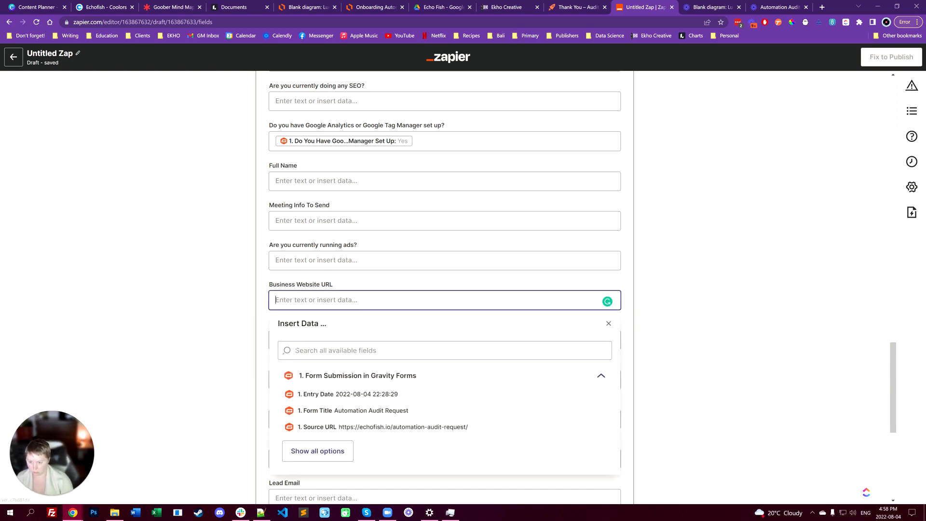
left_click(347, 351)
type("bus")
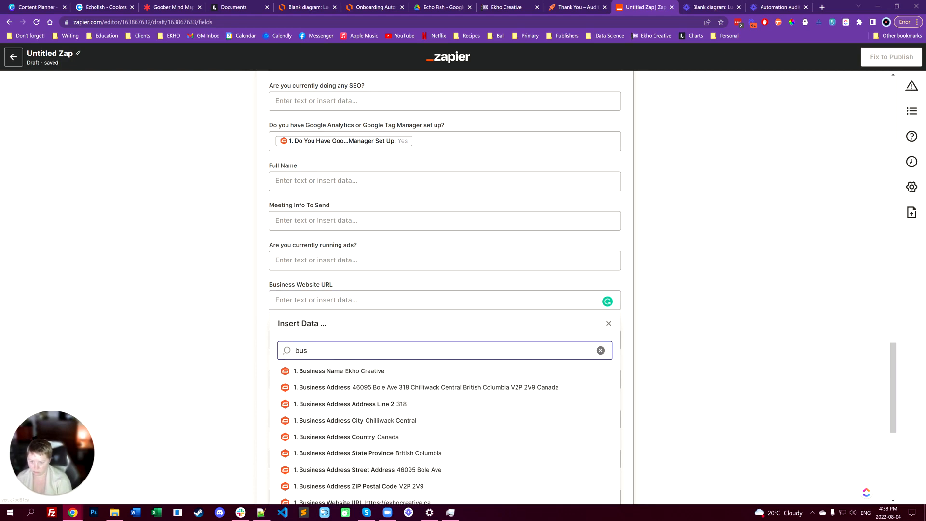
type("web")
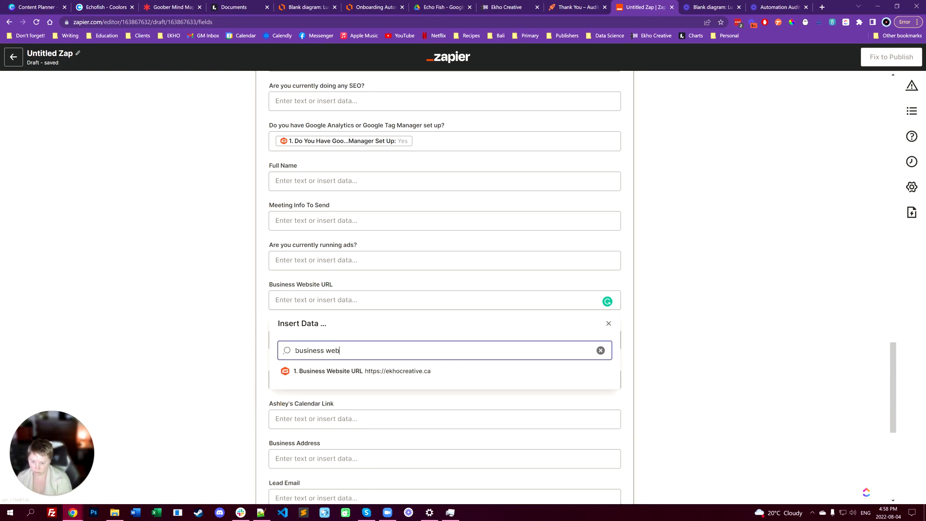
left_click(318, 372)
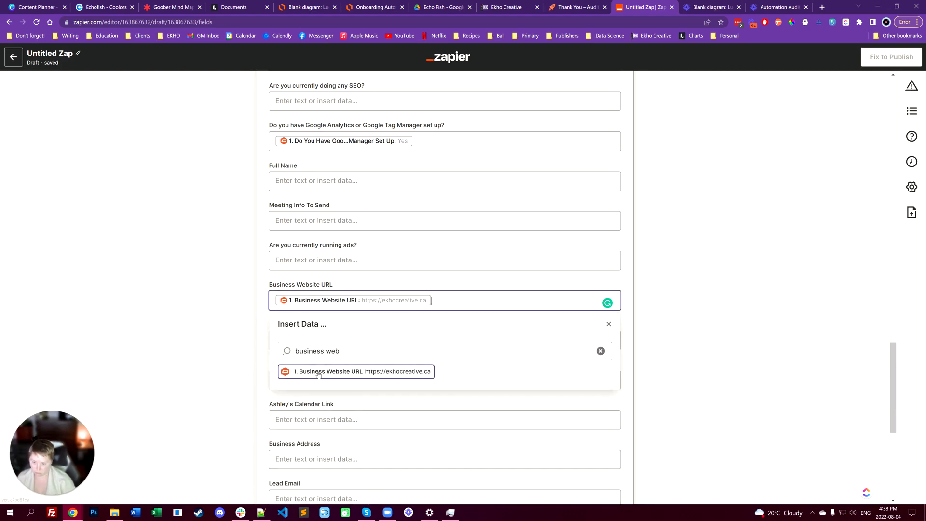
left_click(262, 315)
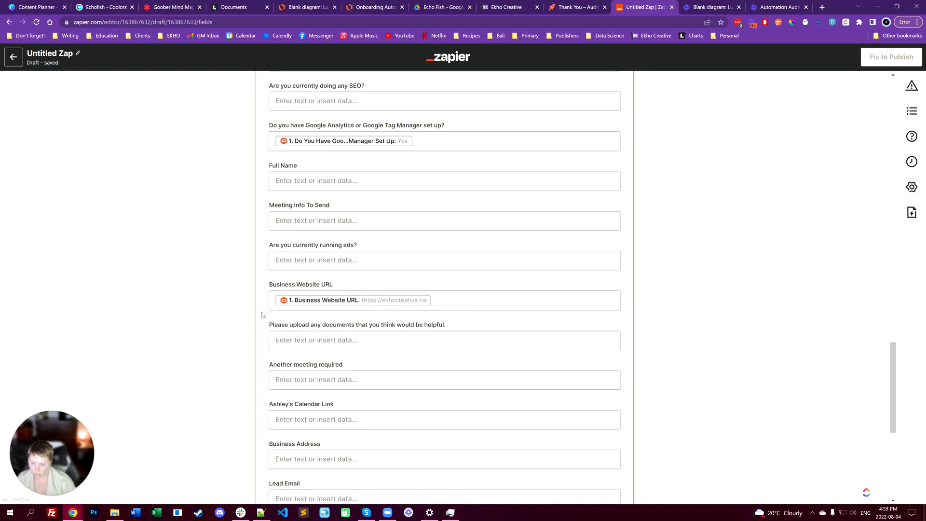
- Map "Please upload any documents that you think would be helpful." to the matching Gravity Forms answer, searching the available fields for "please"
scroll(262, 315, "down", 1)
left_click(330, 296)
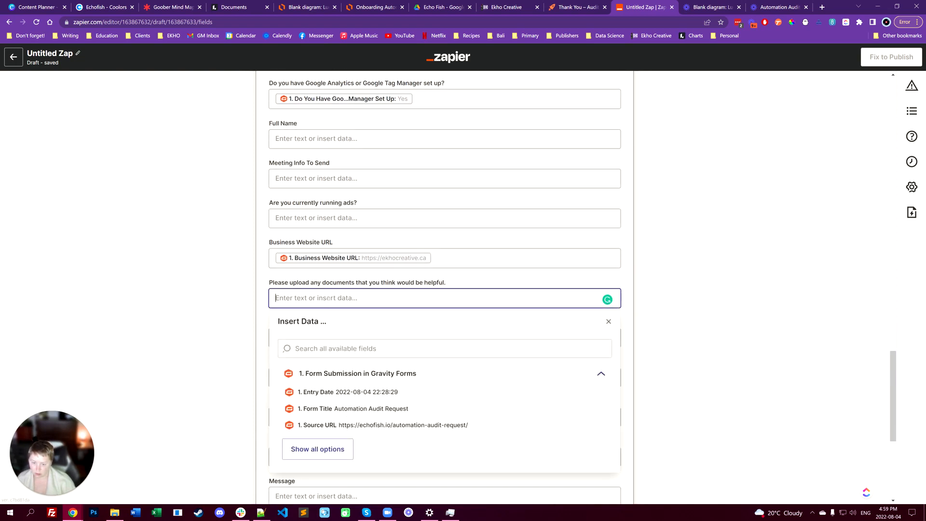
left_click(338, 348)
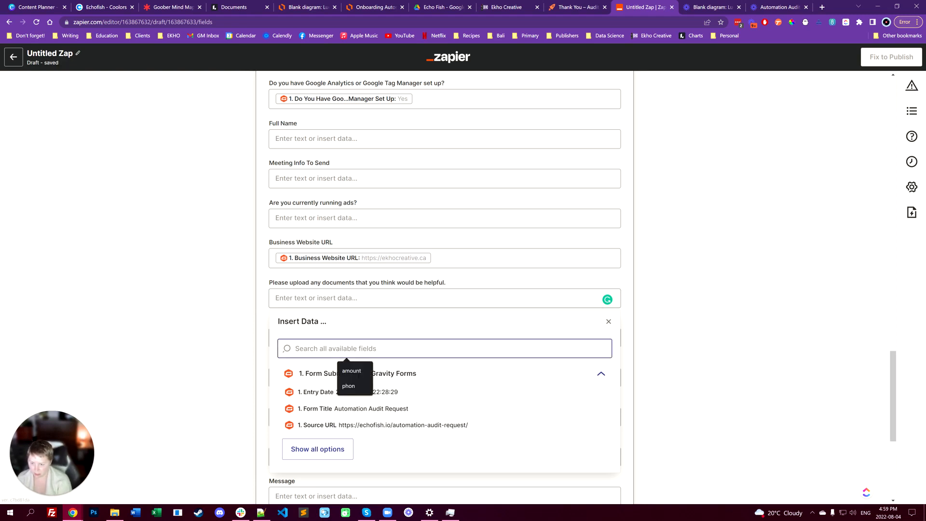
type("please")
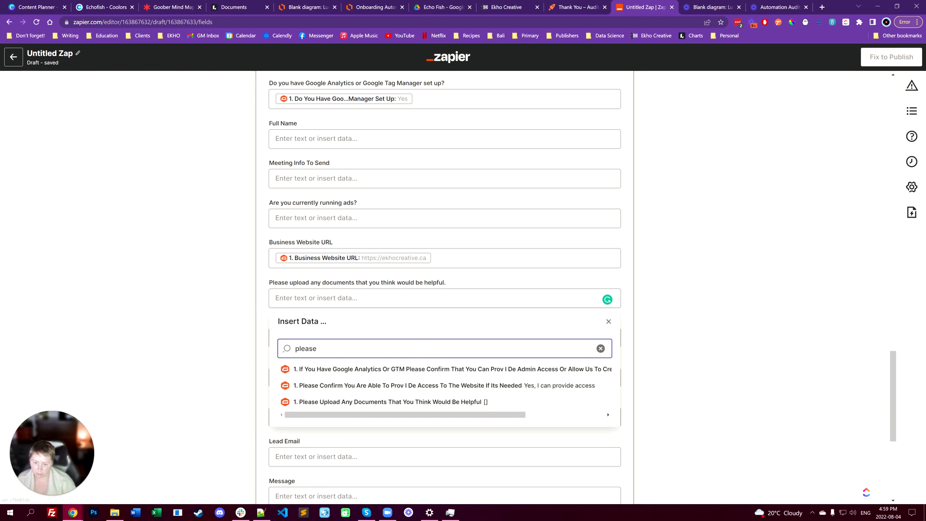
left_click(318, 402)
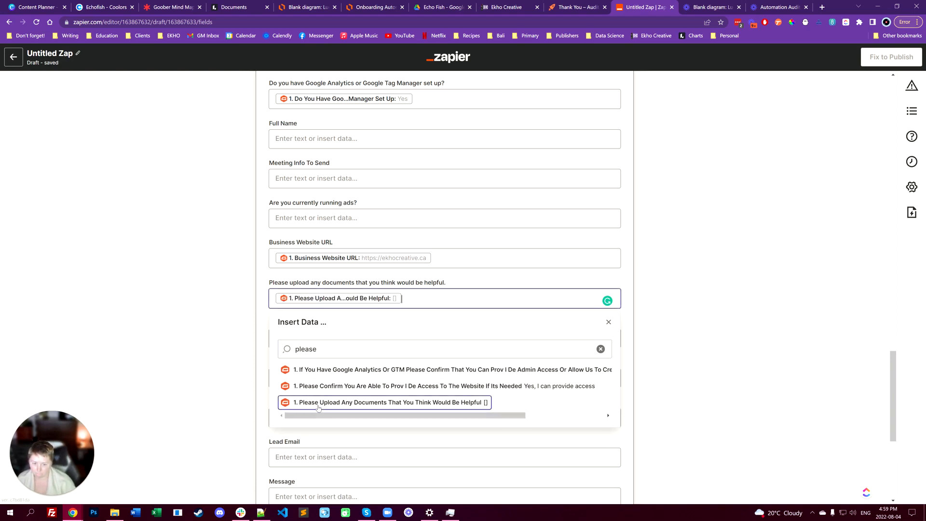
left_click(263, 328)
- Map the opportunity's Business Name to the Gravity Forms Business Name answer, searching the available fields for "business"
scroll(261, 289, "down", 2)
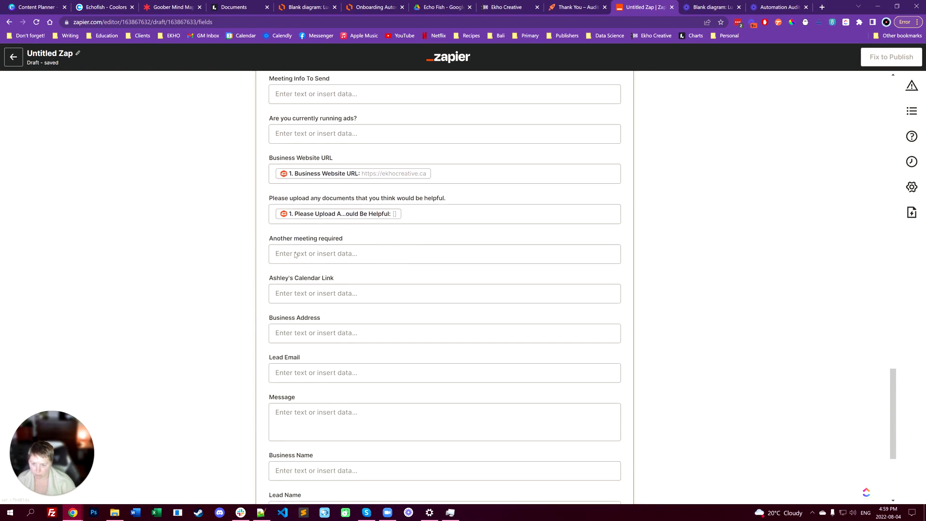
scroll(443, 289, "down", 2)
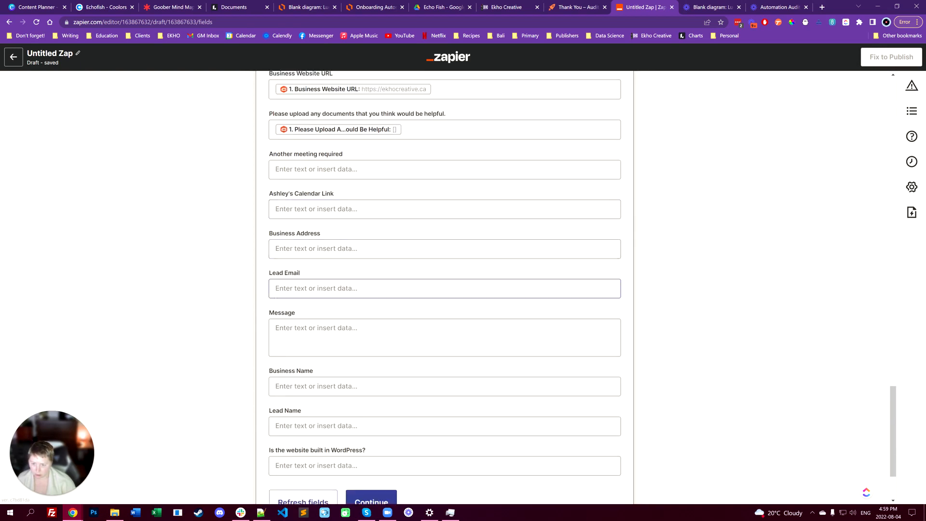
scroll(281, 341, "down", 2)
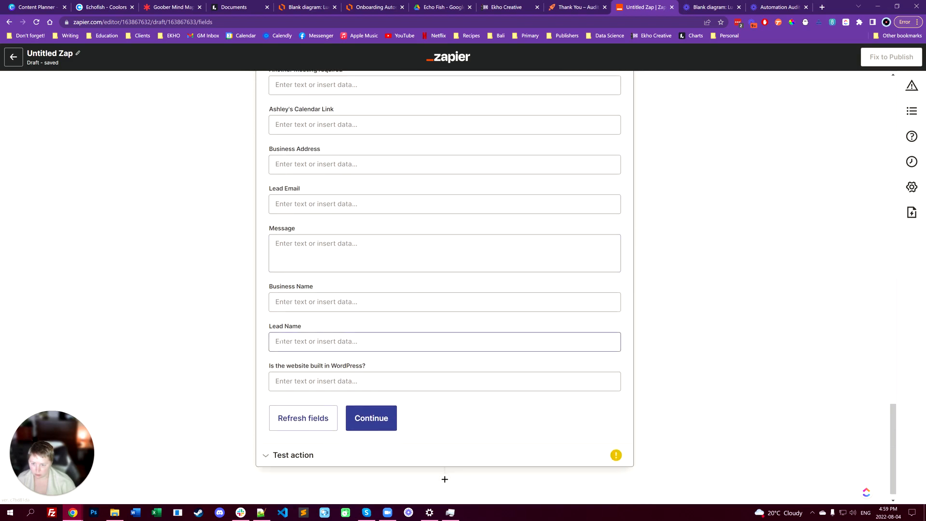
left_click(284, 301)
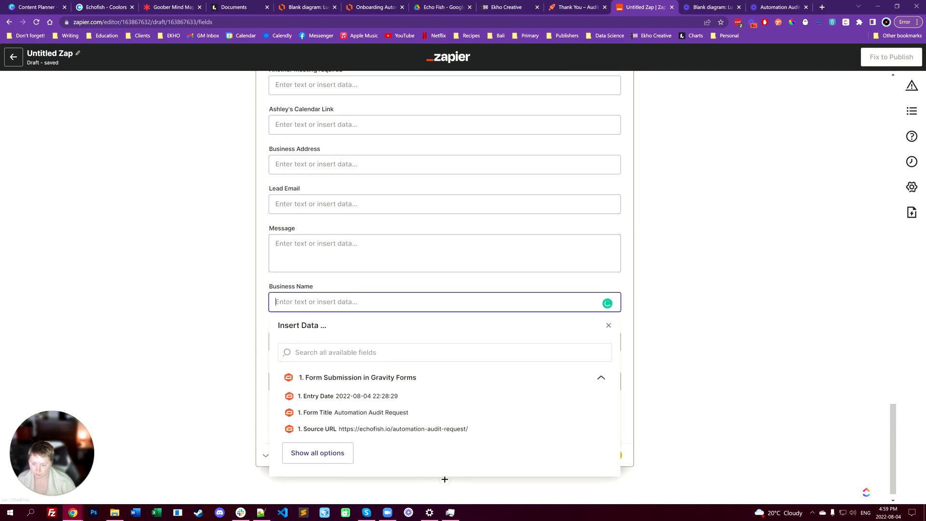
left_click(259, 312)
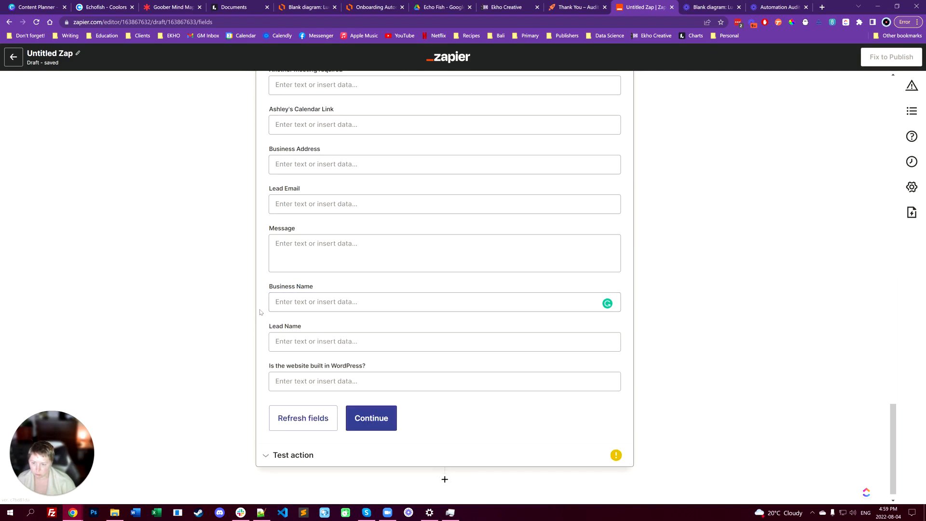
scroll(260, 312, "down", 1)
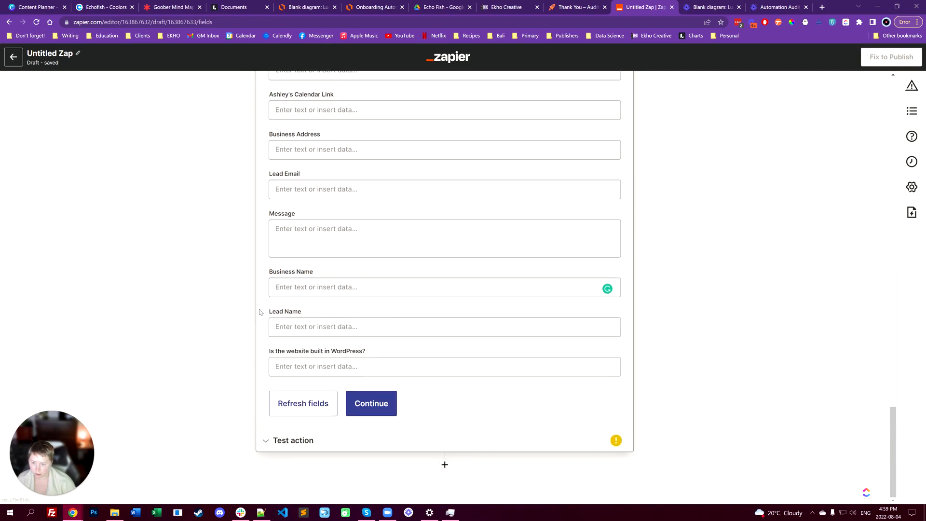
left_click(303, 289)
left_click(328, 443)
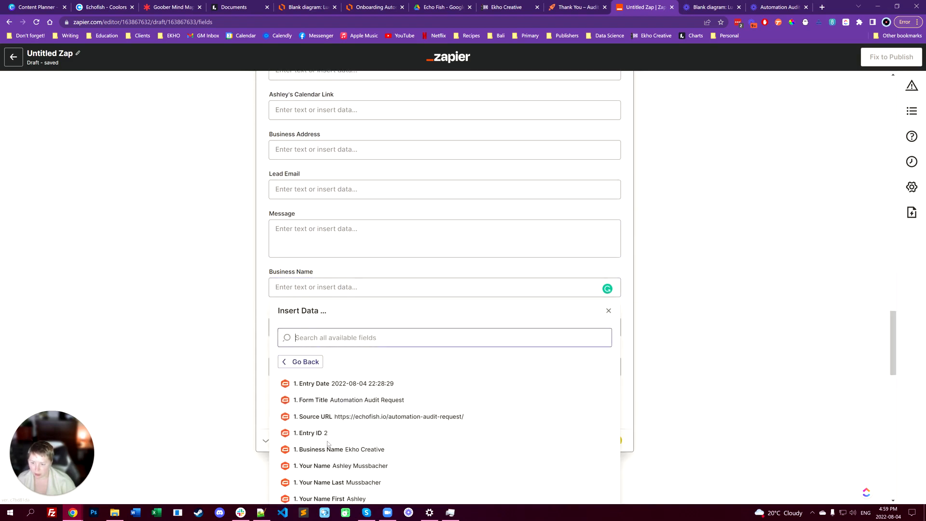
scroll(365, 395, "down", 4)
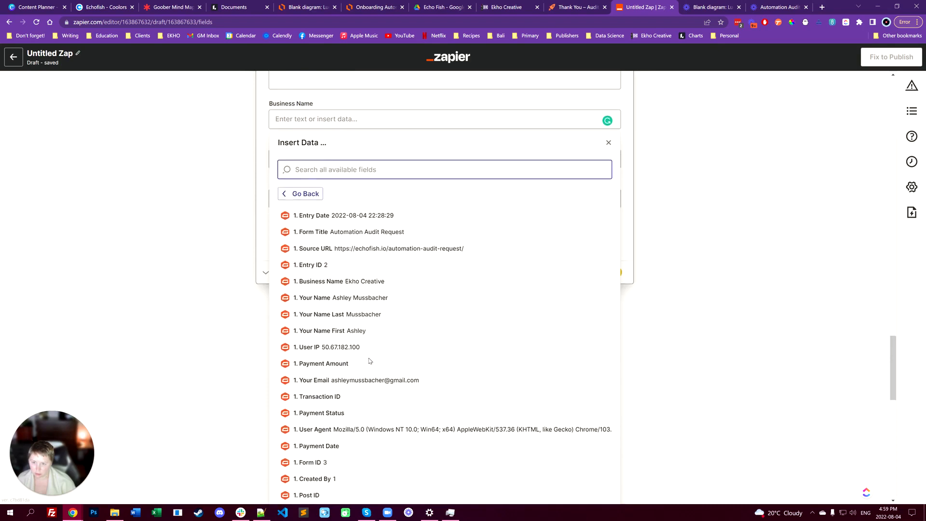
scroll(365, 396, "up", 3)
type("busi")
scroll(369, 361, "up", 1)
type("ness")
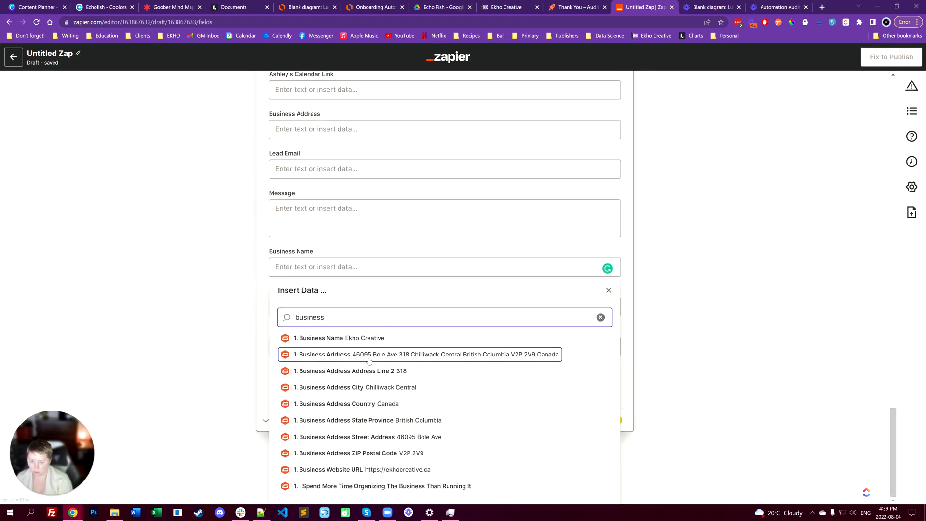
left_click(333, 337)
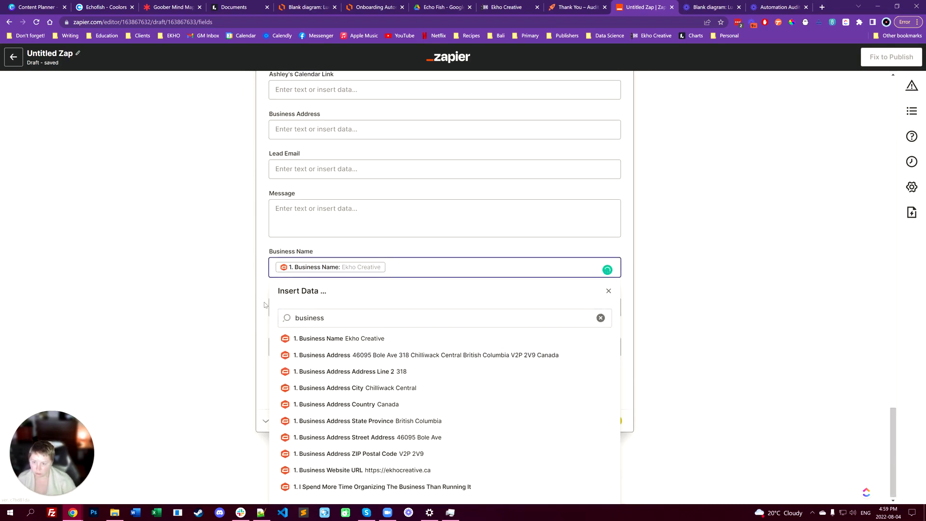
left_click(265, 305)
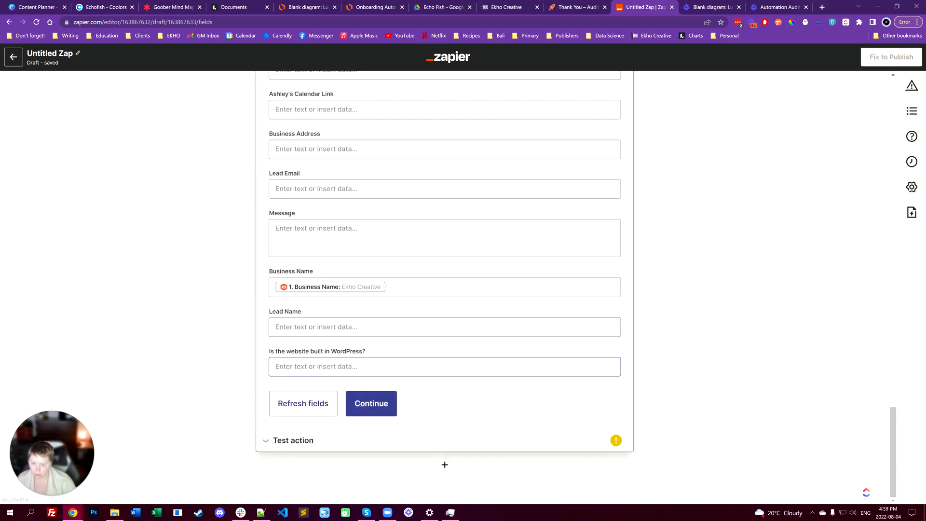
- Map "Is the website built in WordPress?" to the matching Gravity Forms answer, searching the available fields for "is the"
left_click(366, 368)
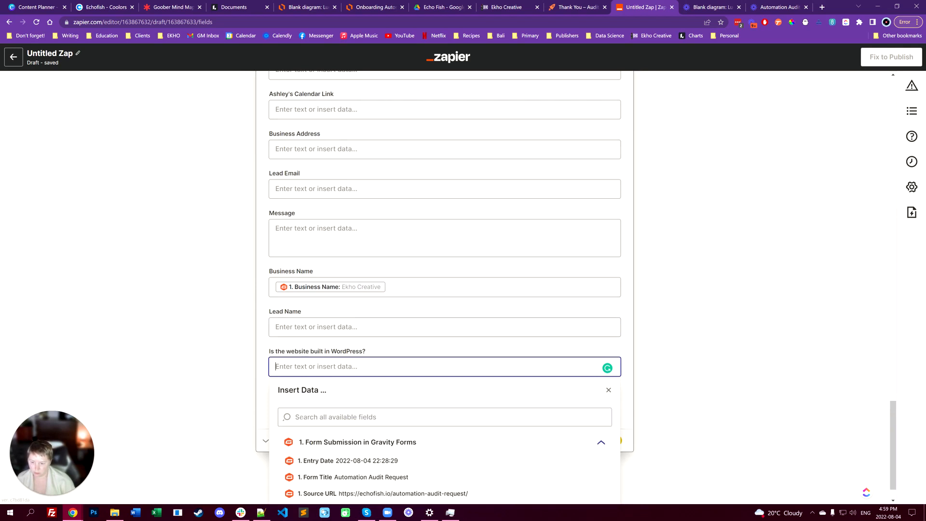
left_click(347, 416)
type("is the")
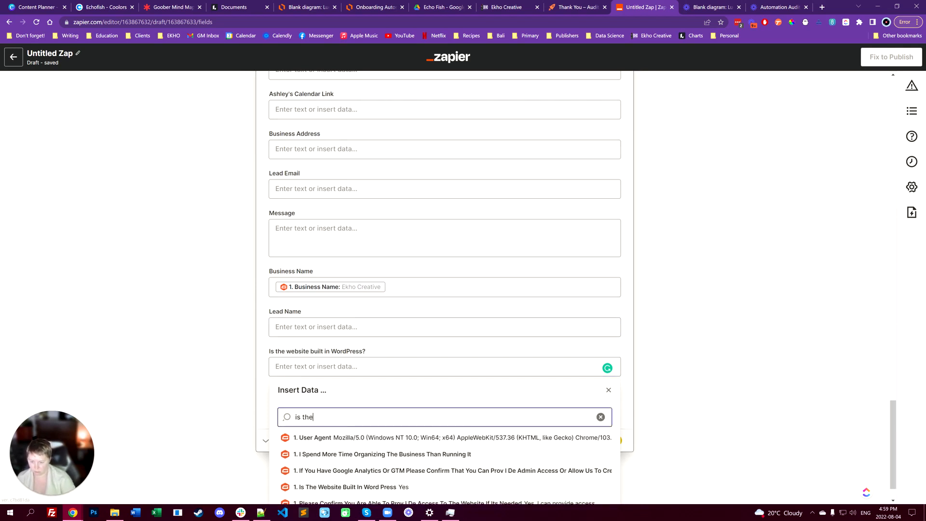
key("Down")
key("Down")
key("Down")
key("Down")
key("Return")
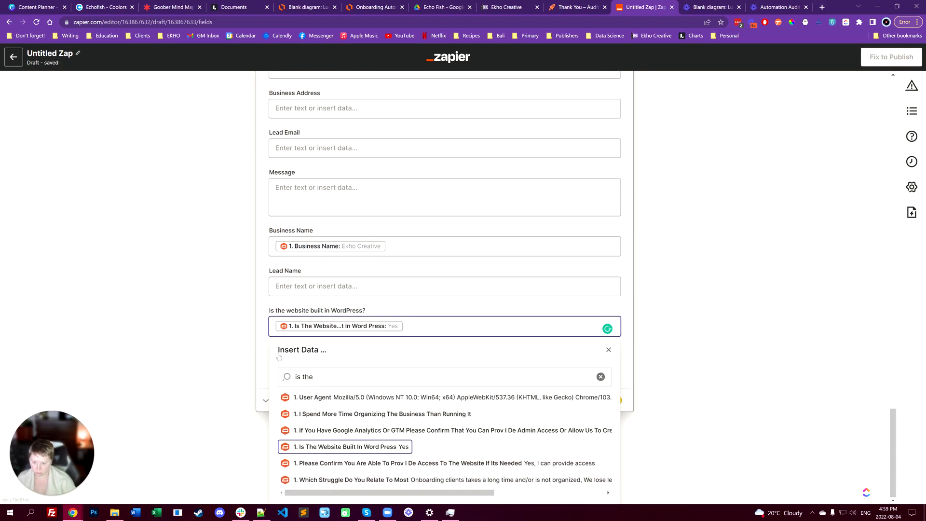
left_click(264, 351)
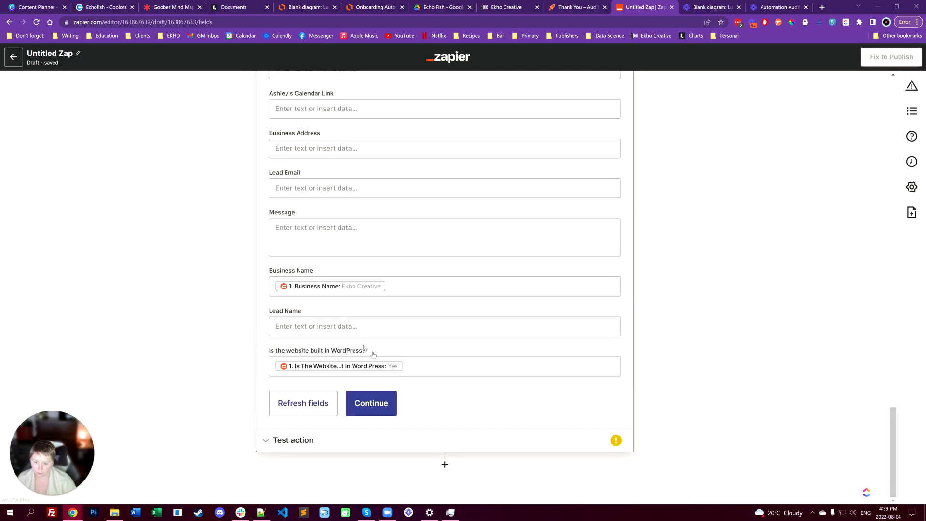
- Finish the Add/Update Opportunity setup, review the sample contact data and empty fields, and run the LeadConnector action test
left_click(376, 400)
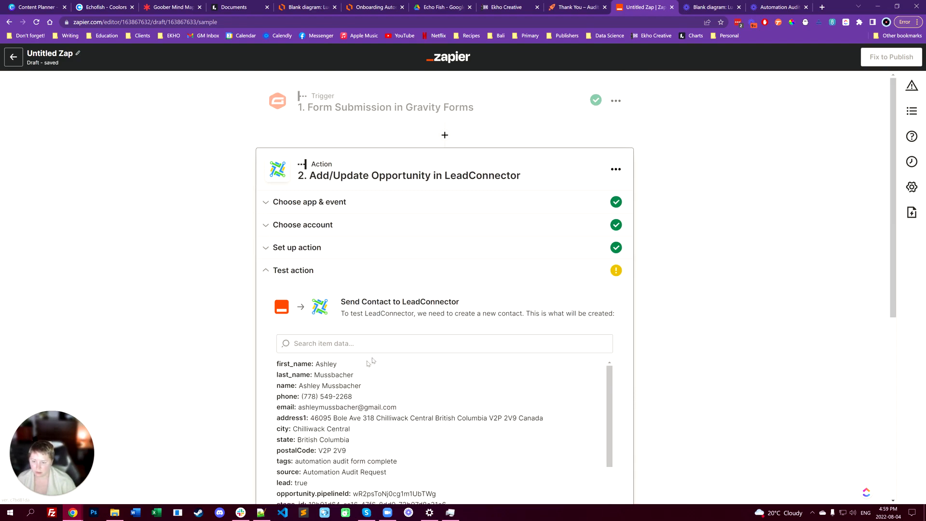
scroll(448, 285, "down", 4)
scroll(420, 325, "up", 4)
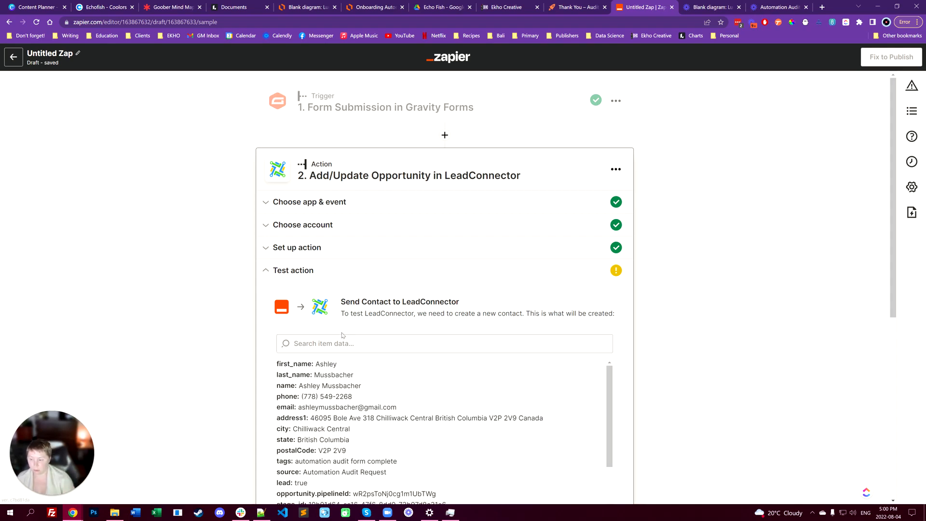
scroll(345, 333, "down", 8)
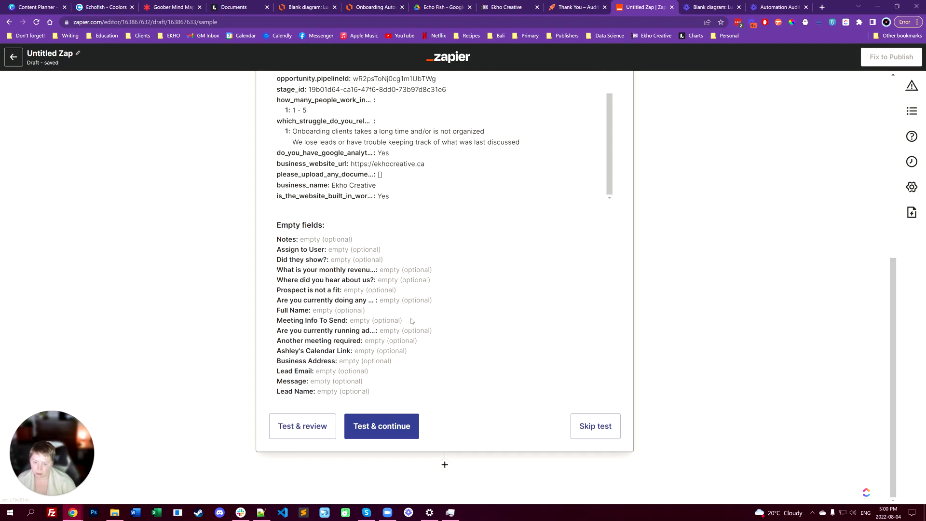
left_click(381, 426)
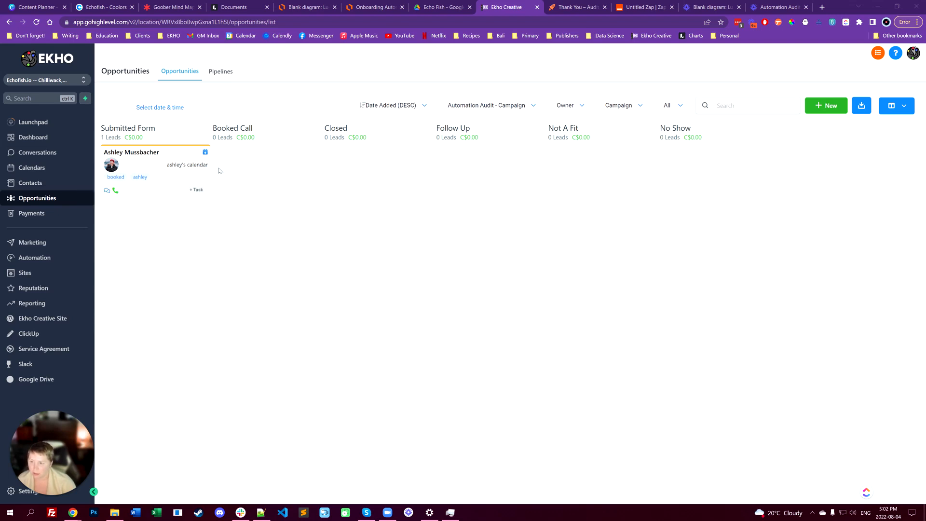
- In GoHighLevel, open the lead's opportunity in the Submitted Form stage and check its details and appointment booking fields
left_click(156, 195)
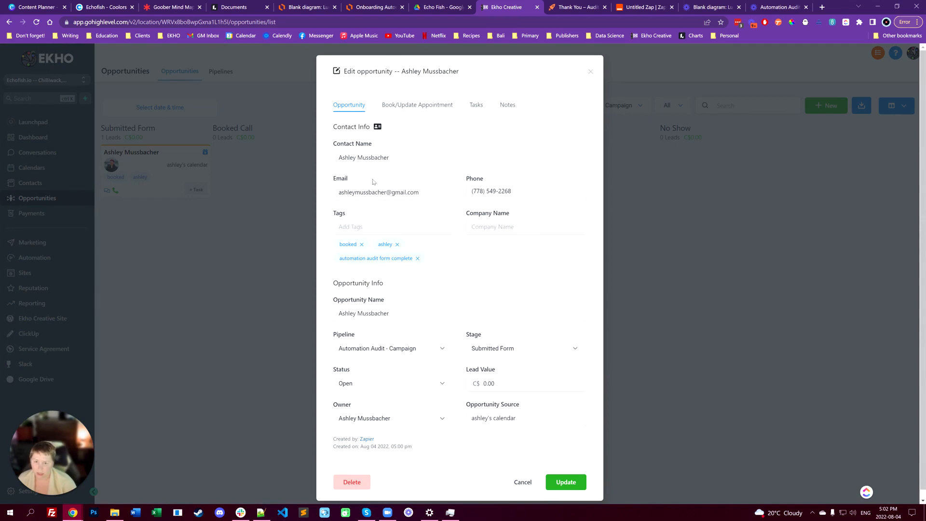
scroll(442, 428, "down", 1)
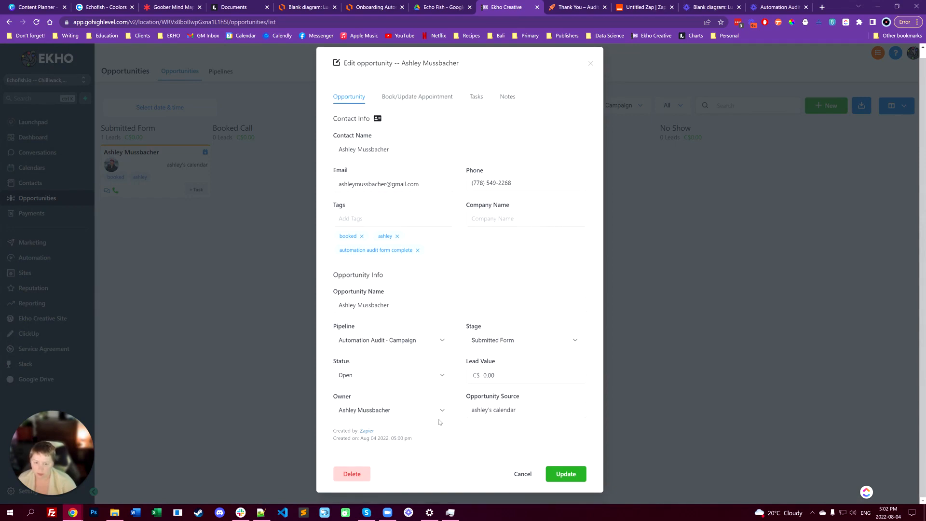
left_click(425, 96)
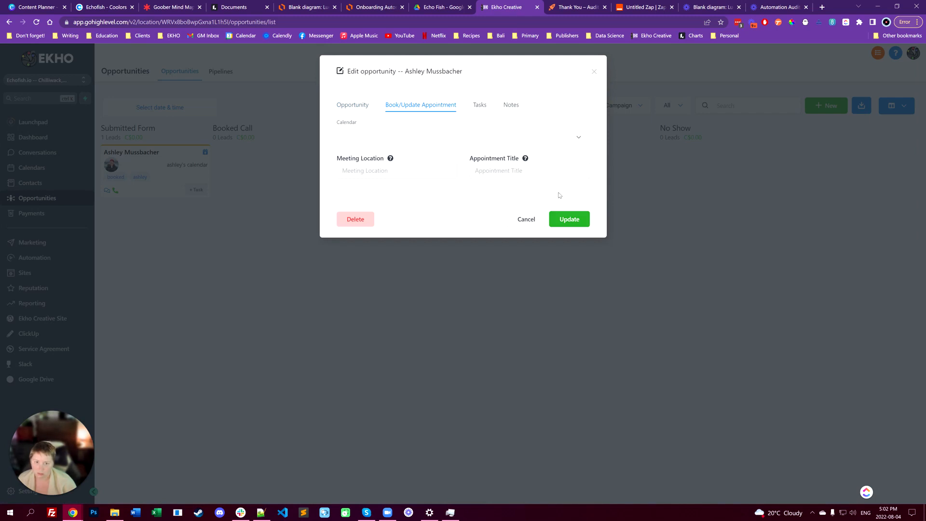
- Preview the opportunity's booking options for the Automation Audit (Automation Audit Request) calendar, look at its notes, and leave without saving
left_click(577, 138)
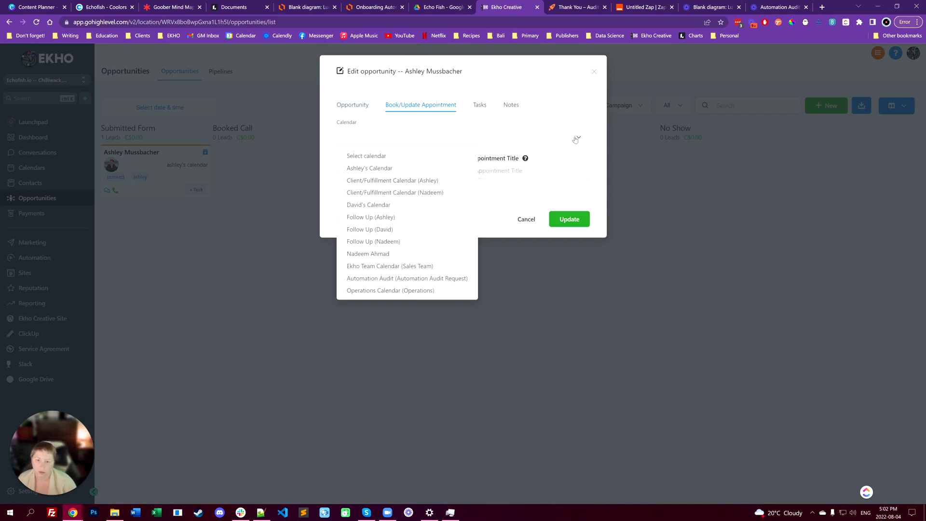
left_click(371, 278)
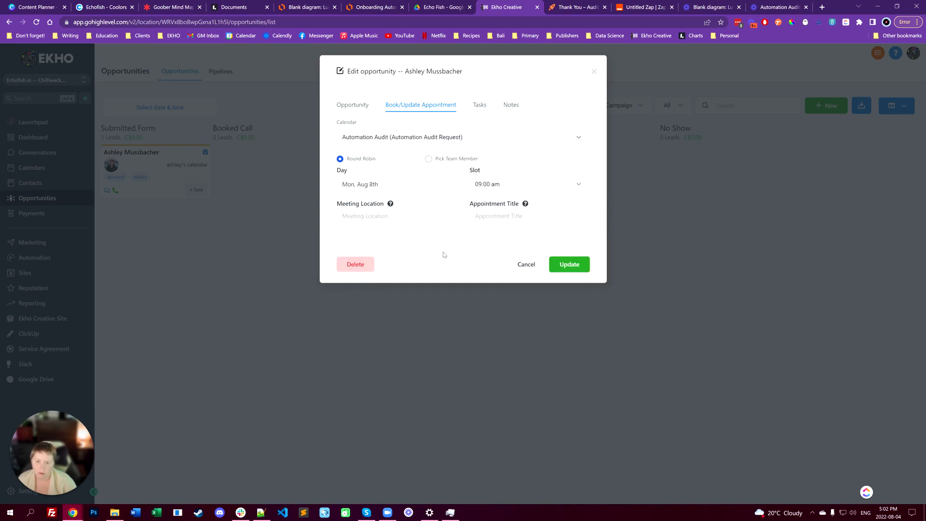
left_click(477, 107)
left_click(443, 105)
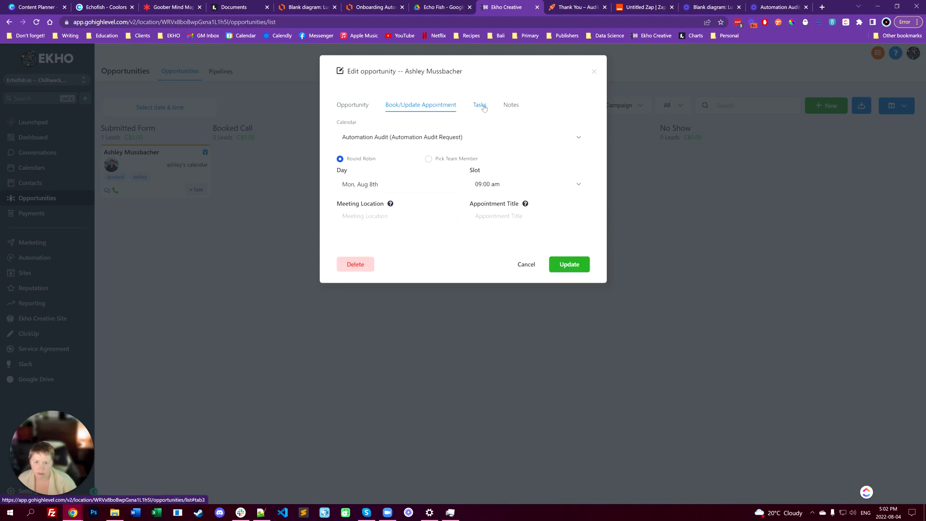
left_click(510, 107)
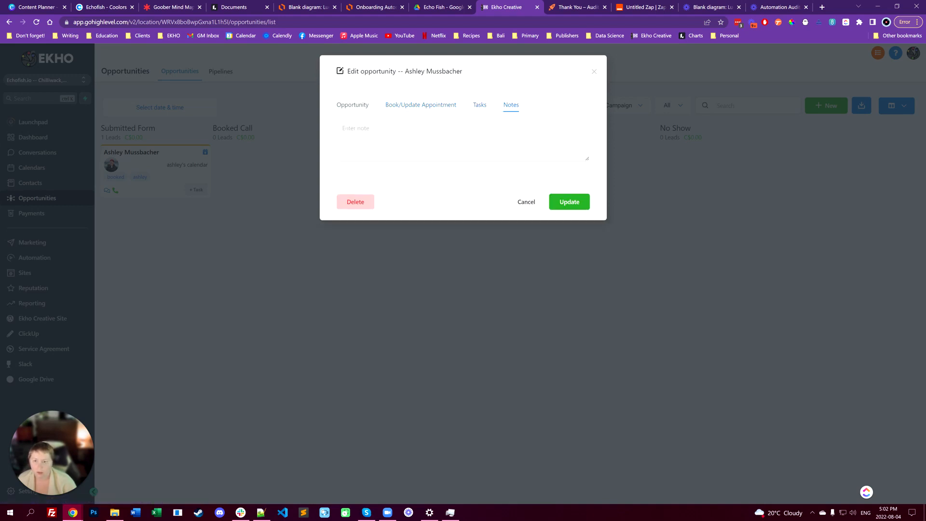
left_click(344, 147)
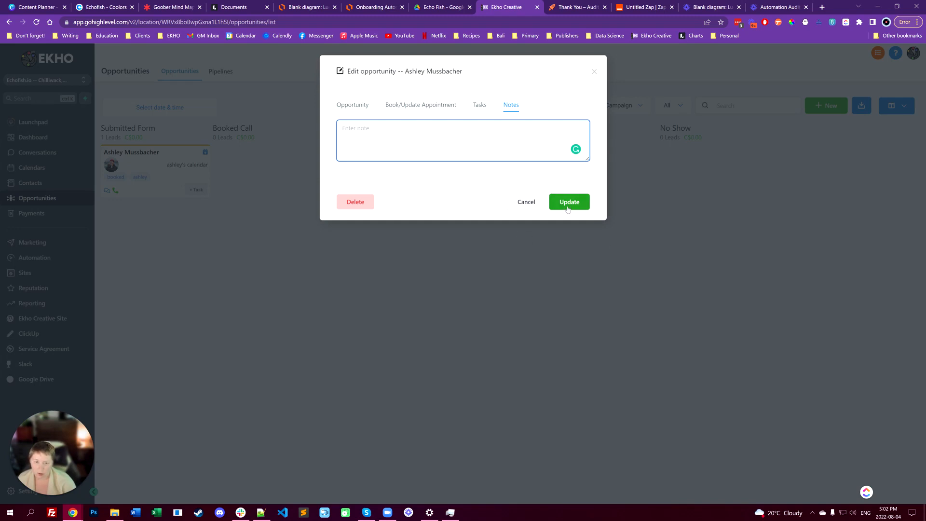
left_click(525, 202)
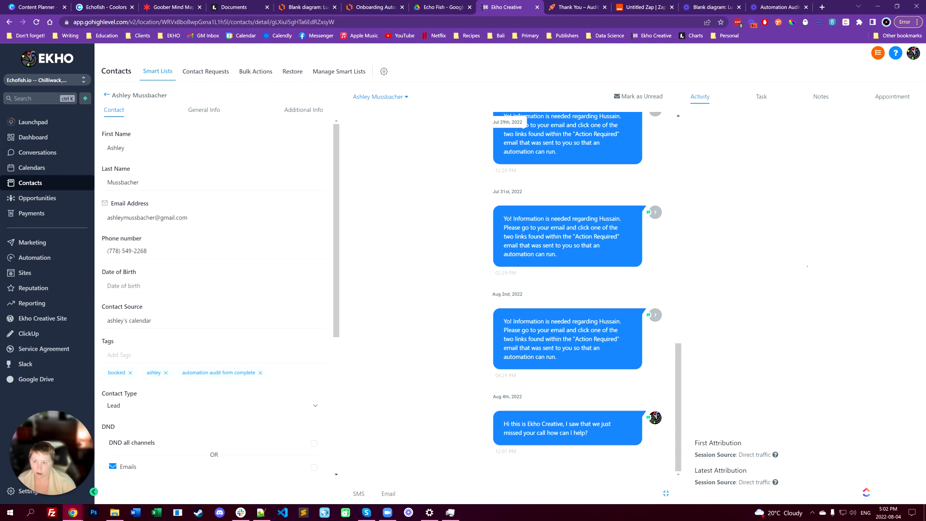
- In the lead's contact record, check the general info and skim the additional info through to the WordPress question
left_click(205, 116)
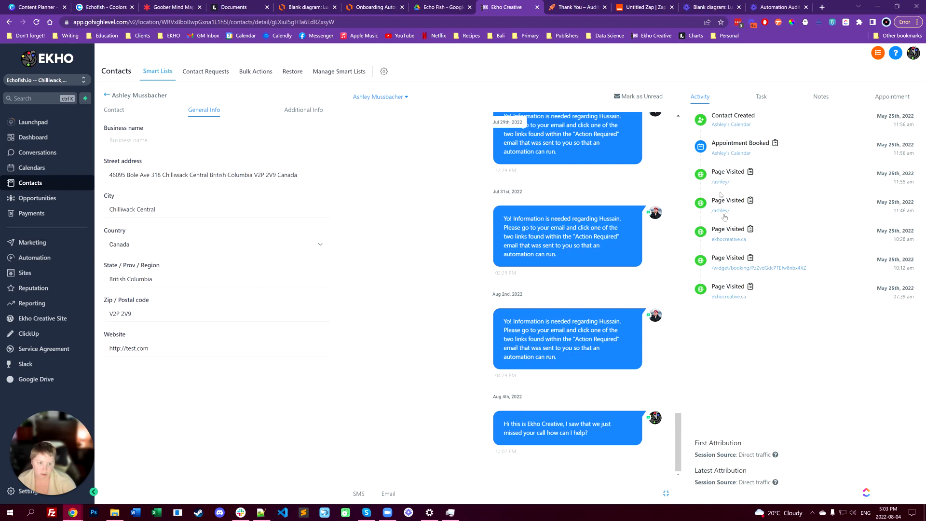
left_click(298, 113)
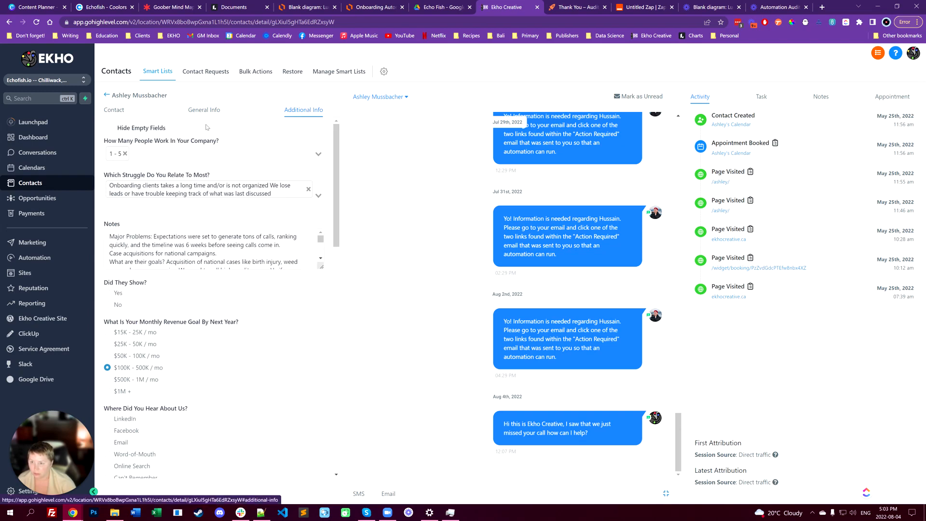
scroll(125, 186, "down", 7)
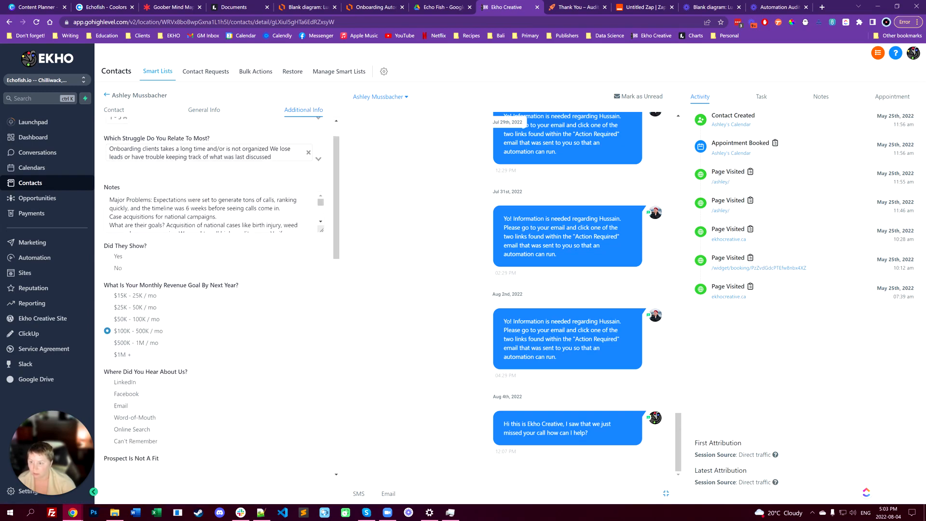
scroll(162, 245, "down", 7)
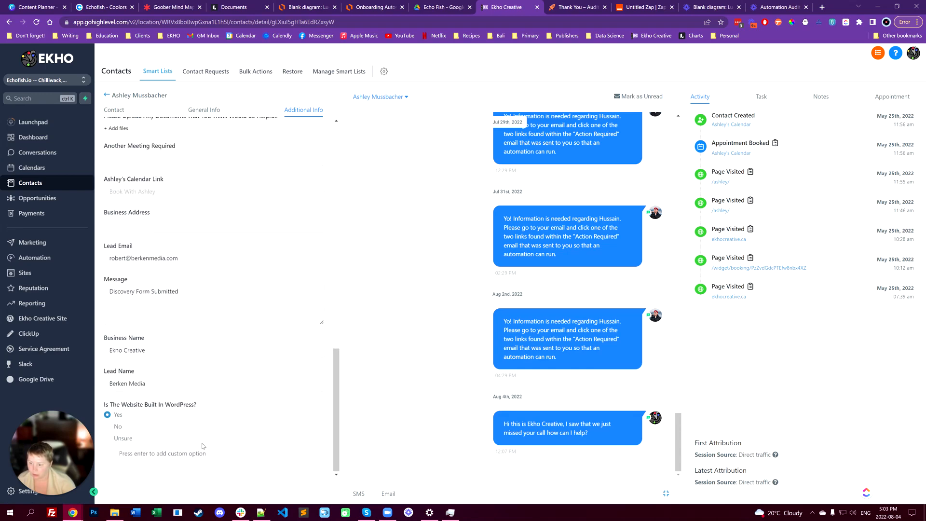
scroll(211, 444, "up", 5)
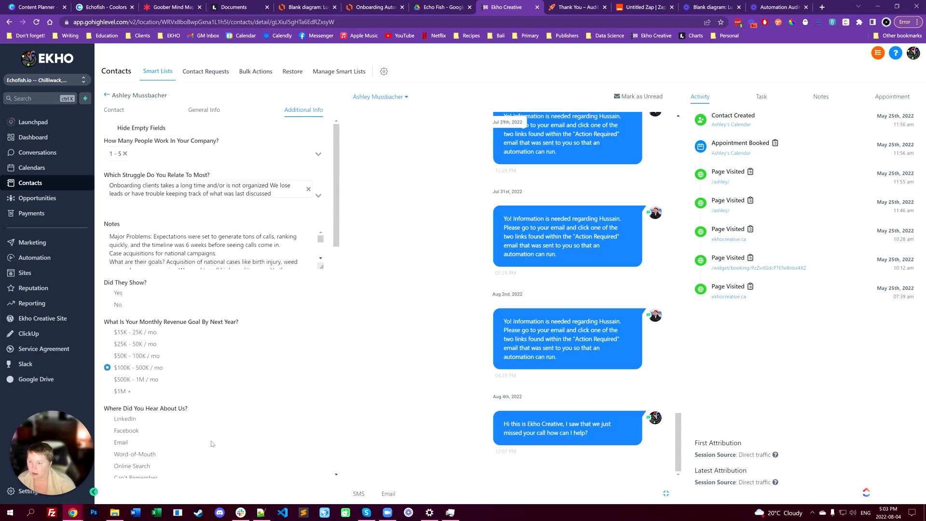
- Enlarge the contact's Notes box and examine the notes and all additional info answers, including revenue goal, SEO, ads, website URL and Business Name
left_click_drag(320, 264, 322, 296)
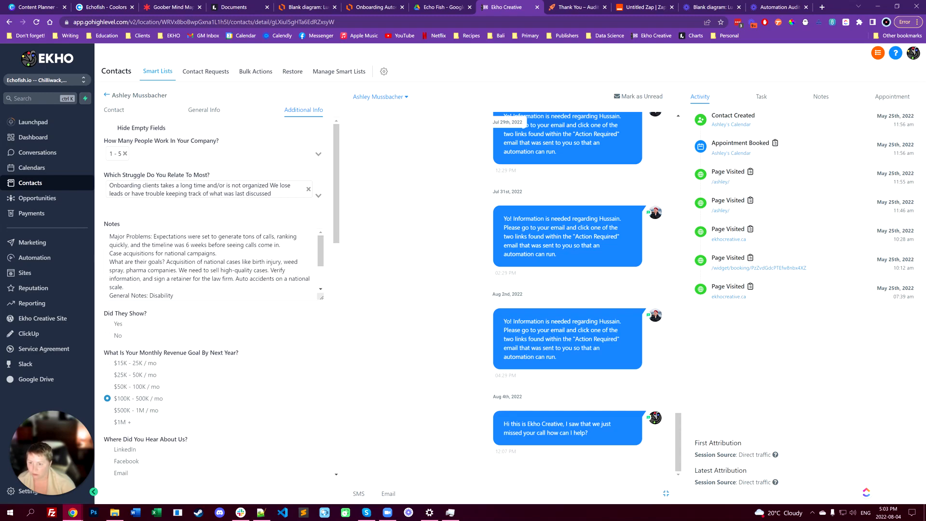
scroll(212, 270, "down", 6)
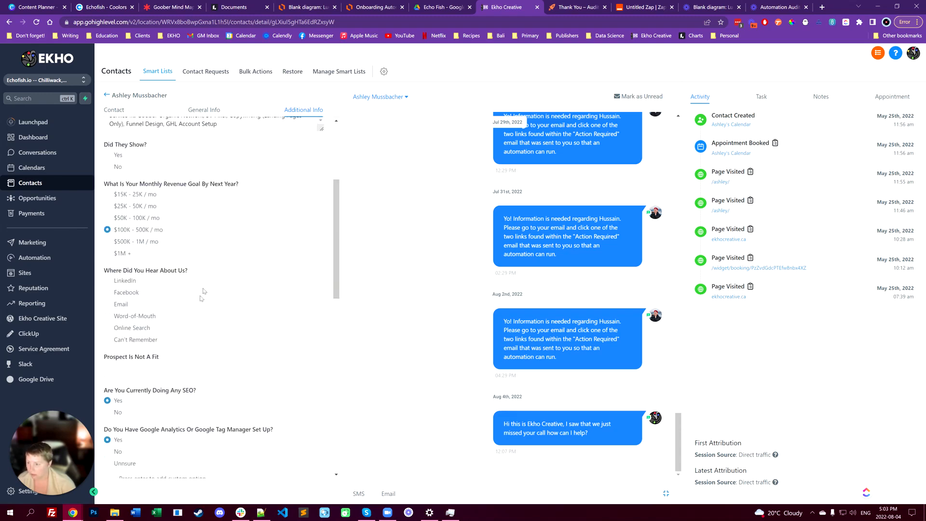
scroll(204, 283, "down", 3)
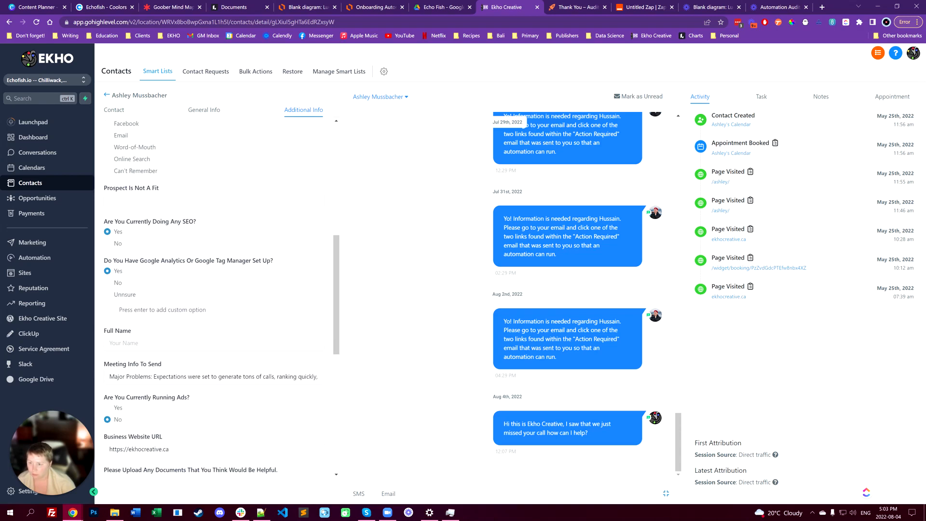
scroll(170, 330, "down", 3)
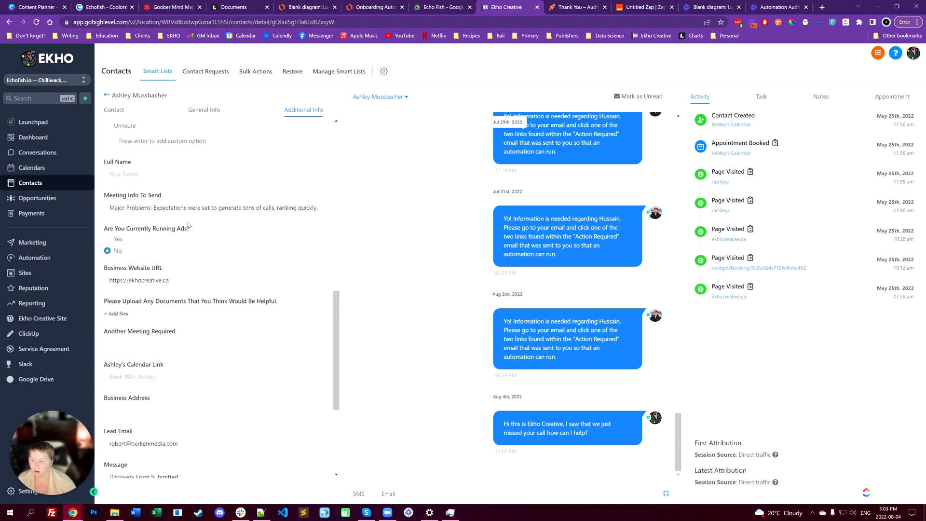
scroll(264, 432, "down", 4)
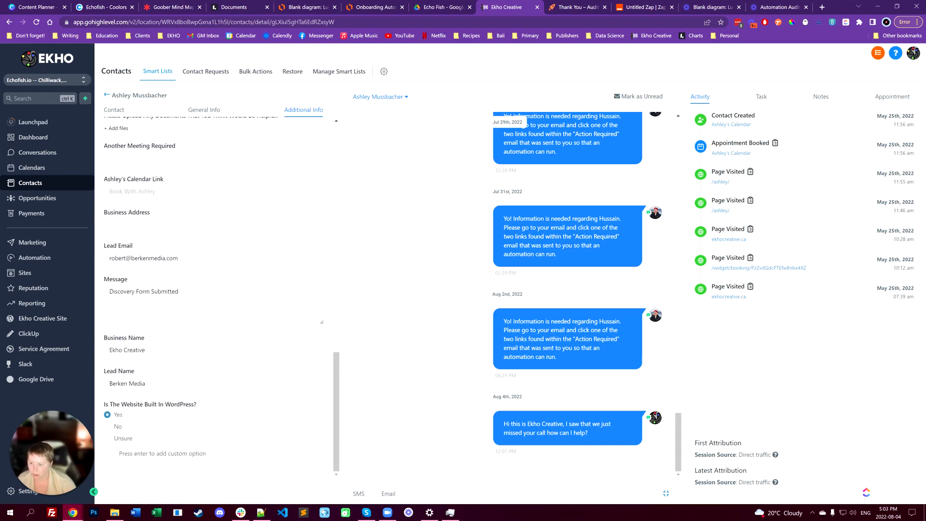
scroll(180, 451, "up", 9)
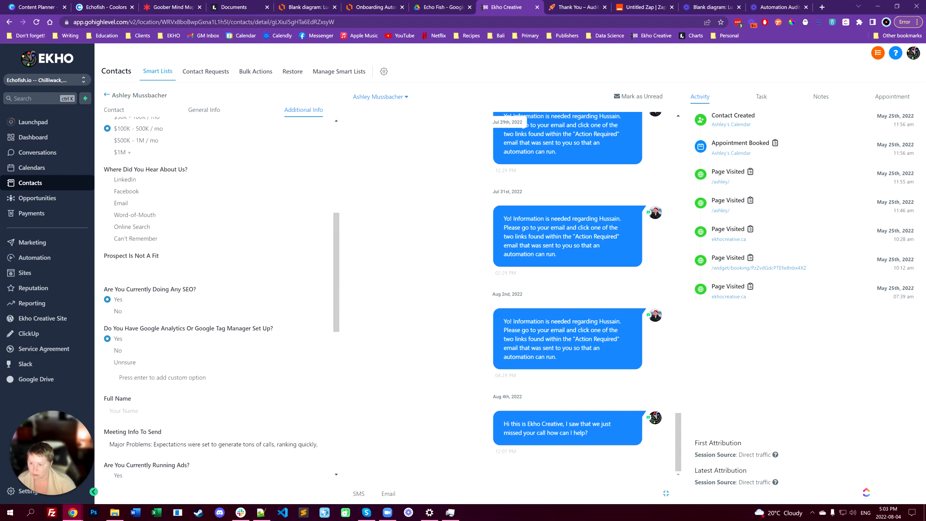
scroll(212, 299, "down", 3)
scroll(217, 299, "up", 5)
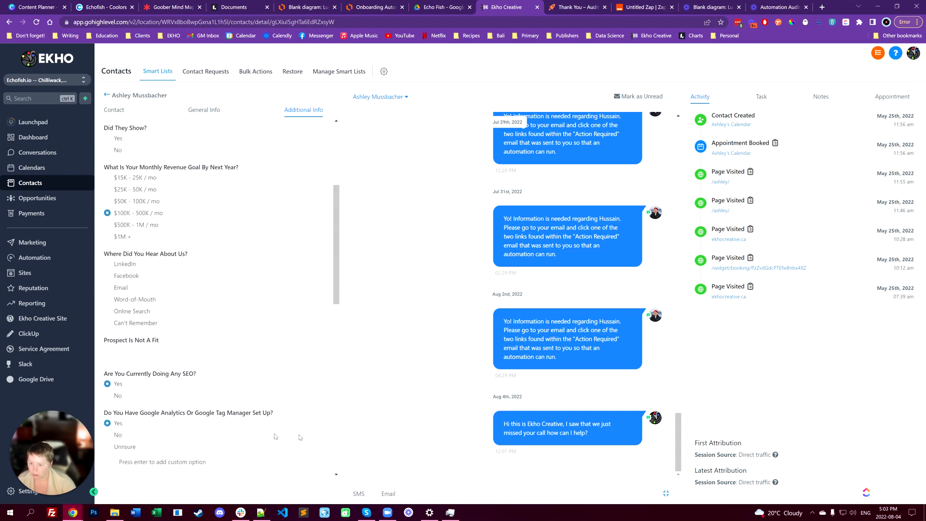
scroll(190, 444, "up", 4)
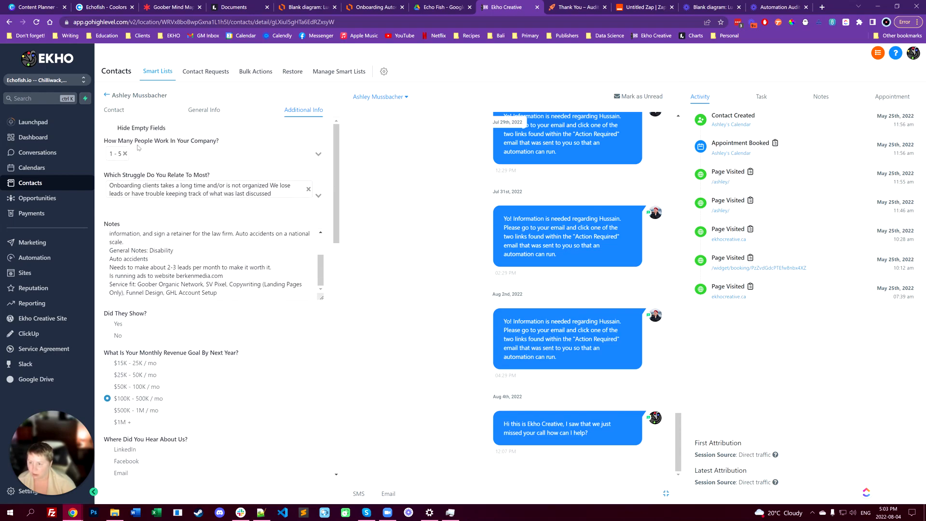
scroll(196, 351, "down", 6)
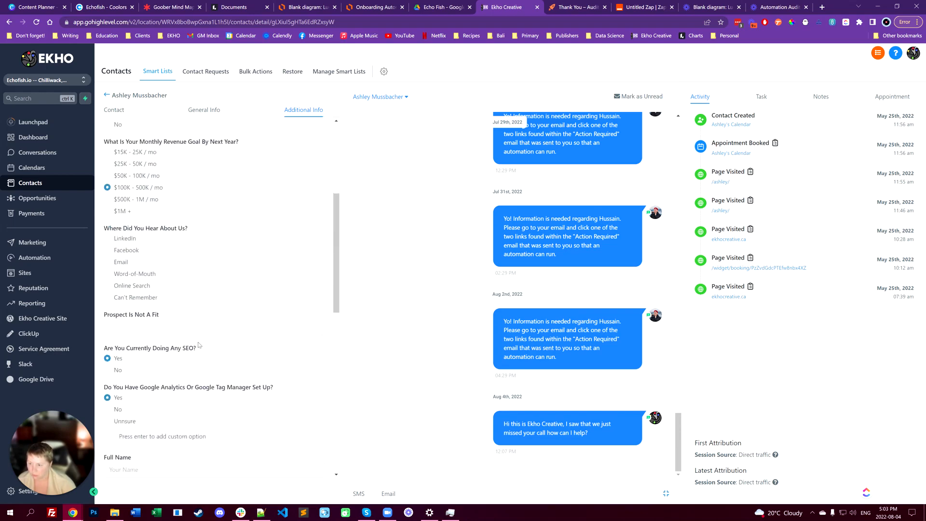
scroll(197, 351, "down", 3)
scroll(197, 352, "down", 3)
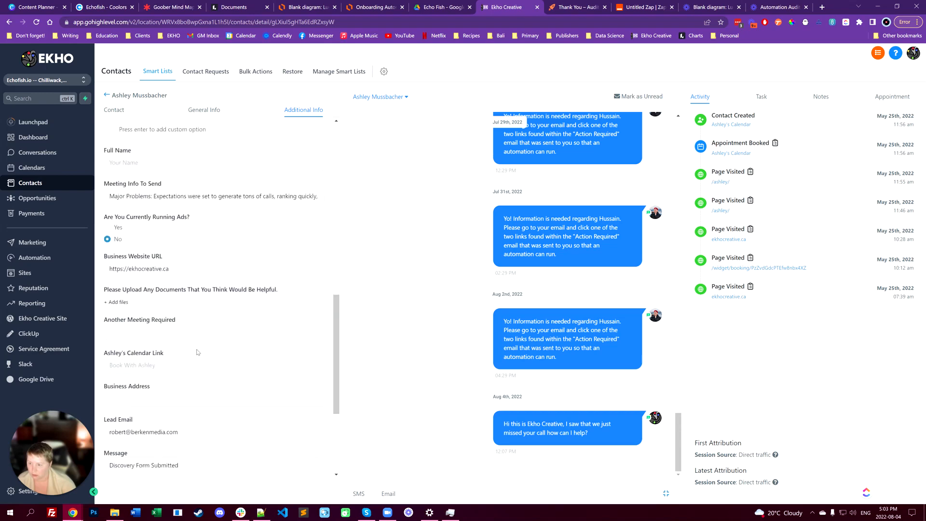
scroll(196, 352, "down", 3)
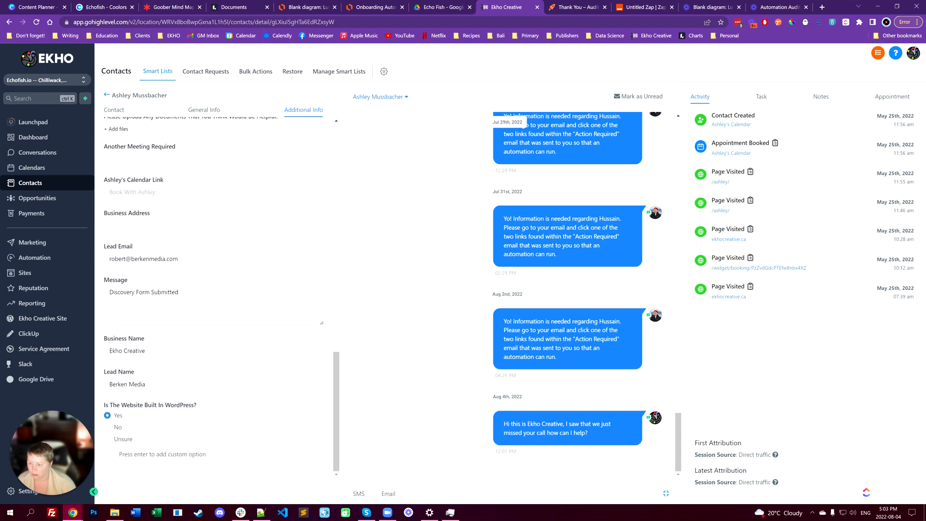
scroll(255, 391, "up", 15)
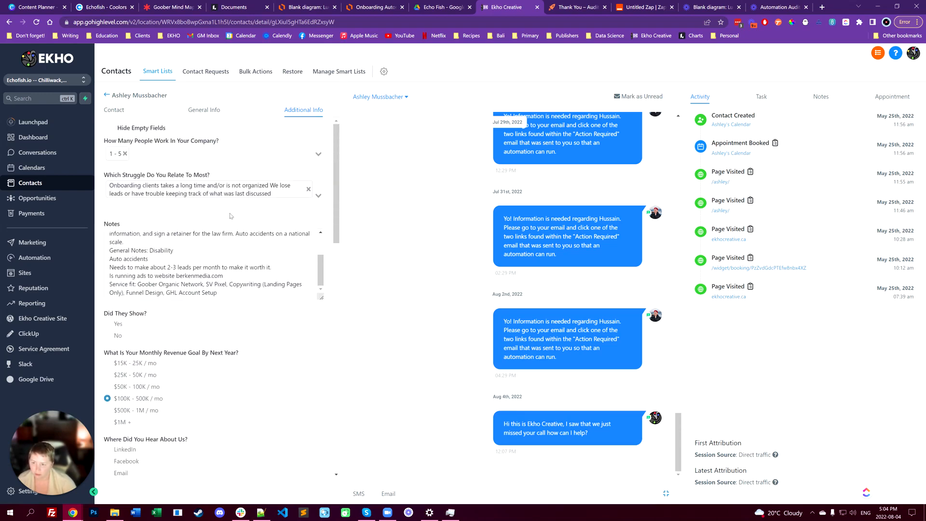